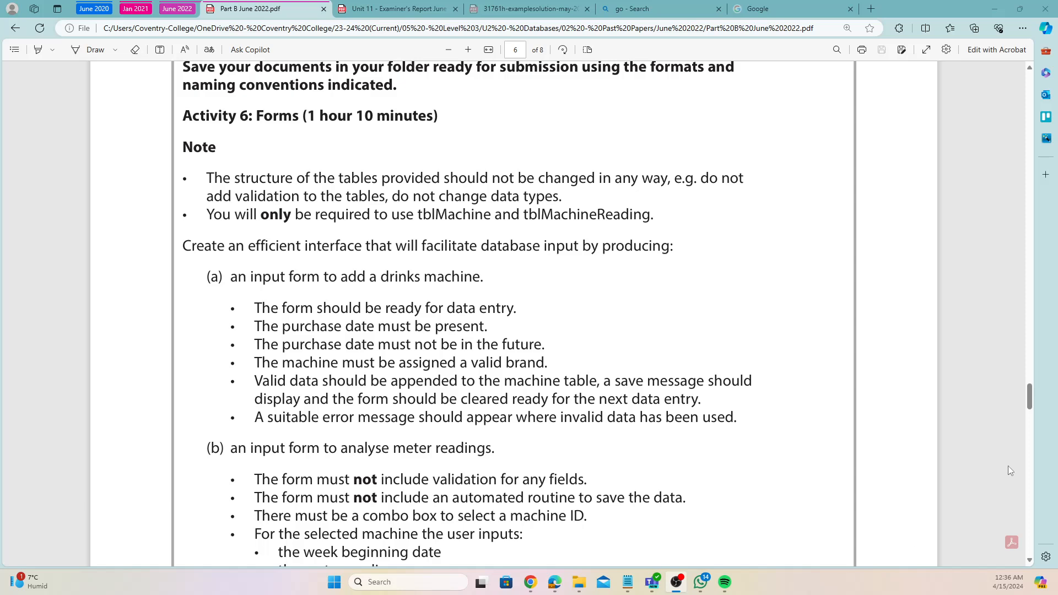
Review the Activity 6(b) requirements for the meter readings form, including its validation, saving and machine ID combo box rules.
scroll(762, 432, "down", 2)
scroll(315, 205, "down", 3)
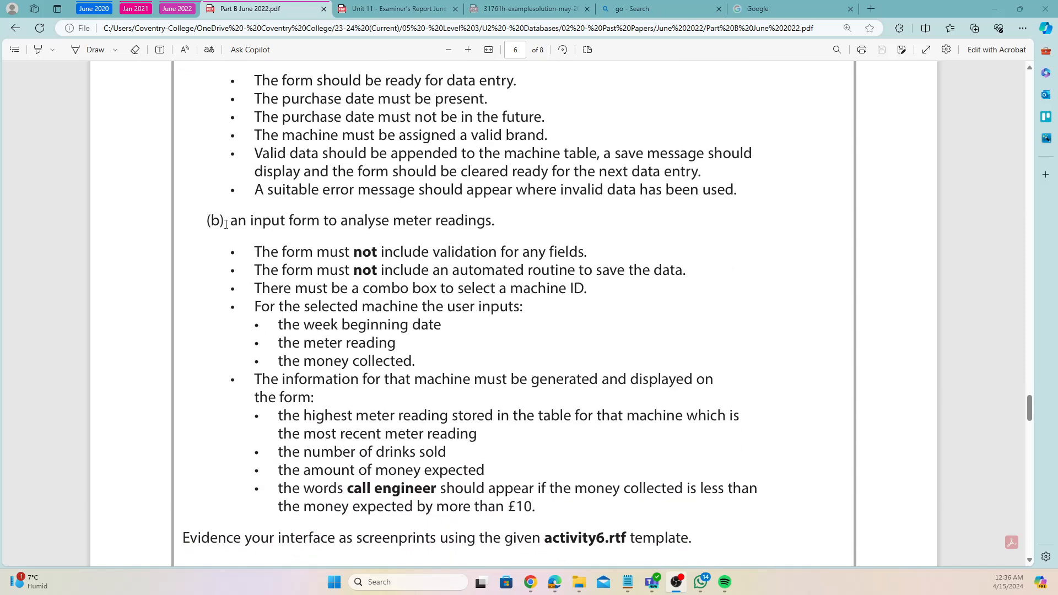
left_click_drag(225, 223, 485, 236)
left_click(315, 263)
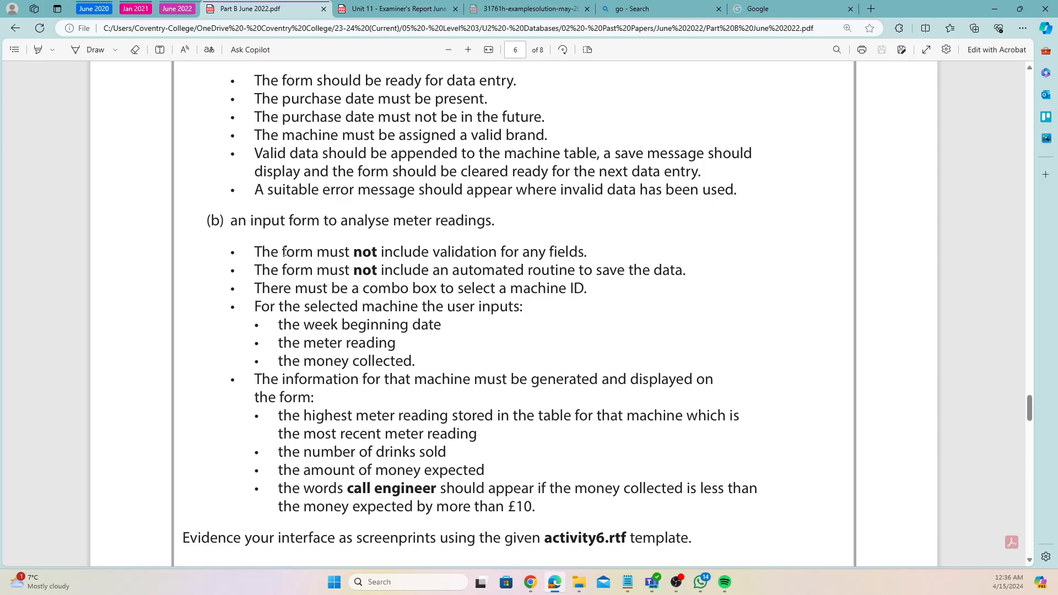
left_click_drag(271, 252, 586, 258)
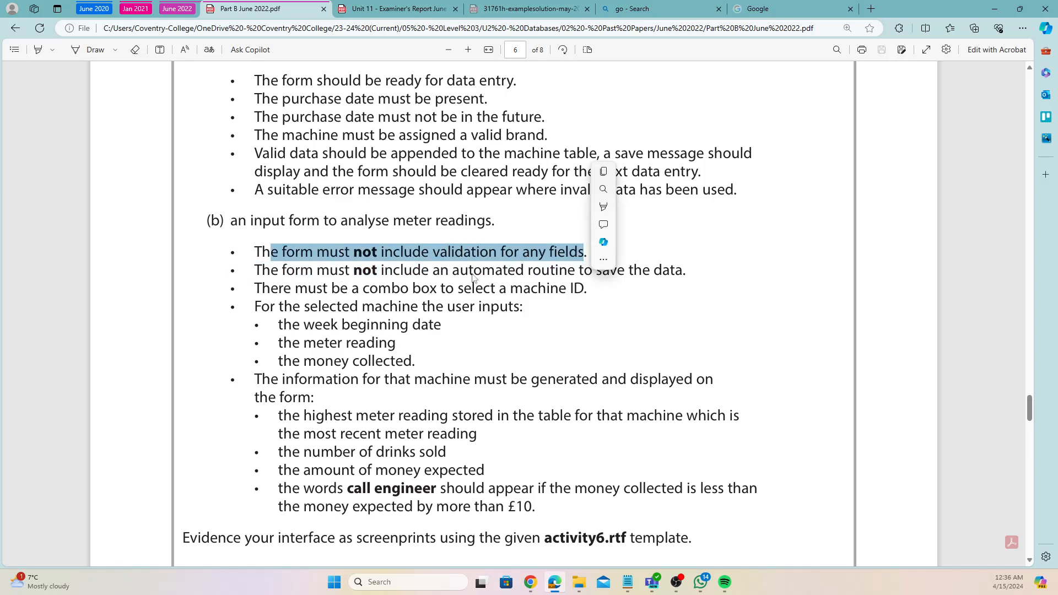
left_click(383, 271)
left_click_drag(353, 270, 574, 288)
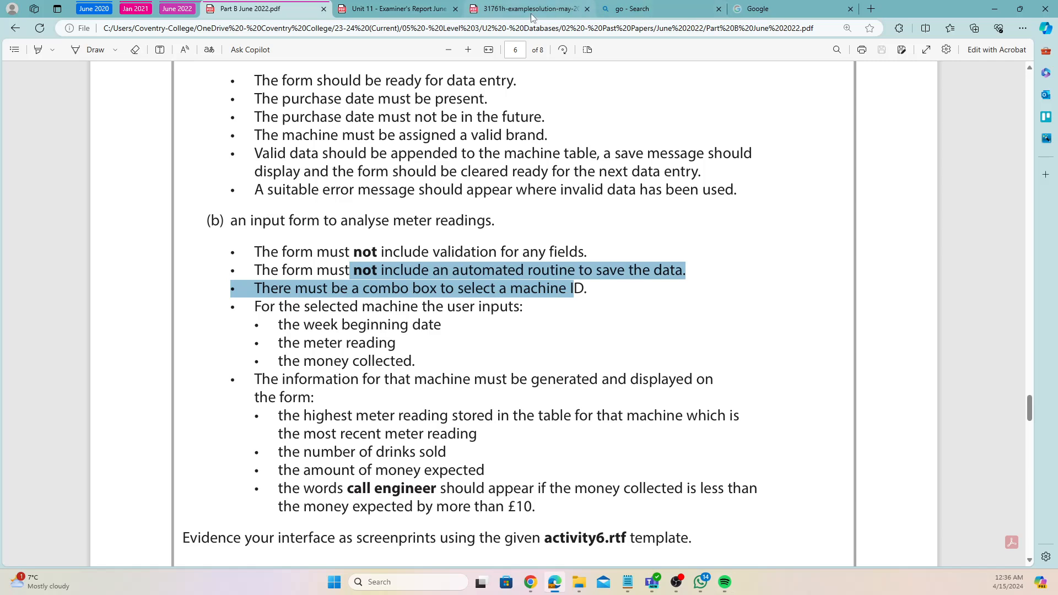
Check the examiner's report comments on learners' attempts at this form and return to the Part B June 2022 paper.
left_click(387, 14)
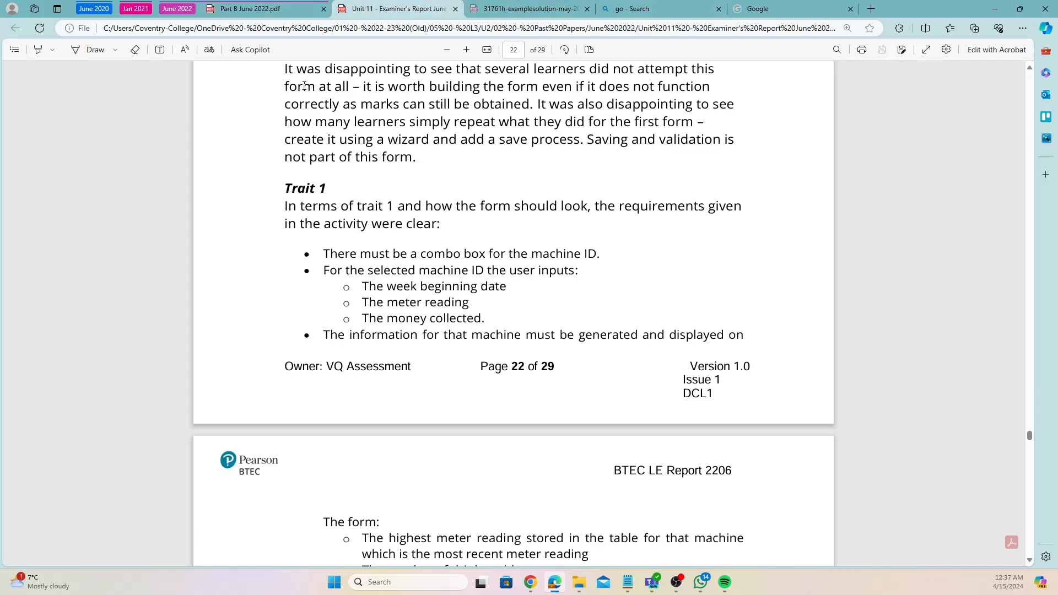
left_click_drag(283, 68, 351, 80)
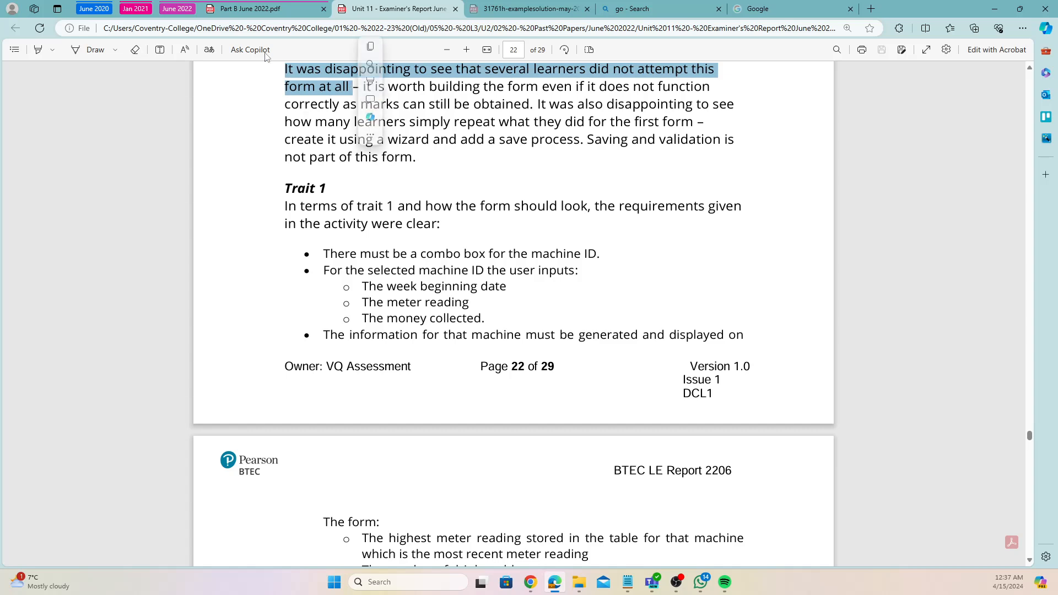
left_click(251, 8)
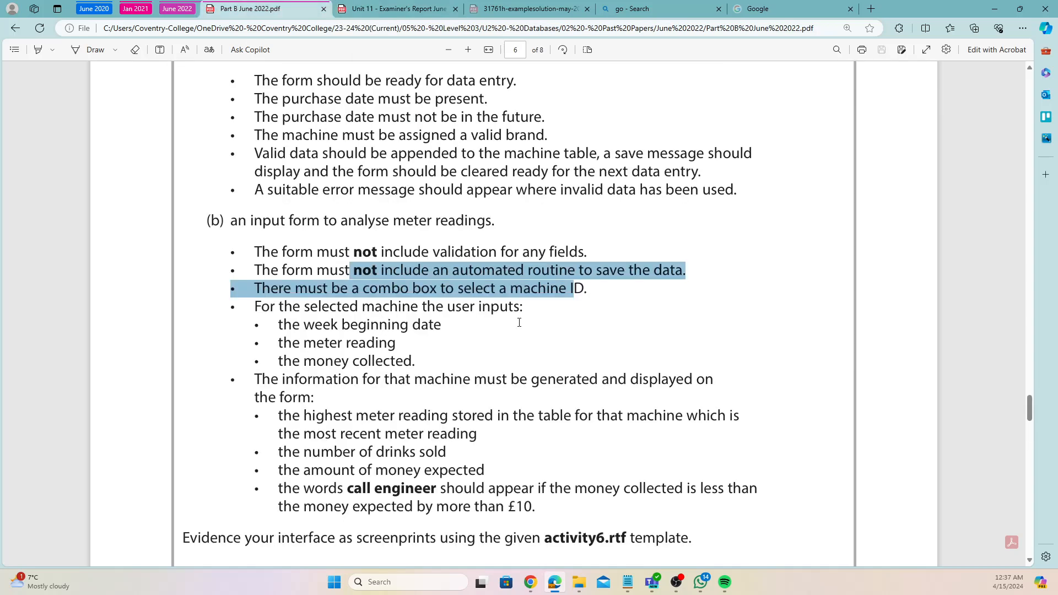
left_click(340, 261)
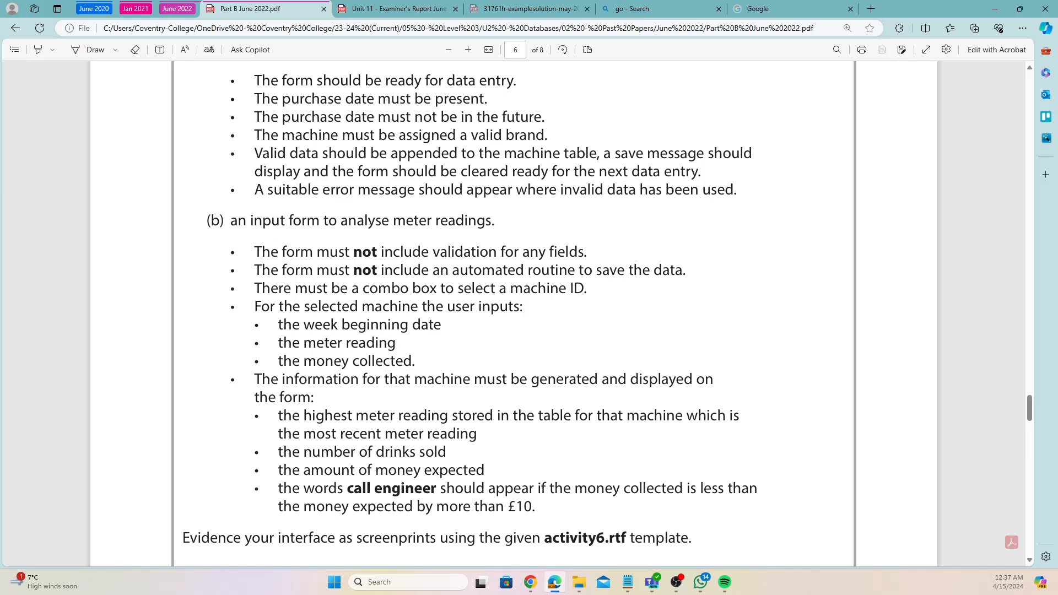
Switch to the partB_database window in Access, maximize it and create a blank form.
key("super+d")
key("super+d")
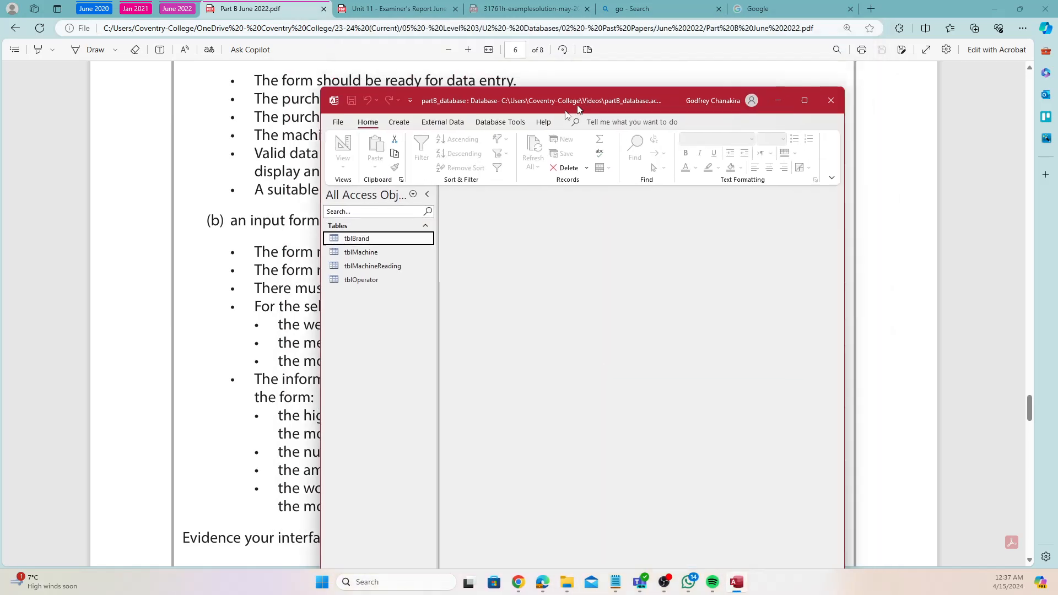
double_click(599, 110)
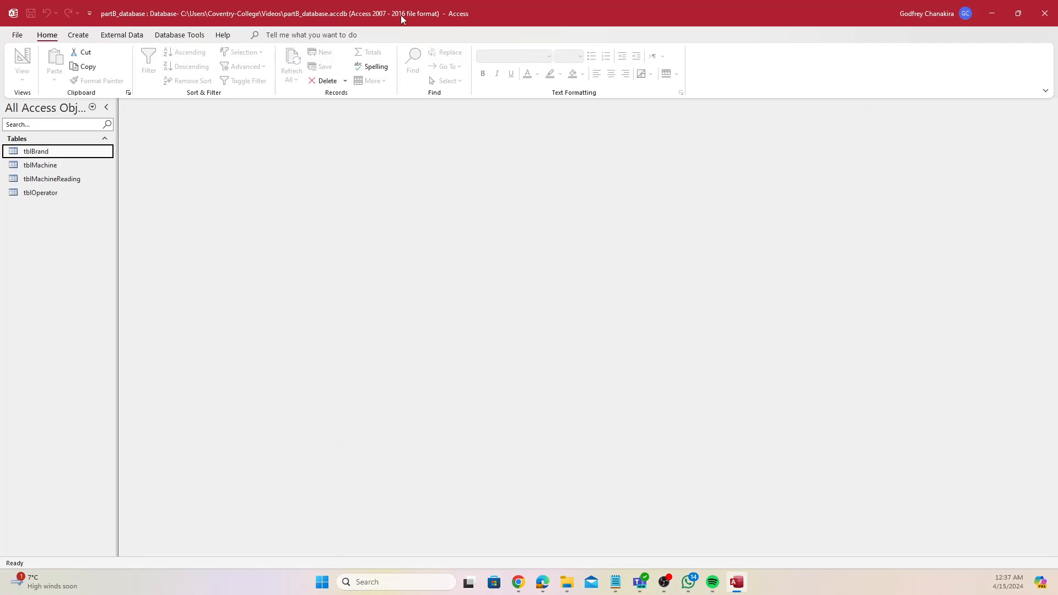
left_click_drag(404, 20, 756, 161)
left_click(80, 35)
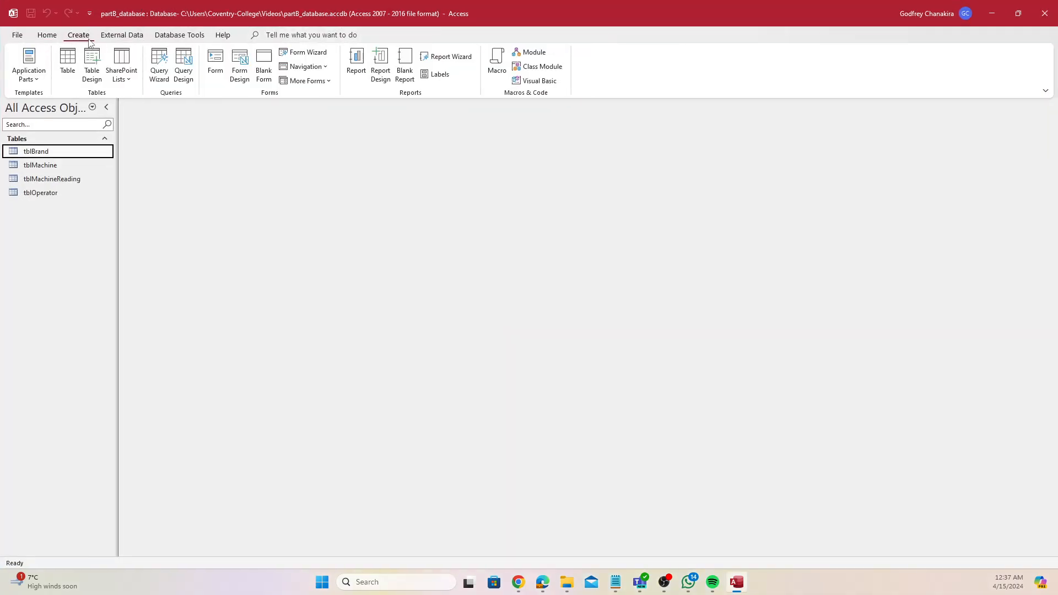
left_click(264, 70)
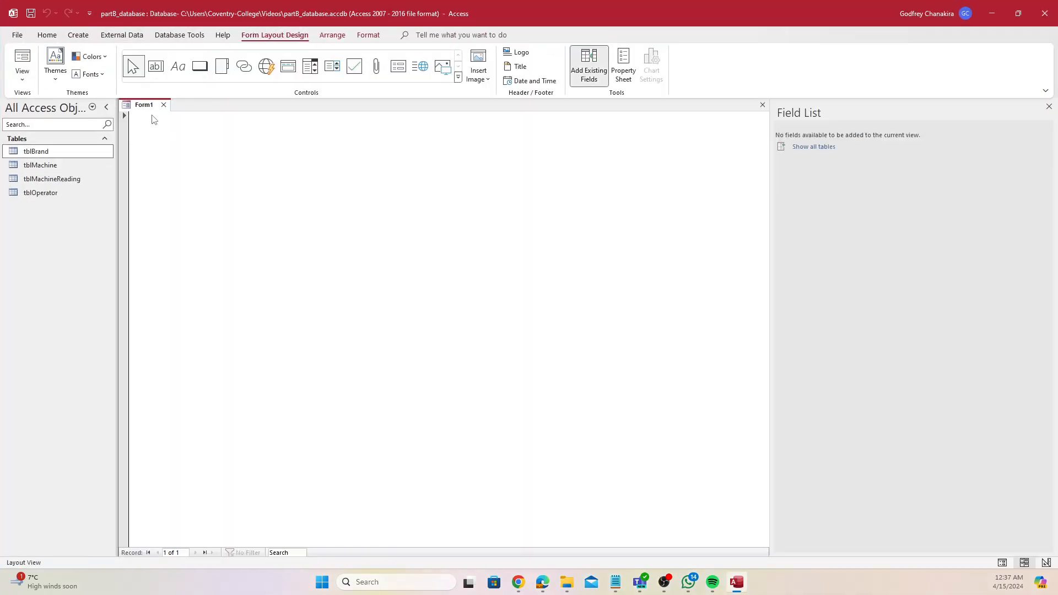
Save the new blank form as FORM-Activity-6B.
right_click(148, 109)
left_click(175, 118)
type("FRO")
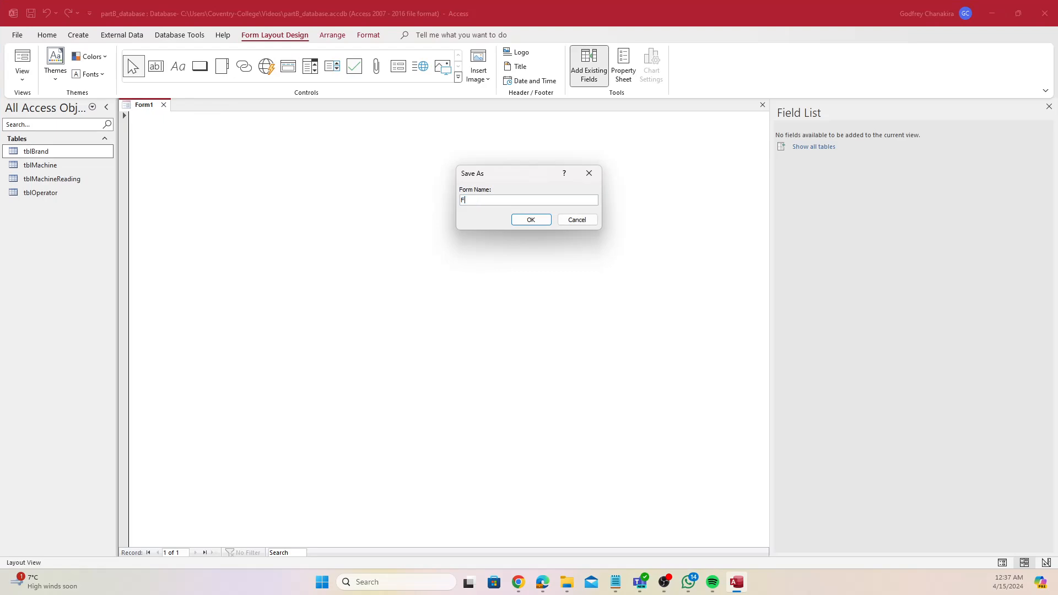
key("BackSpace")
key("BackSpace")
type("ORM-Activity-6B")
key("Return")
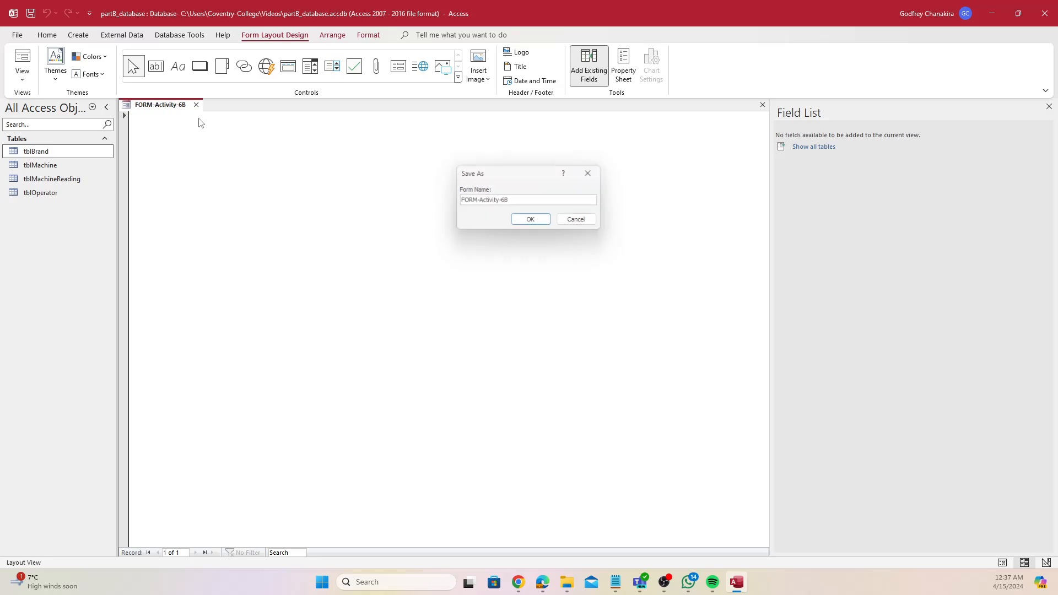
Arrange the exam paper and Access side by side, zoom out the paper and close the form's field list.
left_click_drag(696, 7, 1057, 1)
left_click_drag(822, 6, 1057, 213)
left_click(278, 109)
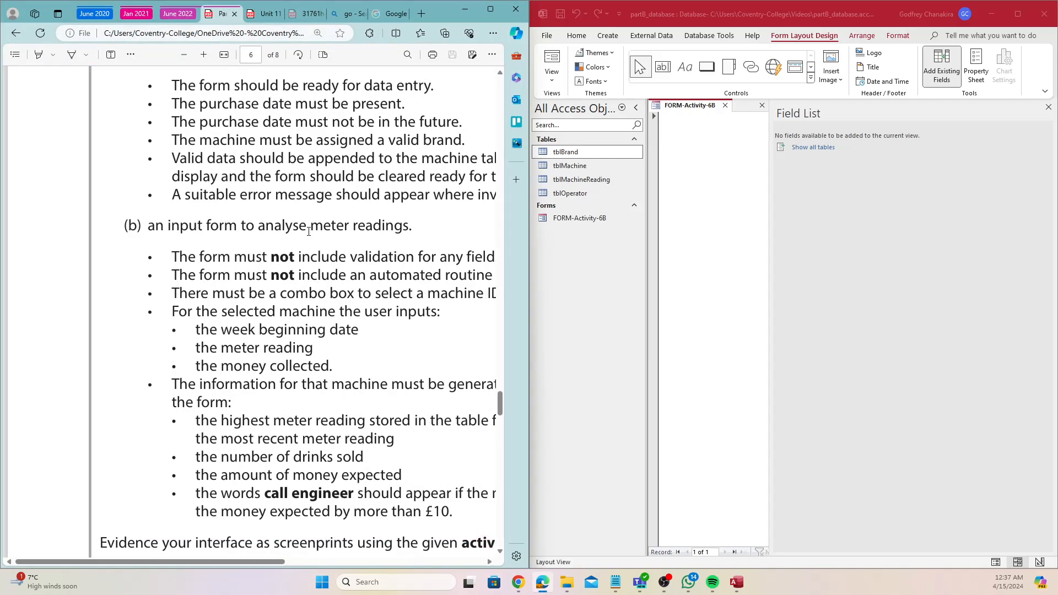
key("ctrl+minus")
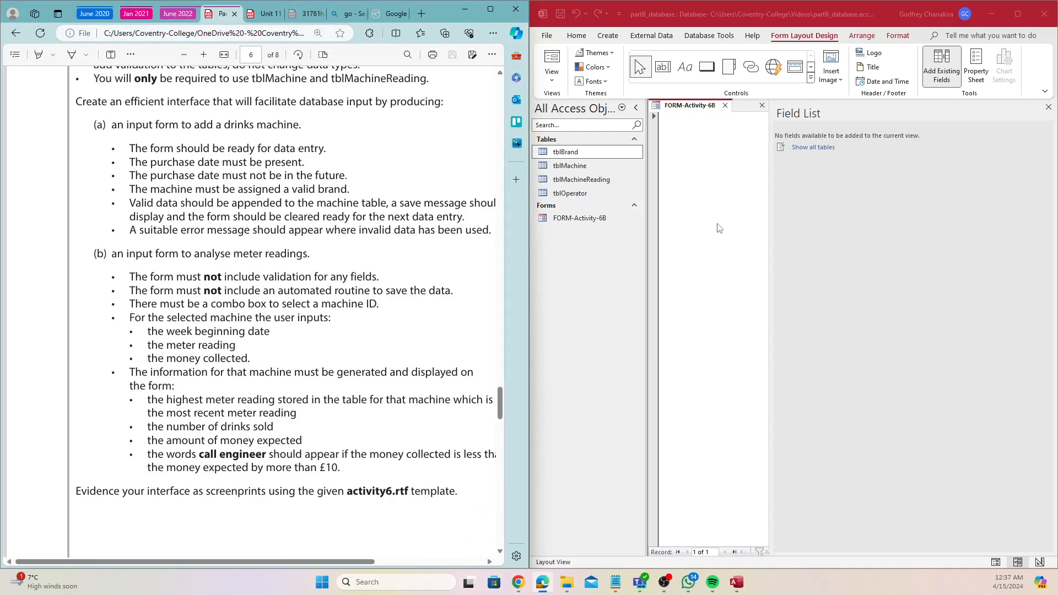
left_click_drag(186, 320, 177, 324)
left_click(1050, 107)
left_click(1050, 106)
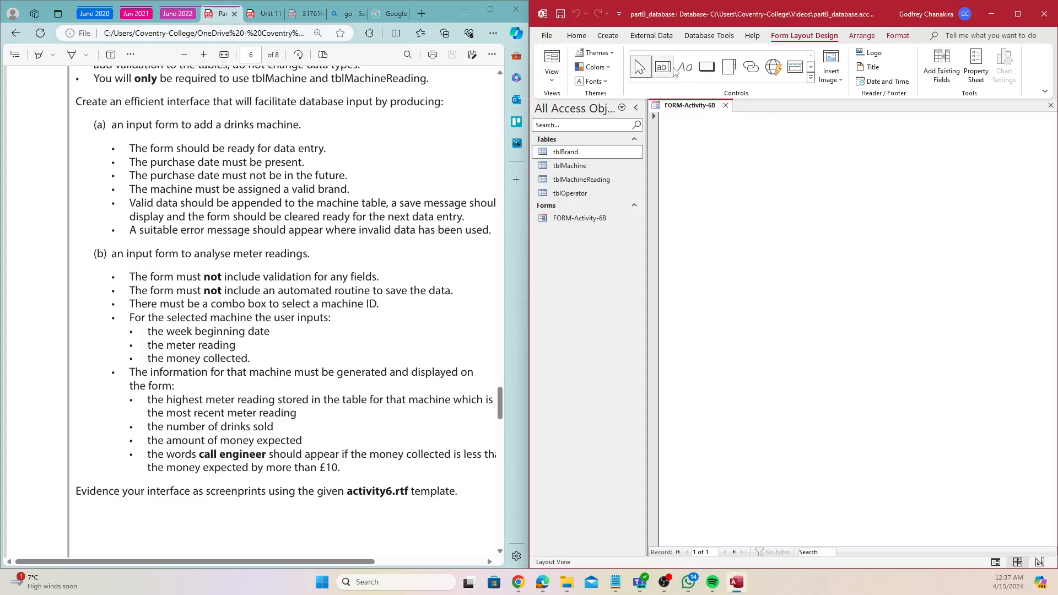
Add a title label reading "Meter Readings Analysis" to the form, following the wording of requirement (b).
left_click(702, 78)
left_click(704, 140)
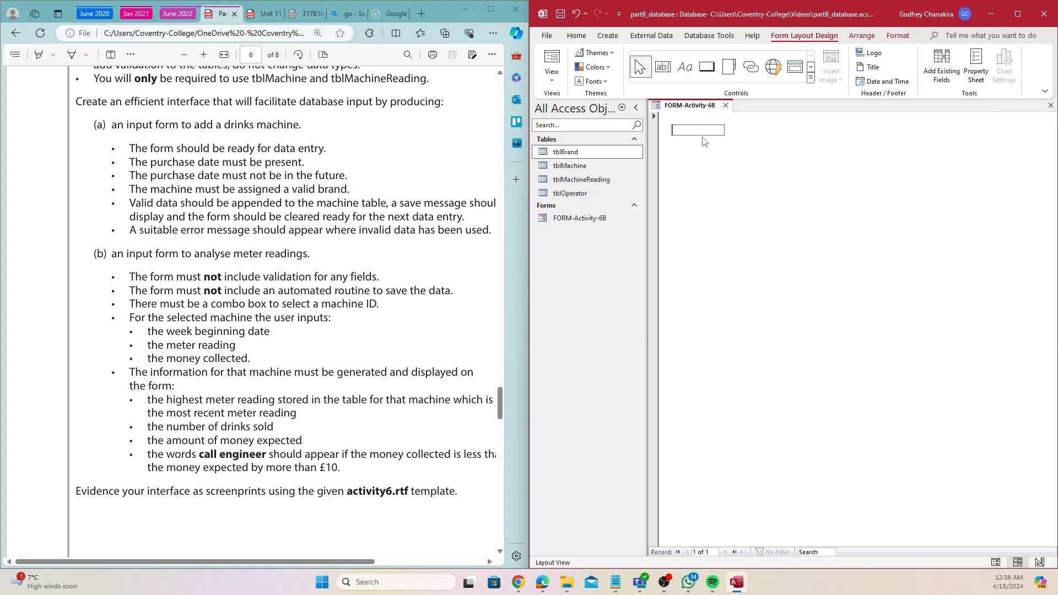
type("Meter Readings Analysis")
left_click(235, 285)
left_click_drag(199, 253, 312, 256)
left_click(766, 263)
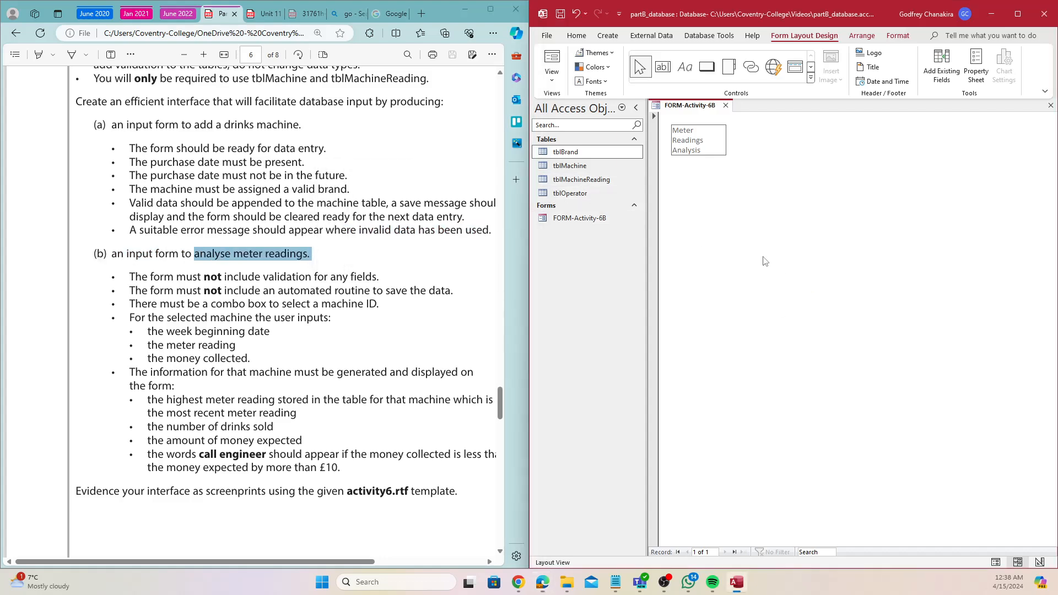
left_click(703, 133)
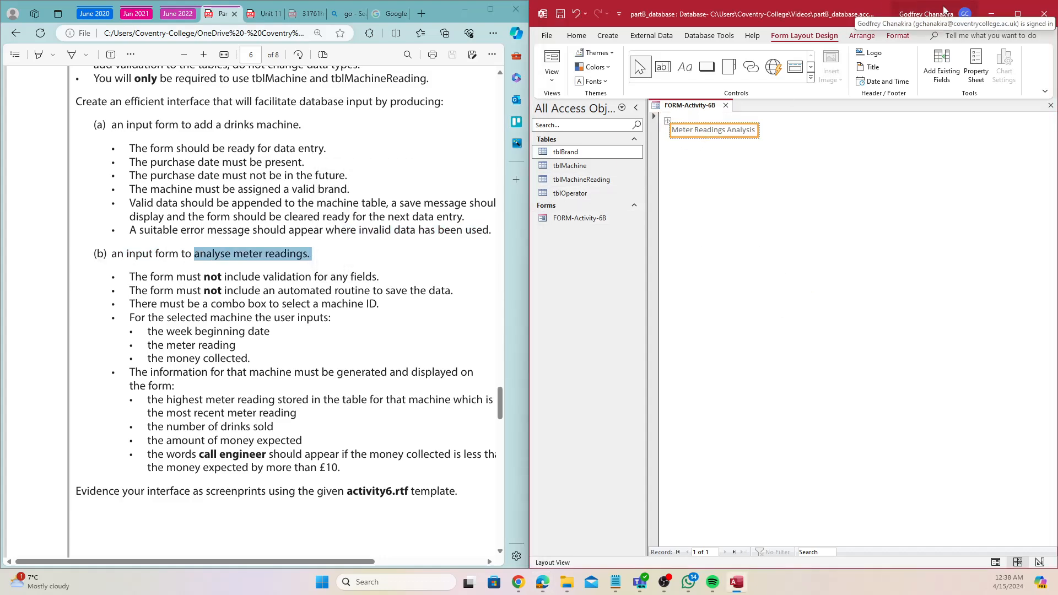
left_click(597, 53)
left_click(697, 149)
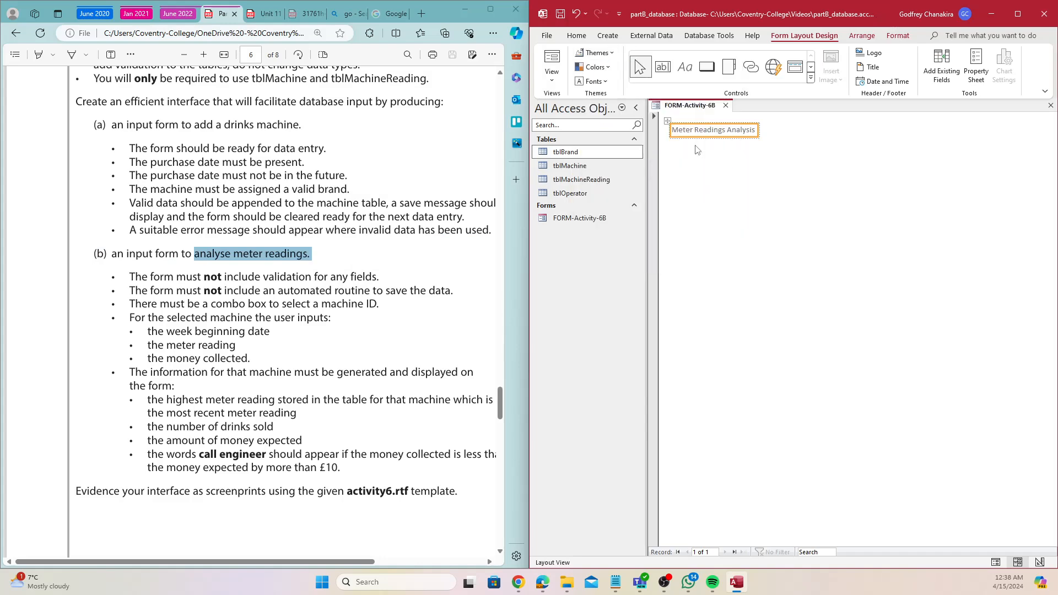
left_click(755, 161)
left_click(594, 67)
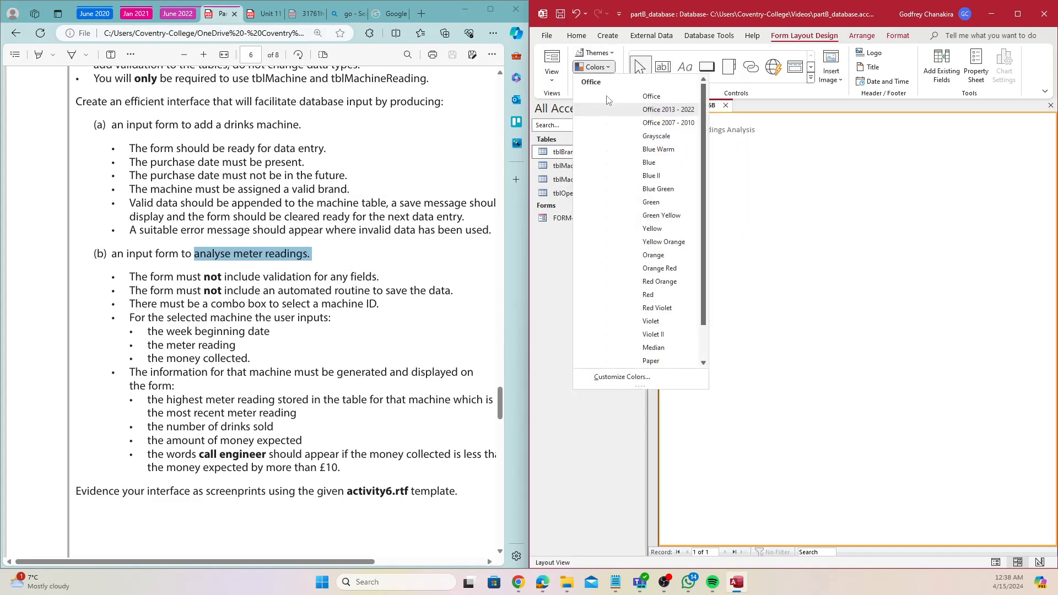
left_click(621, 142)
Format the Meter Readings Analysis title label with font size 16 and bold weight.
left_click(742, 132)
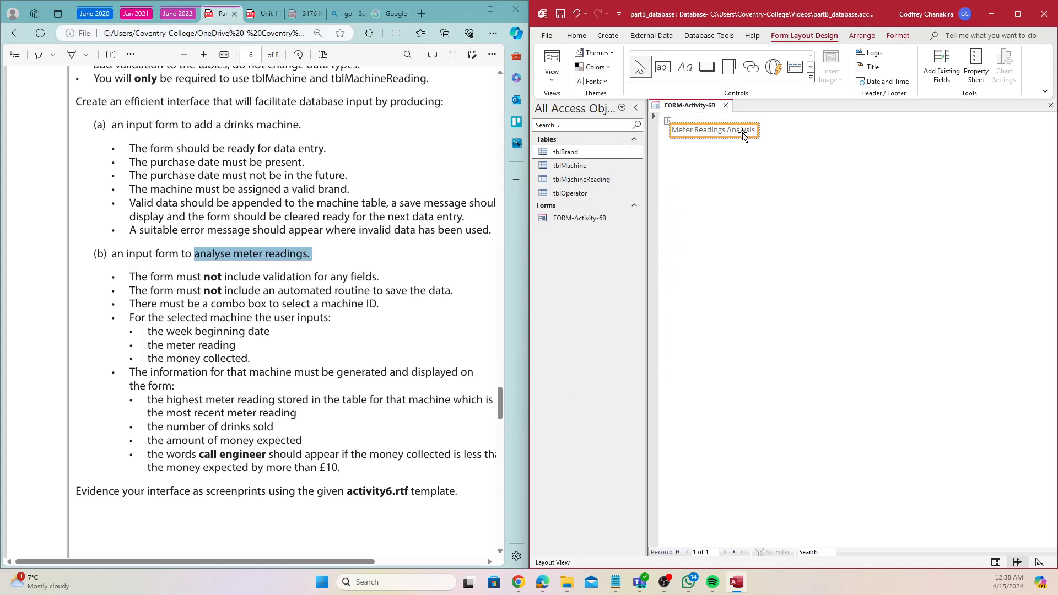
left_click(964, 83)
left_click(893, 281)
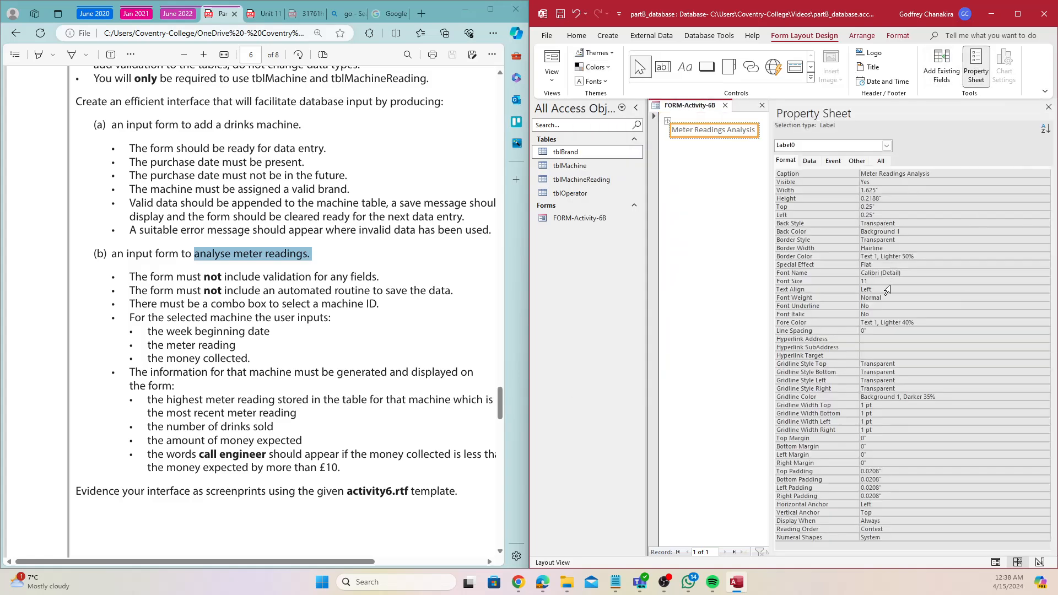
left_click(1045, 281)
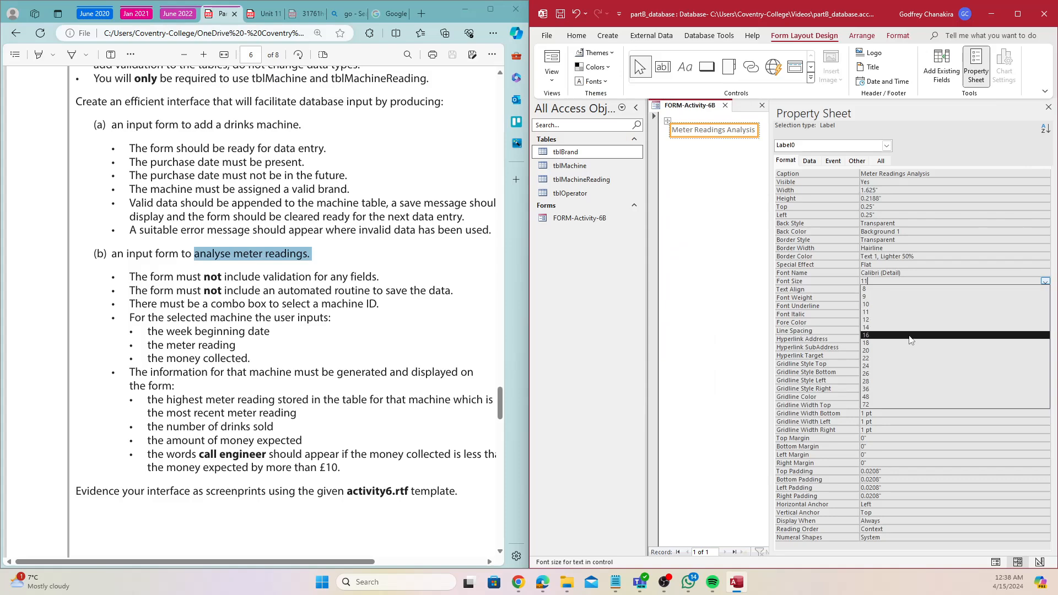
left_click(965, 335)
left_click(906, 291)
left_click(909, 299)
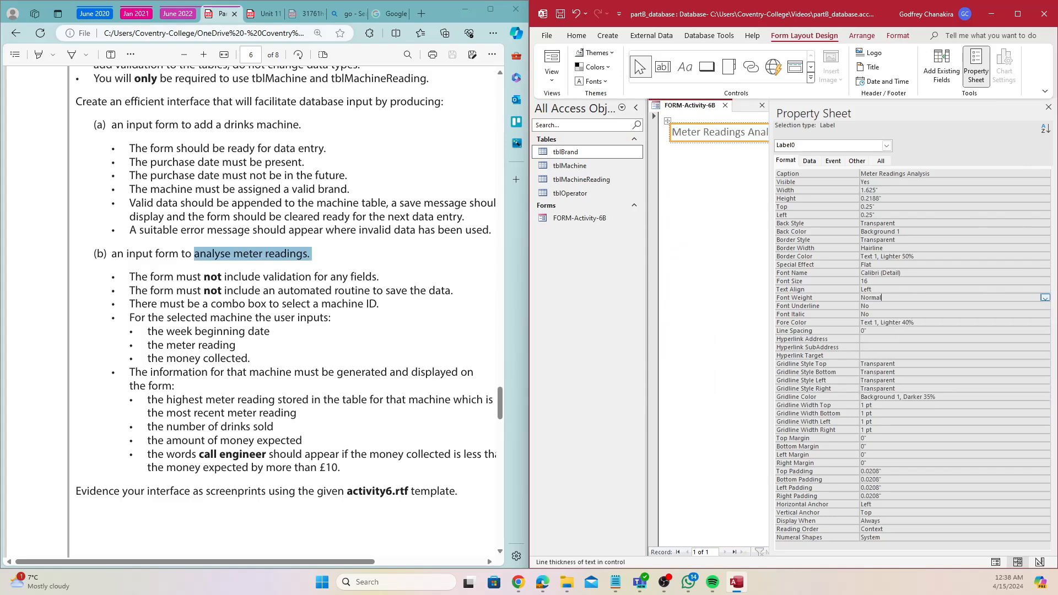
left_click(1045, 299)
left_click(893, 352)
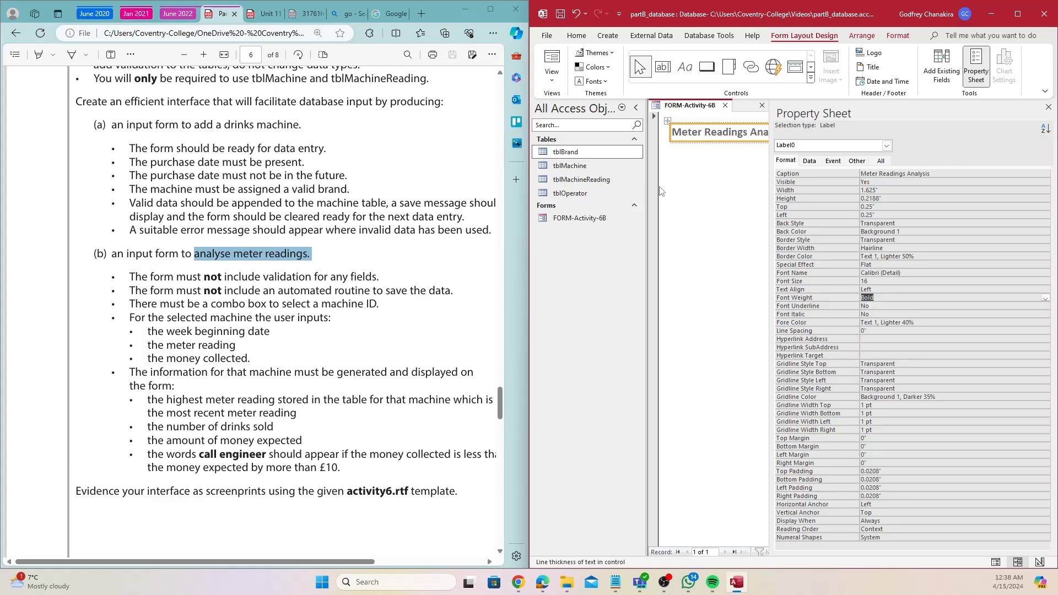
Add a label reading "Instructions" directly beneath the form's title.
left_click(716, 194)
left_click(685, 66)
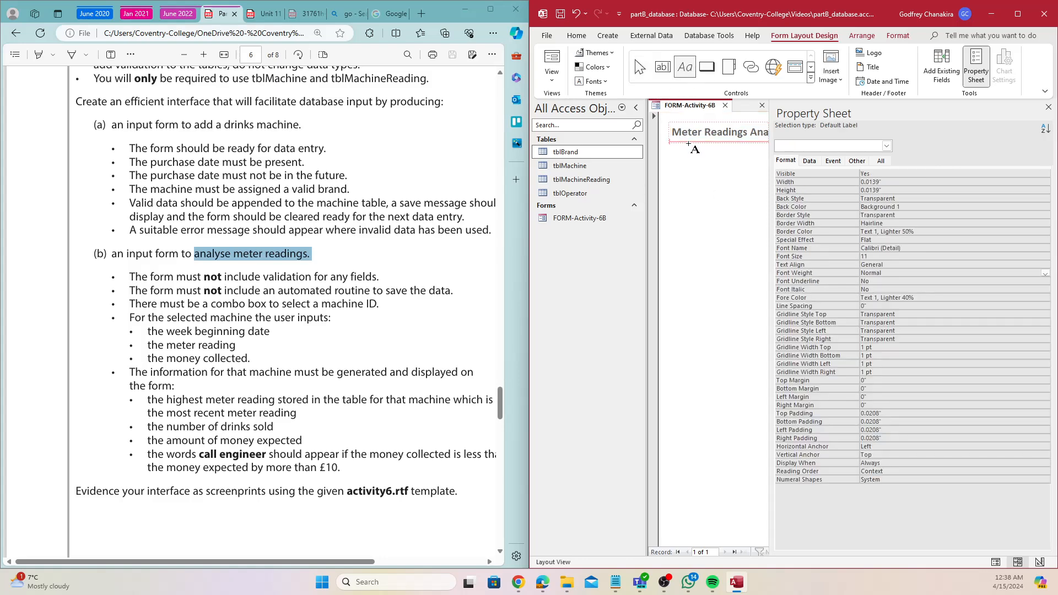
left_click(694, 149)
type("Instructii")
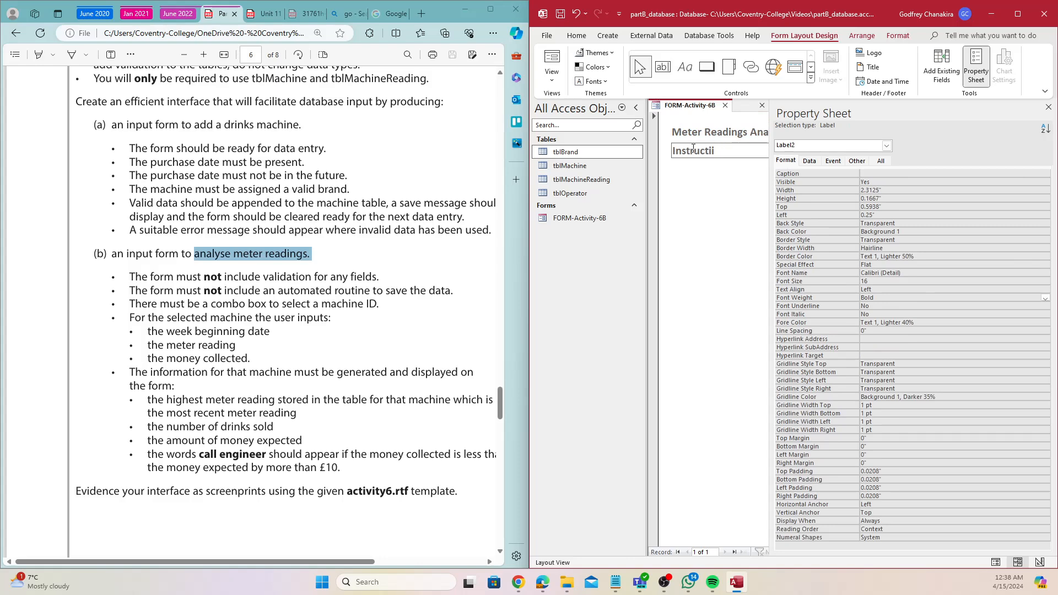
key("BackSpace")
type("ons")
key("Return")
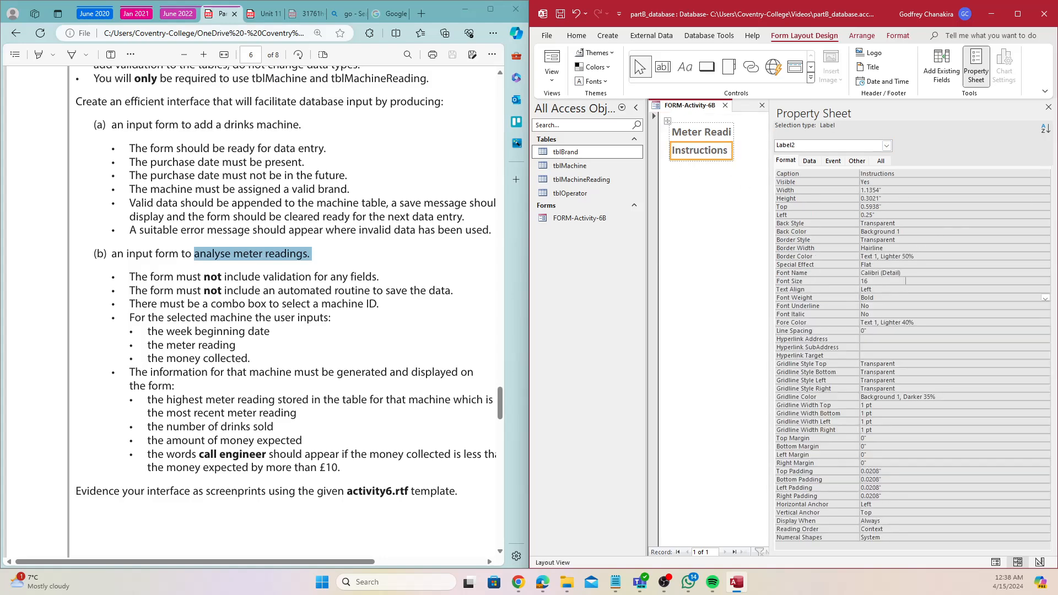
Set the Instructions label's font size to 11.
left_click(1044, 283)
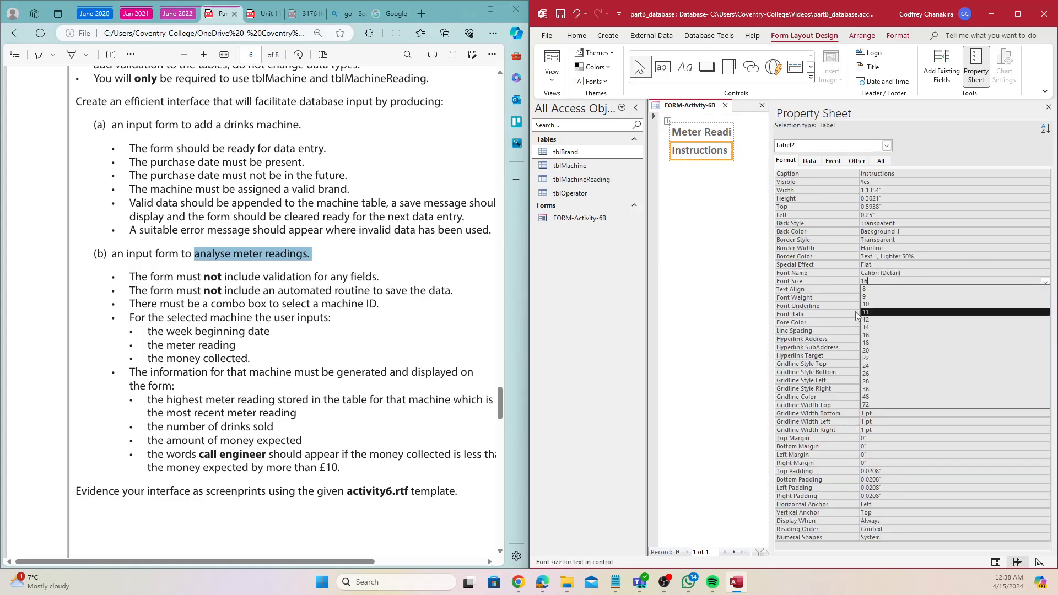
left_click(880, 305)
left_click(1045, 287)
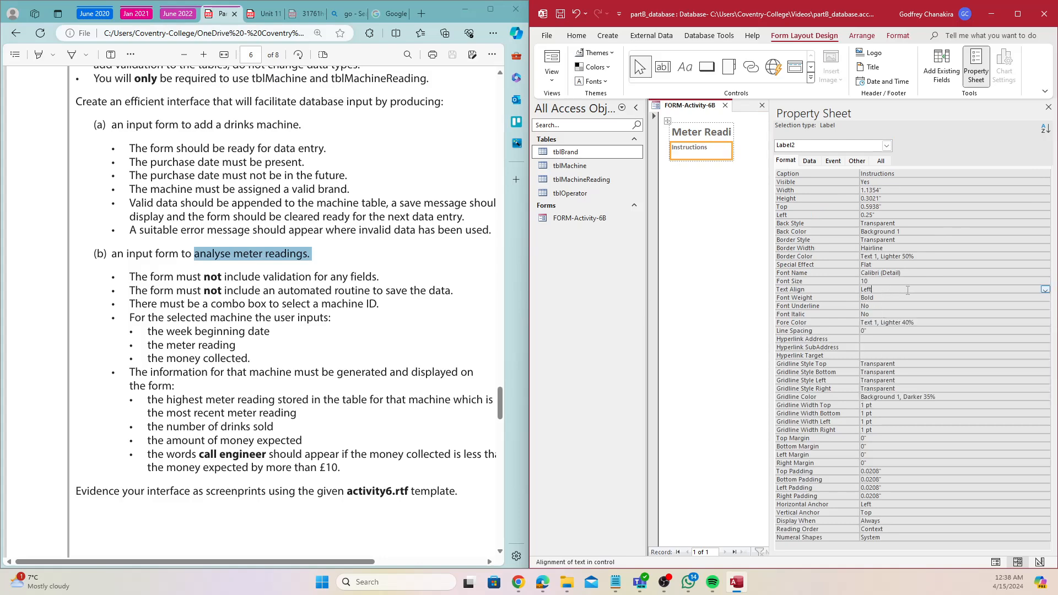
left_click(1044, 276)
left_click(1040, 281)
left_click(1044, 282)
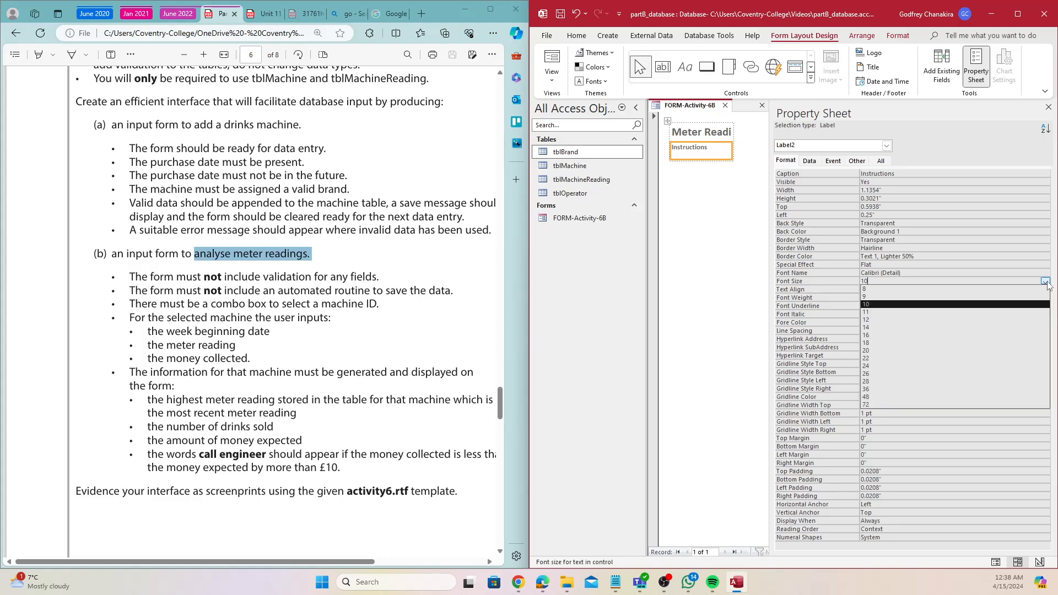
left_click(965, 315)
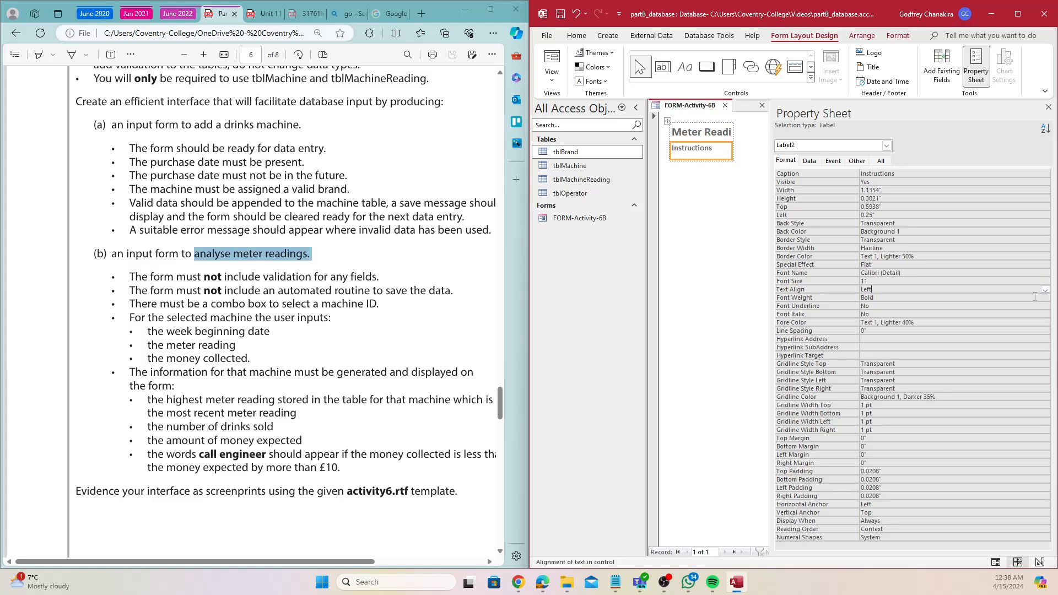
Set the Instructions label's font weight to Normal.
left_click(1021, 298)
left_click(1045, 298)
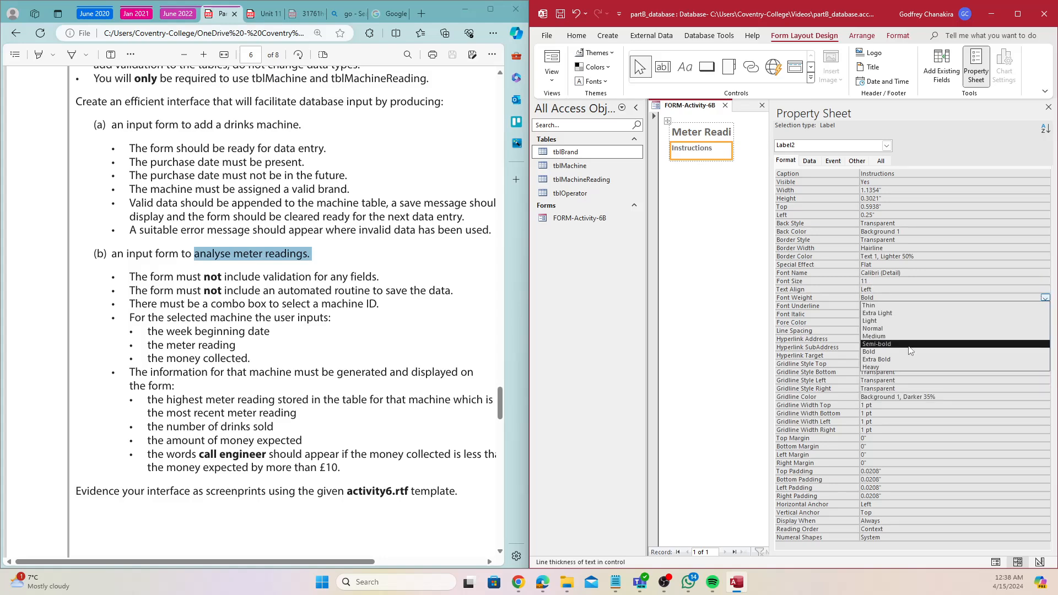
left_click(911, 329)
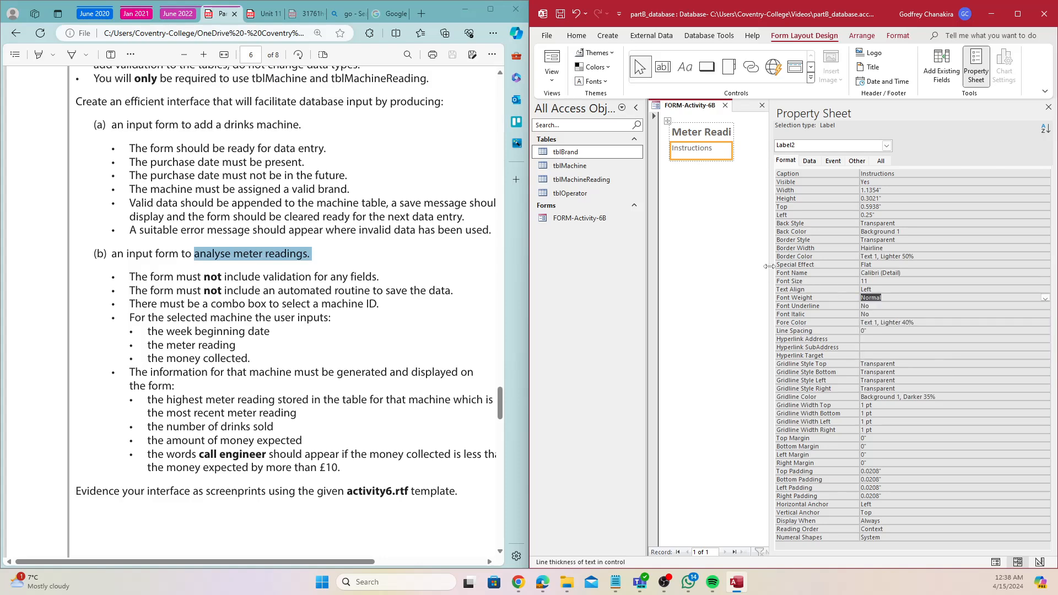
Extend the Instructions label to read "Instructions: Please complete the fields with an asterisk(*) to view the meter reading analysis.".
left_click_drag(771, 276, 933, 276)
double_click(719, 154)
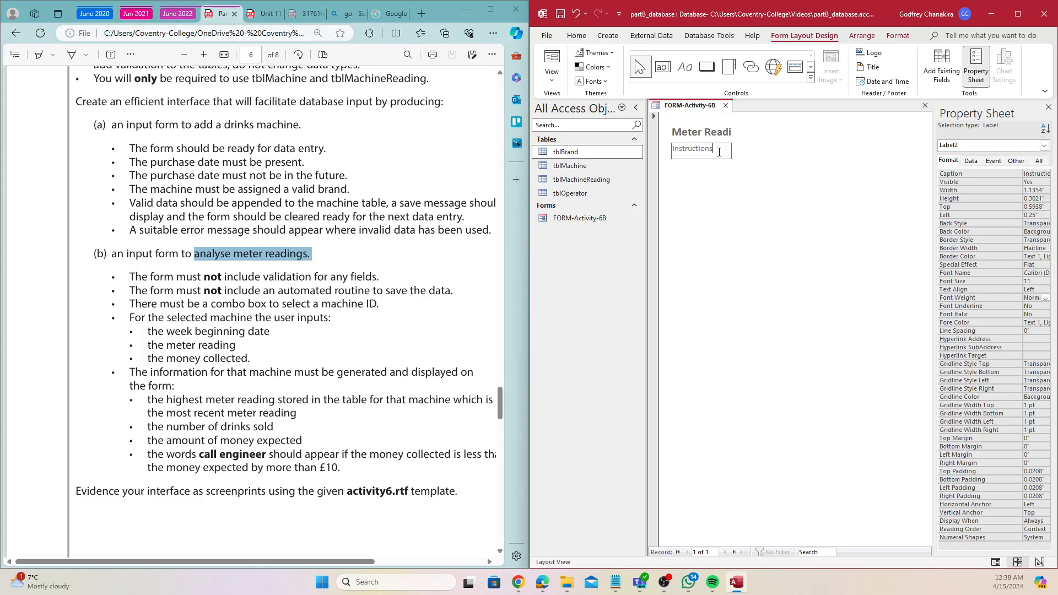
left_click(726, 152)
type(": (")
type("Please co")
type("mplete th")
type("e fields wit")
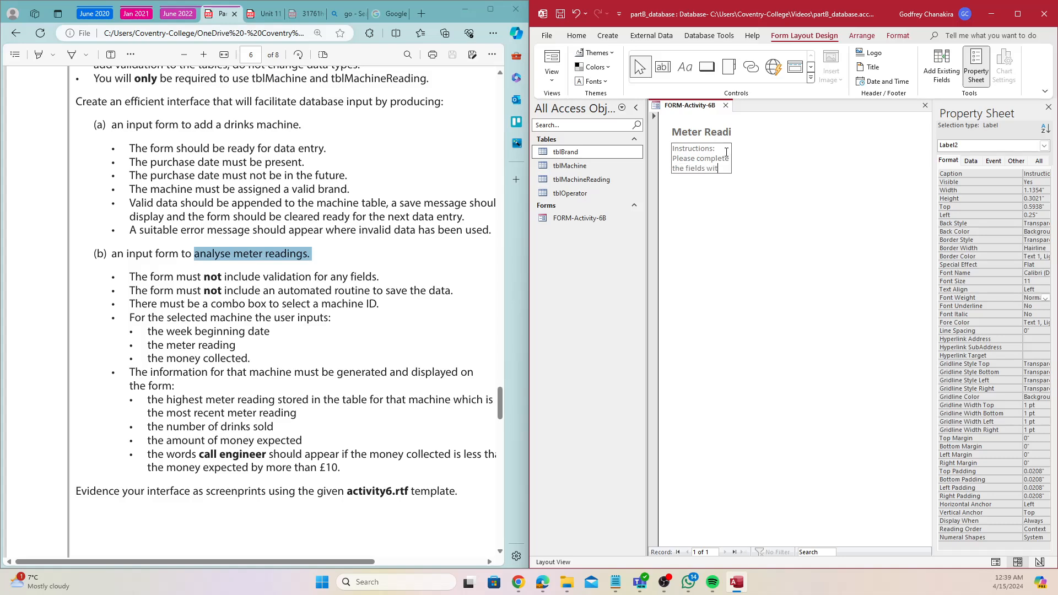
type("h an asterisk(*) to view the meter rea")
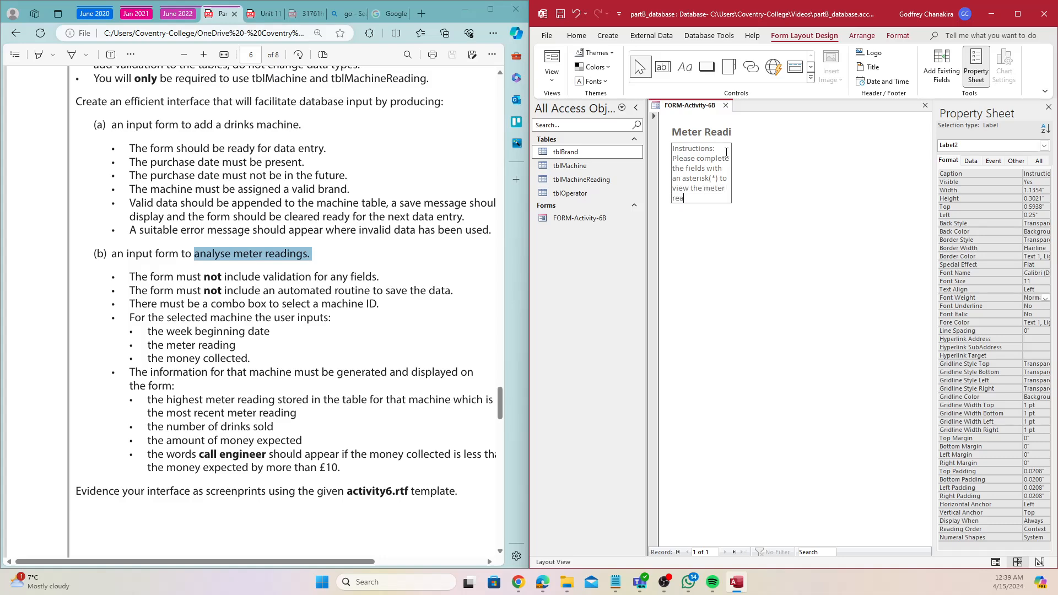
type("ding analysis.")
Widen the title and instructions labels so the full Meter Readings Analysis heading fits on one line.
left_click(720, 133)
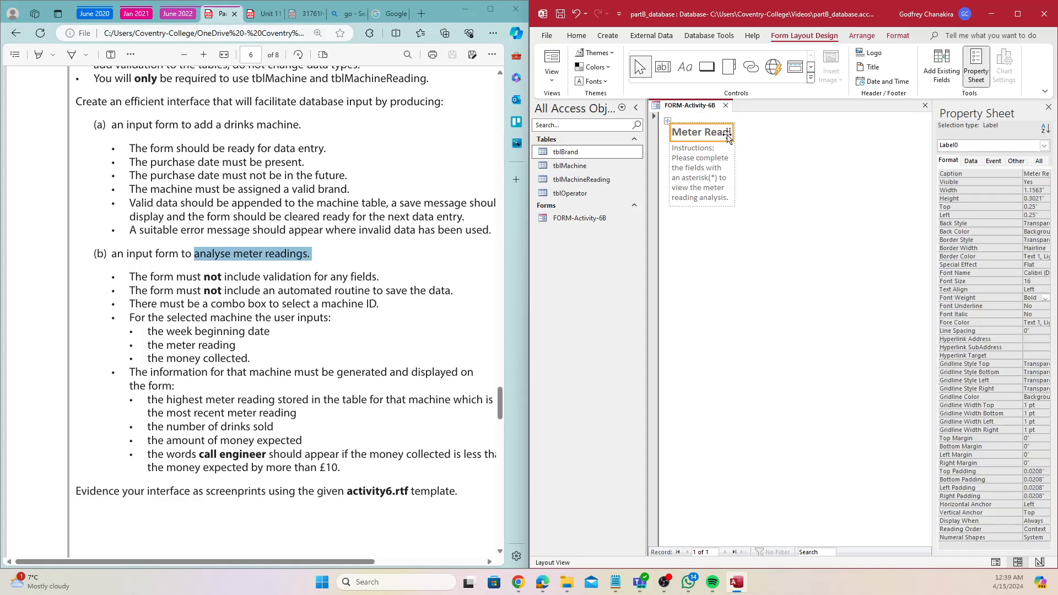
left_click(739, 132)
left_click(727, 133)
left_click_drag(732, 130, 859, 130)
left_click(831, 228)
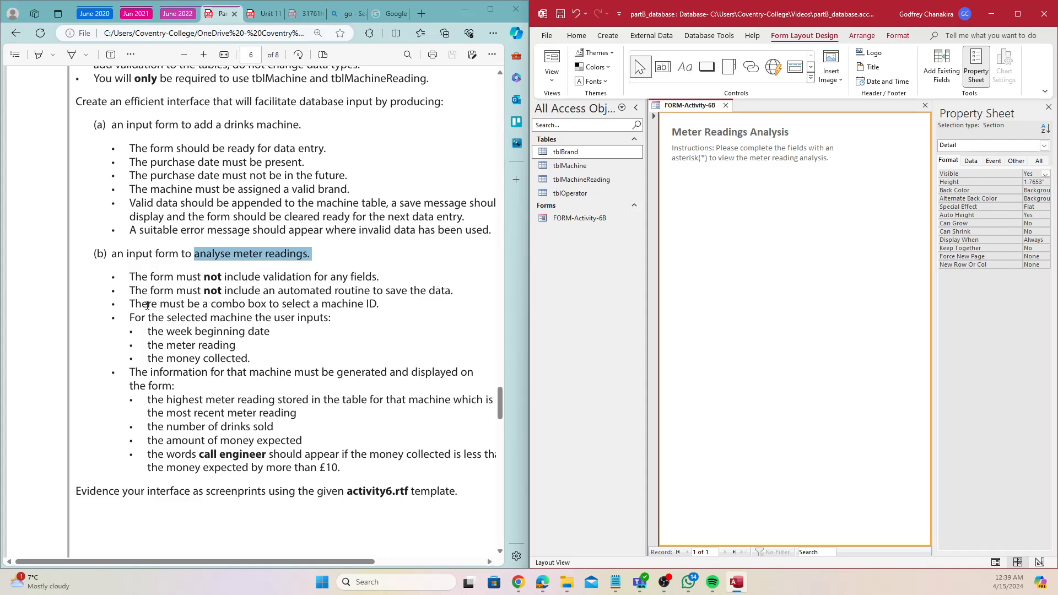
Following the machine ID requirement, add a combo box below the instructions that takes its values from the tblMachine table.
left_click_drag(144, 305, 386, 306)
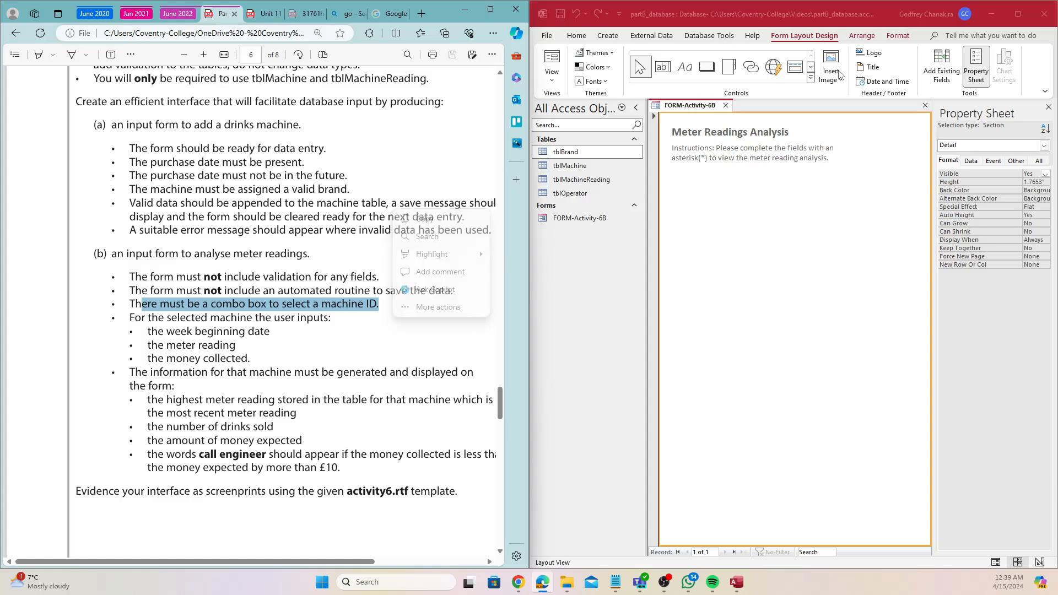
left_click(811, 67)
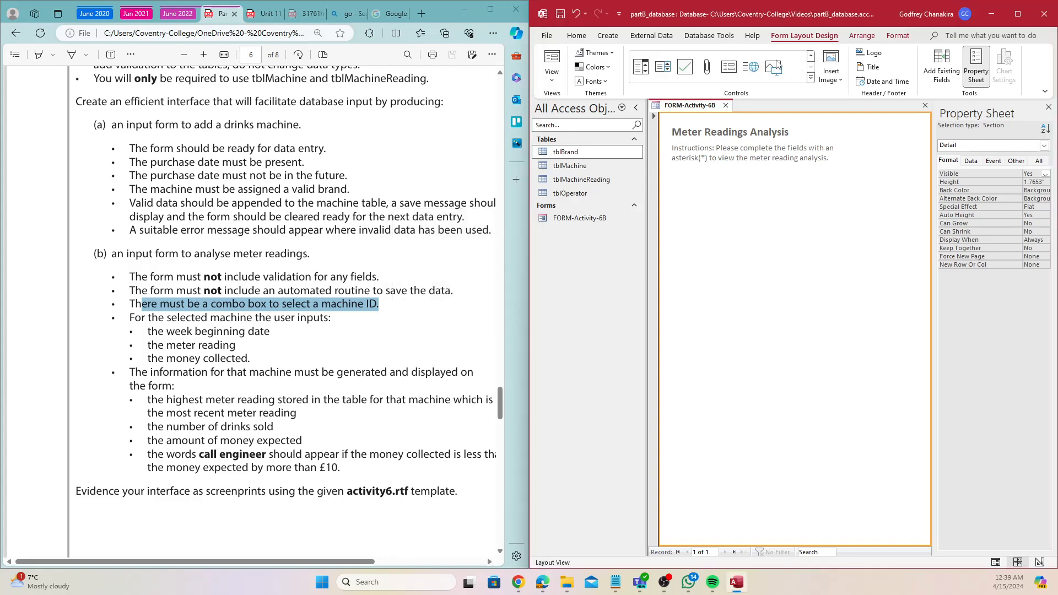
left_click(641, 66)
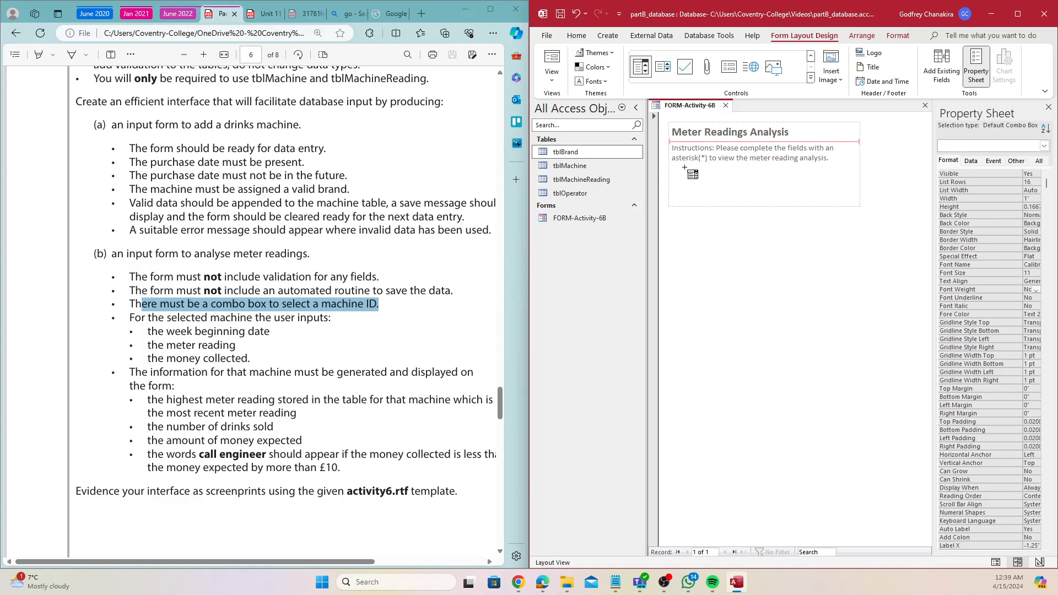
left_click(679, 179)
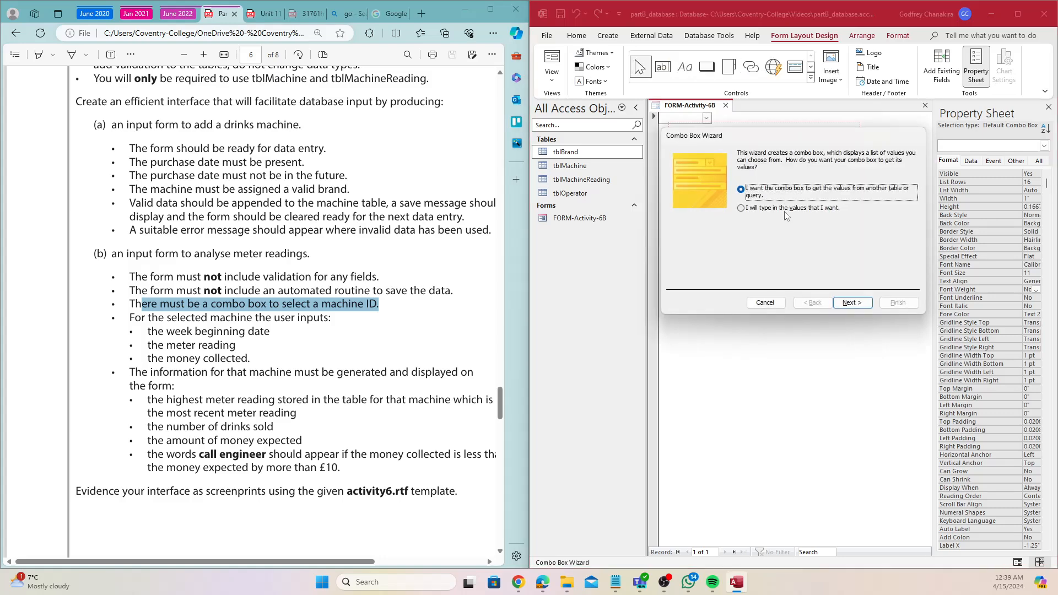
left_click(852, 303)
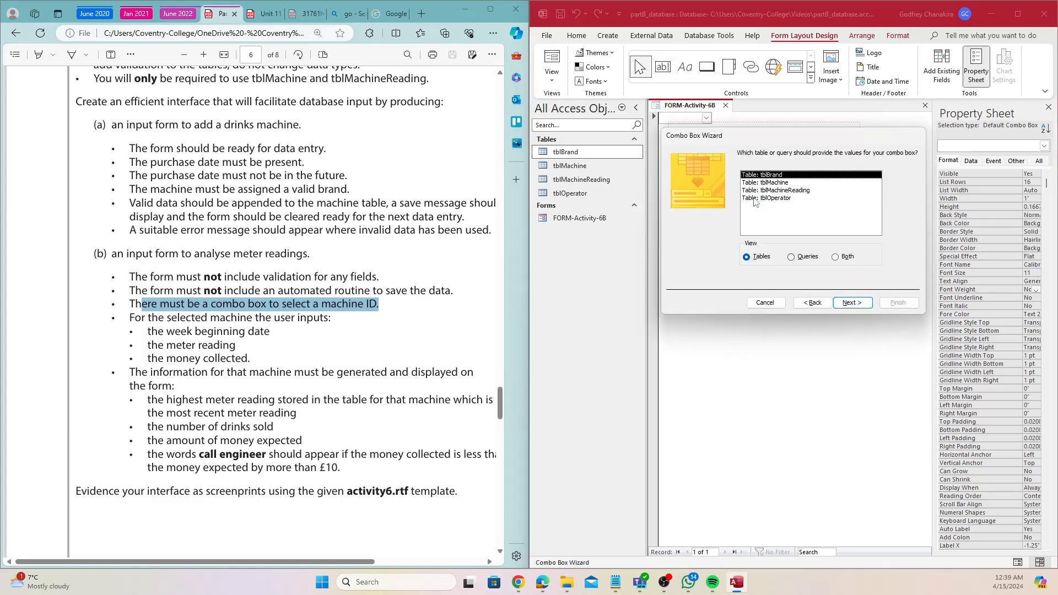
key("Down")
left_click(852, 304)
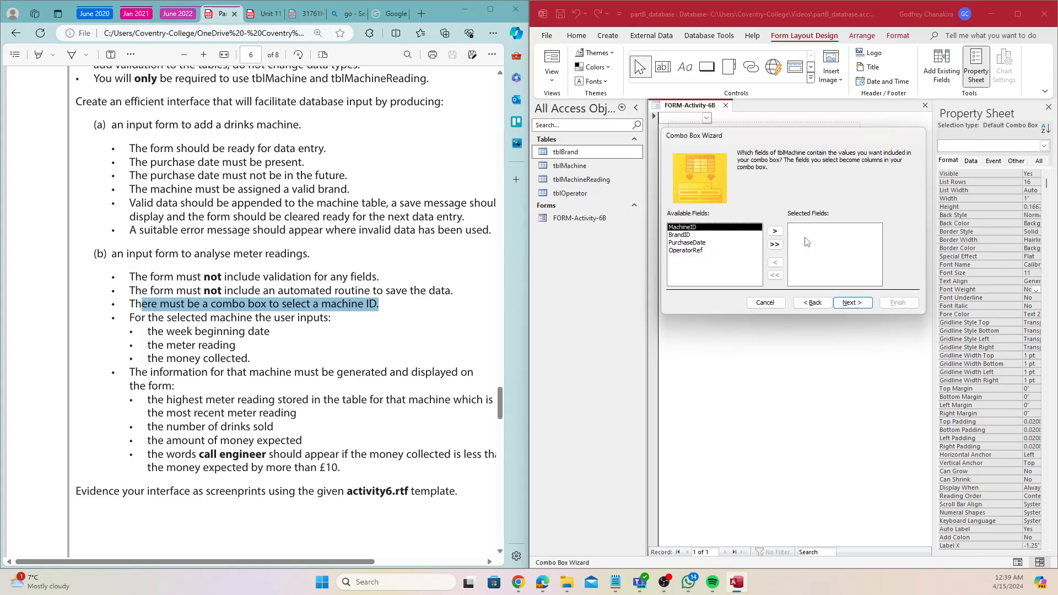
Include only the MachineID field in the combo box and finish the wizard with the default settings.
left_click(774, 243)
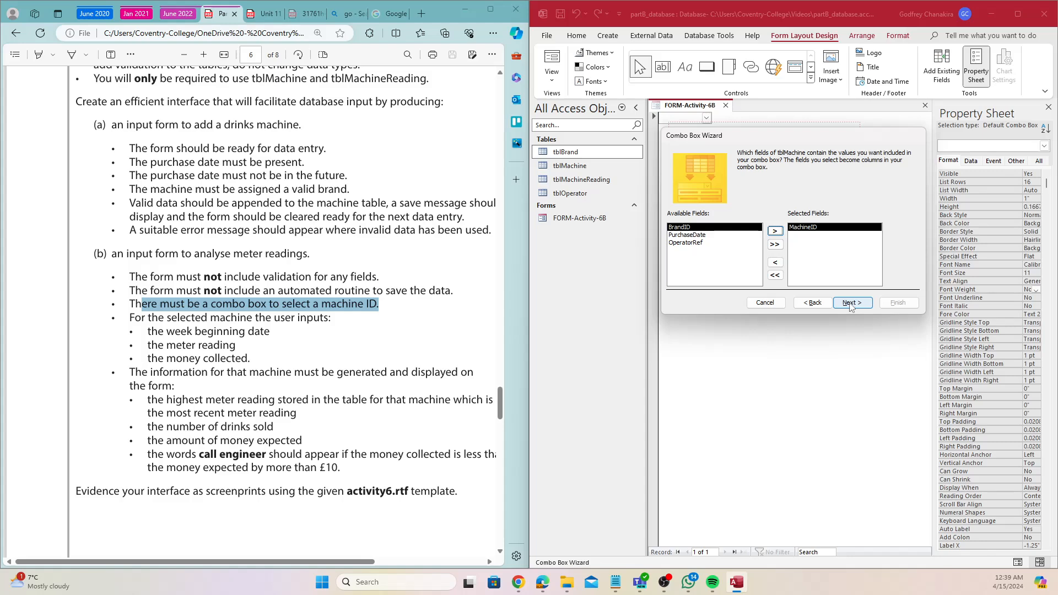
left_click(862, 304)
left_click(864, 305)
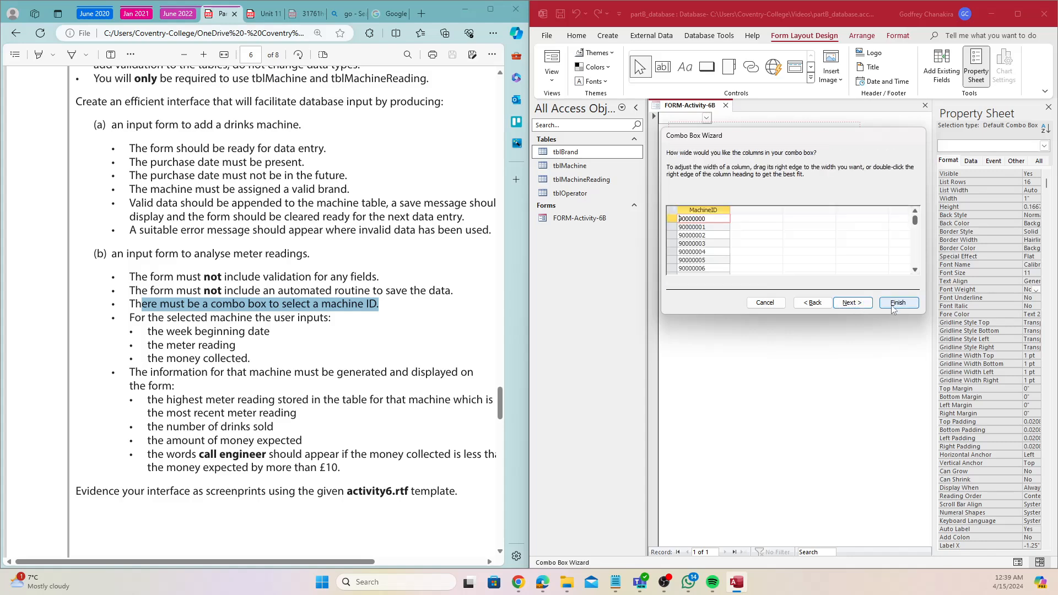
left_click(896, 303)
Reduce the height of the instructions label to fit its two lines of text.
left_click(764, 202)
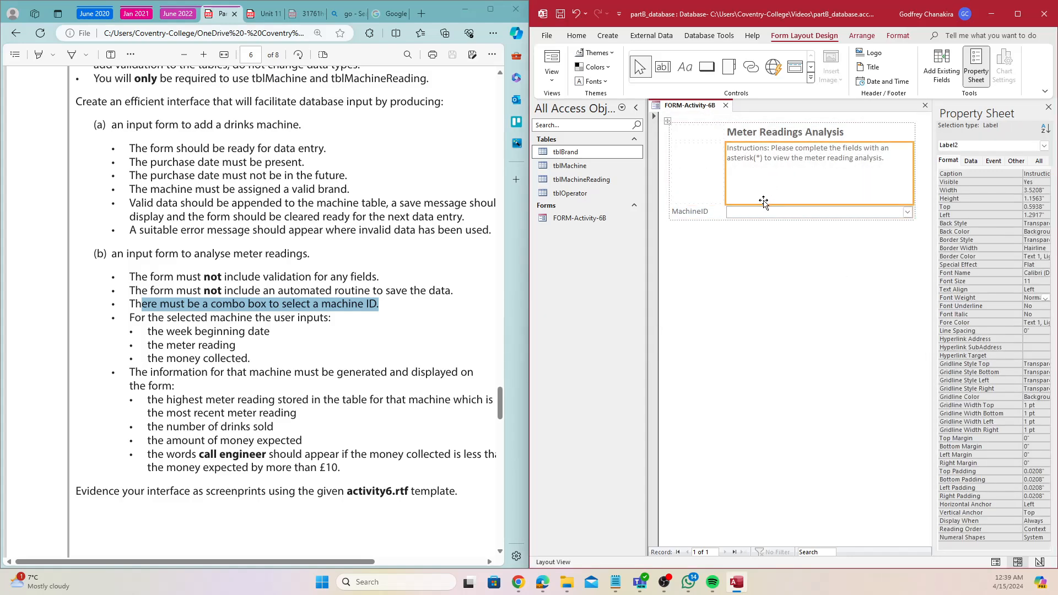
left_click_drag(765, 204, 765, 165)
left_click(764, 212)
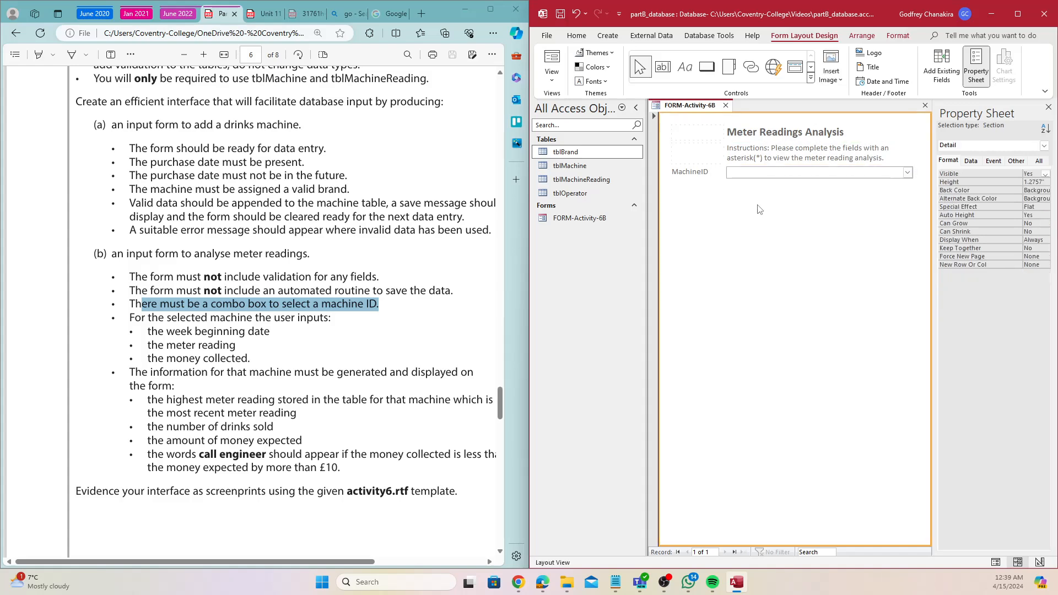
Rename the MachineID combo box with a name starting with "MachineReading-".
left_click(752, 173)
left_click(1039, 162)
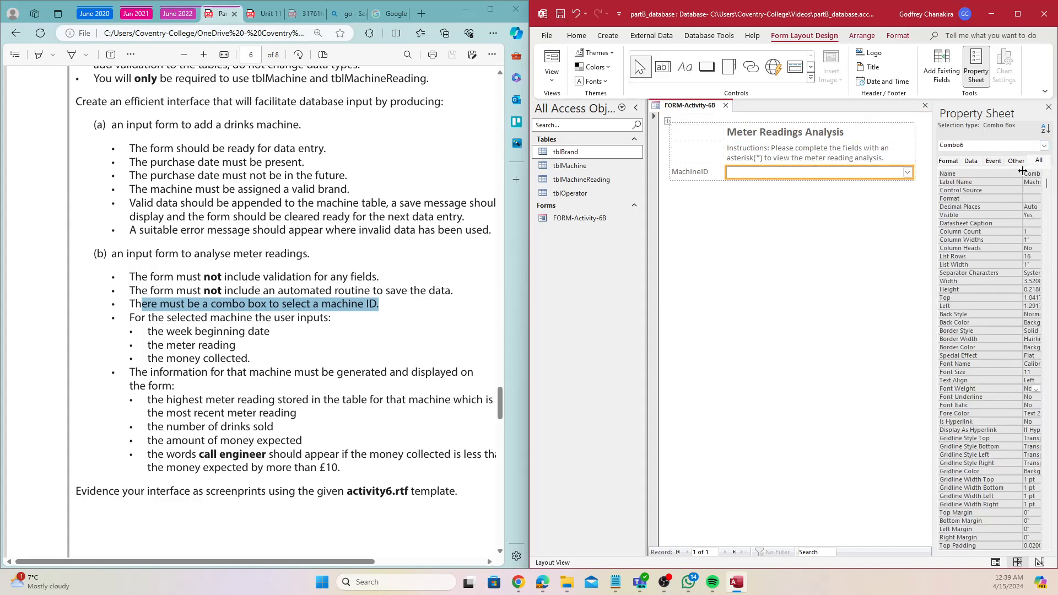
left_click_drag(933, 194, 815, 194)
double_click(933, 174)
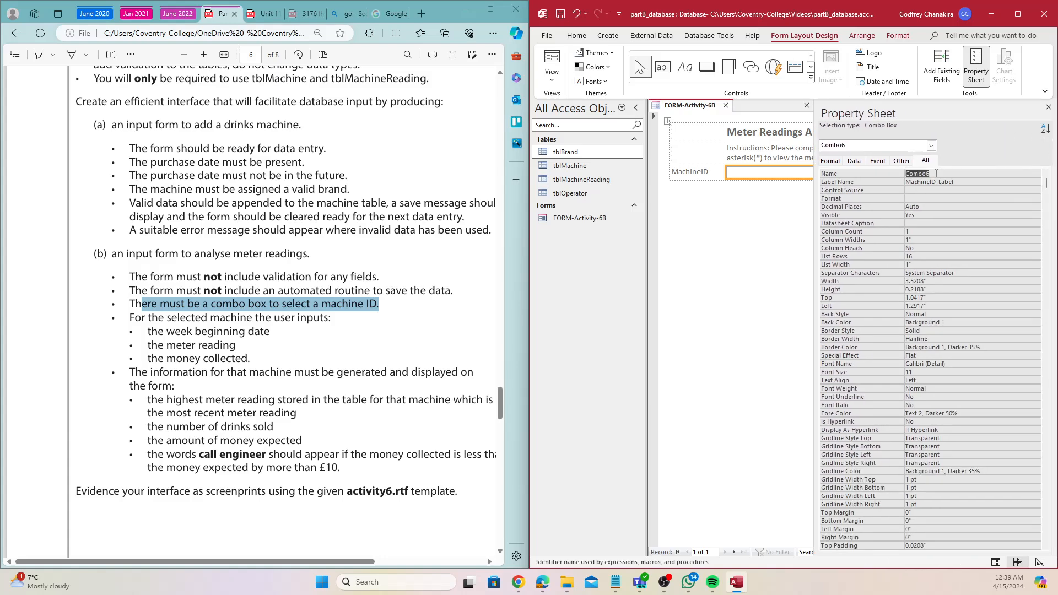
type("M")
type("achineReading-")
left_click(733, 241)
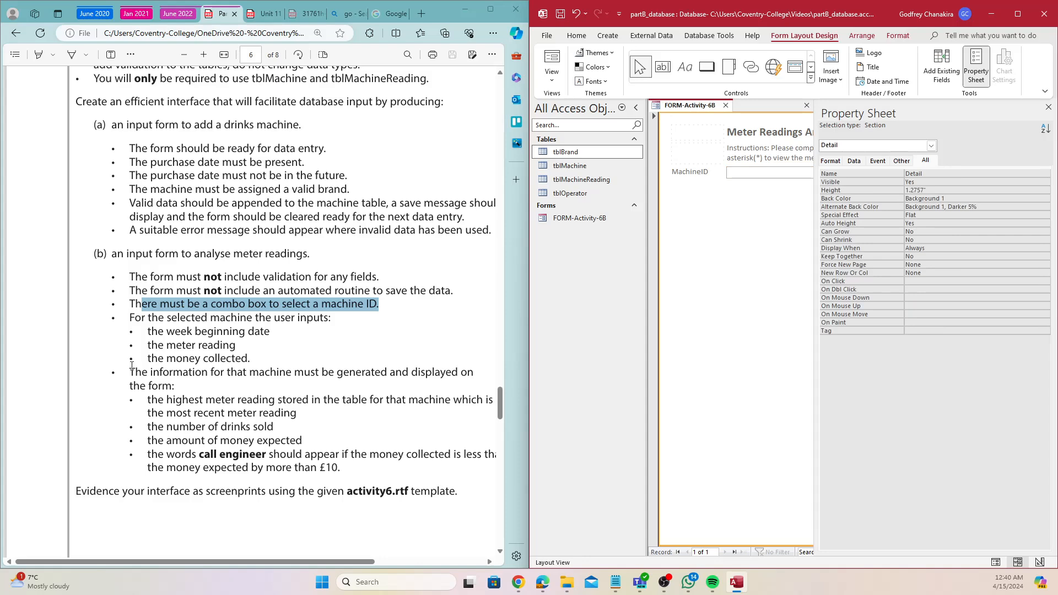
Compare the user inputs required in the exam paper's part (b) with the columns of the tblMachineReading table.
left_click_drag(130, 318, 321, 318)
left_click_drag(148, 332, 270, 332)
left_click_drag(179, 353, 248, 358)
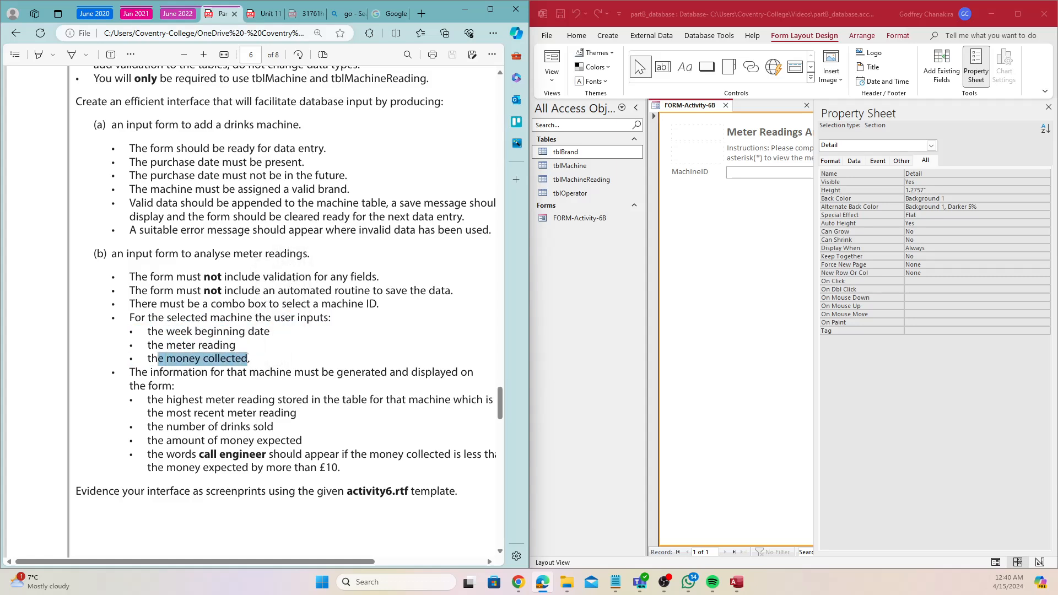
double_click(581, 179)
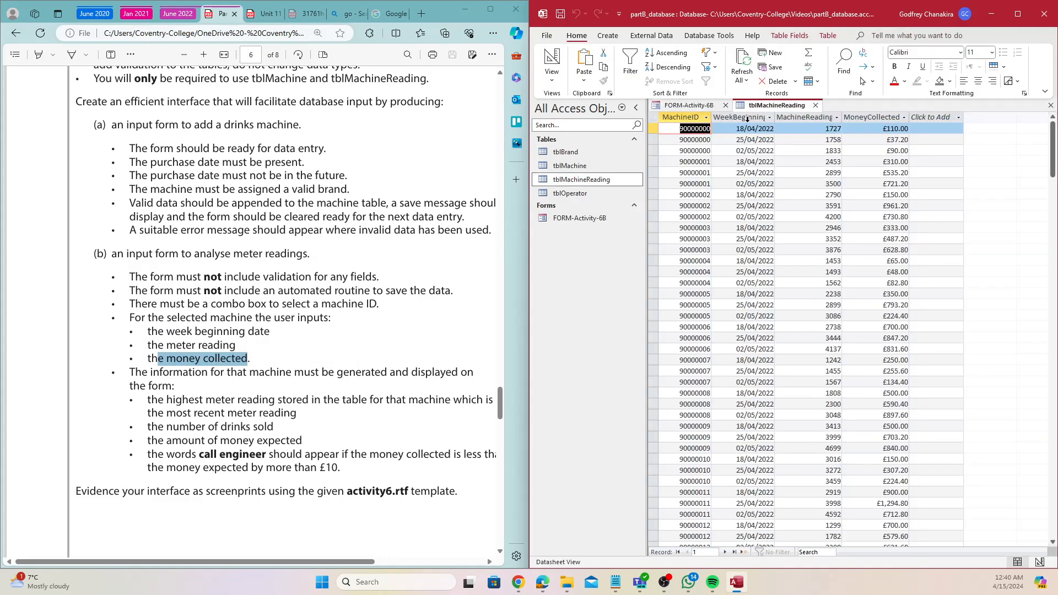
left_click(808, 115)
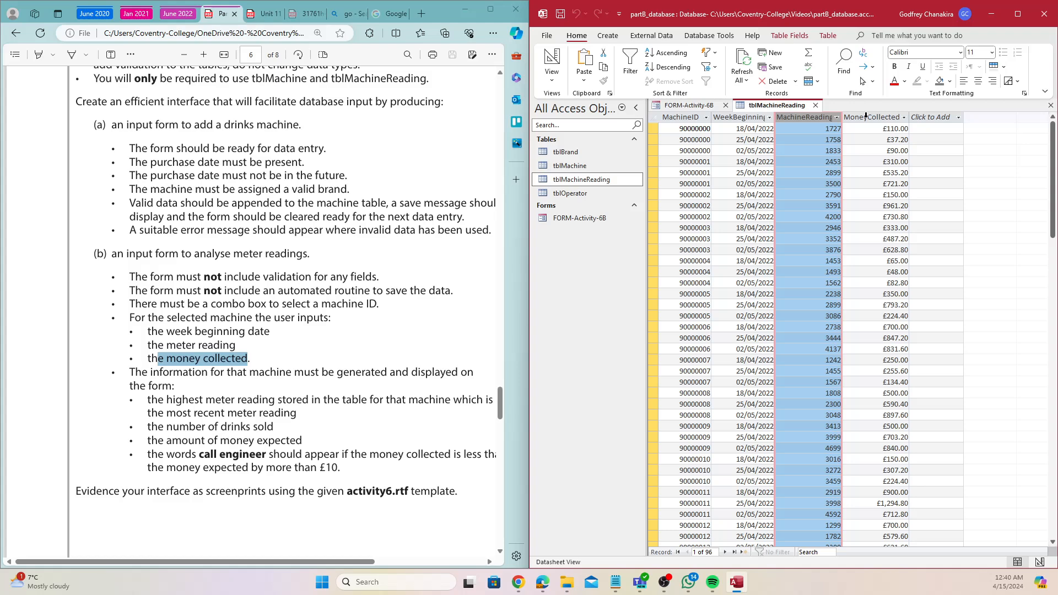
left_click(866, 116)
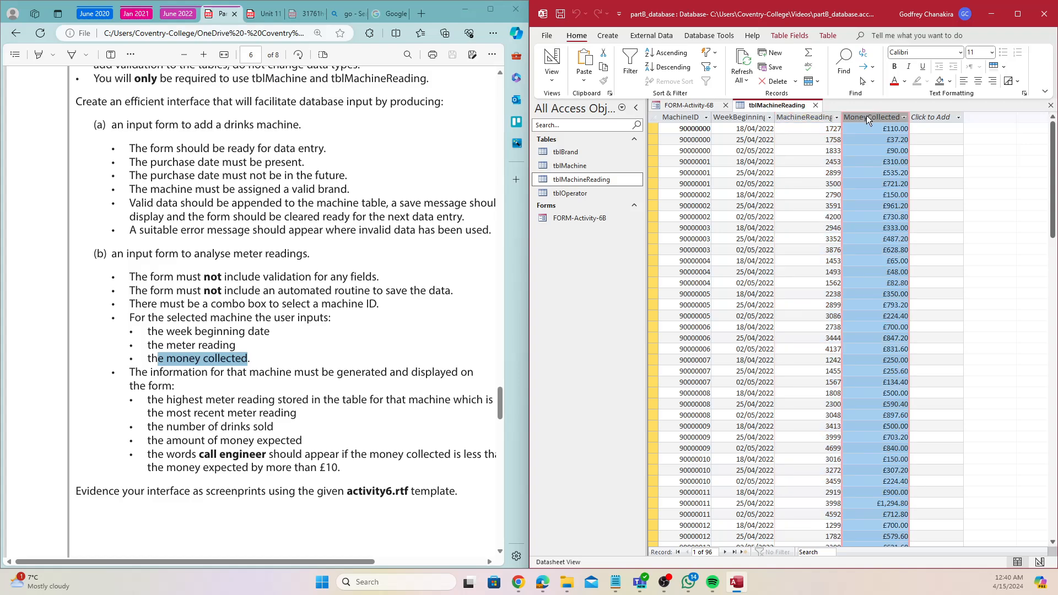
left_click(816, 105)
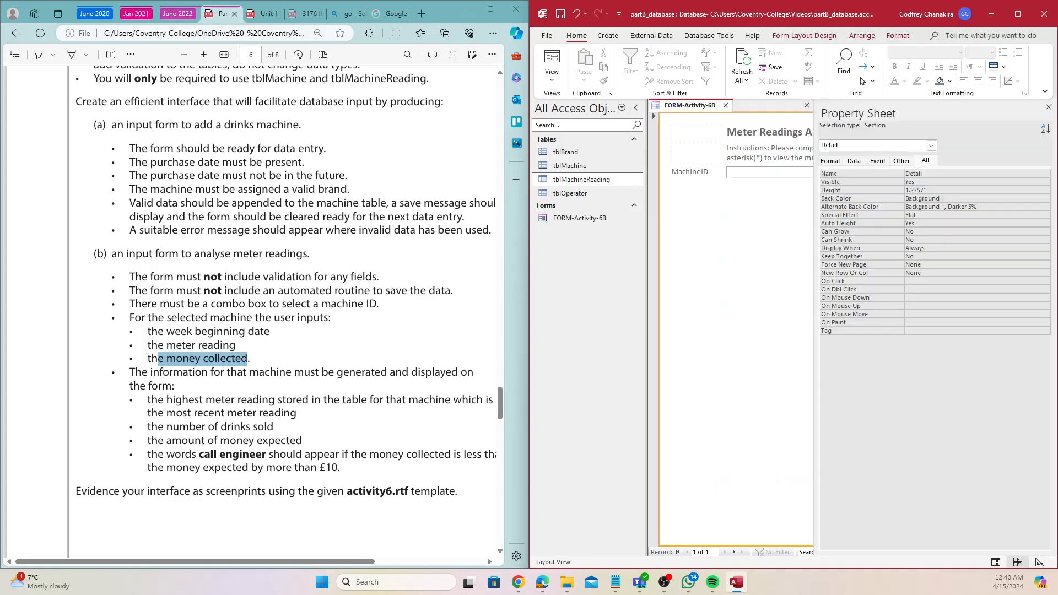
left_click(135, 323)
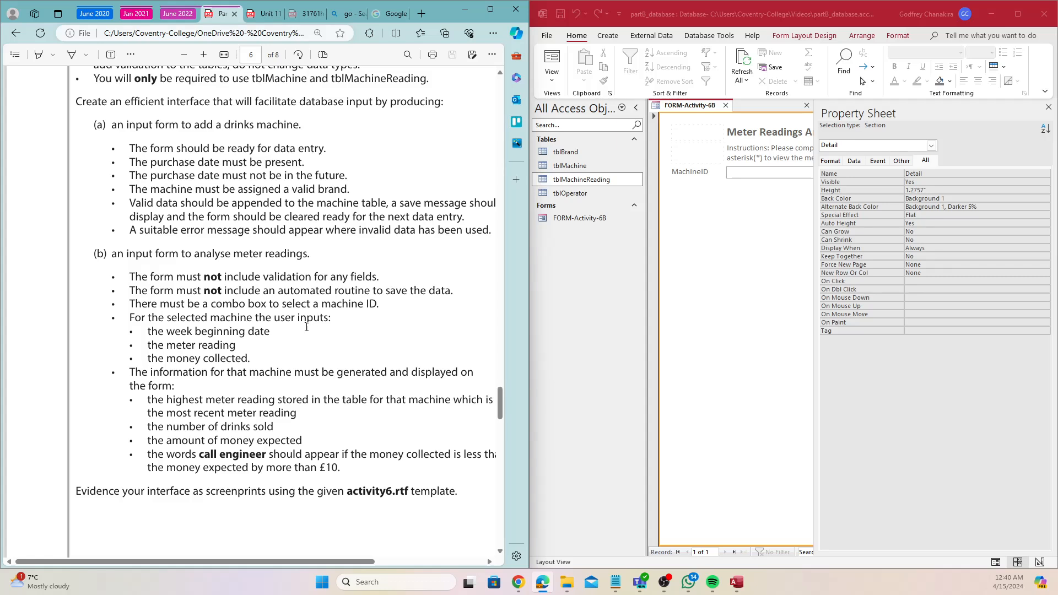
left_click_drag(151, 333, 267, 334)
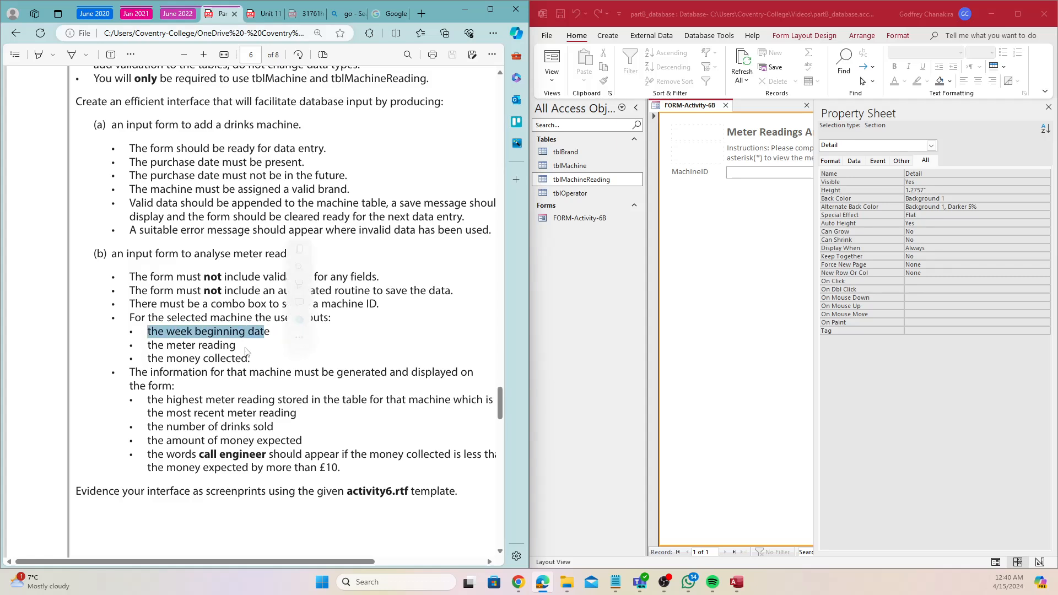
left_click_drag(163, 351, 241, 362)
left_click(248, 372)
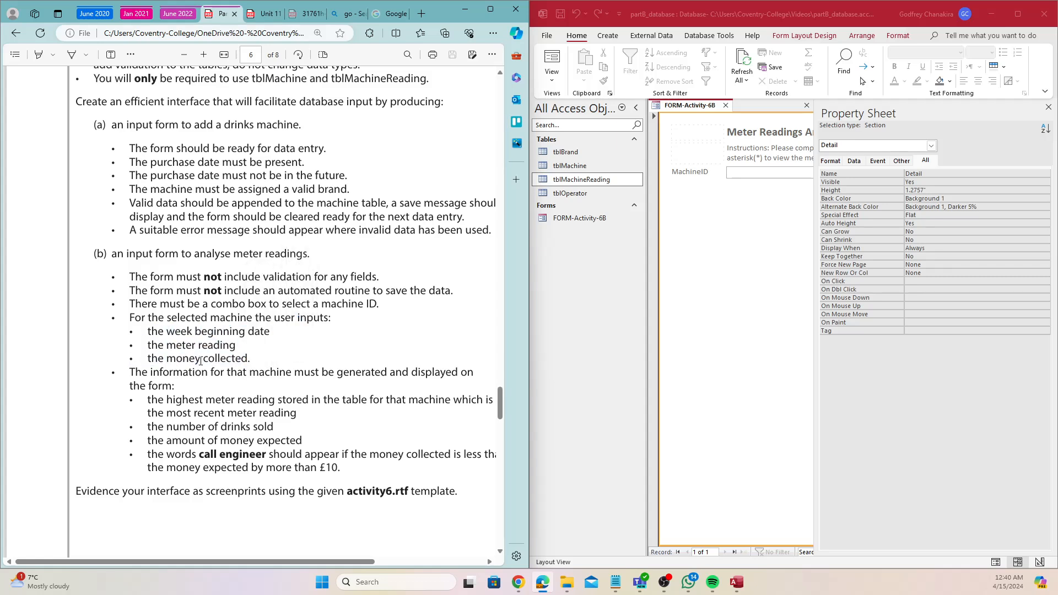
Add three labelled text boxes beneath the MachineID combo box for the week beginning date, meter reading and money collected.
left_click(1048, 108)
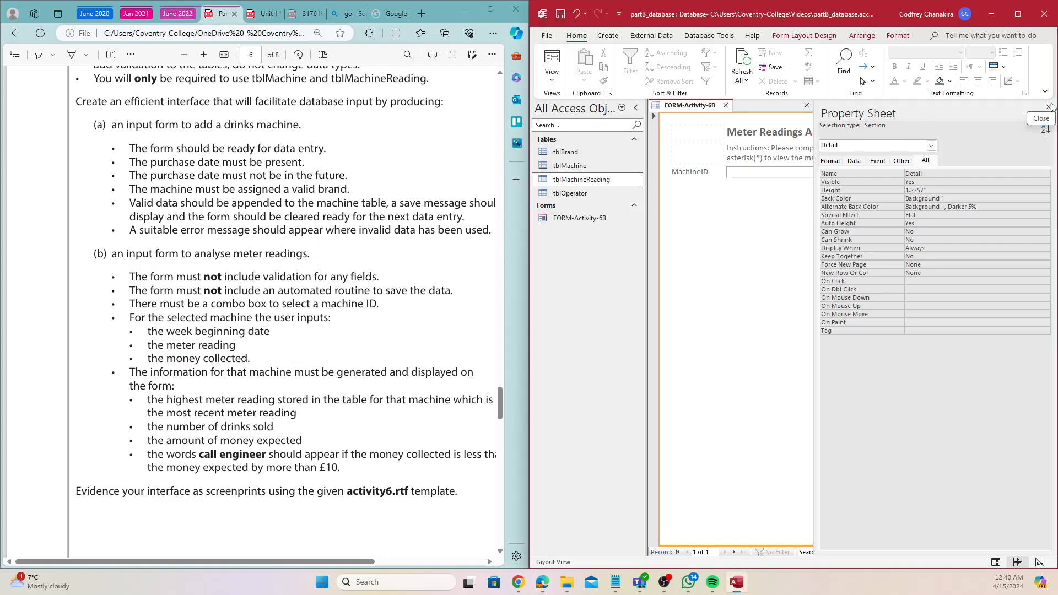
left_click(1048, 108)
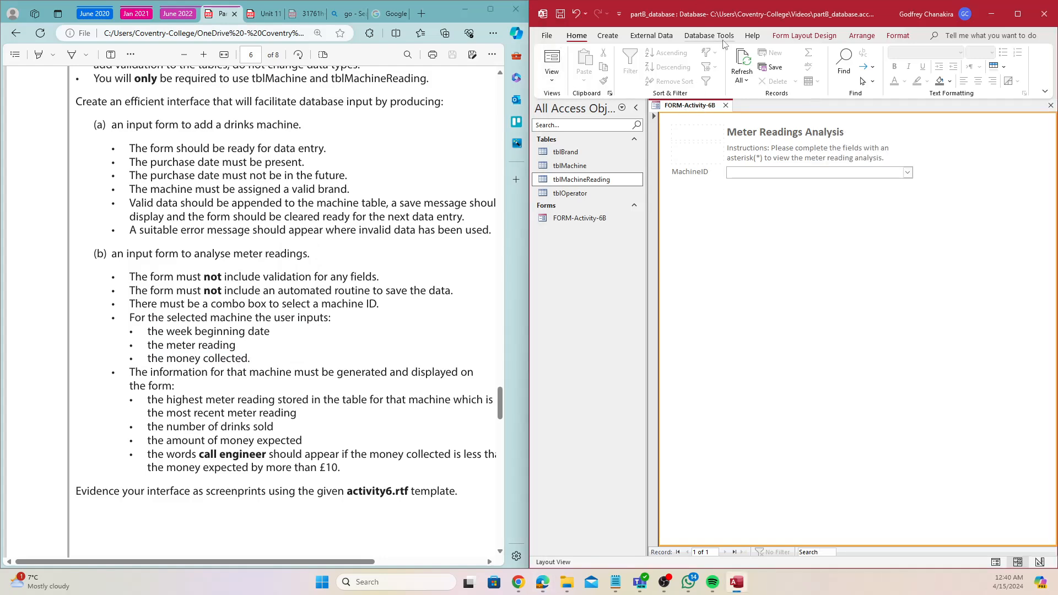
left_click(810, 35)
left_click(663, 67)
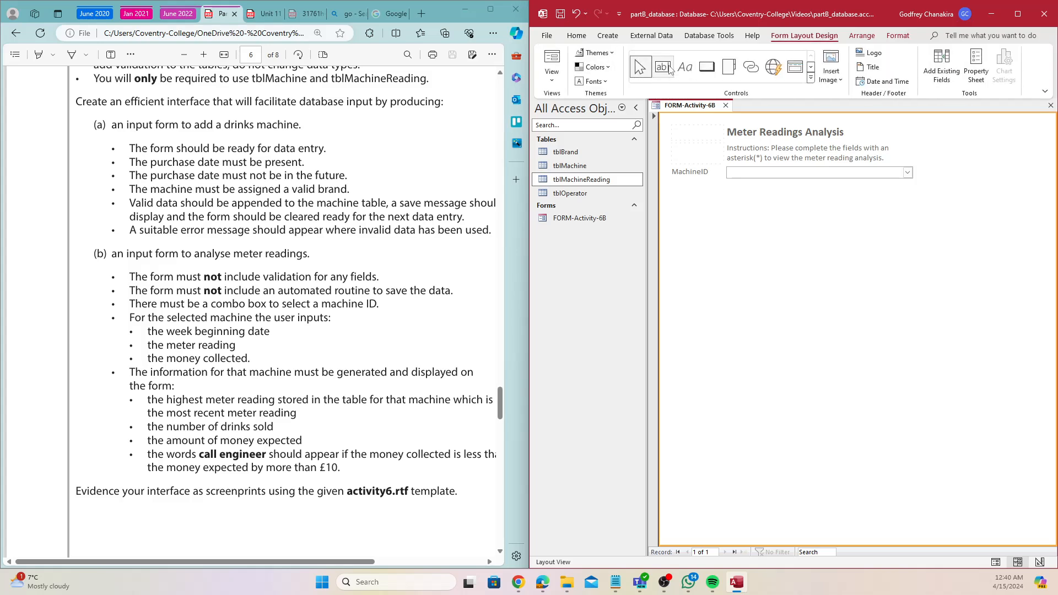
left_click(687, 189)
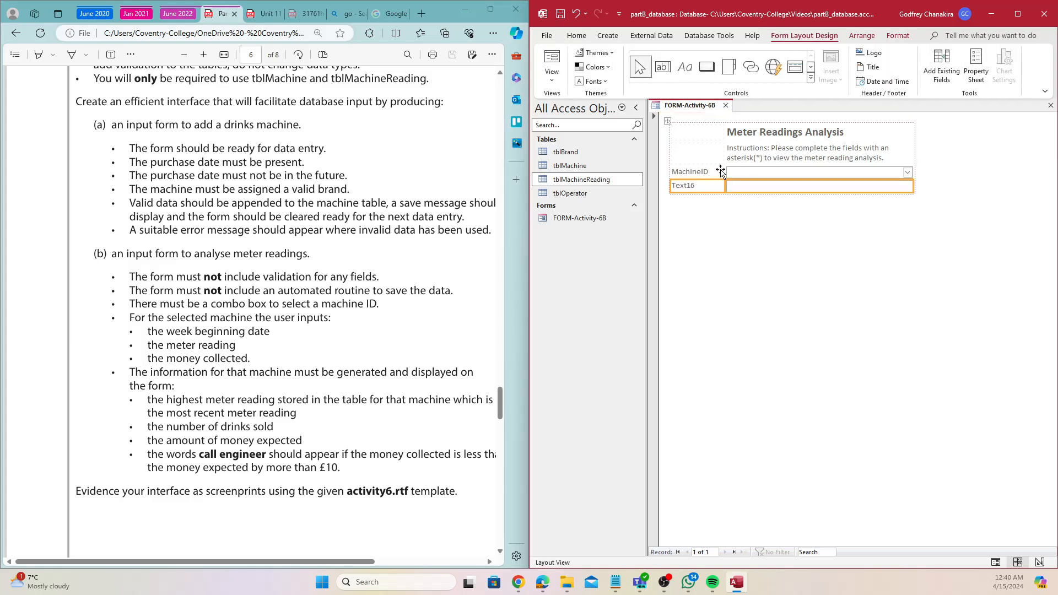
left_click(209, 340)
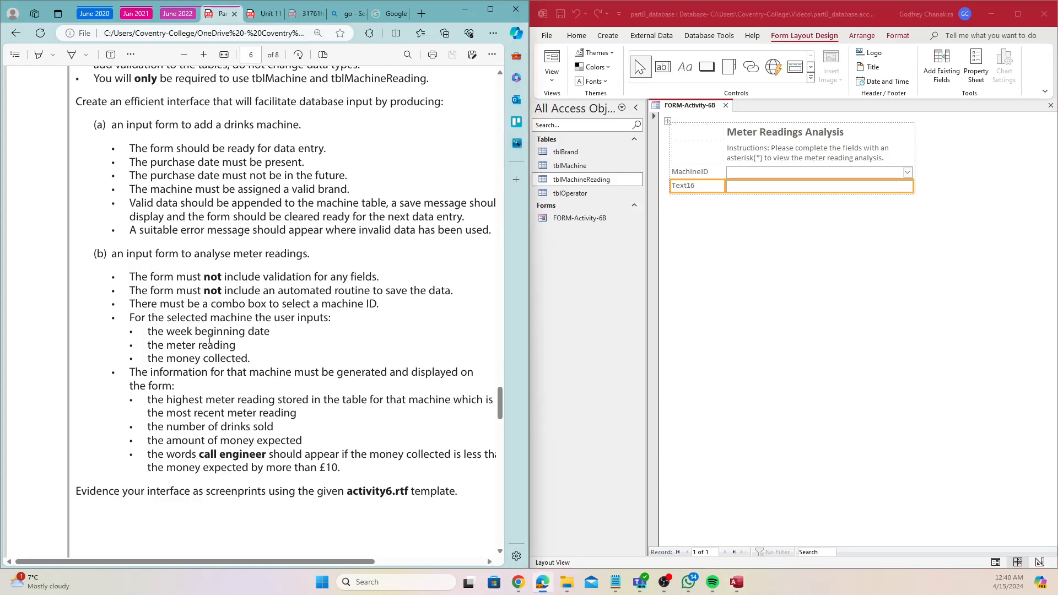
left_click(663, 67)
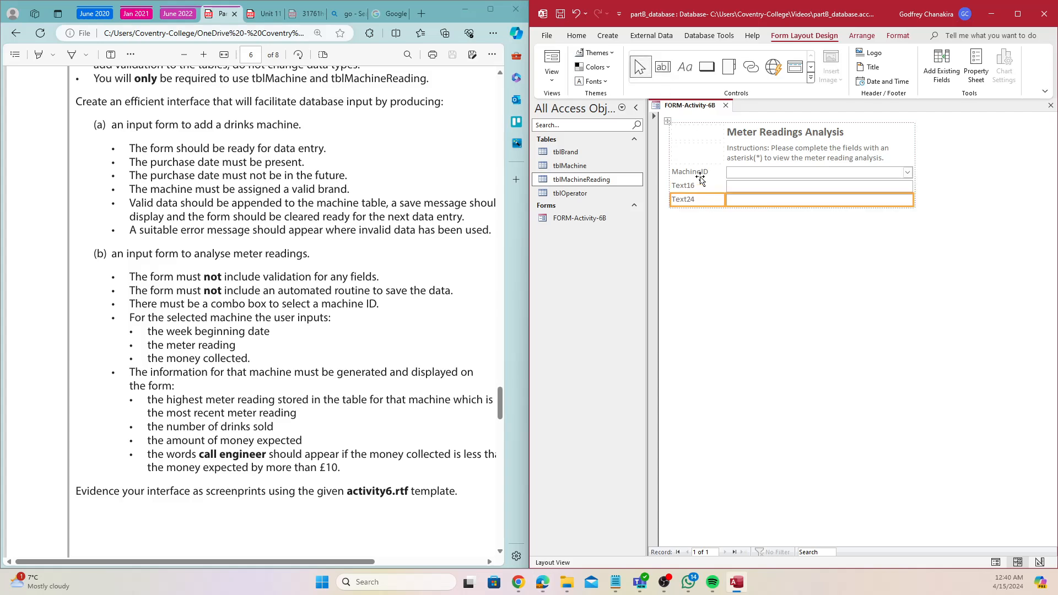
left_click(684, 201)
left_click(682, 210)
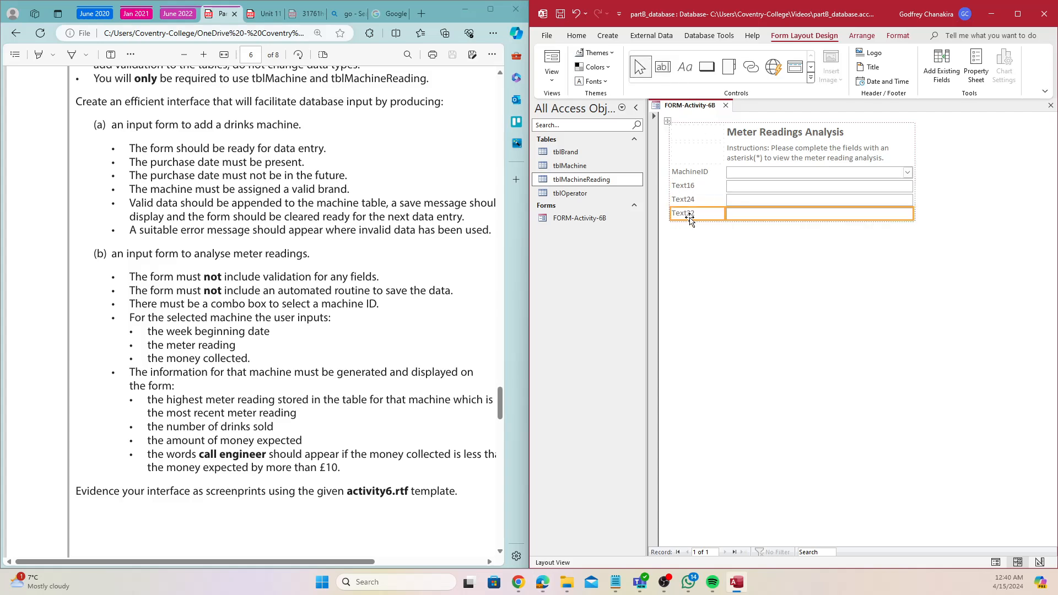
Caption the label of the lowest text box "Money Collected" and the one directly above it "Meter Reading".
type("Mo")
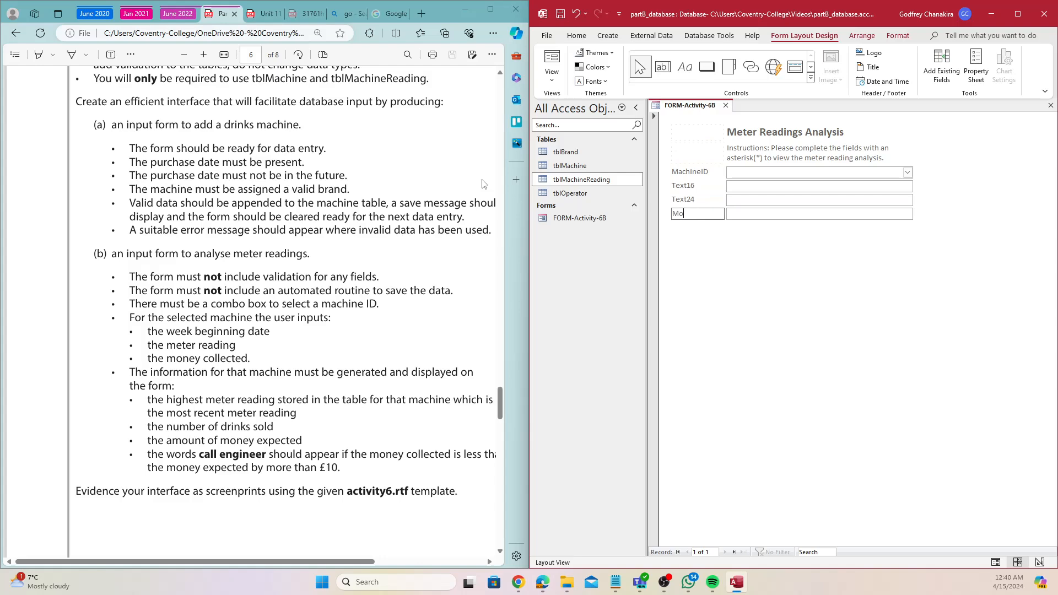
type("ney Collected")
key("Return")
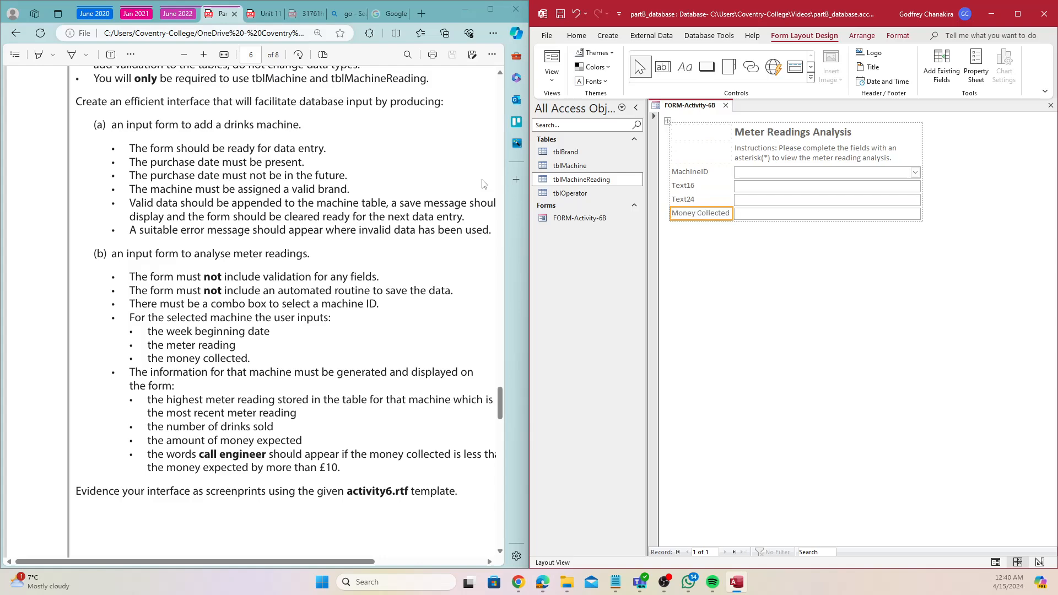
double_click(687, 200)
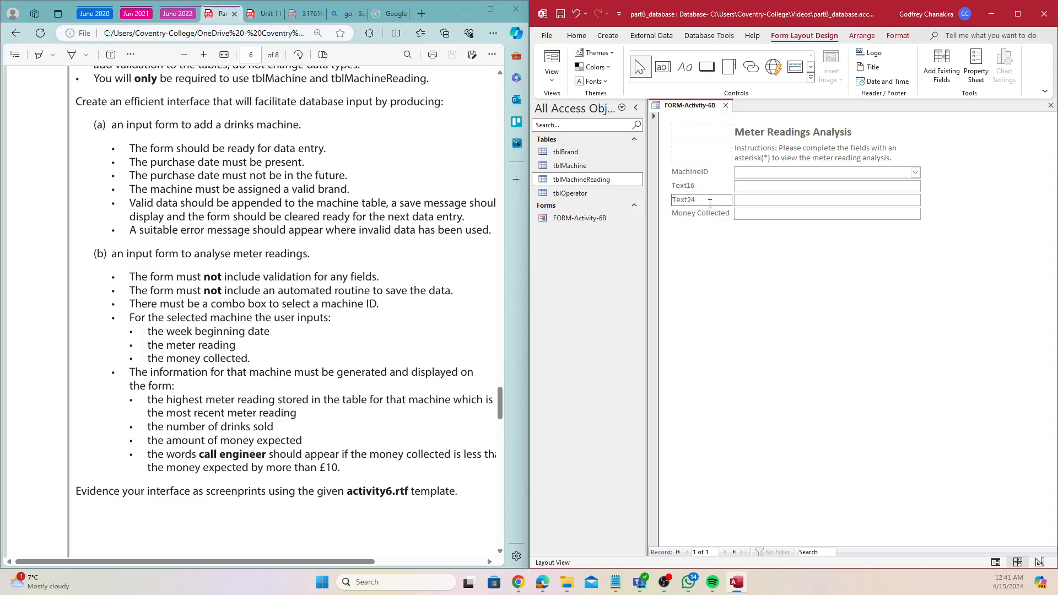
type("Meter")
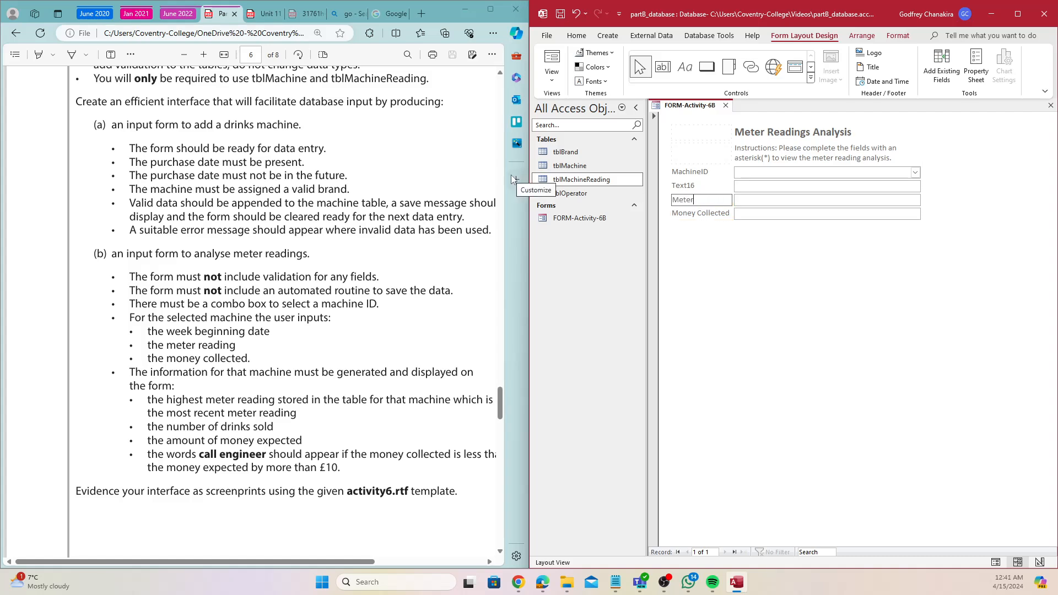
type(" Reading")
key("Return")
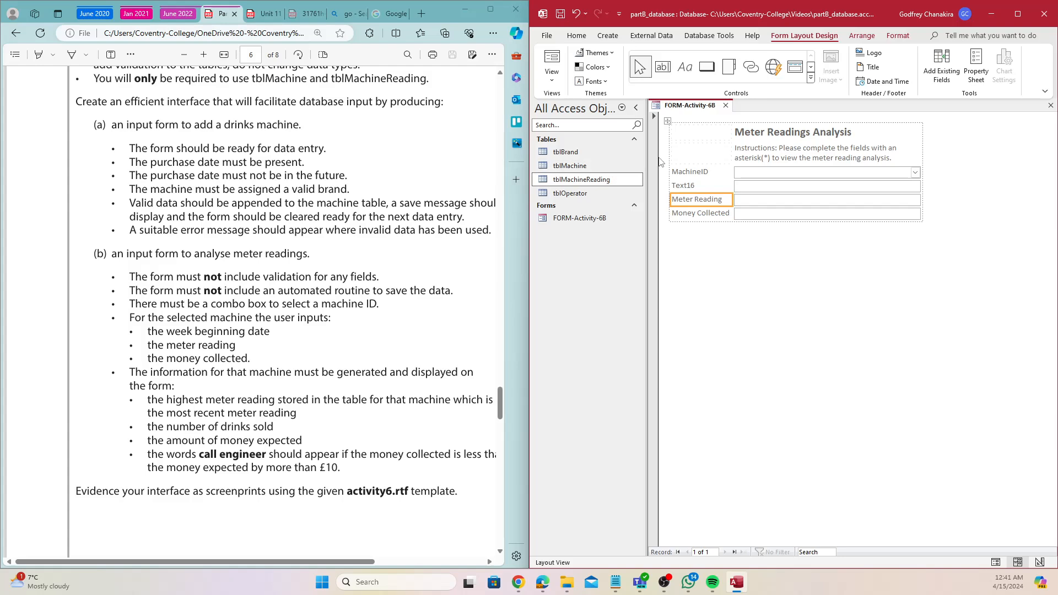
Change the label of the text box beneath the MachineID combo box to "Week Beginning Date".
left_click(703, 185)
double_click(703, 185)
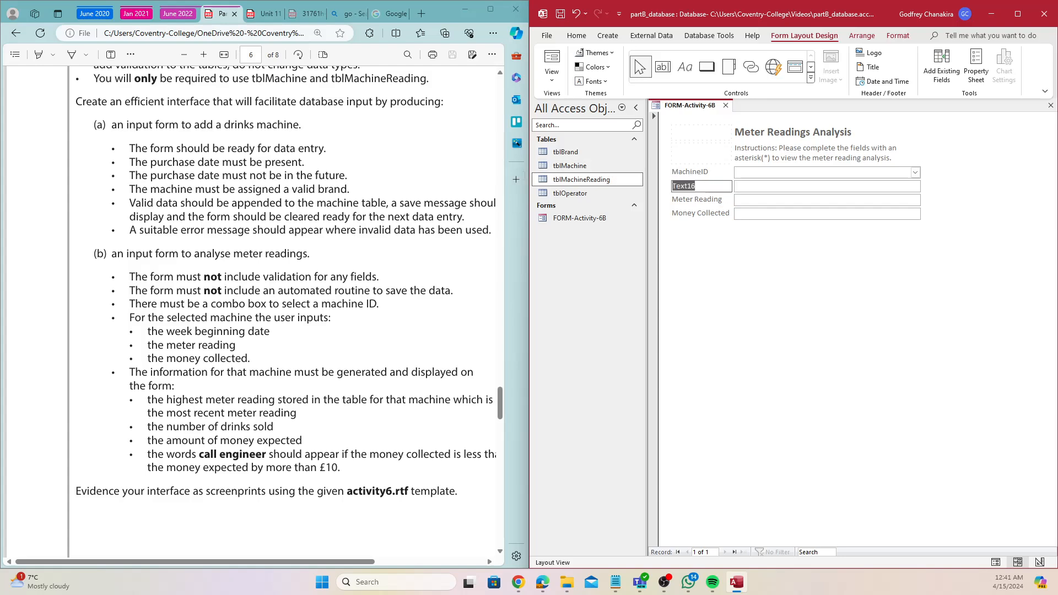
type("Week Beginning Da")
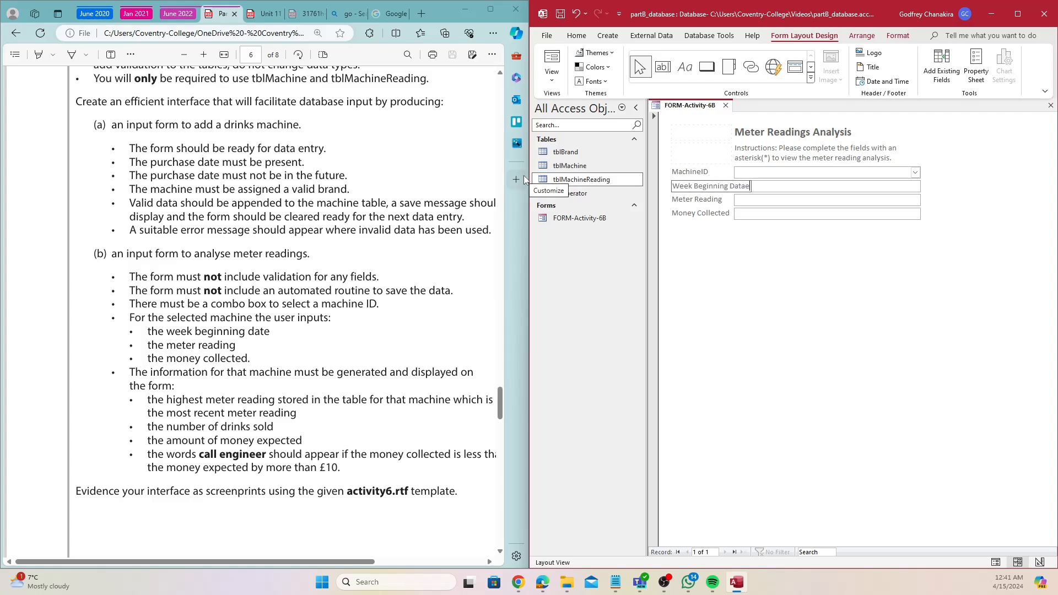
type("te")
key("Return")
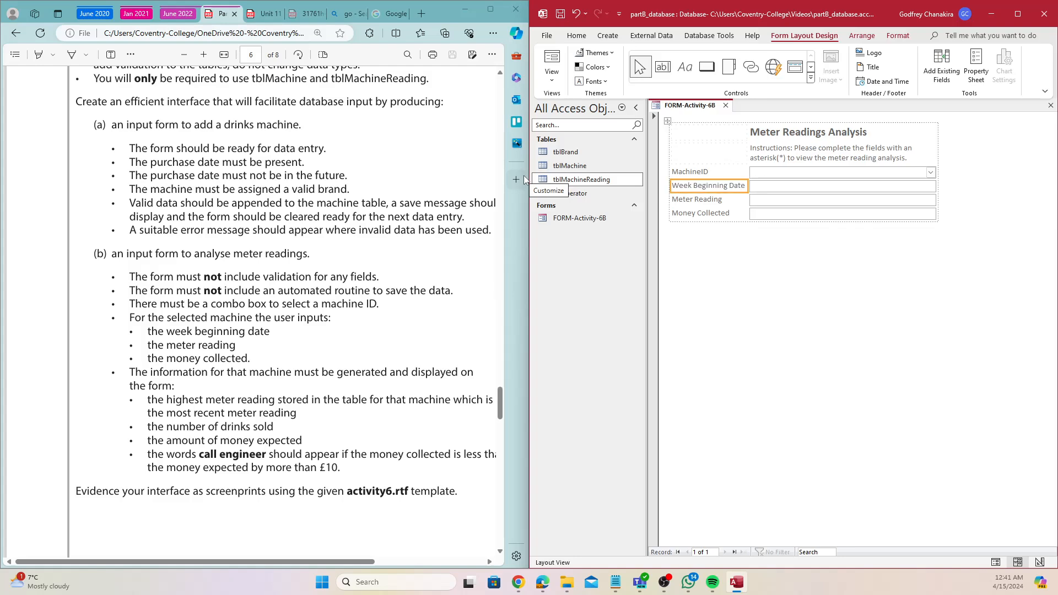
left_click(745, 156)
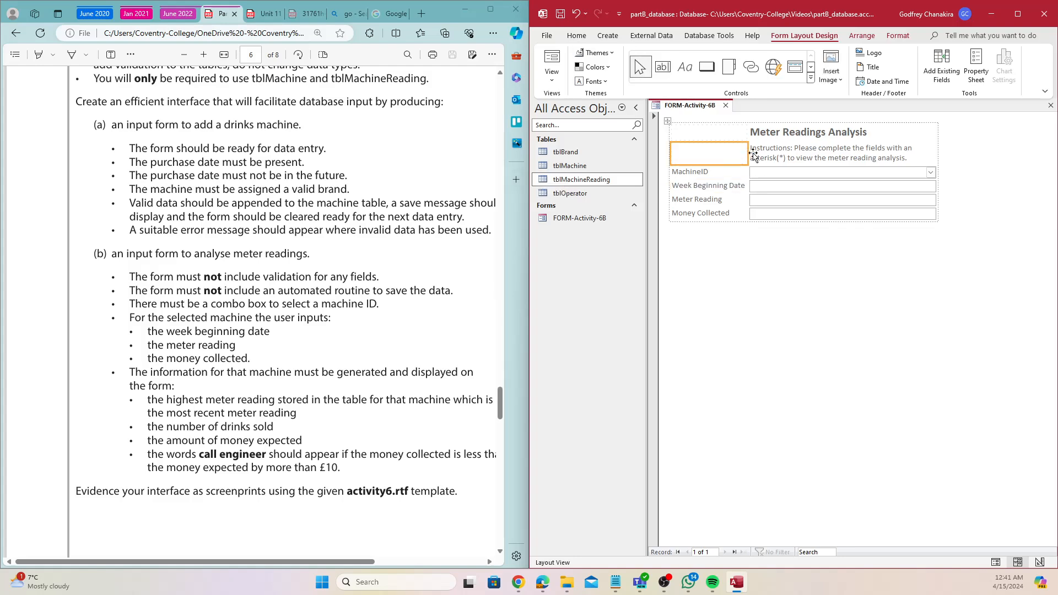
left_click(941, 155)
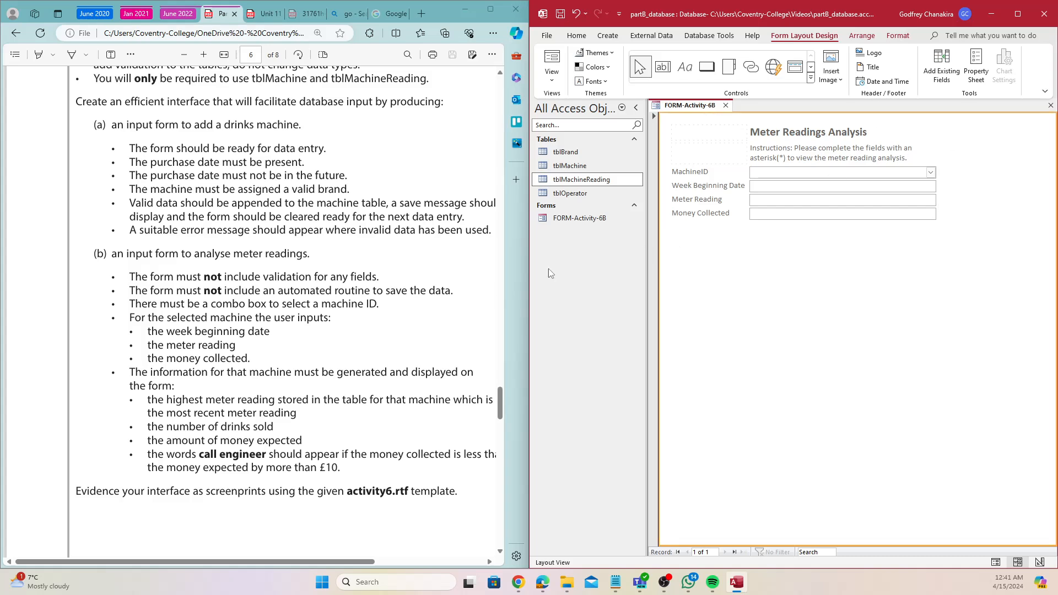
Read the exam paper's part (b) requirement about displaying the selected machine's highest stored meter reading.
left_click_drag(125, 373, 307, 407)
left_click(148, 401)
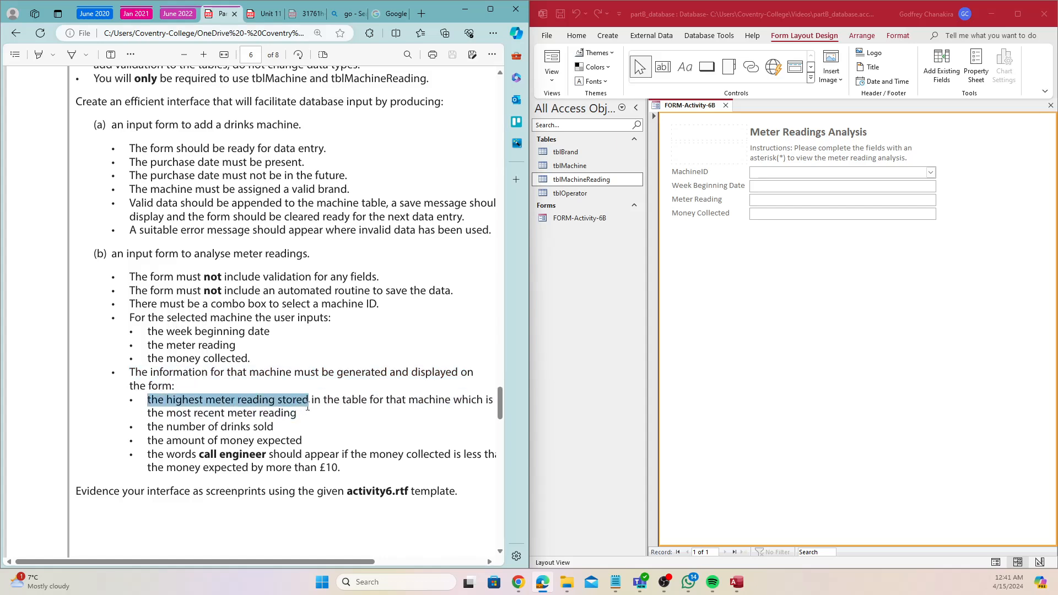
left_click_drag(308, 409, 315, 418)
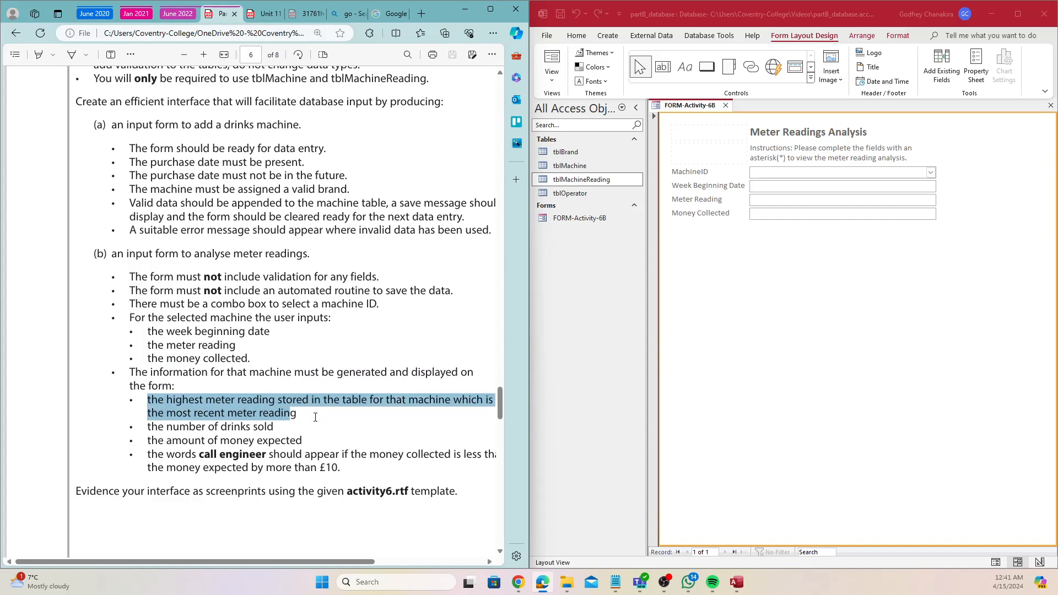
right_click(303, 413)
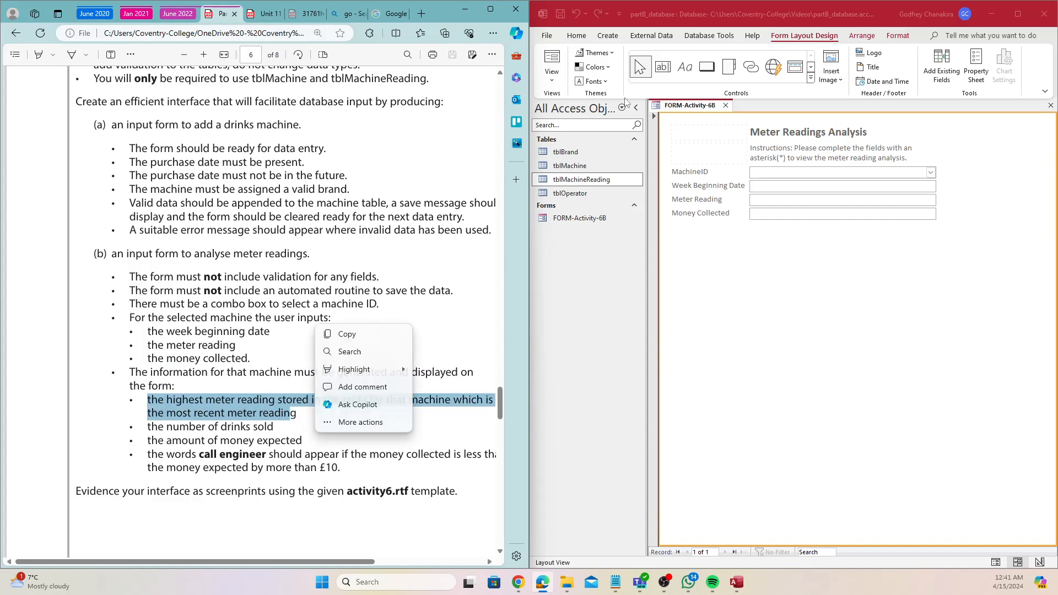
left_click(347, 336)
Switch FORM-Activity-6B to Form View and choose machine 90000002 in the MachineID combo box.
right_click(687, 105)
left_click(711, 111)
right_click(696, 105)
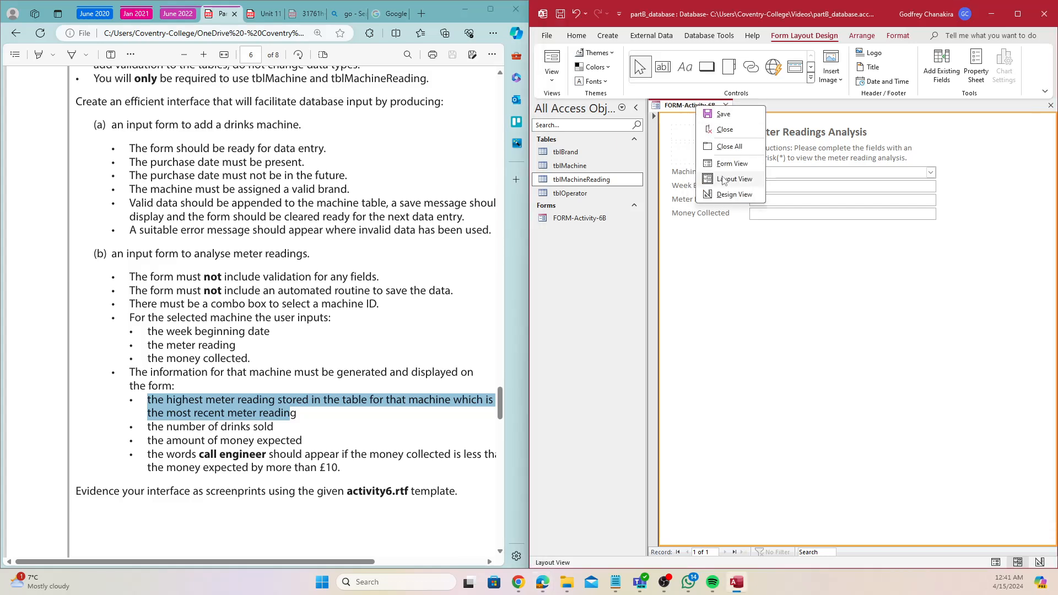
left_click(730, 160)
left_click(930, 172)
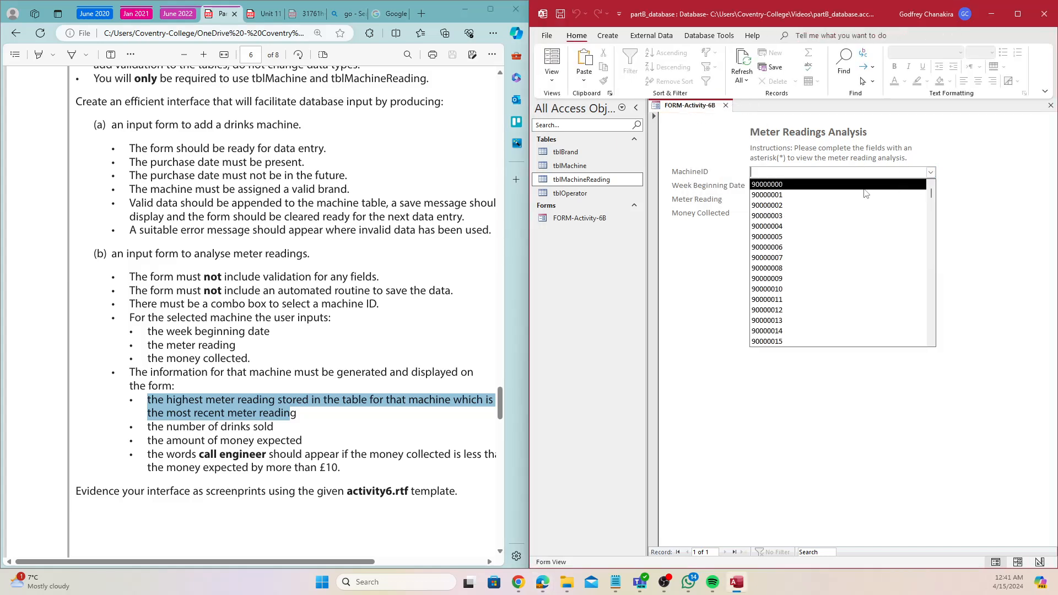
left_click(834, 206)
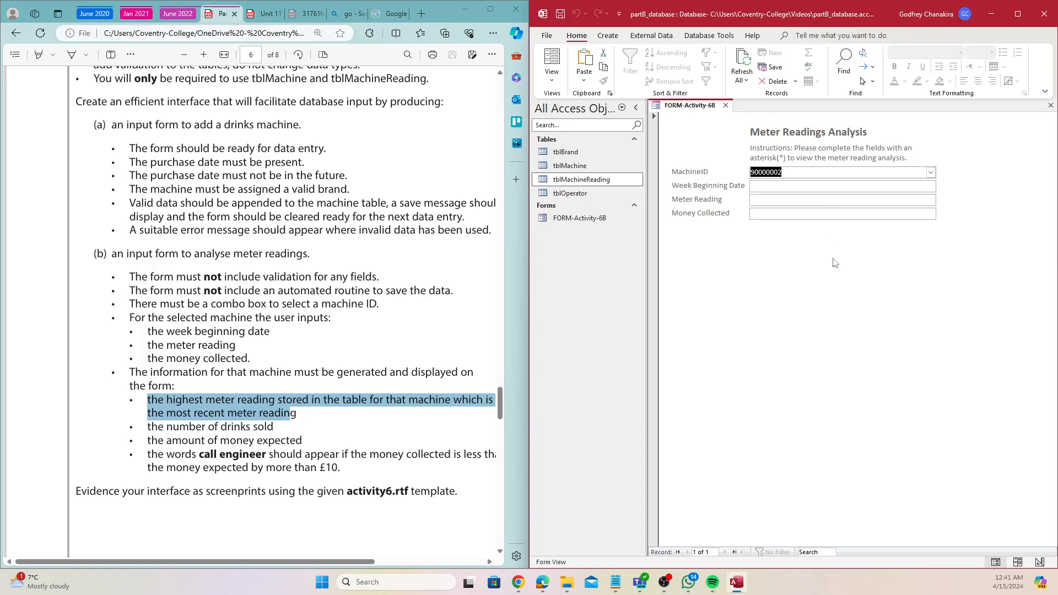
Examine the records of machine 90000002 in tblMachineReading to identify its highest meter reading.
left_click(205, 416)
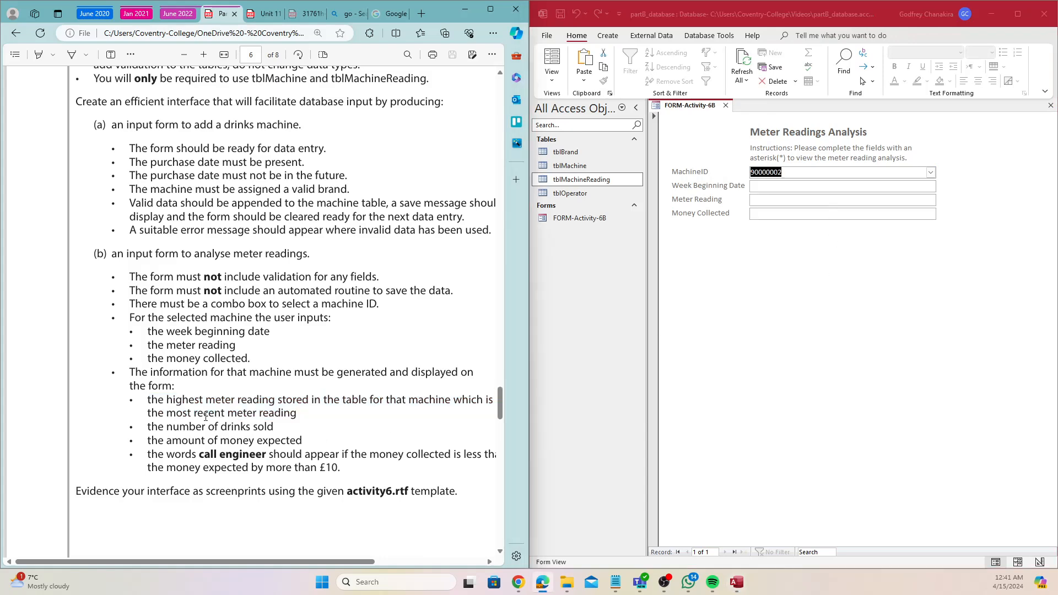
left_click_drag(167, 400, 283, 403)
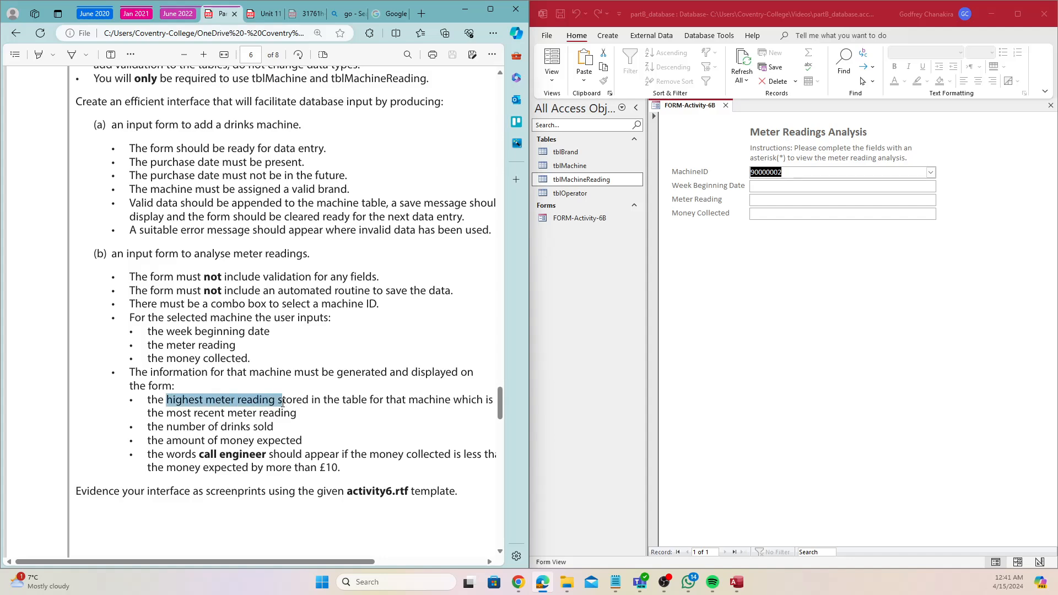
left_click(591, 184)
double_click(591, 181)
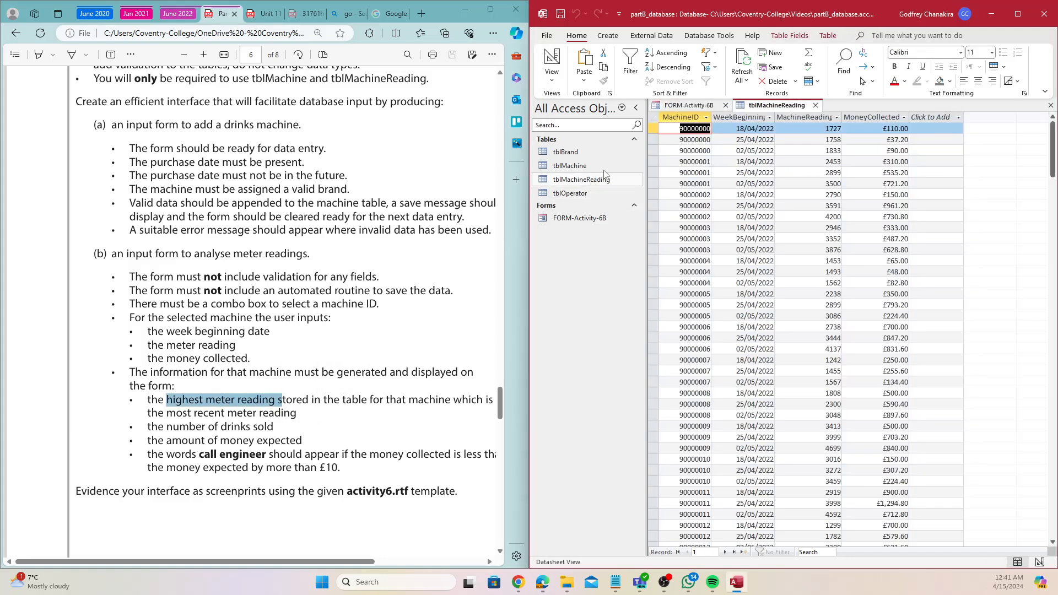
left_click(652, 195)
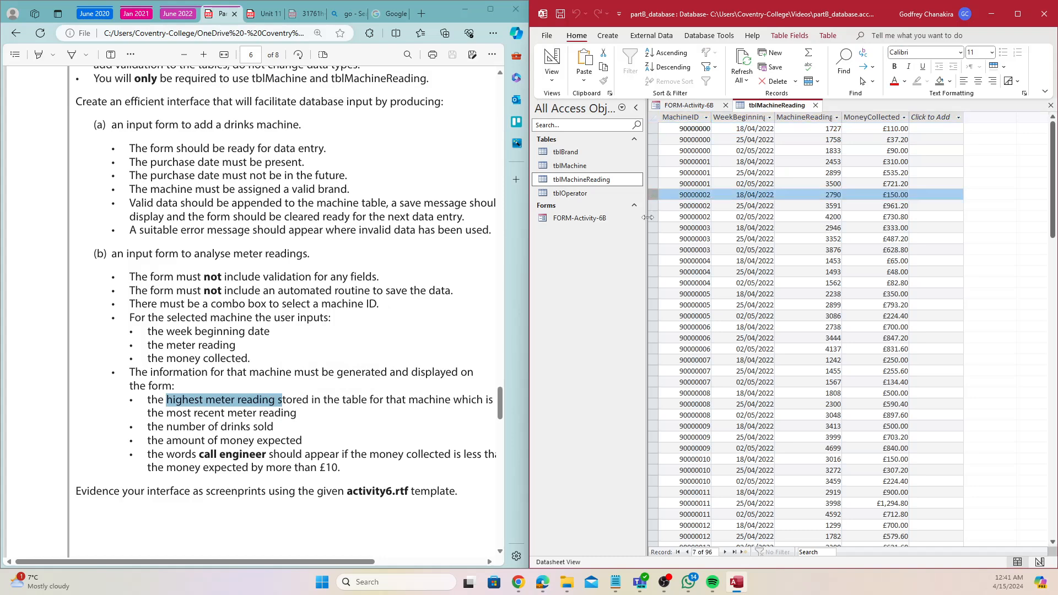
left_click(651, 218, "shift")
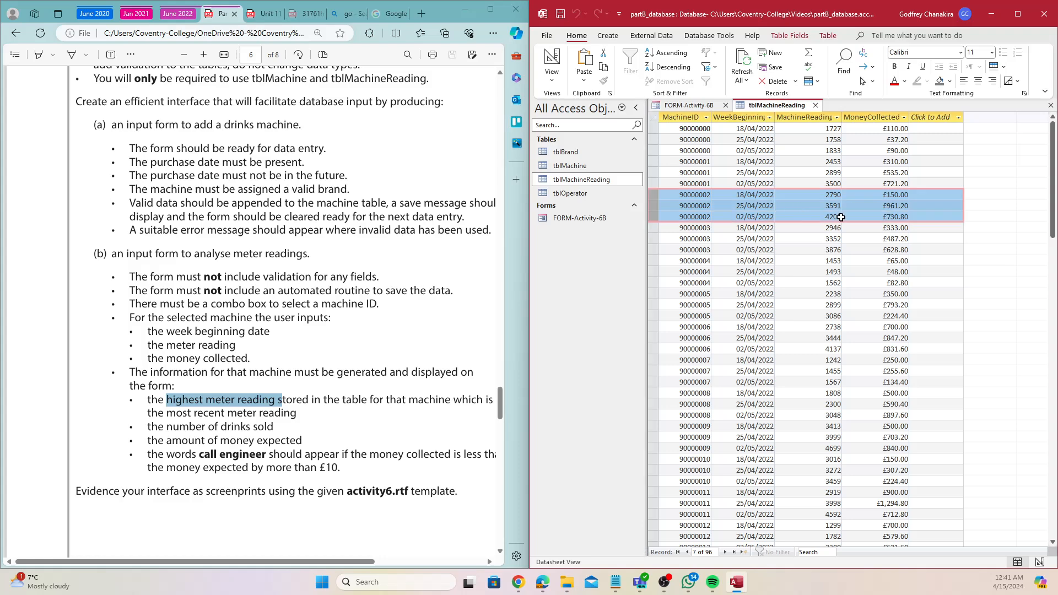
left_click_drag(823, 216, 836, 216)
Return FORM-Activity-6B to Layout View and add a text box labelled "Highest Reading" beneath Money Collected.
left_click(681, 106)
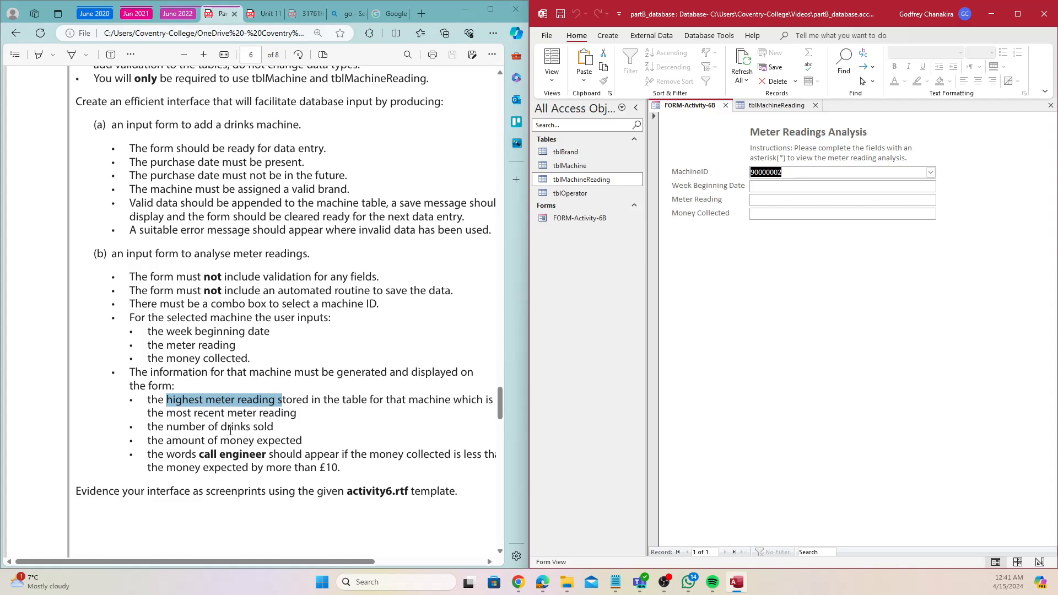
left_click_drag(149, 429, 278, 430)
right_click(700, 106)
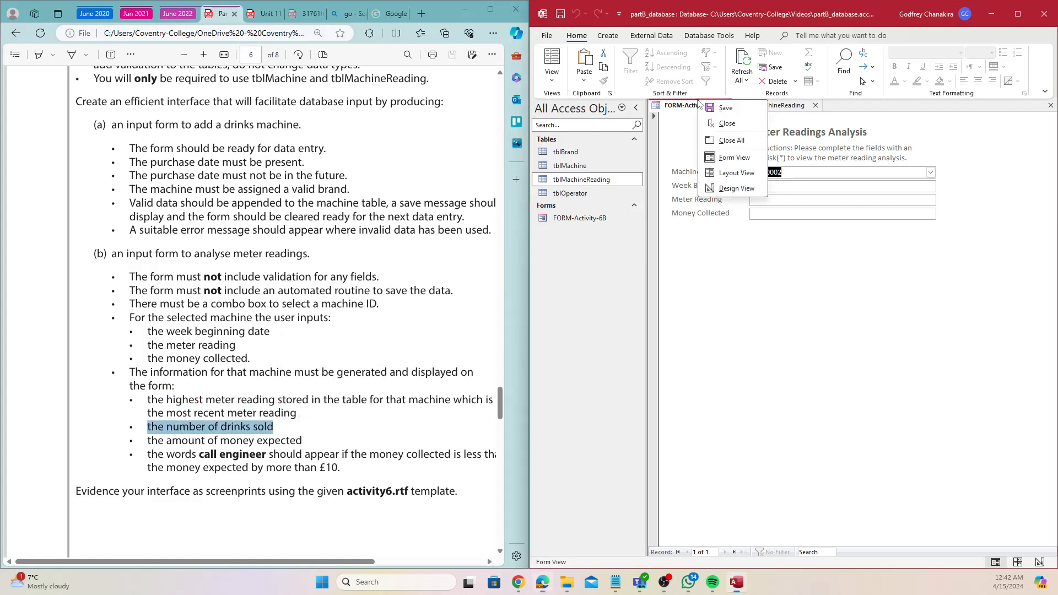
left_click(738, 172)
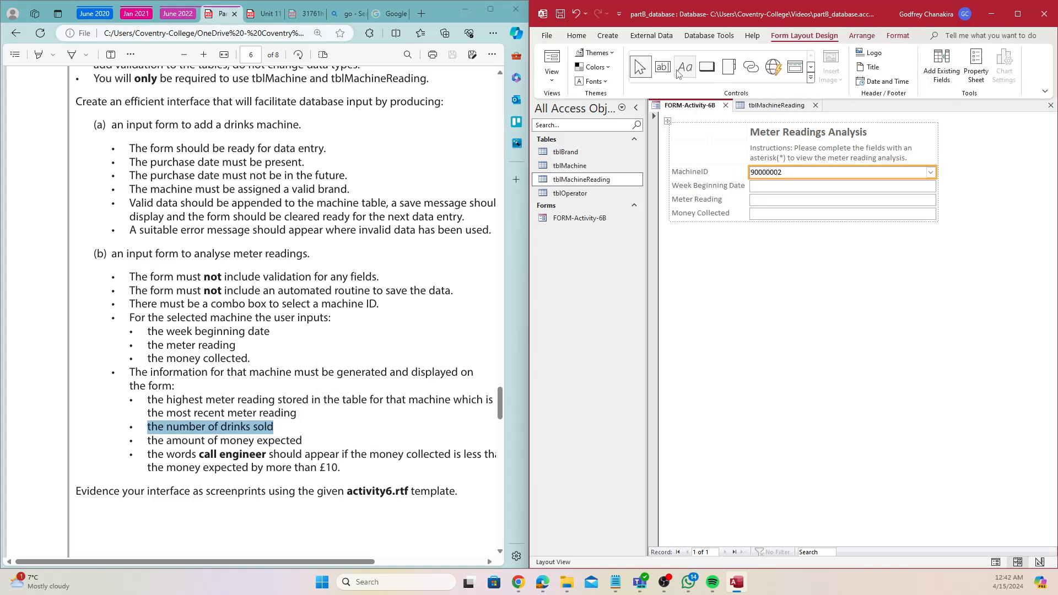
left_click(663, 67)
left_click(732, 219)
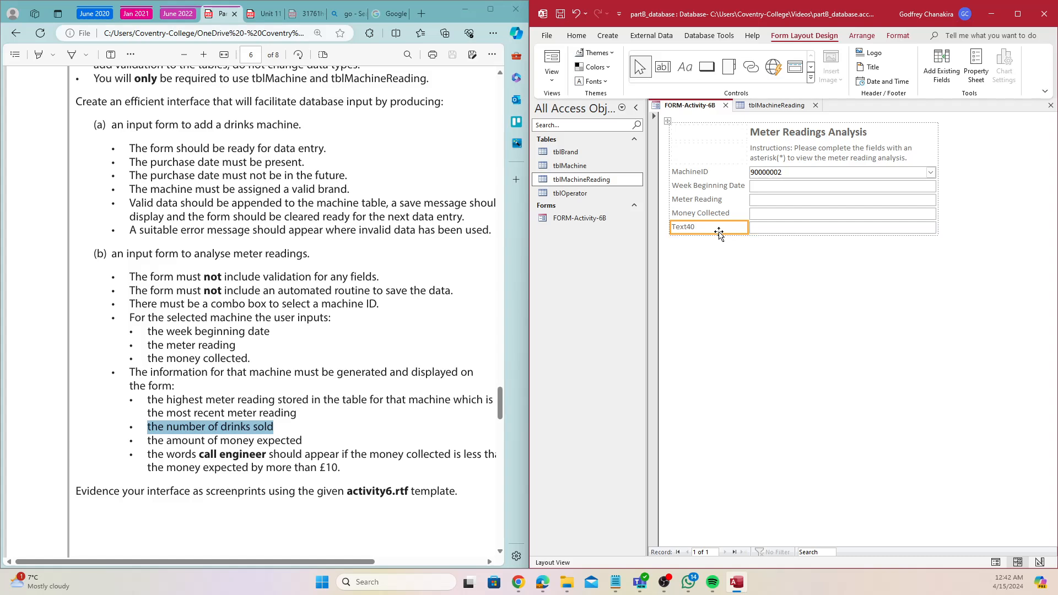
type("Highe")
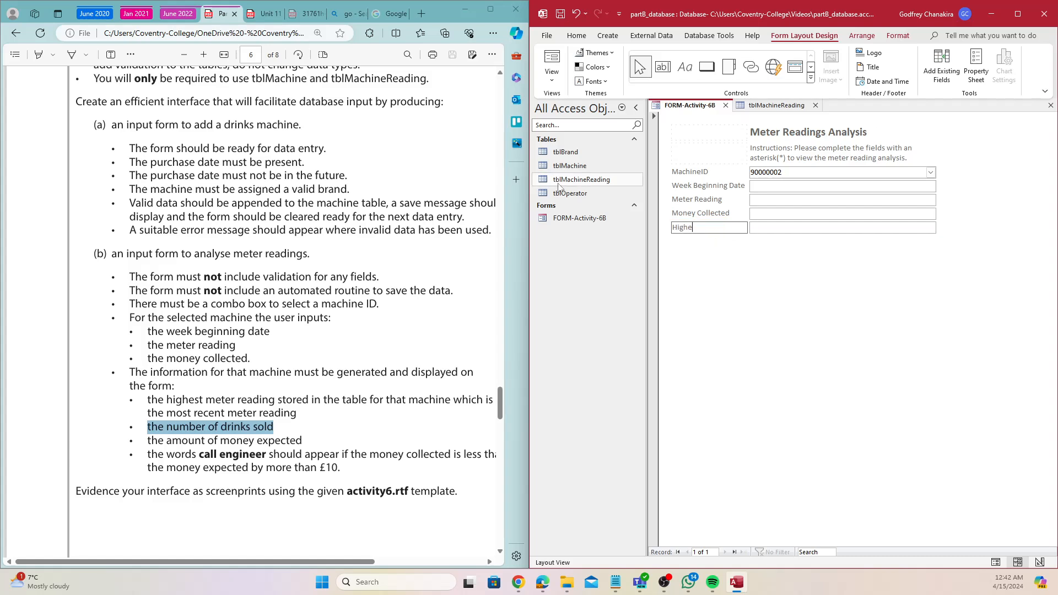
type("st Reading")
left_click(750, 249)
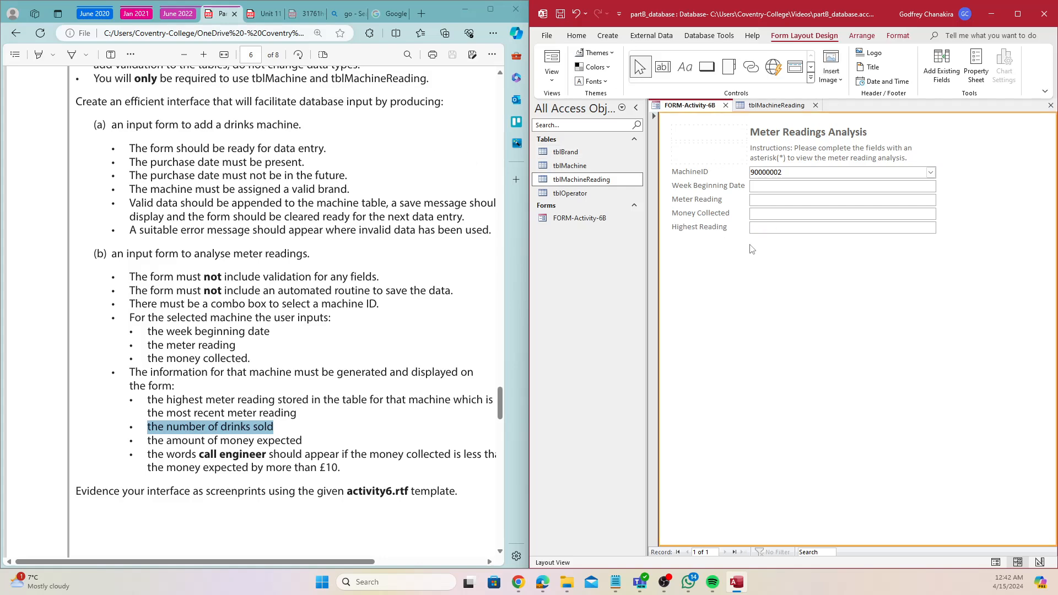
Set the font weight of the Week Beginning Date, Meter Reading and Money Collected labels to Semi-bold.
left_click(722, 234)
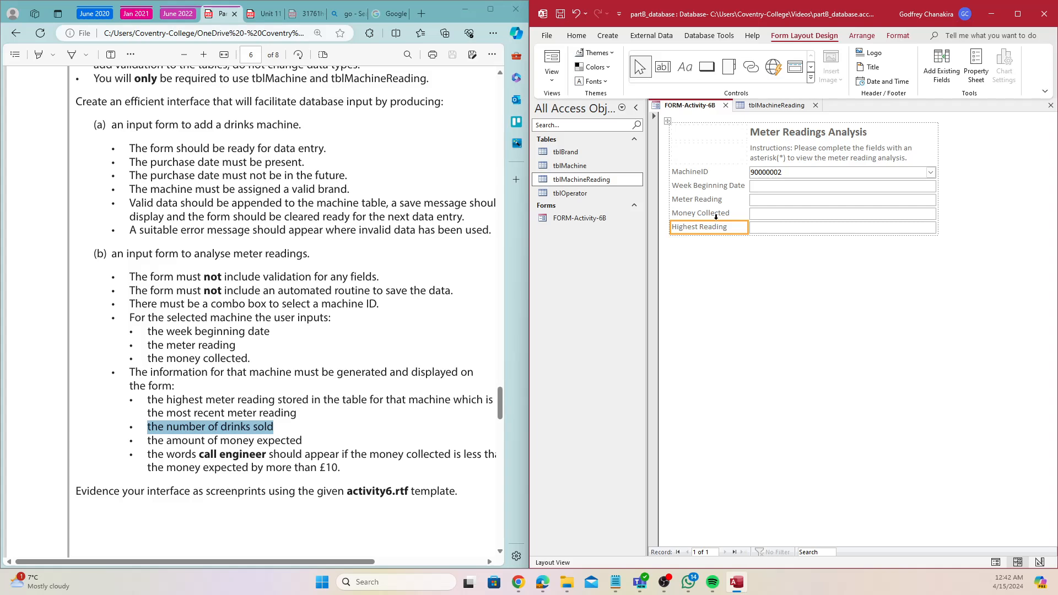
left_click(708, 212)
left_click(700, 199, "shift")
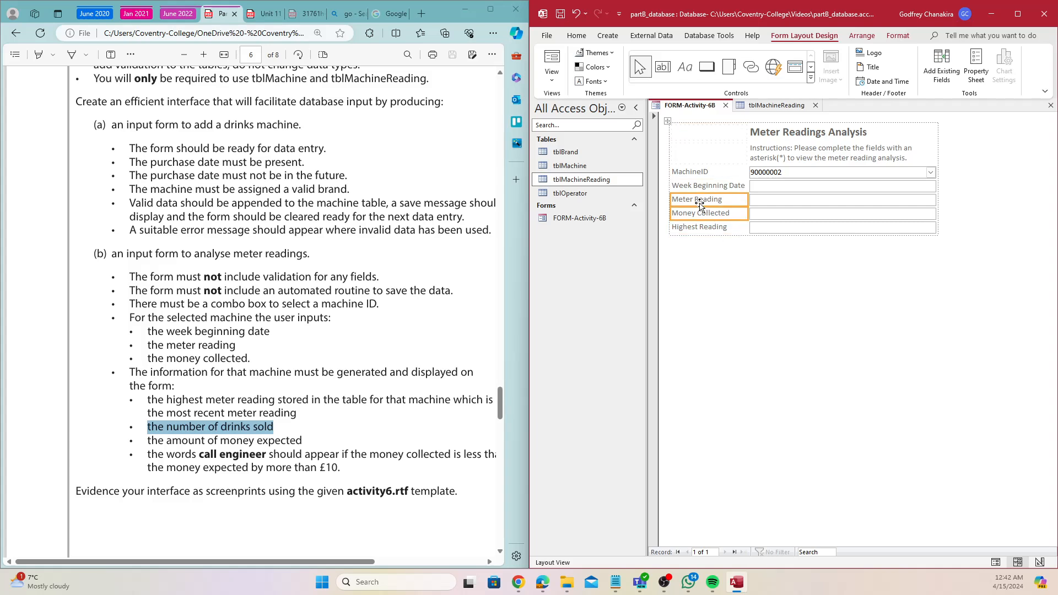
left_click(702, 185, "shift")
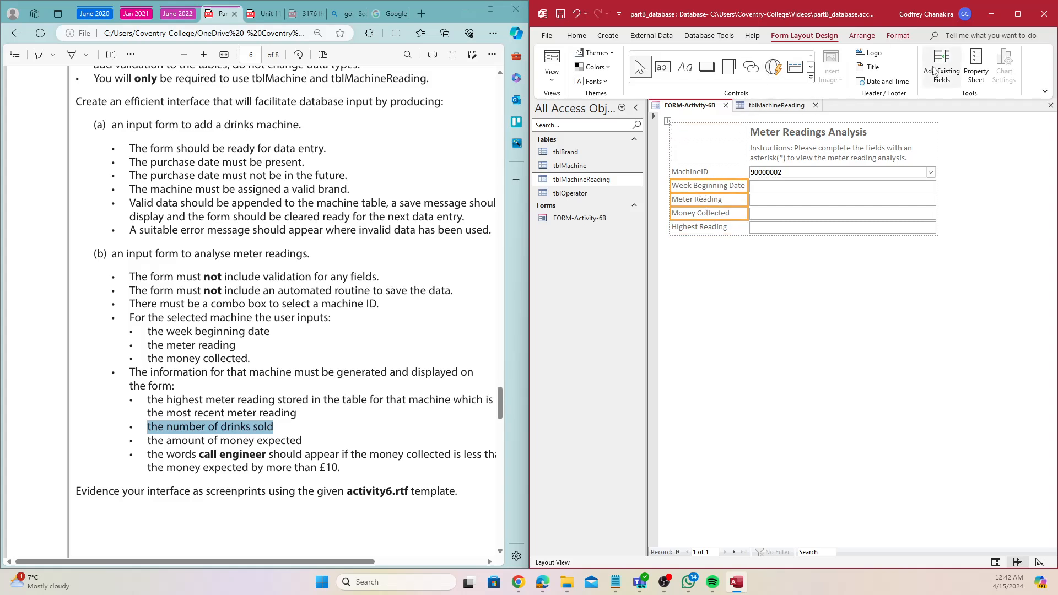
left_click(976, 69)
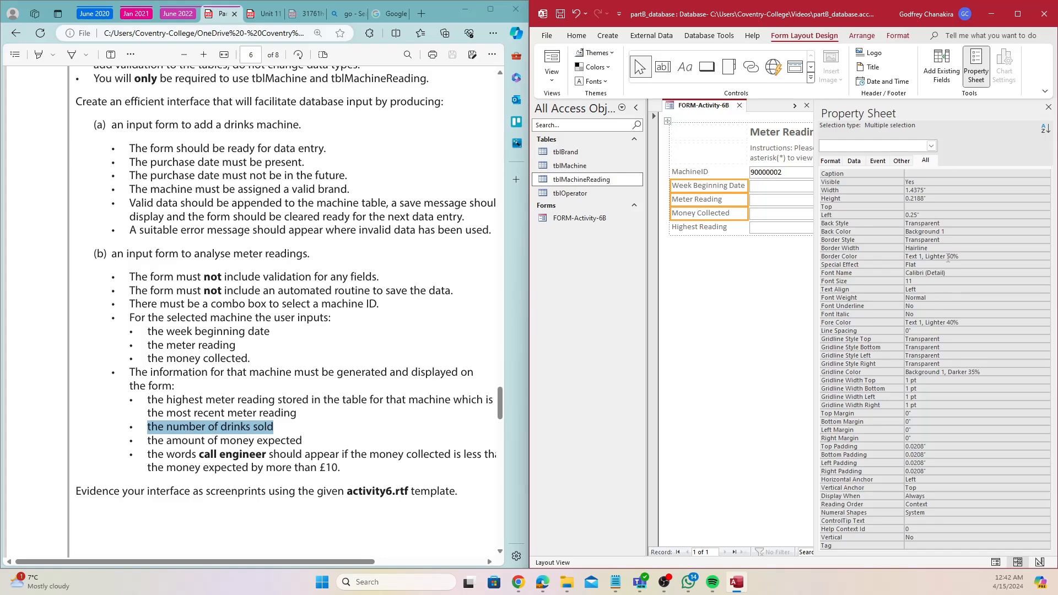
left_click(919, 300)
left_click(1046, 299)
left_click(960, 345)
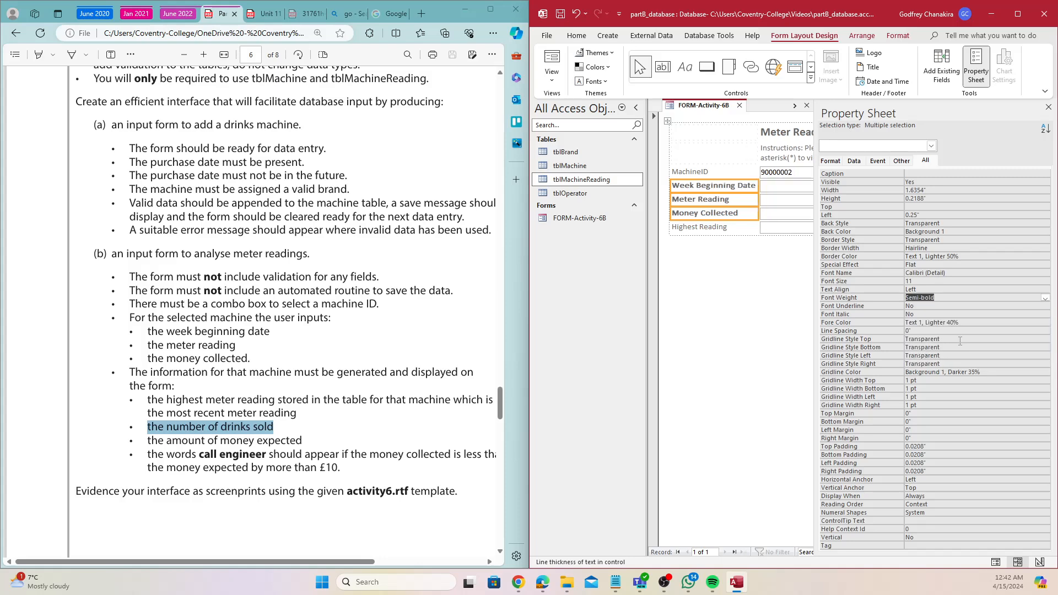
Add asterisk labels in the cells before the MachineID, Week Beginning Date, Meter Reading and Money Collected labels.
left_click(764, 271)
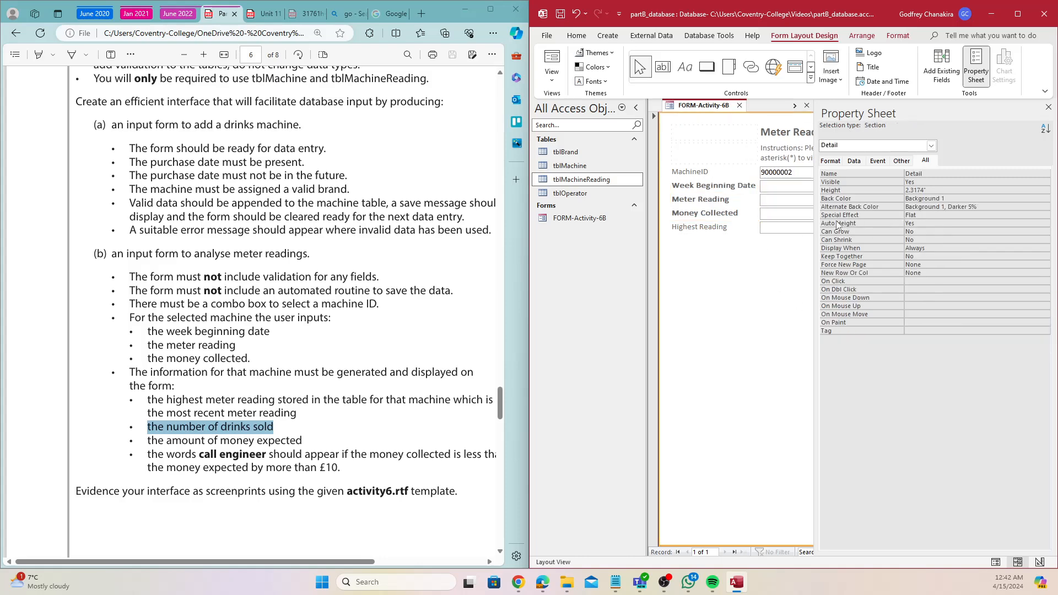
left_click_drag(816, 221, 875, 224)
left_click(813, 230)
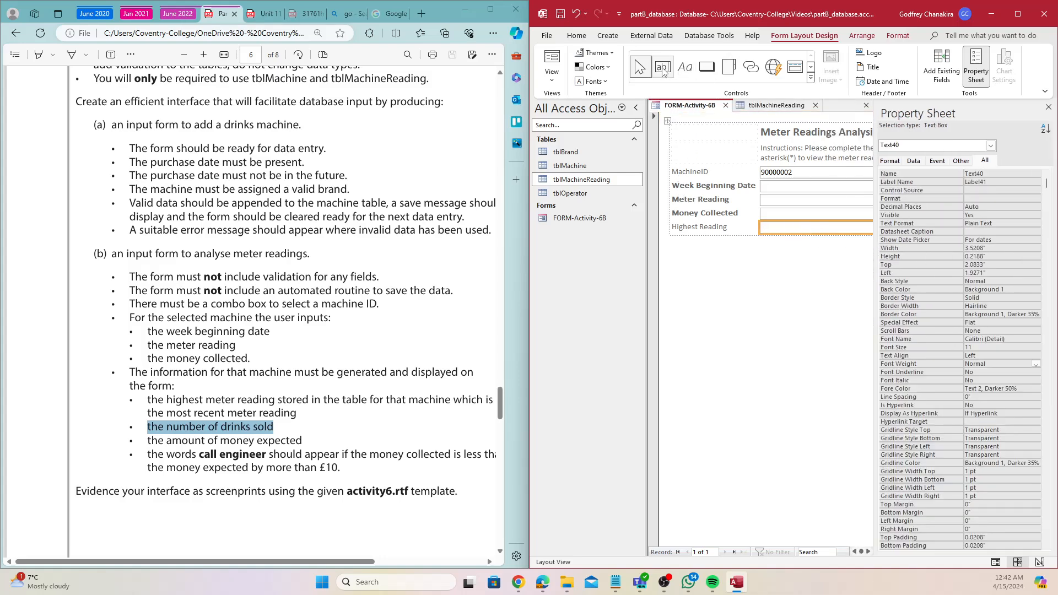
left_click(682, 76)
left_click(670, 185)
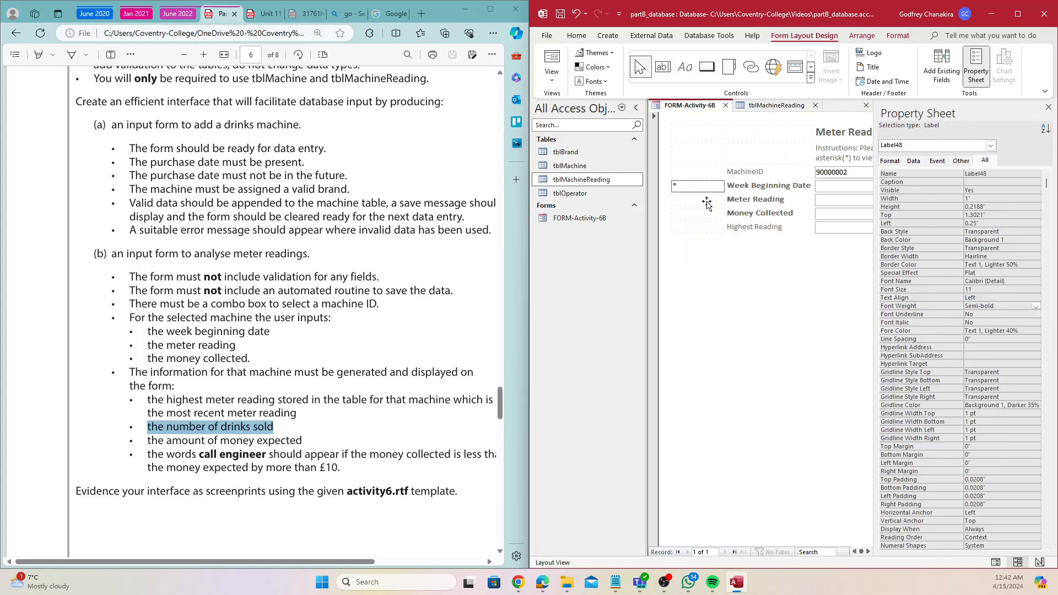
left_click(698, 172)
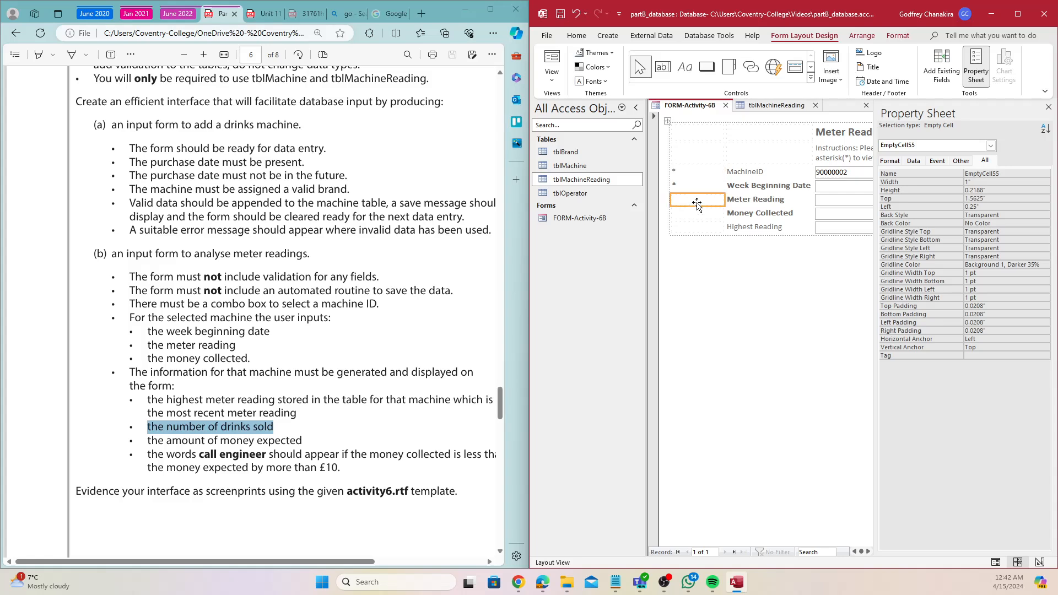
left_click(697, 201)
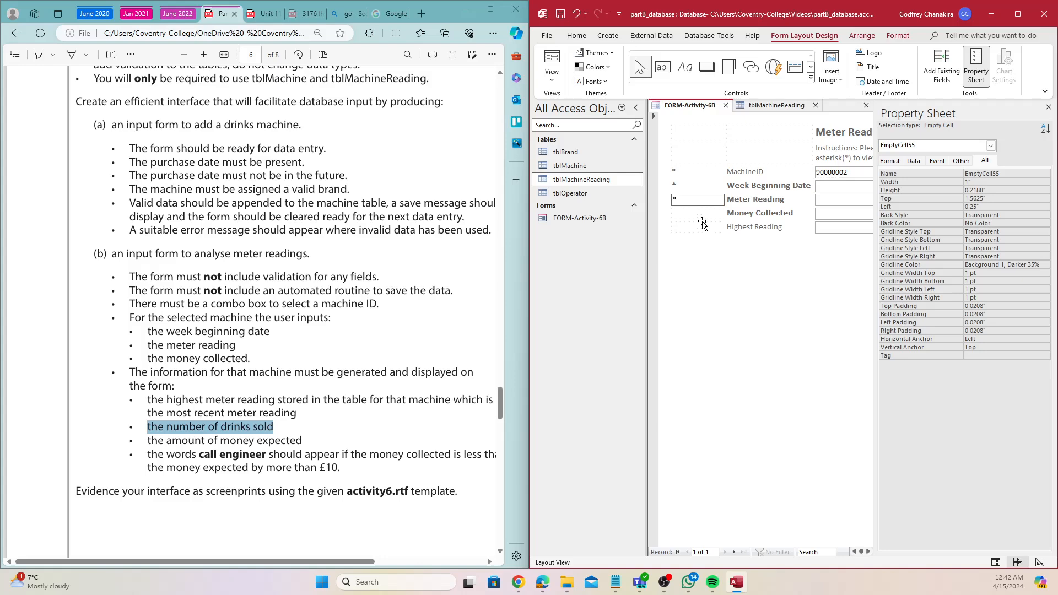
left_click(713, 212)
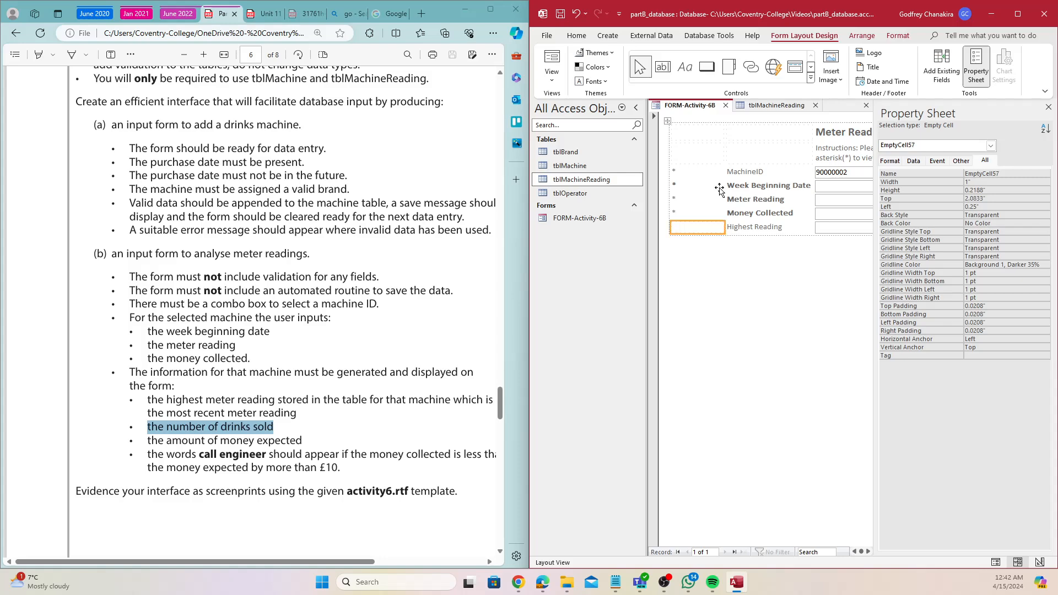
Set the fore color of all four asterisk labels to red, #ED1C24.
left_click(719, 185)
left_click(691, 209, "shift")
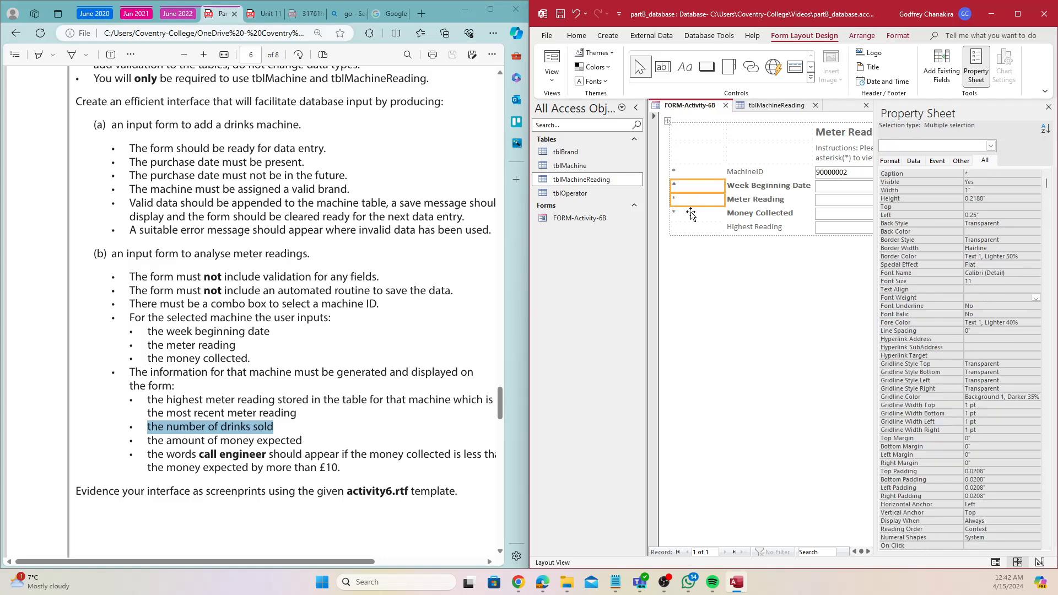
left_click(687, 172, "shift")
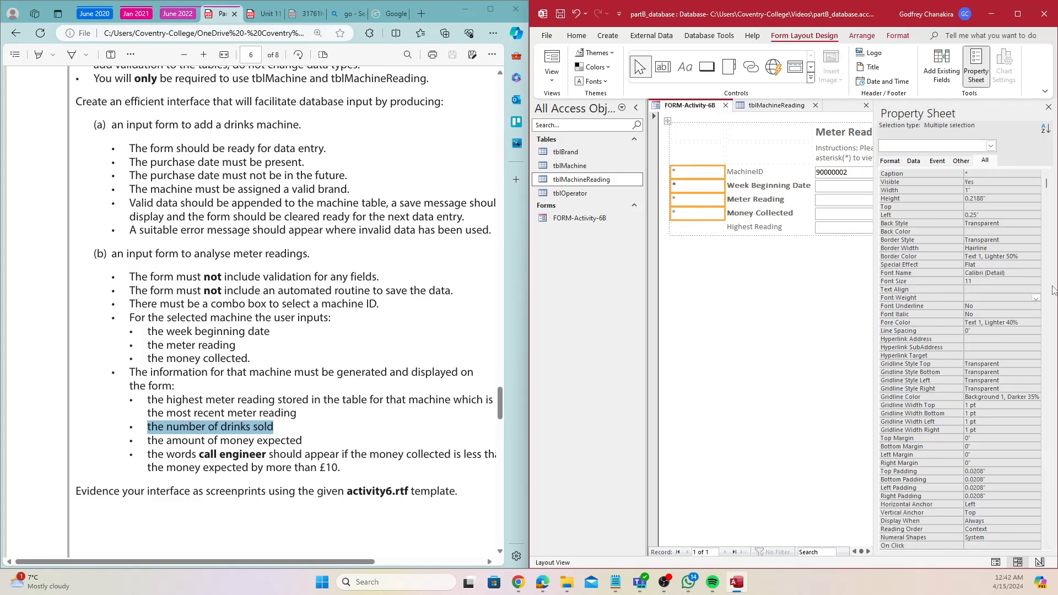
left_click(1032, 323)
left_click(1037, 323)
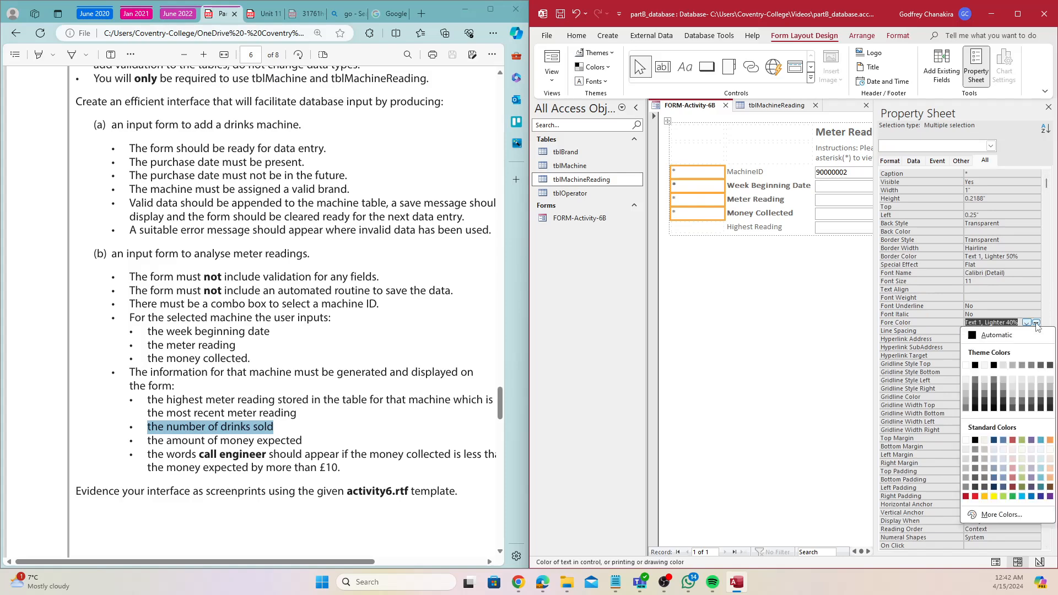
left_click(976, 496)
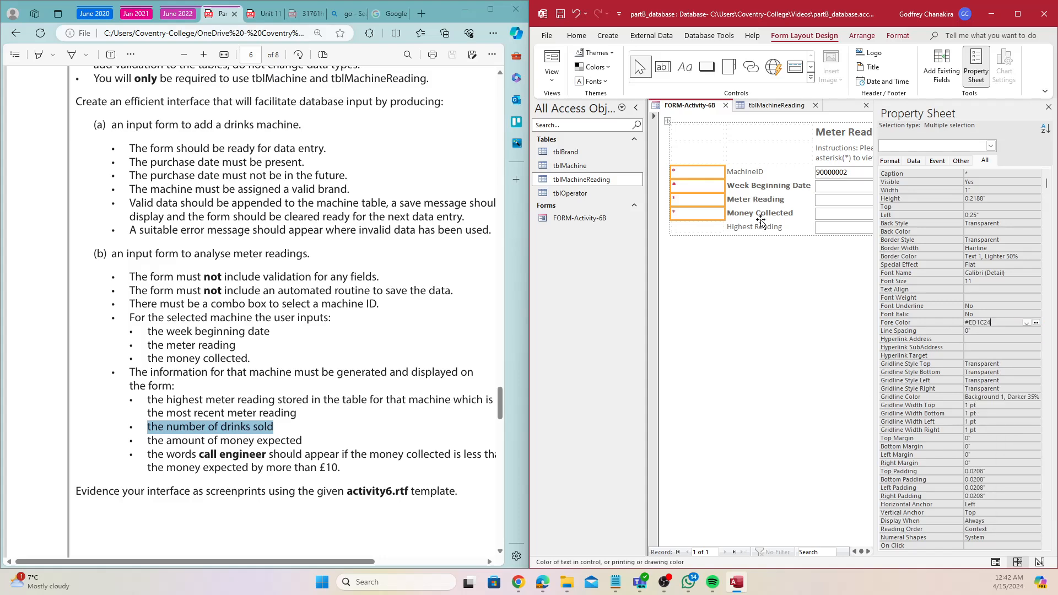
Narrow the asterisk column to bring the markers closer to the field labels, and close the property sheet.
left_click_drag(726, 177, 682, 172)
left_click(725, 180)
left_click(735, 275)
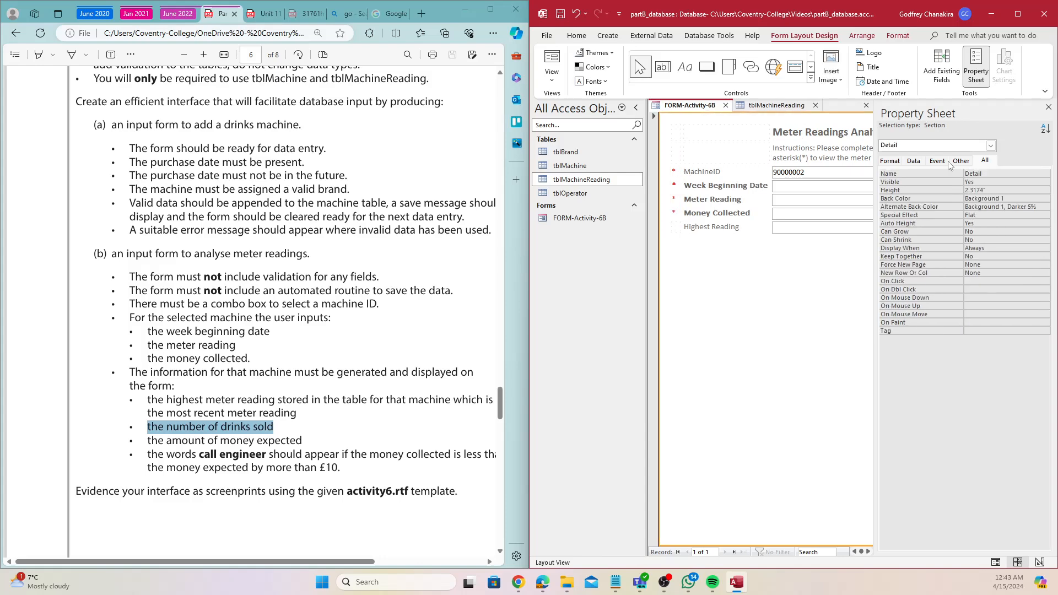
left_click(1048, 108)
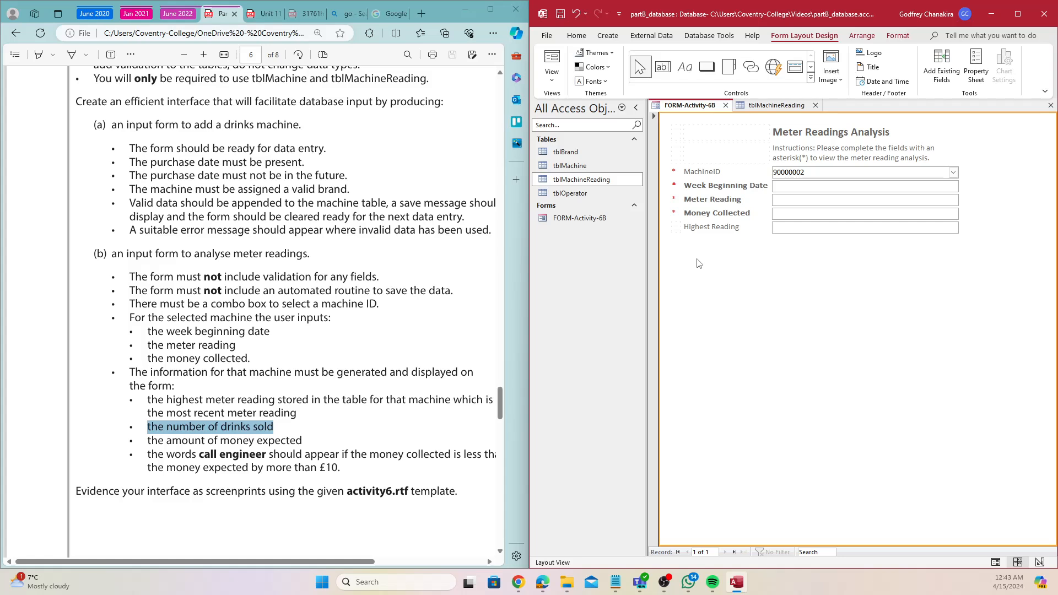
left_click(171, 428)
left_click(668, 67)
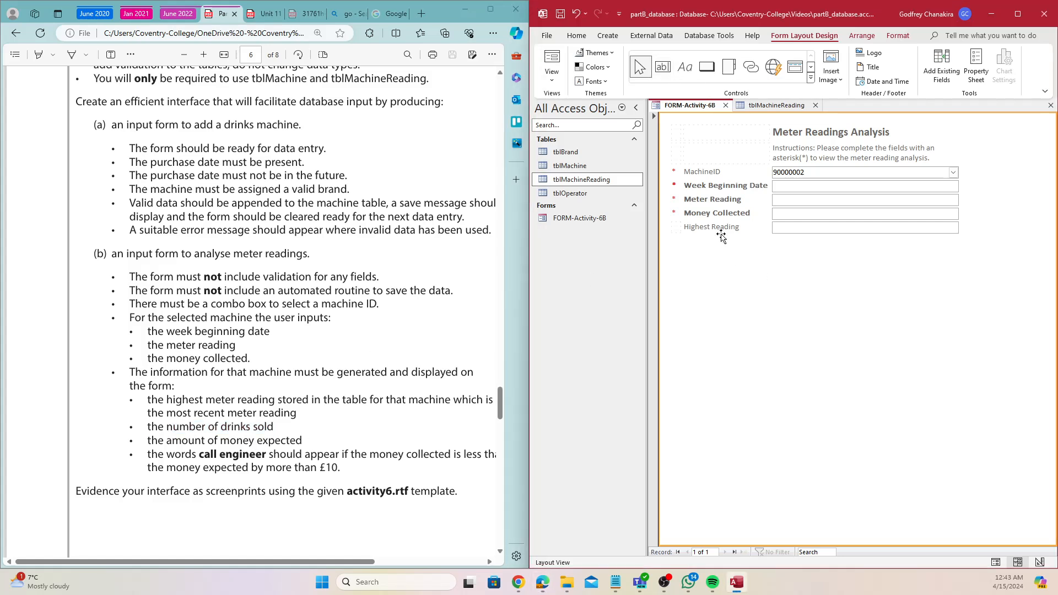
left_click(662, 67)
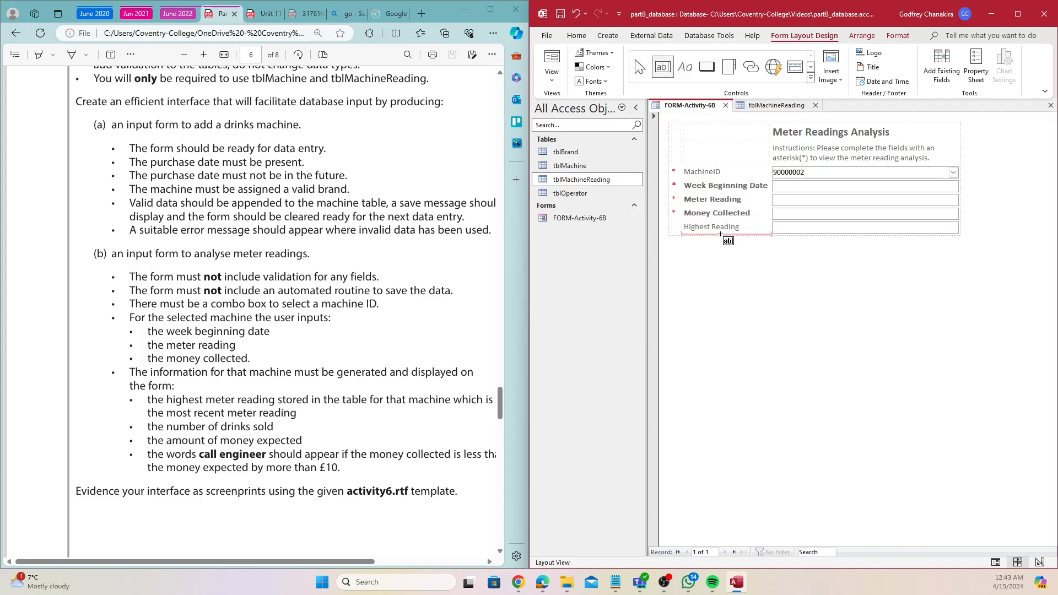
left_click(721, 235)
left_click_drag(716, 242, 777, 244)
left_click(727, 242)
left_click(727, 242)
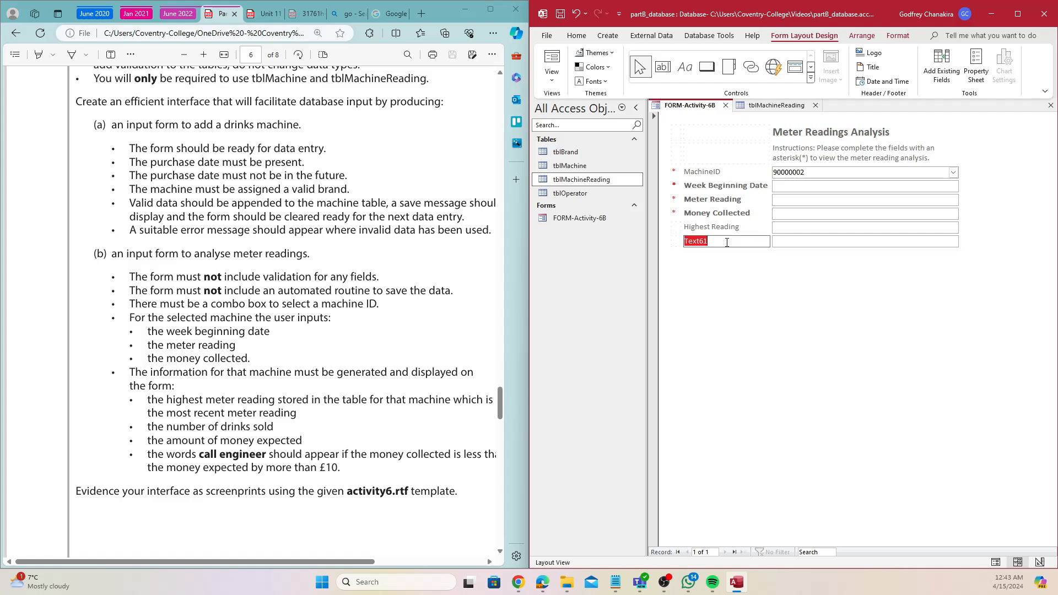
type("No. of Drinks")
key("Return")
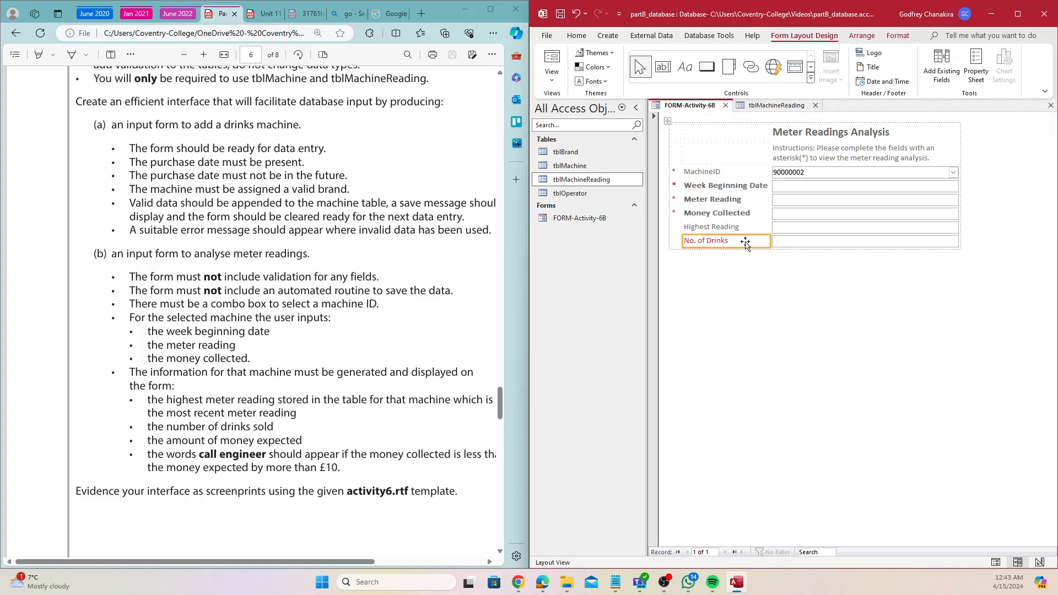
key("Delete")
left_click(797, 243)
key("Delete")
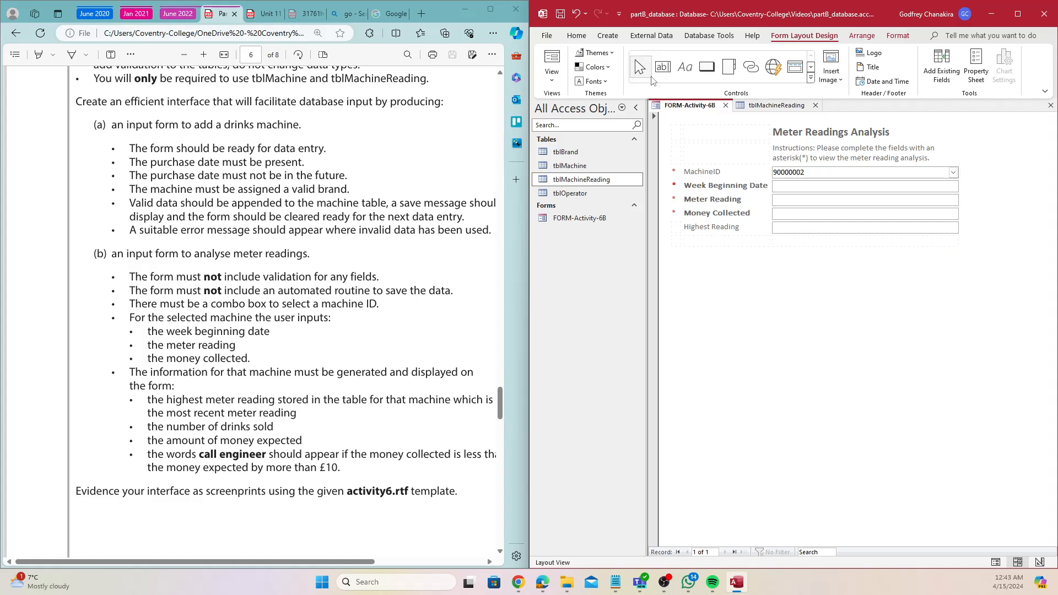
left_click(663, 67)
left_click(745, 240)
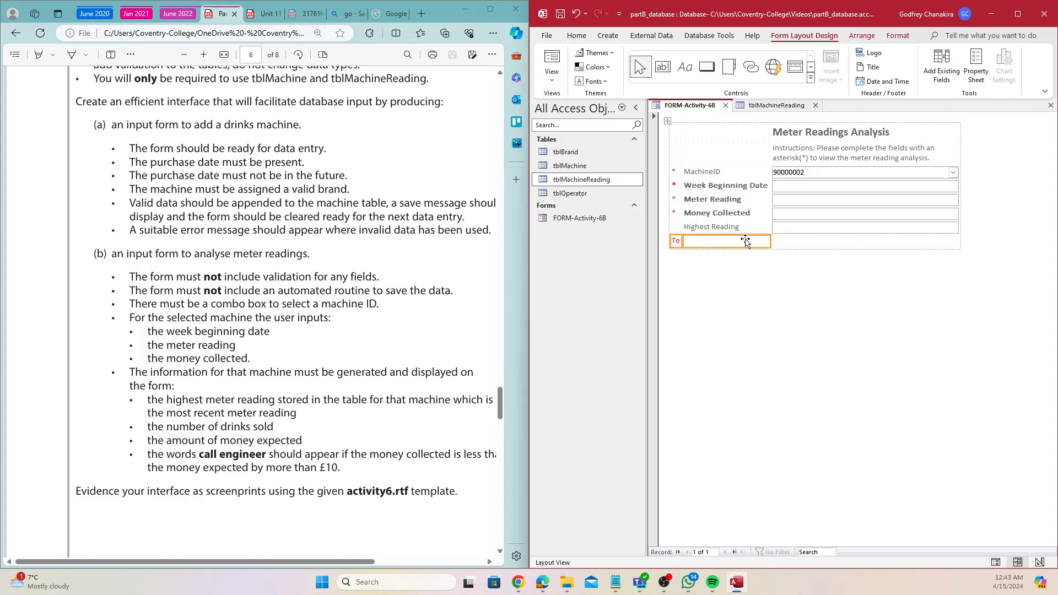
key("ctrl+z")
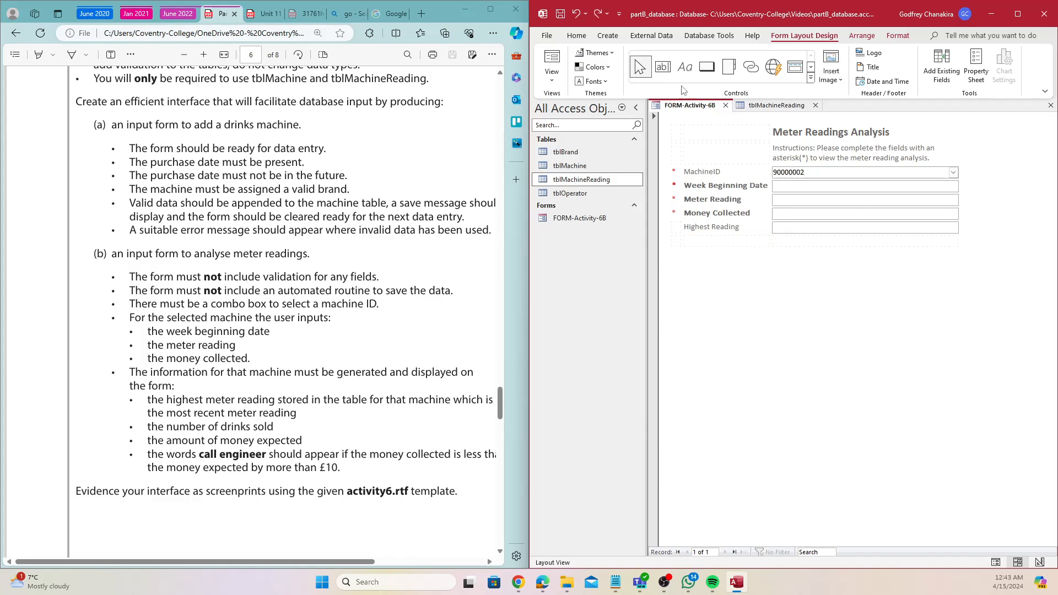
Add a text box labelled "No. of Drinks Sold" in the row beneath Highest Reading.
left_click(662, 68)
left_click(718, 243)
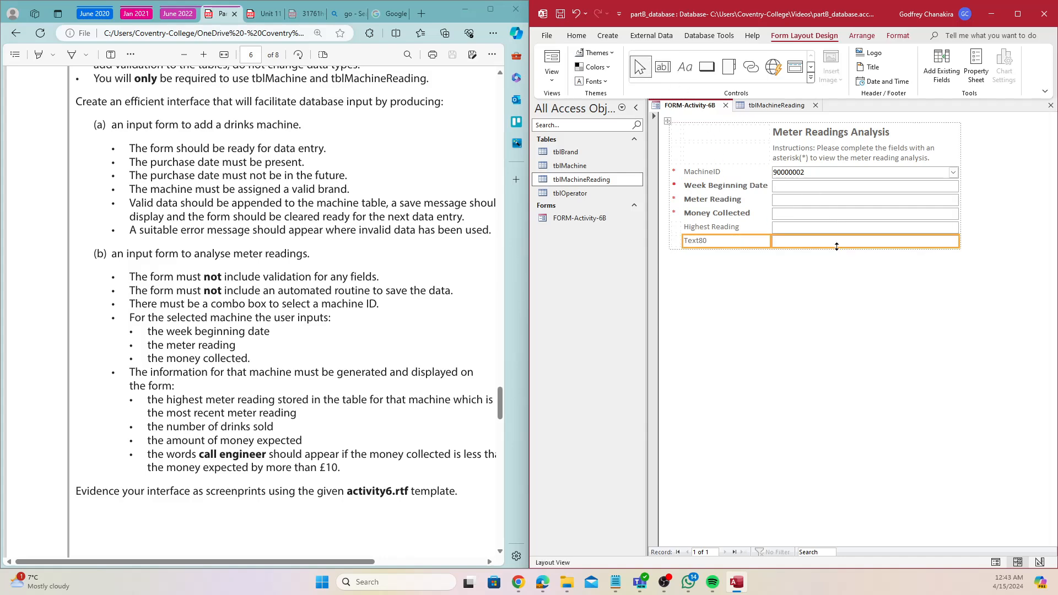
double_click(717, 242)
left_click_drag(717, 241, 576, 227)
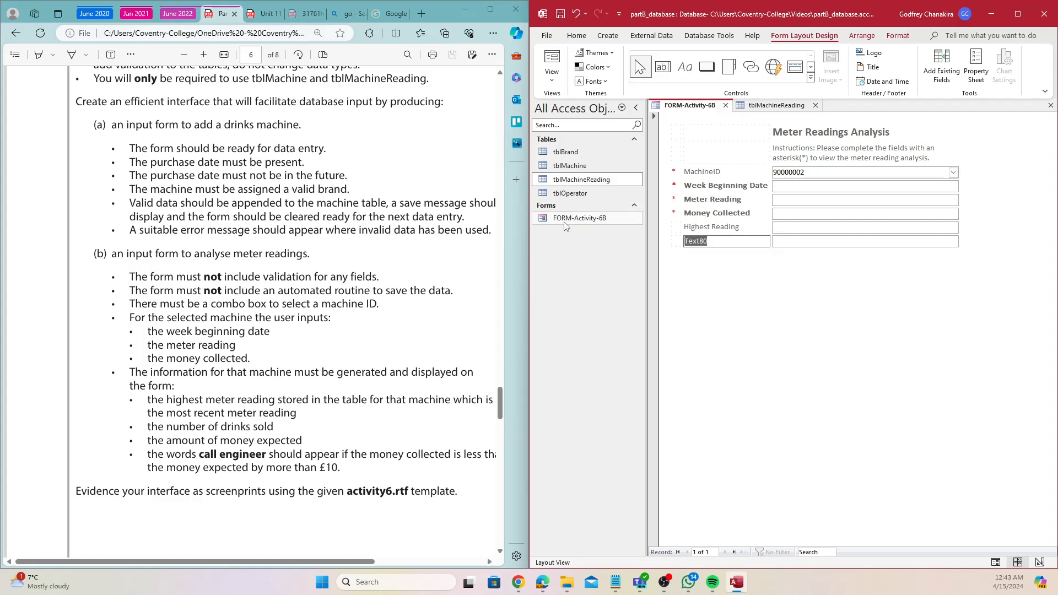
type("No. of Drinks Sold")
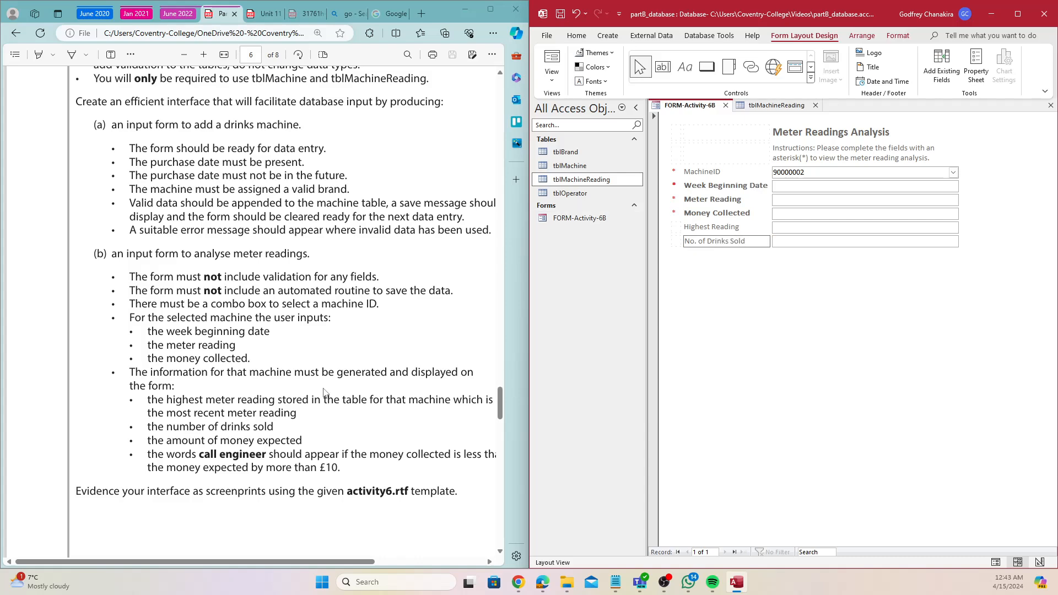
left_click(215, 427)
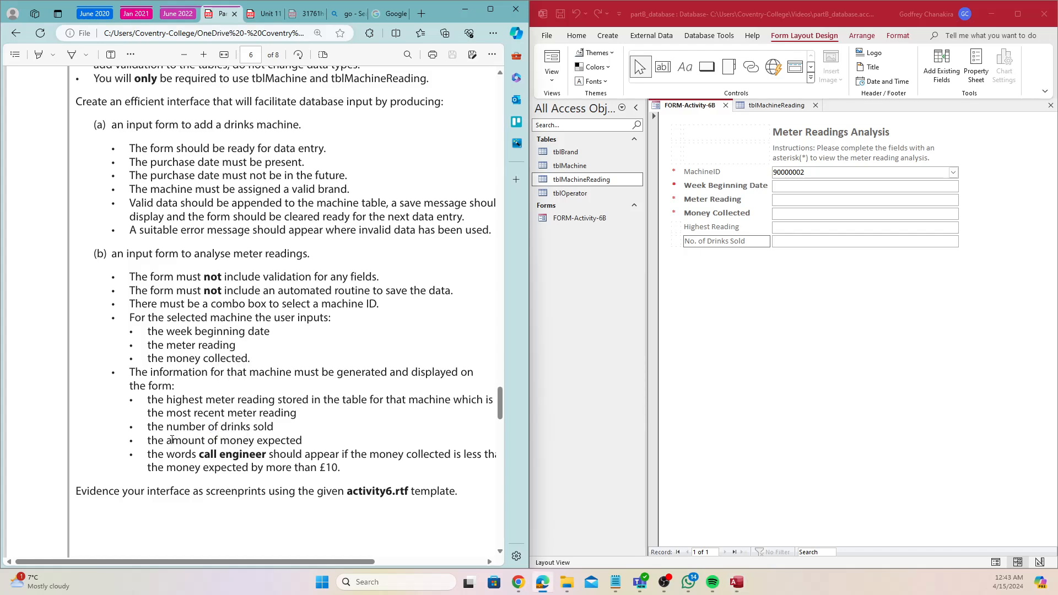
left_click_drag(167, 440, 303, 441)
left_click(663, 67)
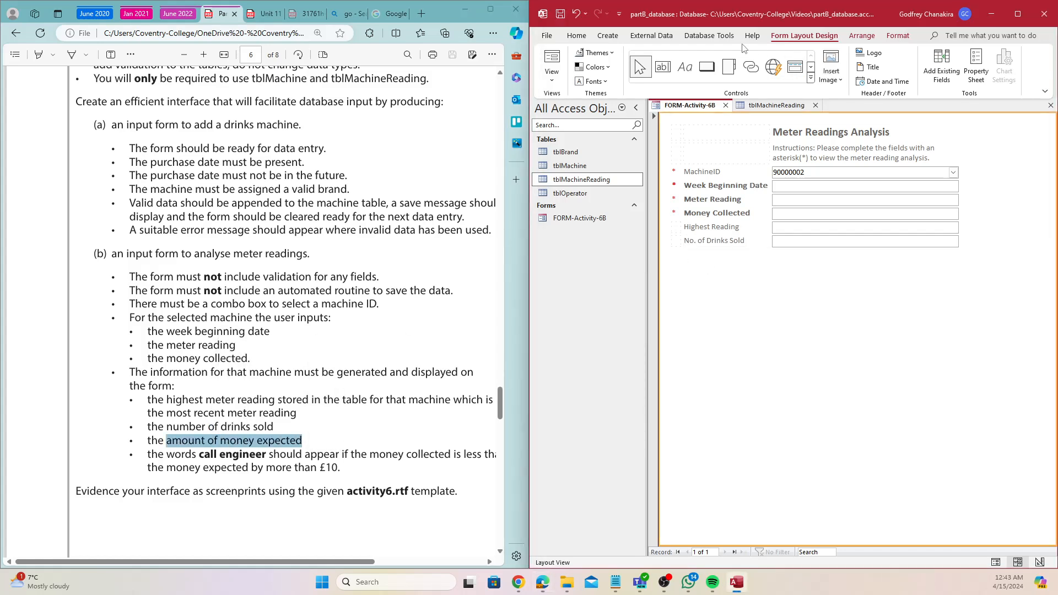
left_click(720, 250)
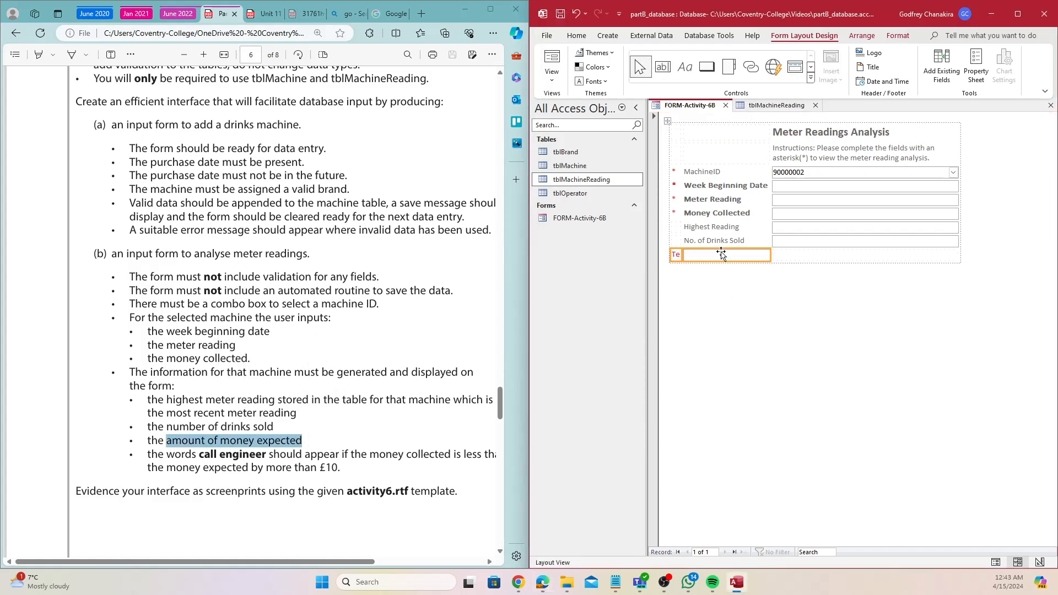
left_click(707, 254)
key("ctrl+z")
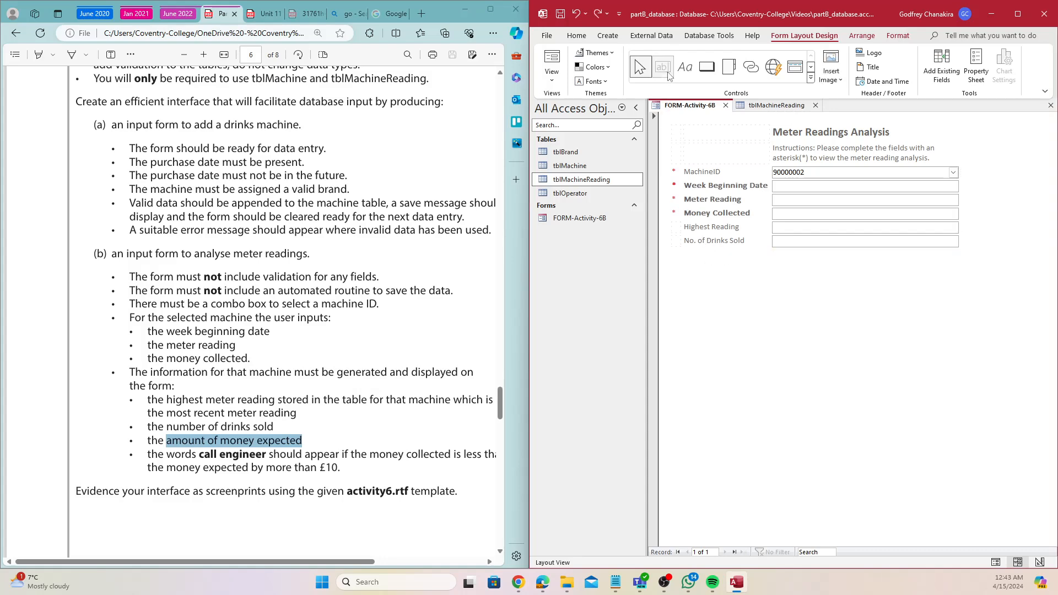
Add a text box labelled "Amount of Money Expected" beneath No. of Drinks Sold.
left_click(663, 66)
left_click(797, 254)
left_click(705, 254)
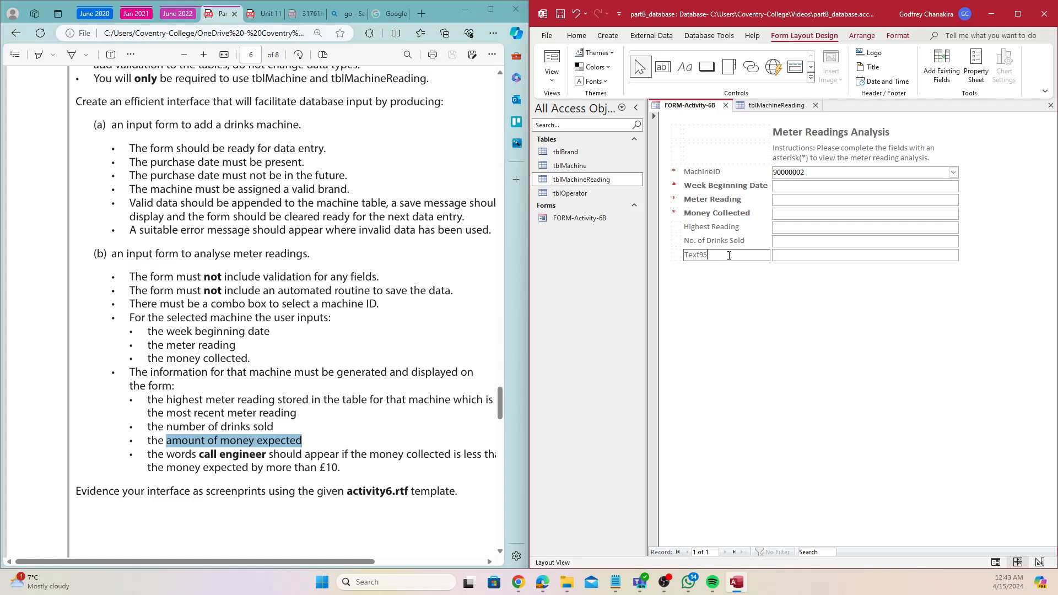
left_click(705, 255)
type("Amount of Money Expected")
key("Return")
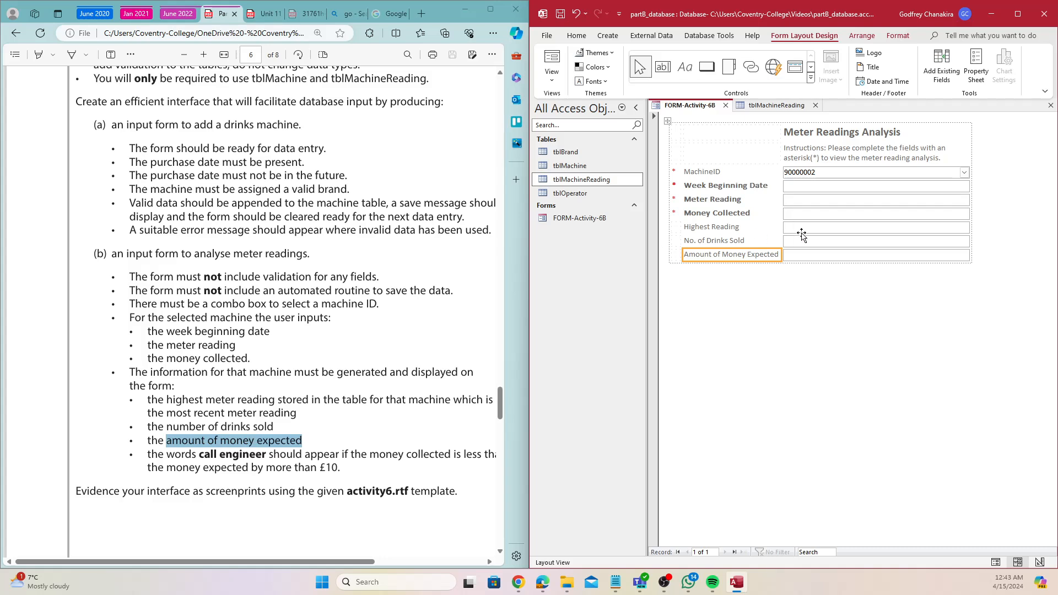
Add a text box labelled "Engineer Status" beneath Amount of Money Expected.
left_click(663, 67)
left_click(738, 273)
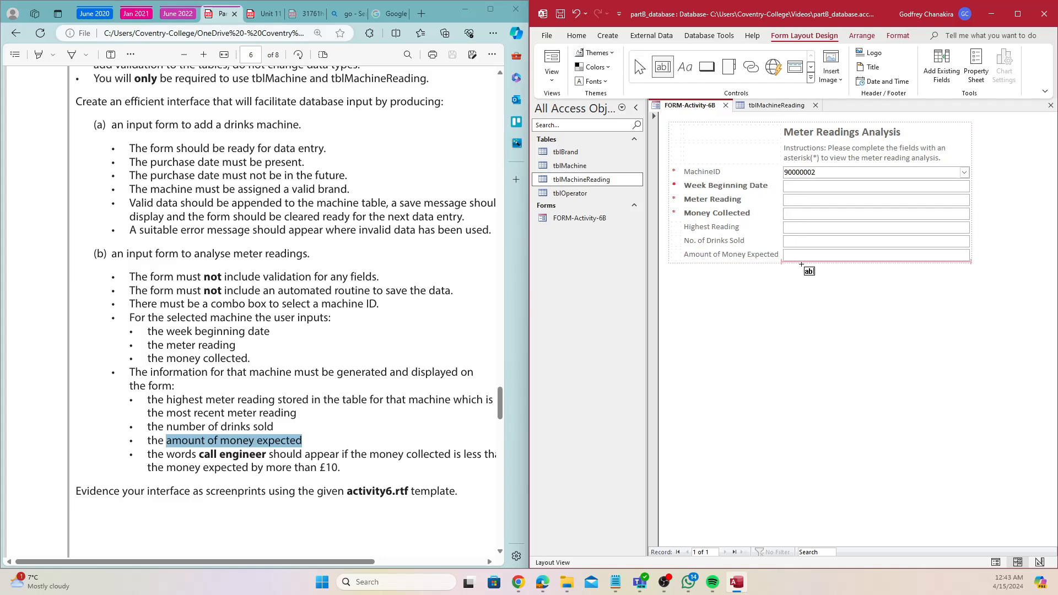
double_click(733, 268)
type("Engineer Status")
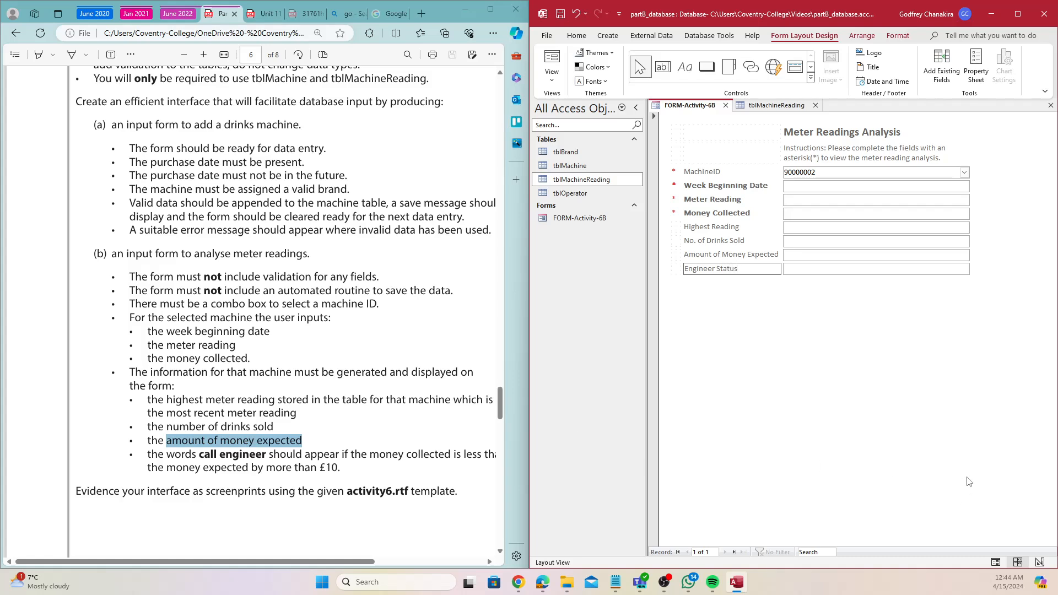
left_click(940, 446)
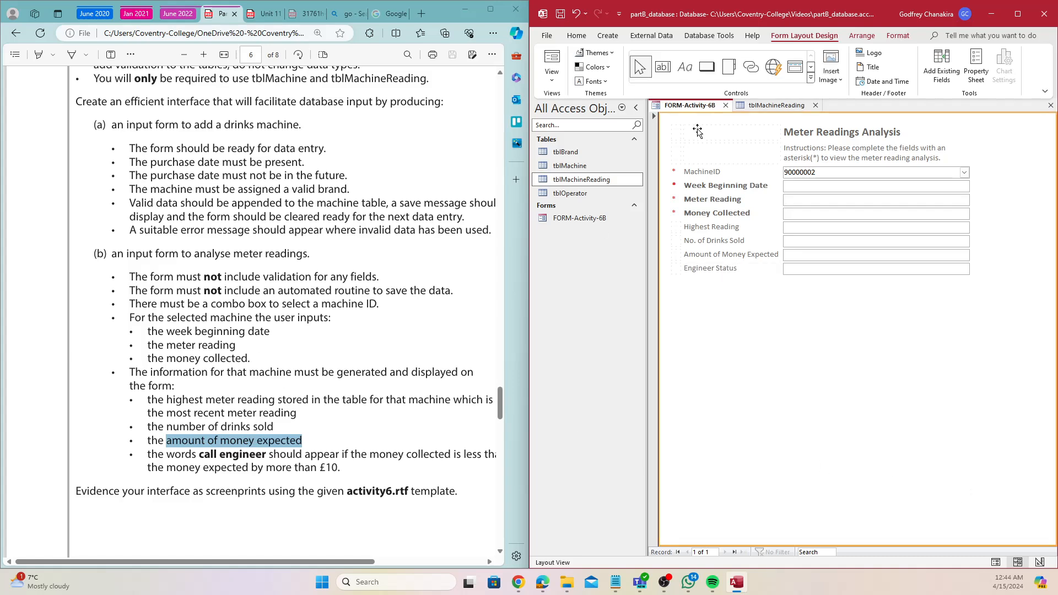
Open the property sheet and check the Engineer Status, Amount of Money Expected and Money Collected boxes against the paper's "call engineer" requirement.
left_click(712, 173)
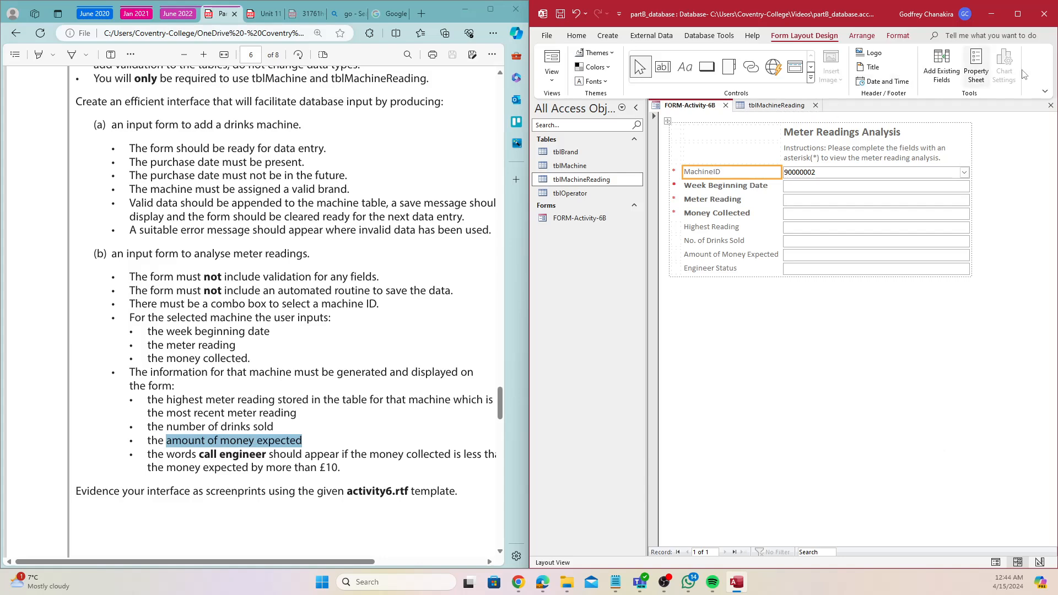
left_click(984, 70)
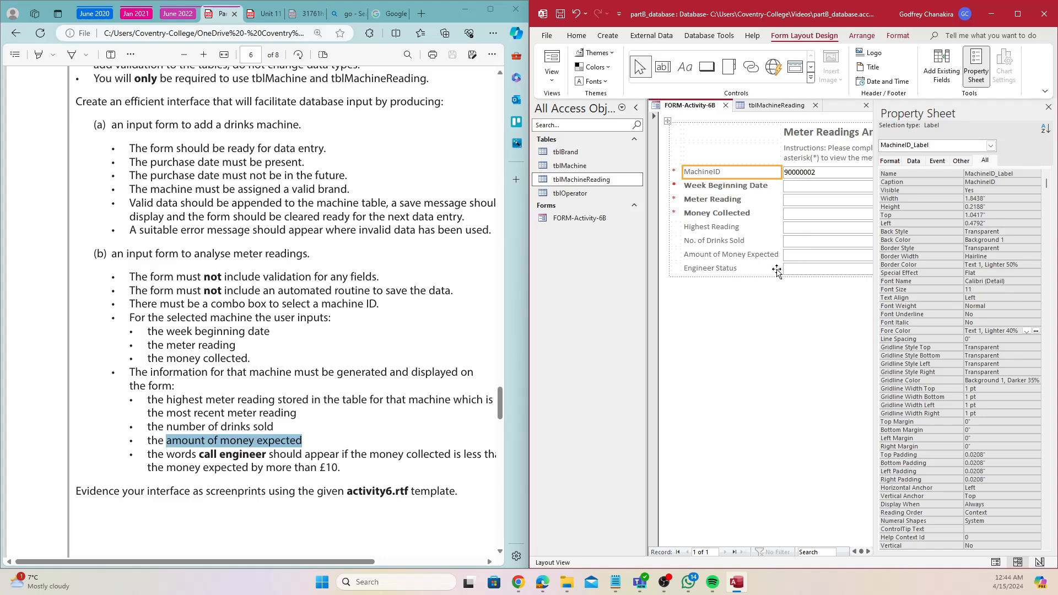
left_click(826, 270)
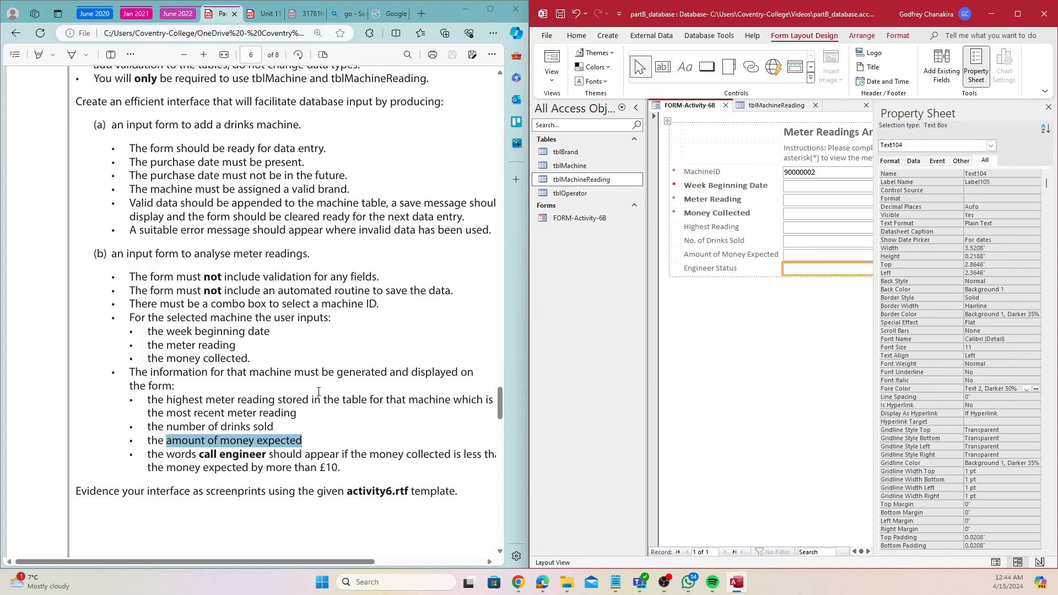
left_click(214, 465)
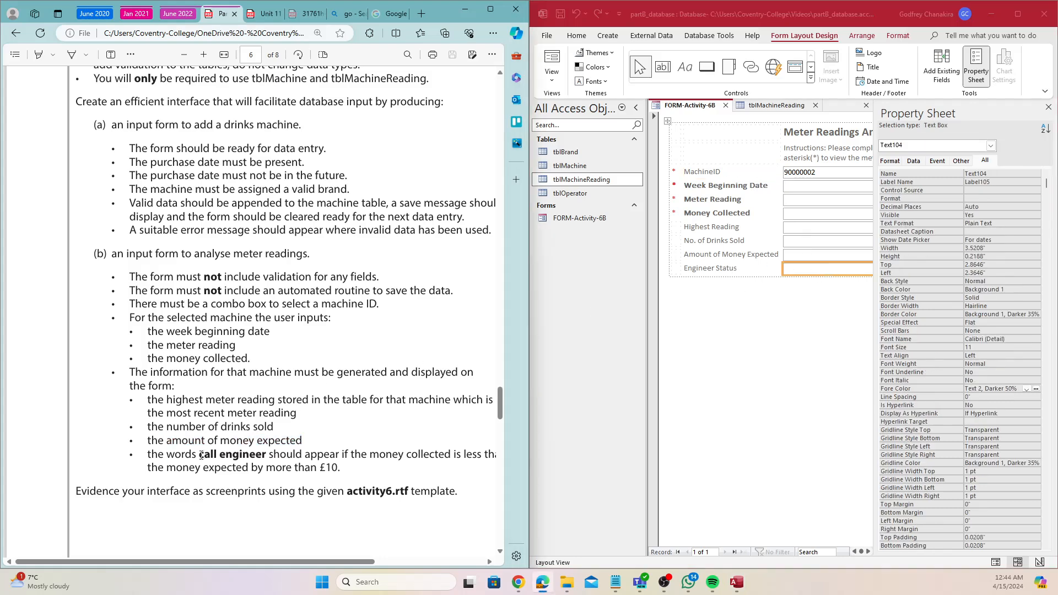
left_click_drag(202, 455, 266, 455)
right_click(266, 455)
left_click(456, 458)
left_click(794, 257)
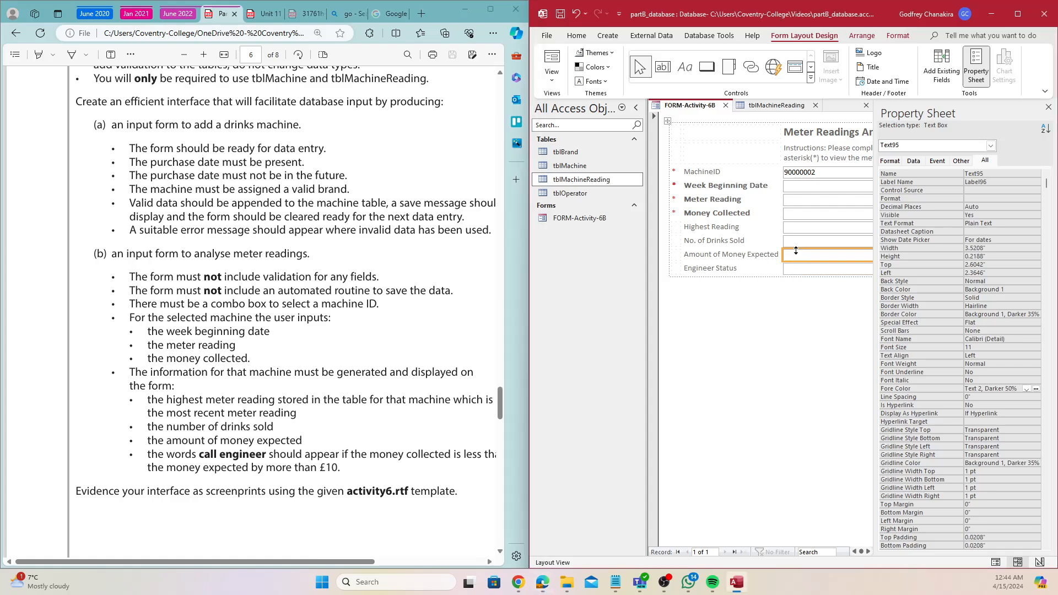
left_click(804, 217)
left_click(825, 269)
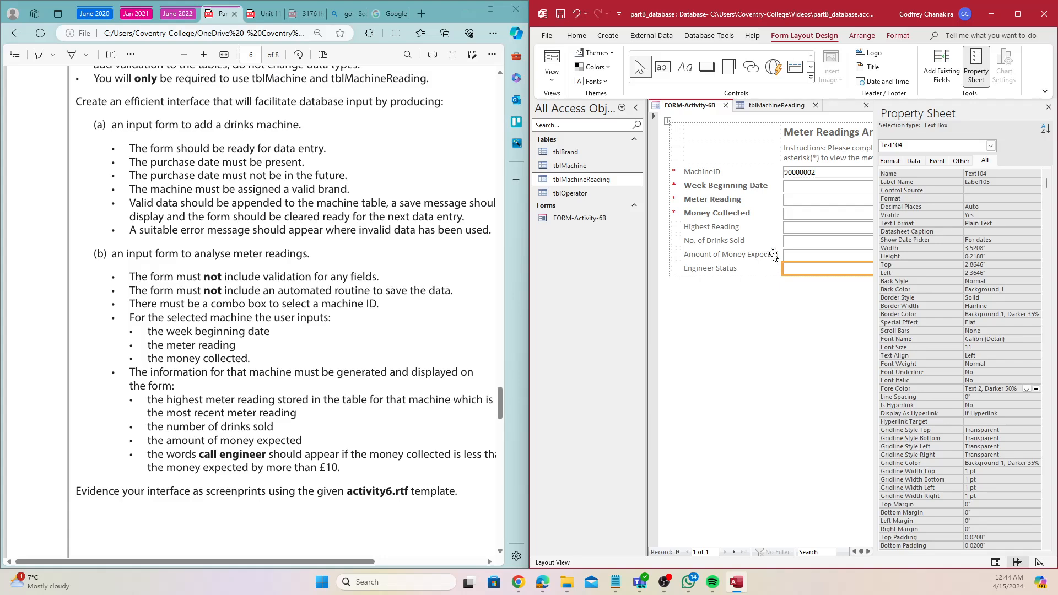
left_click(808, 216)
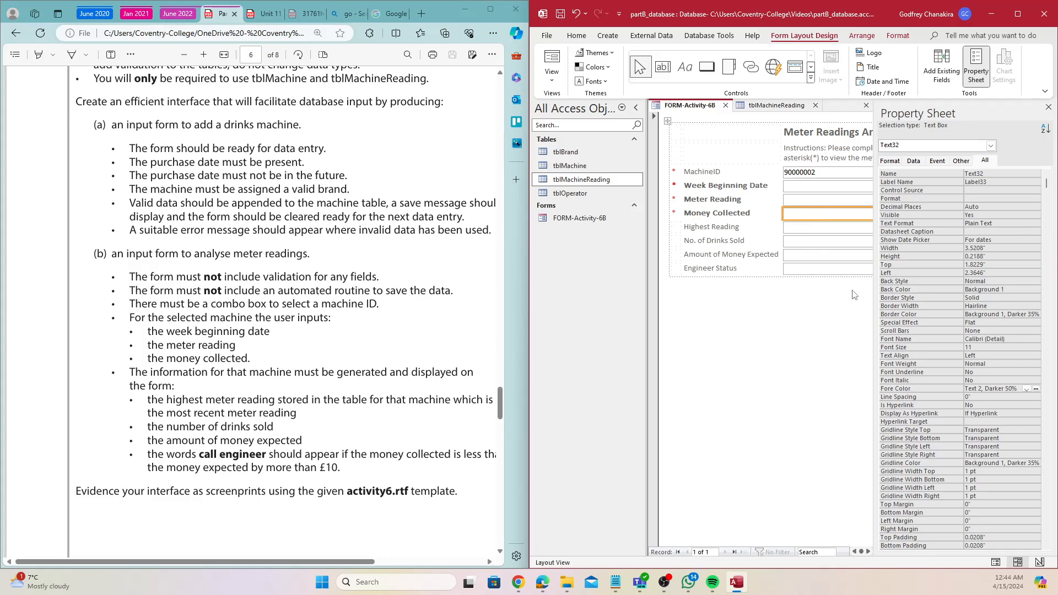
left_click(771, 149)
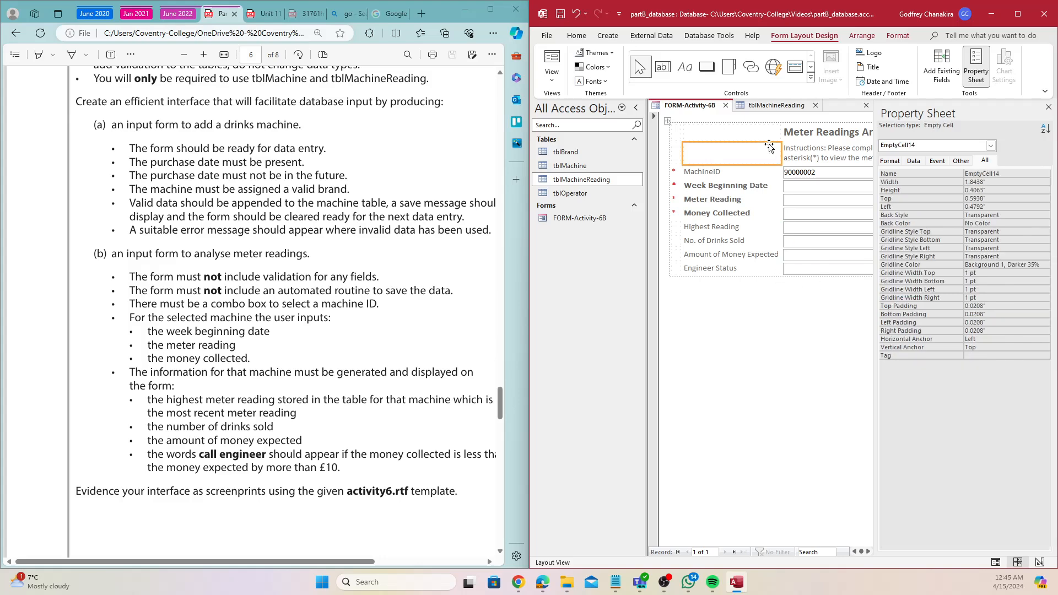
Make the MachineID label bold through its font weight to match the other required field labels, and close the property sheet.
left_click(761, 175)
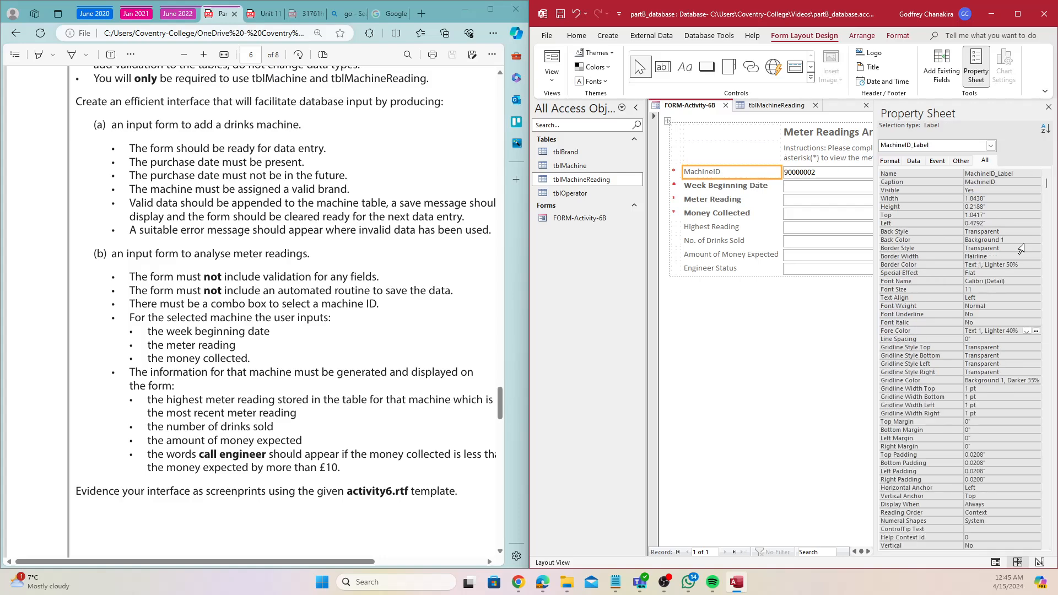
left_click(1008, 305)
left_click(1036, 306)
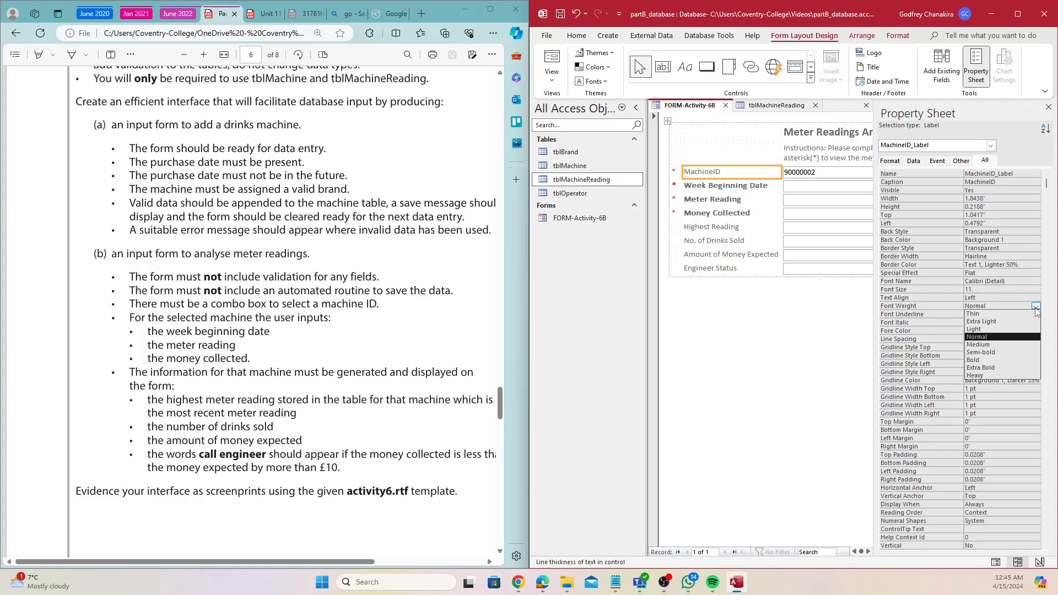
left_click(984, 353)
left_click(849, 318)
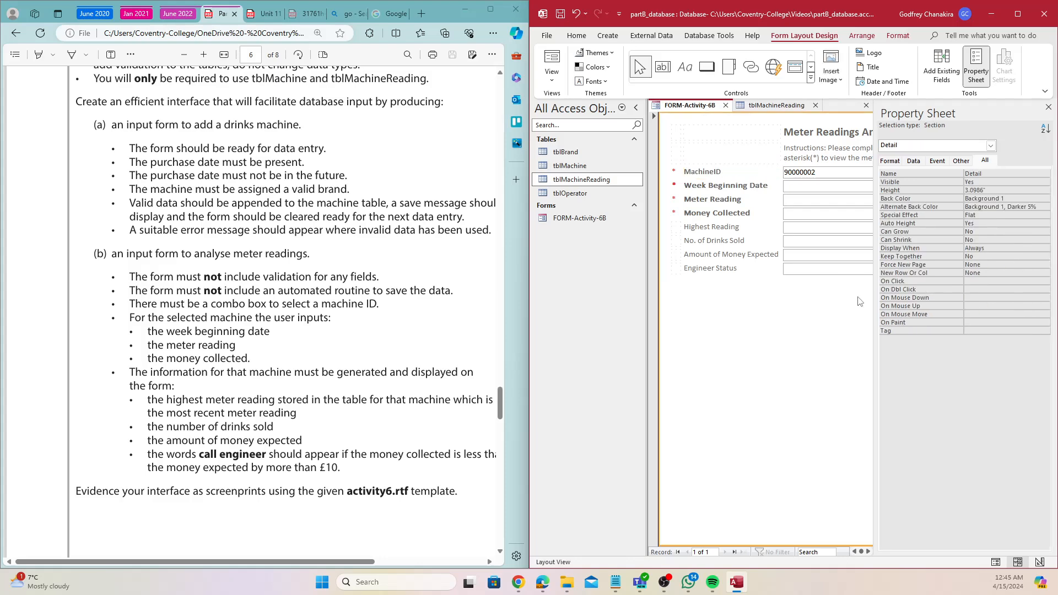
left_click(751, 174)
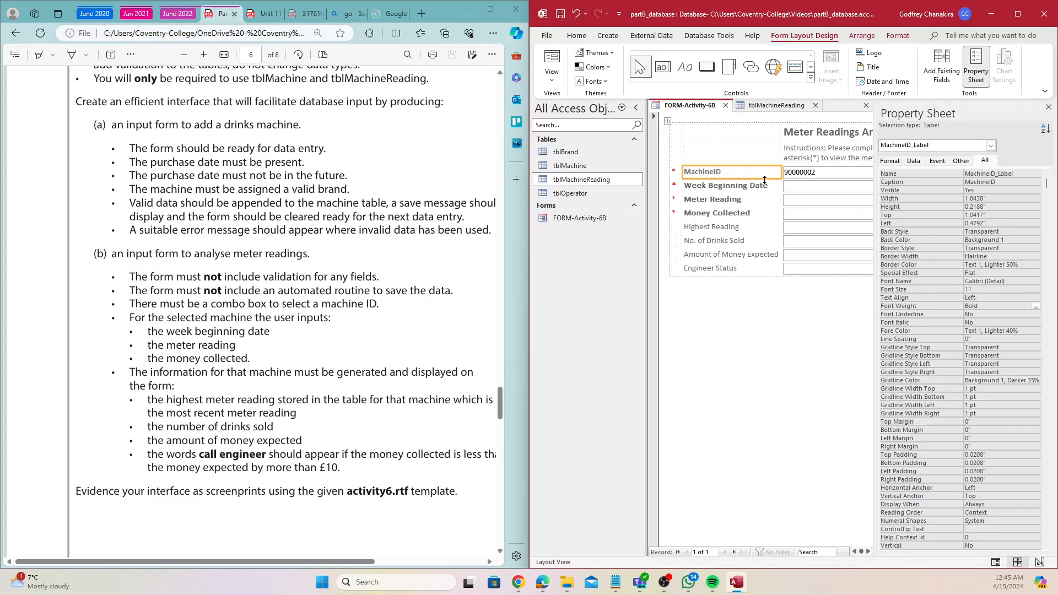
left_click(729, 187)
left_click(727, 174)
left_click(1034, 309)
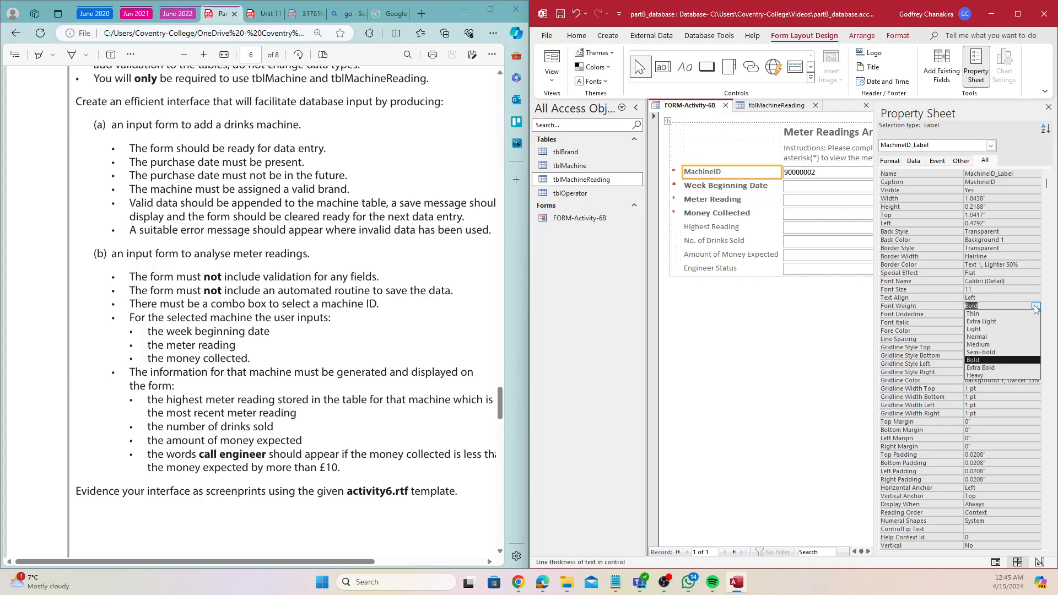
left_click(992, 351)
left_click(806, 343)
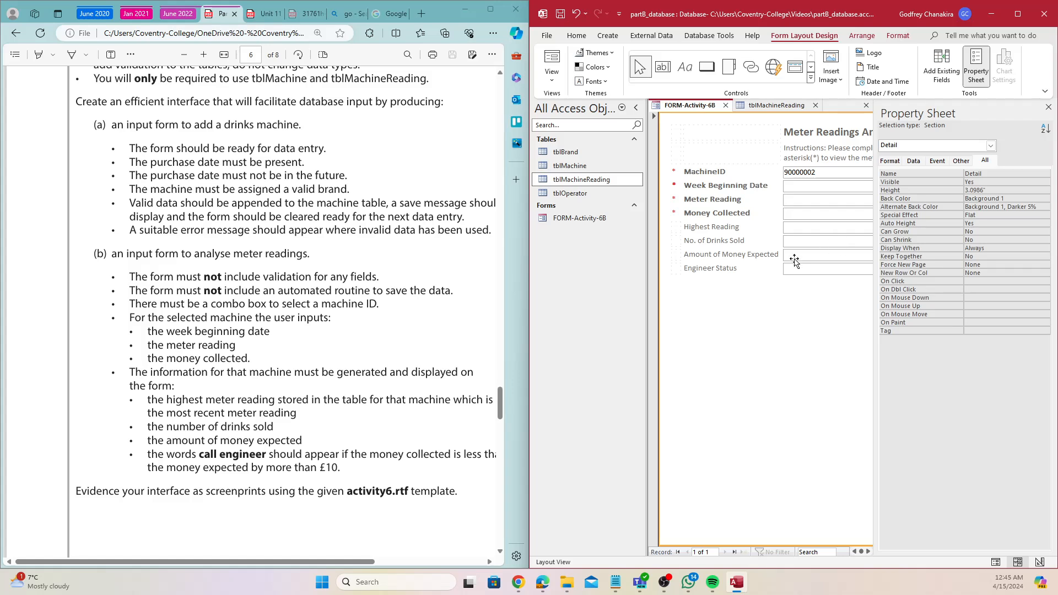
left_click(1048, 107)
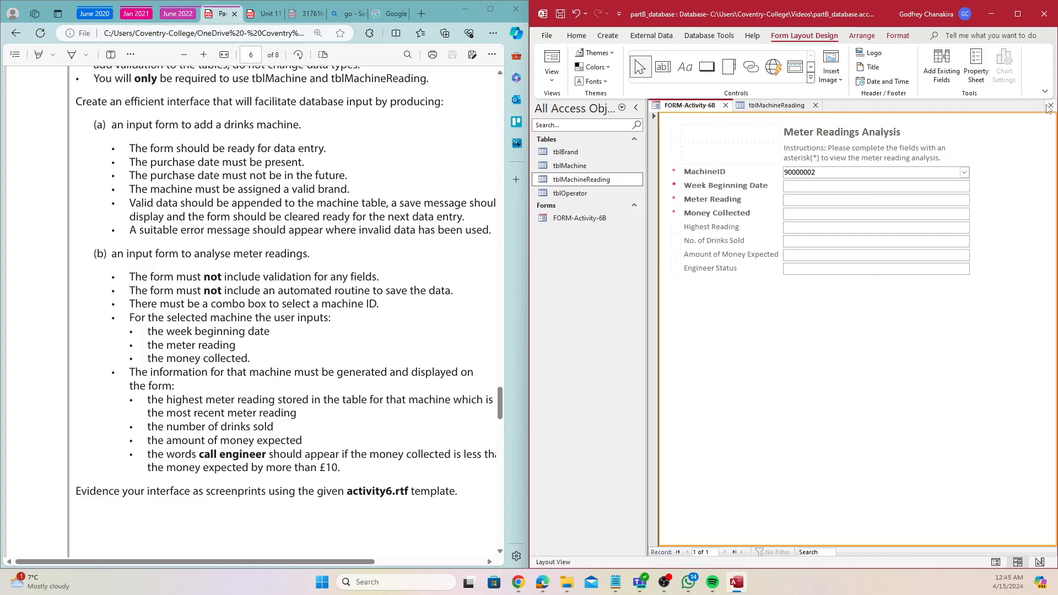
Review the machine IDs and readings stored in tblMachineReading, and close the table.
left_click(778, 107)
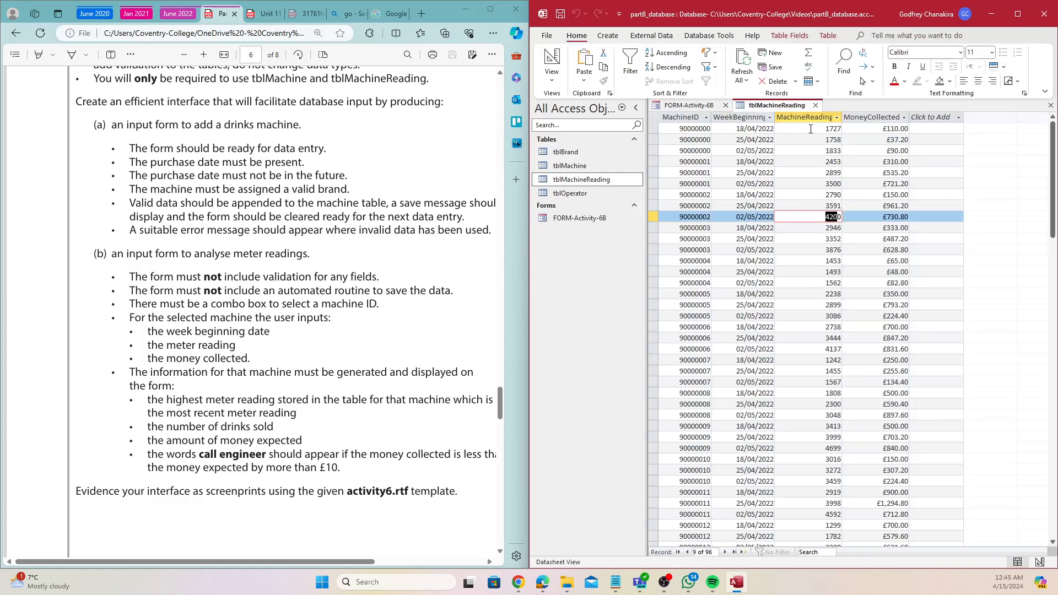
left_click(816, 106)
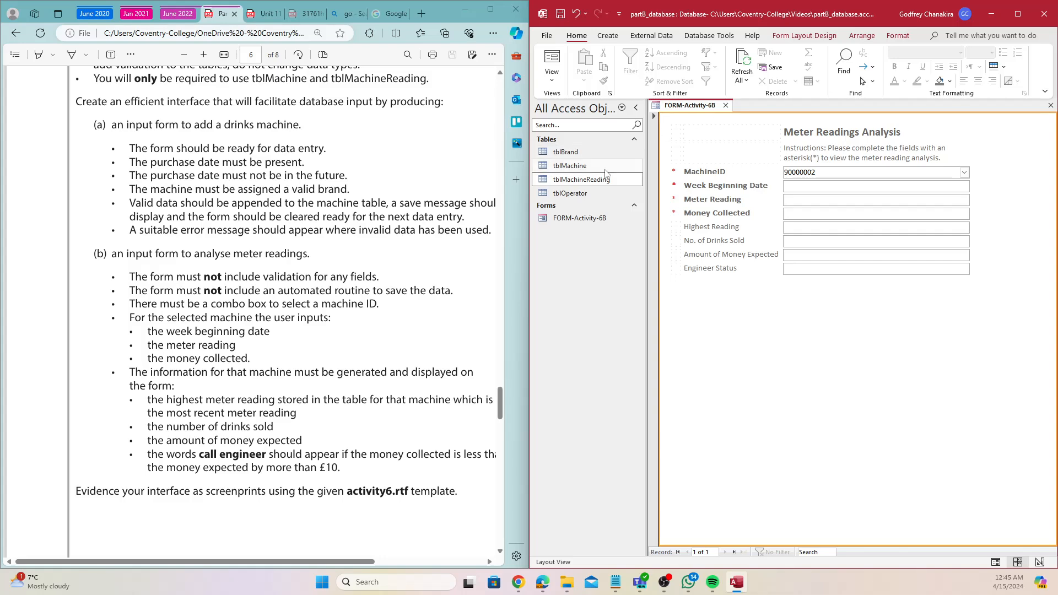
double_click(608, 182)
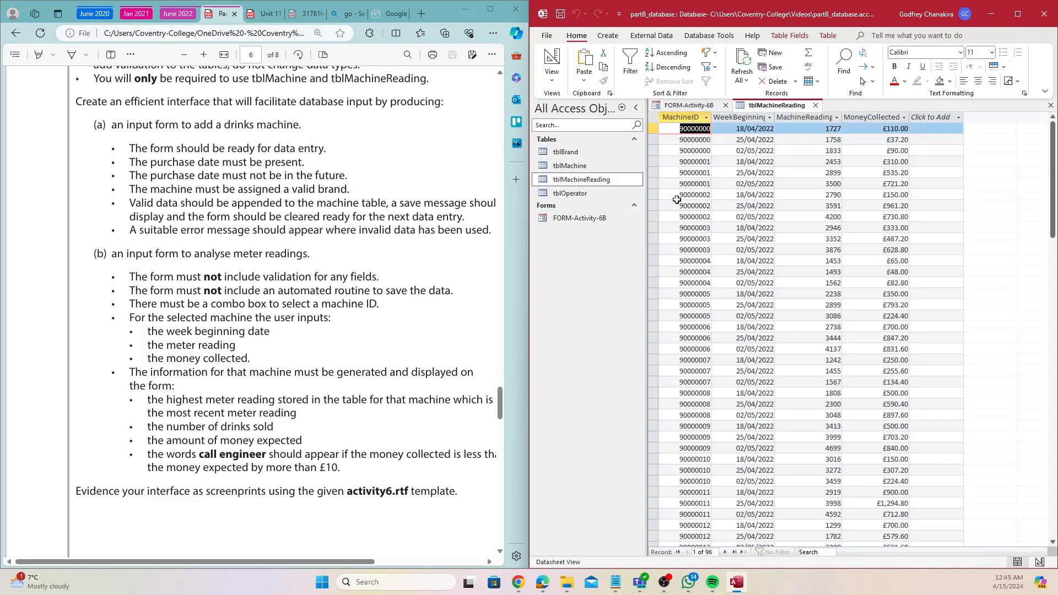
scroll(692, 370, "down", 10)
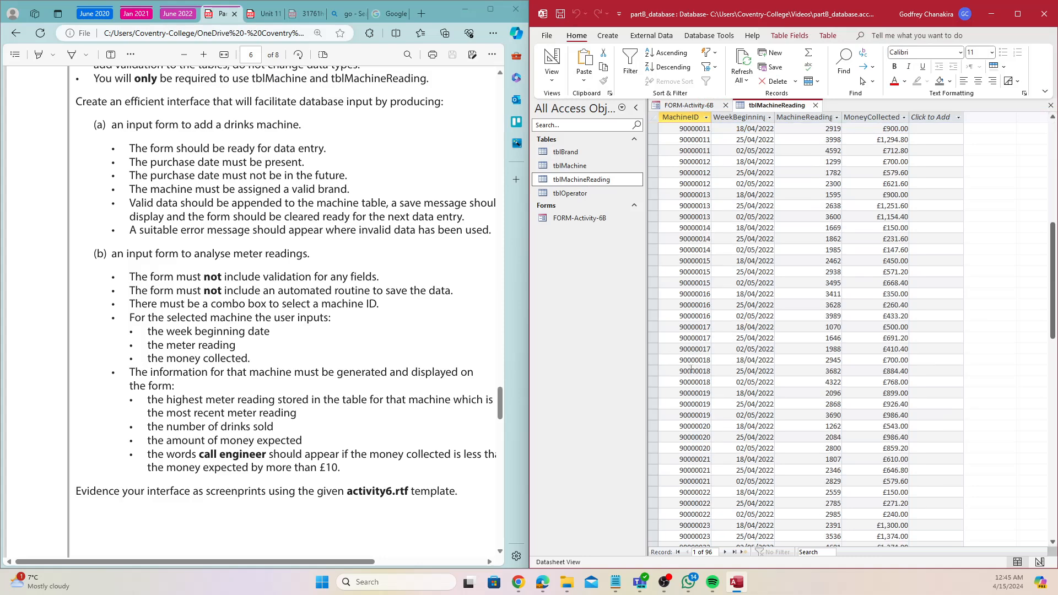
left_click(816, 105)
Create a new query in design view and save it as Qry-Machine.
left_click(608, 35)
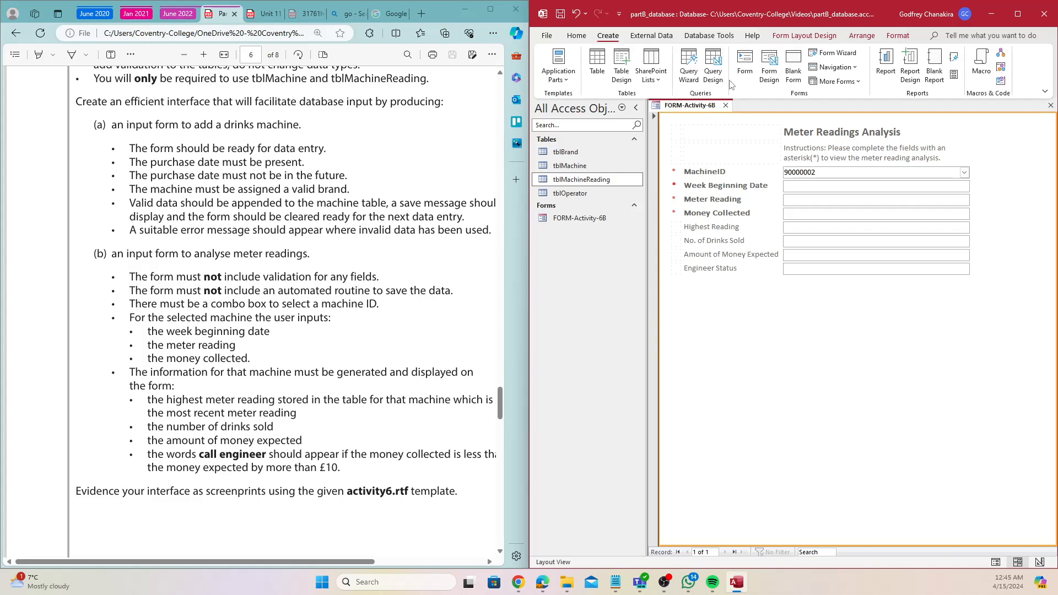
left_click(714, 75)
right_click(750, 108)
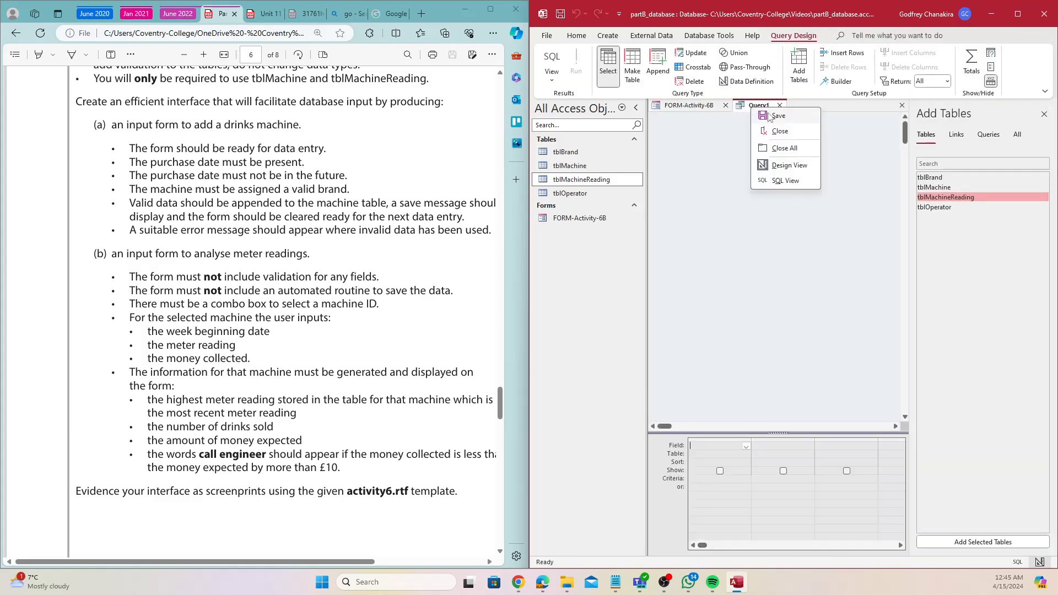
left_click(766, 115)
type("Qry-Machine")
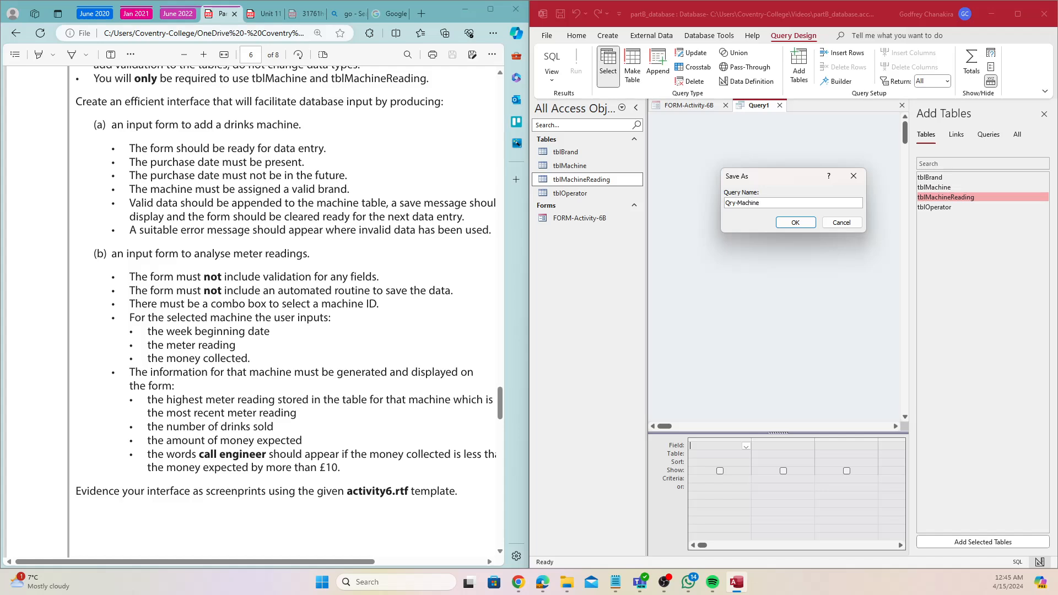
key("Return")
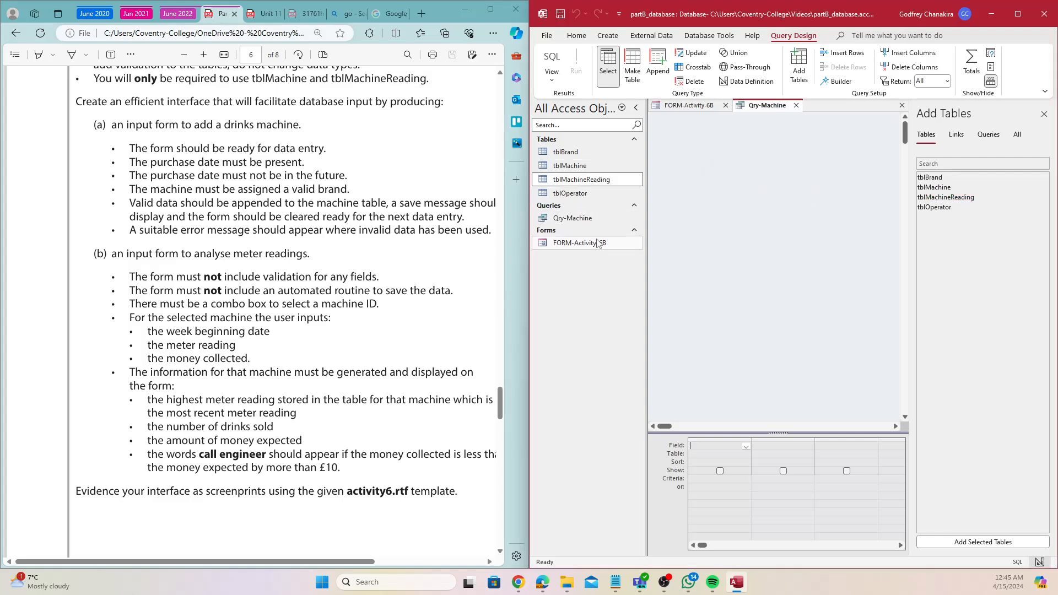
Add tblMachineReading to the query with MachineReading as two columns, enable totals, and set the second column's total to Max.
double_click(1008, 197)
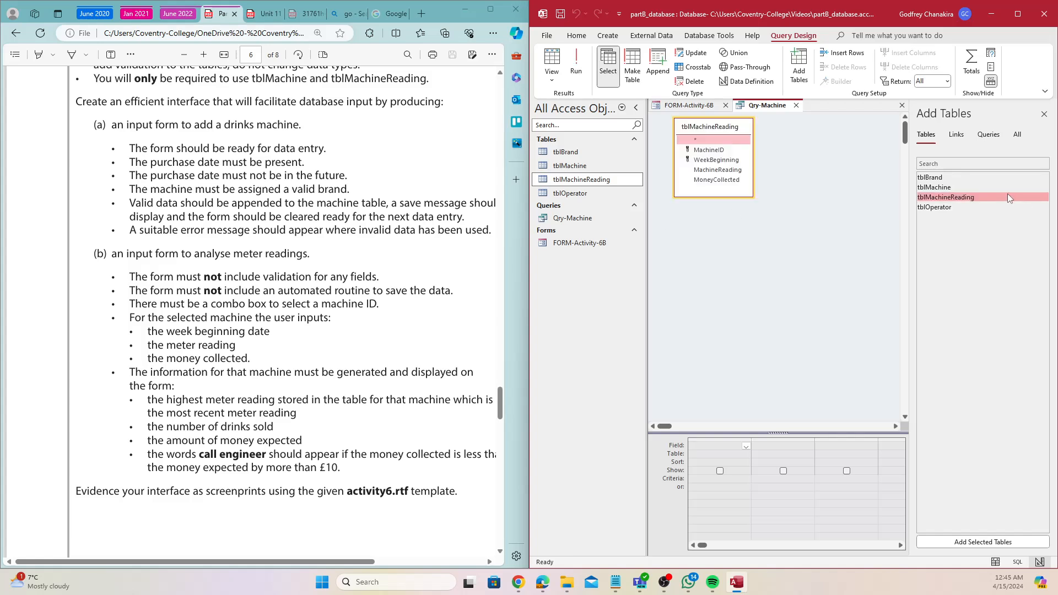
double_click(718, 170)
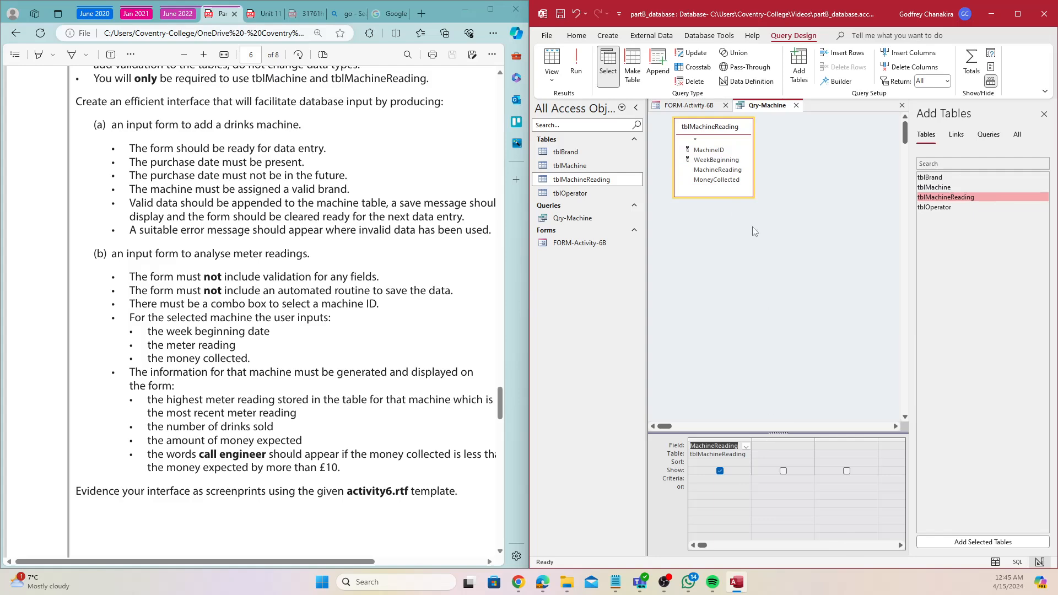
double_click(726, 170)
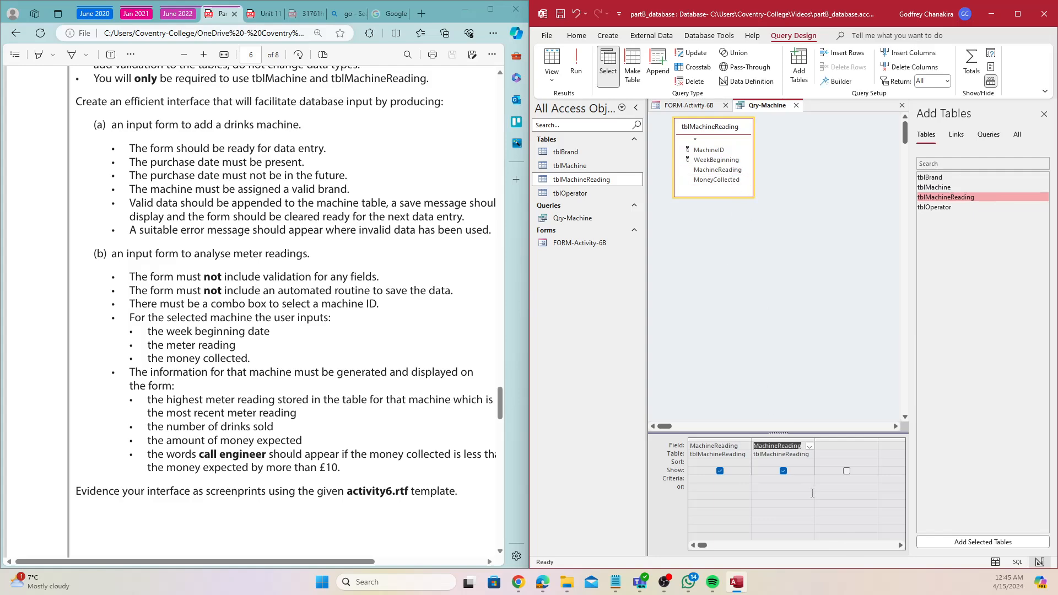
left_click(972, 66)
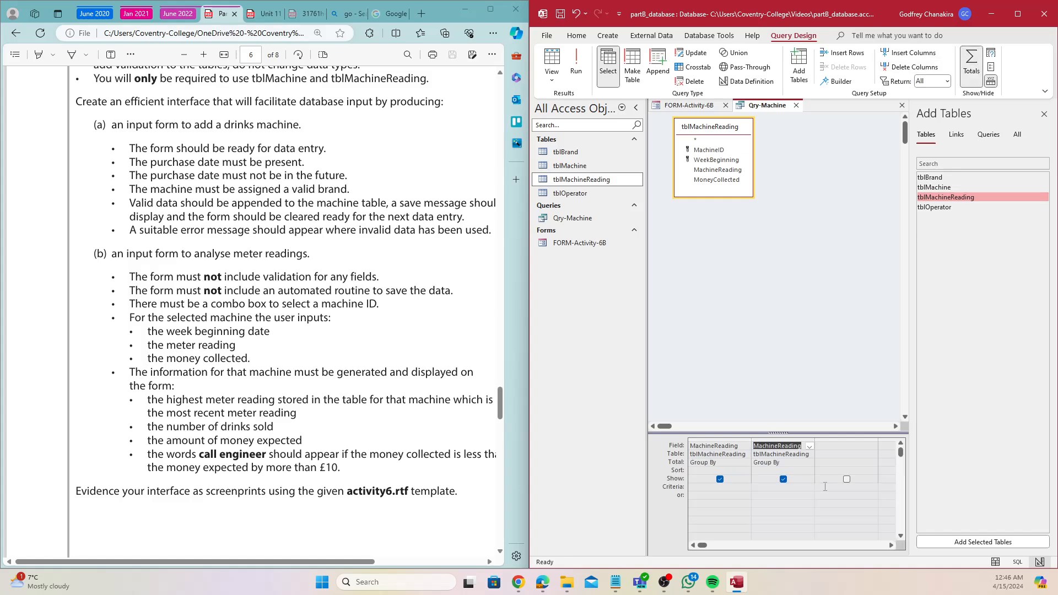
left_click(812, 464)
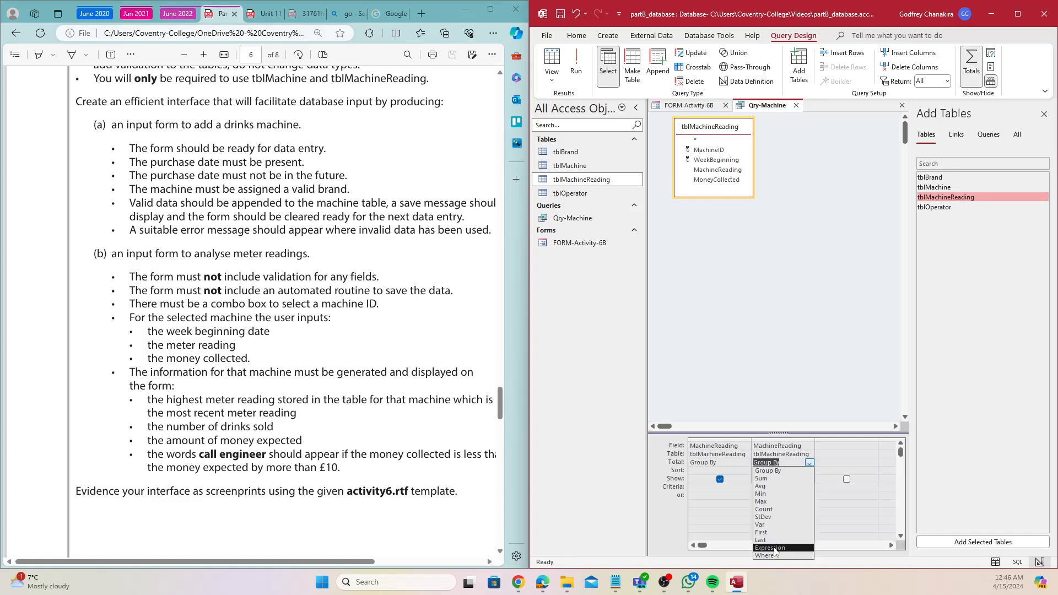
left_click(781, 502)
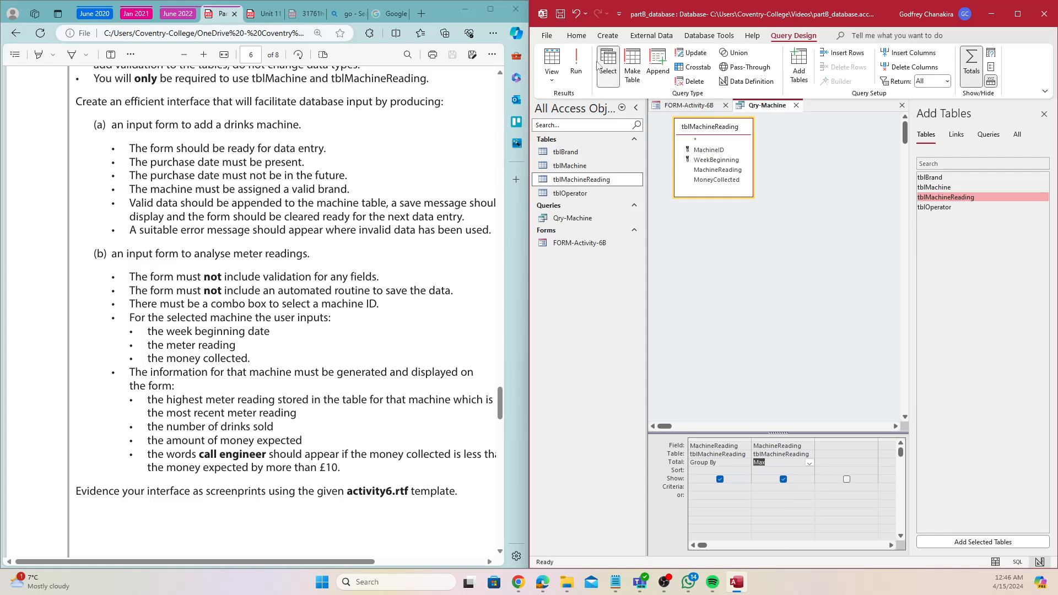
Run the query to check its output, return to design view and remove the MachineReading column that uses Group By.
left_click(576, 65)
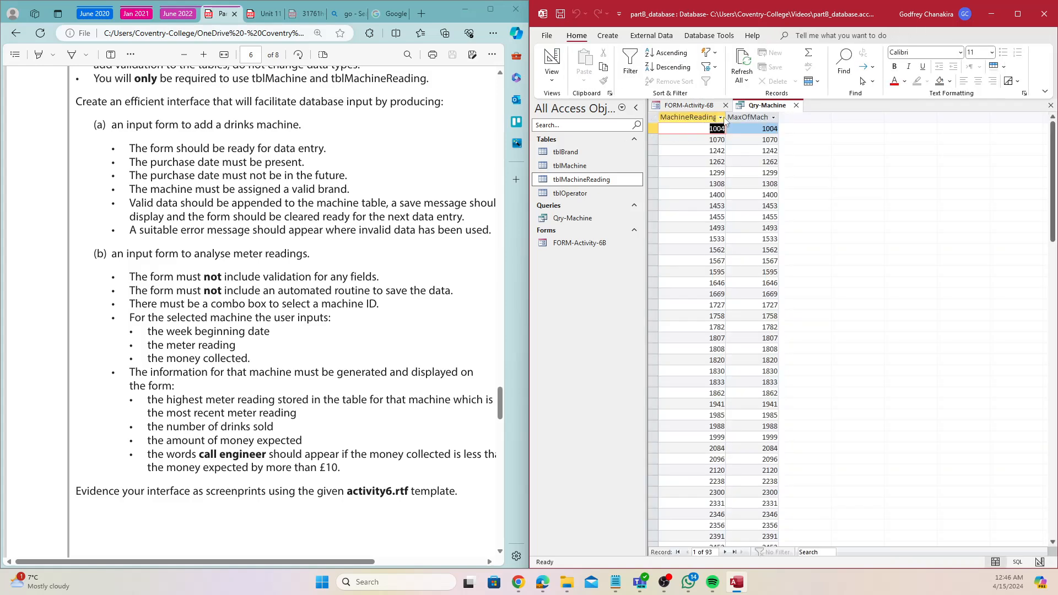
left_click(551, 61)
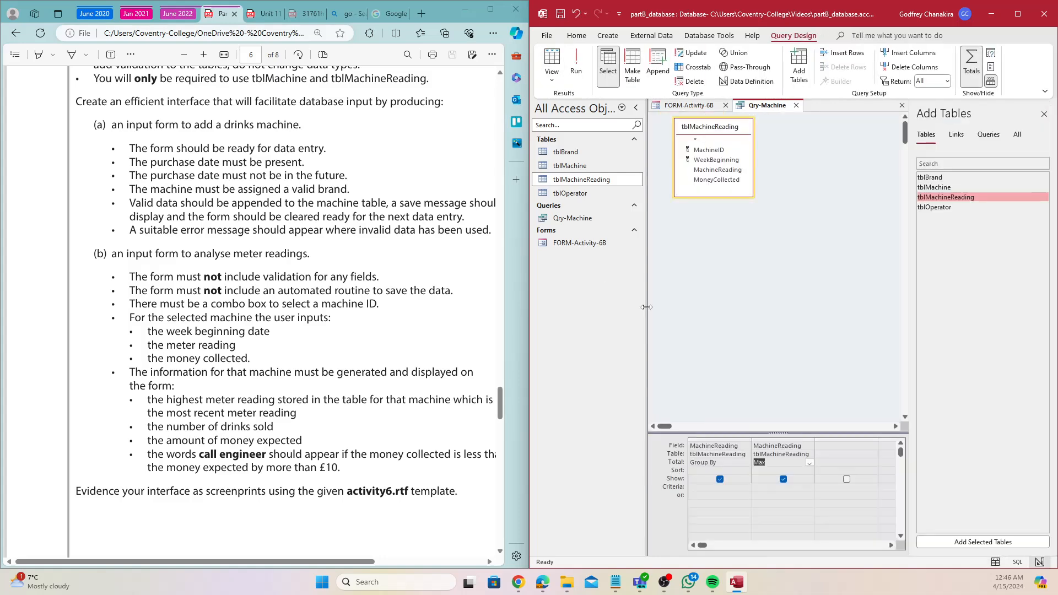
left_click(728, 440)
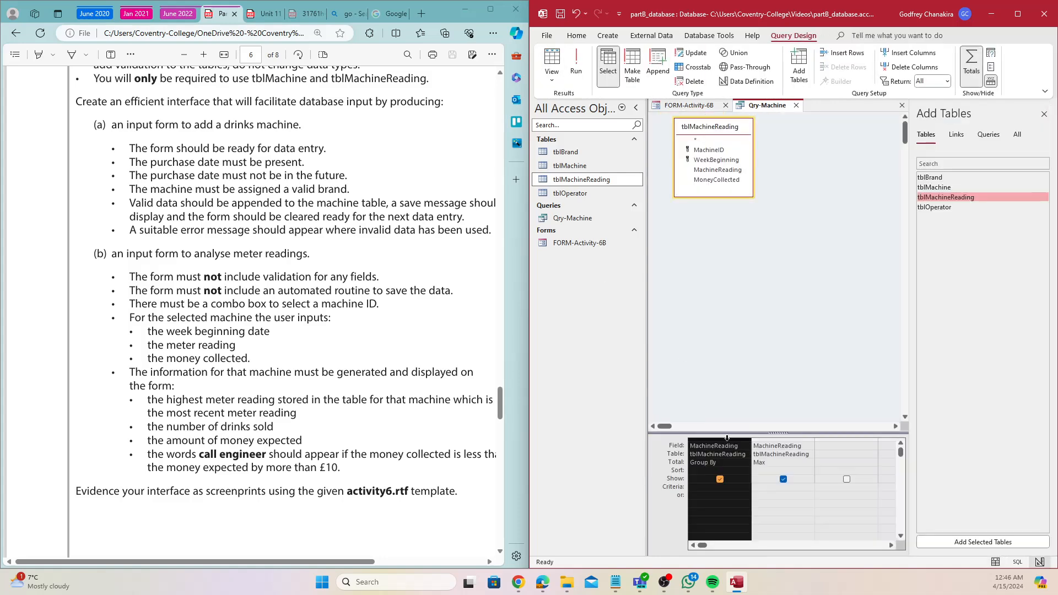
right_click(728, 441)
left_click(765, 476)
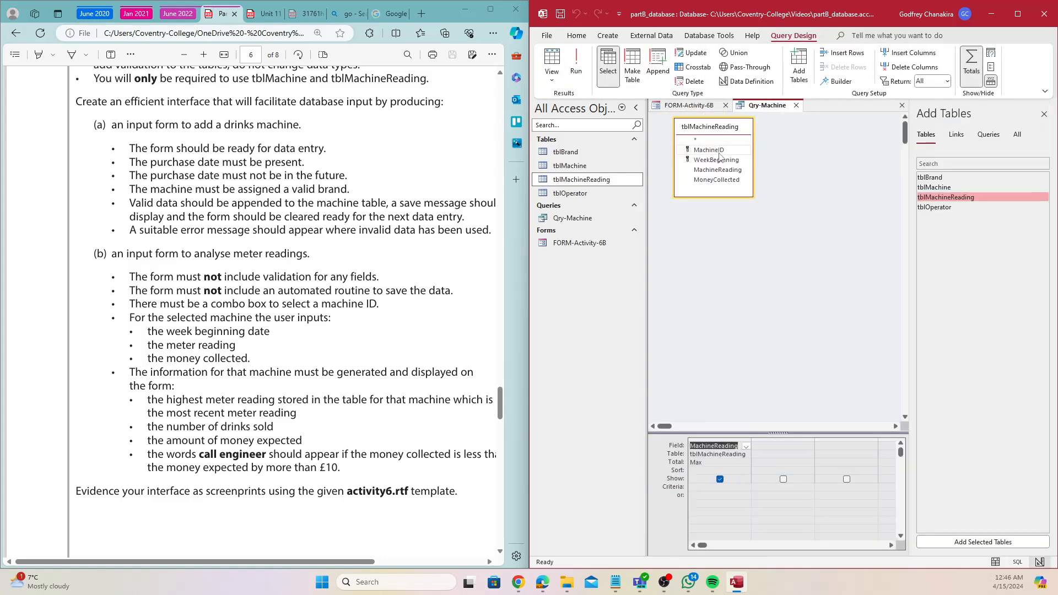
Add the MachineID field to the query as a Group By column and place it before MachineReading.
double_click(711, 150)
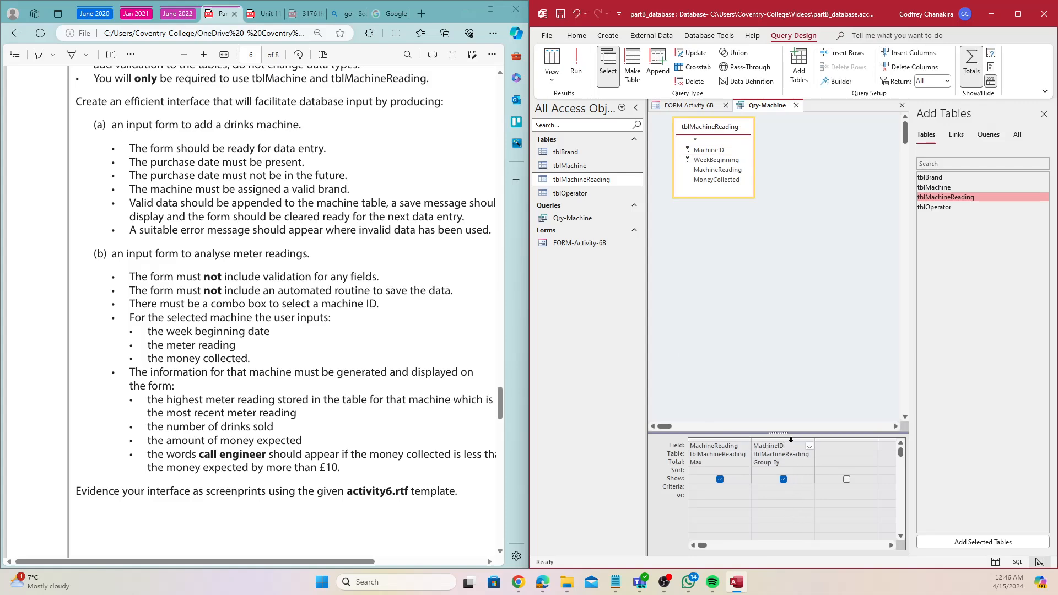
left_click(791, 441)
left_click_drag(791, 440, 709, 456)
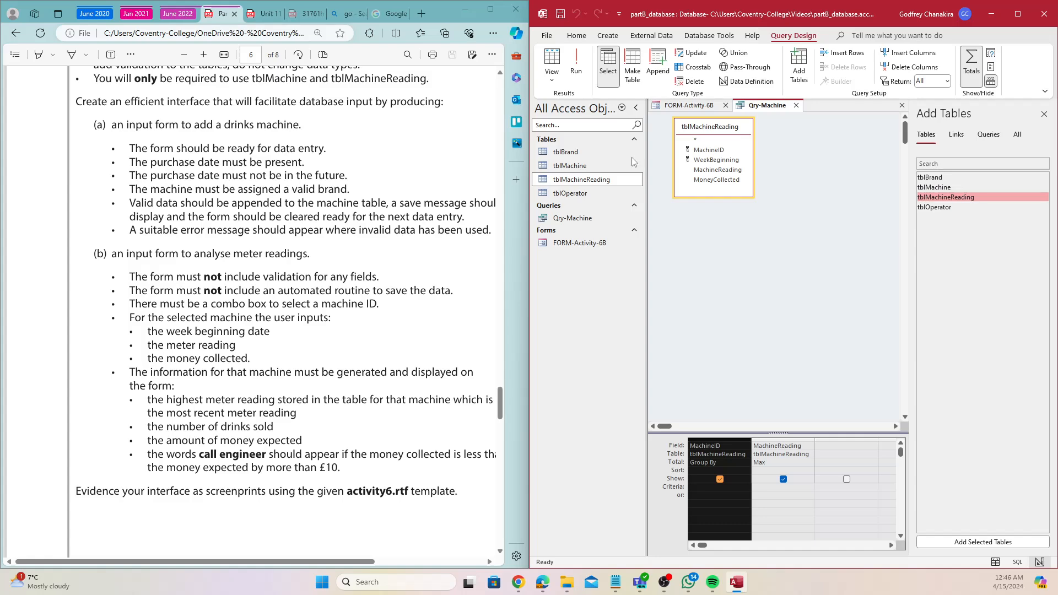
Run the Qry-Machine query and widen the maximum reading column to fit its full heading.
left_click(576, 63)
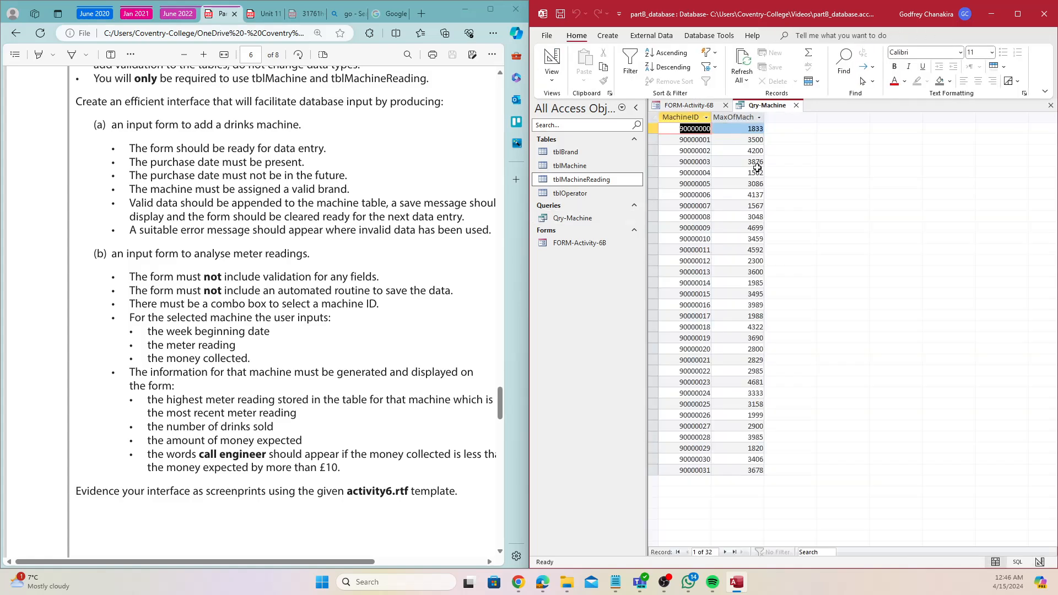
left_click(706, 151)
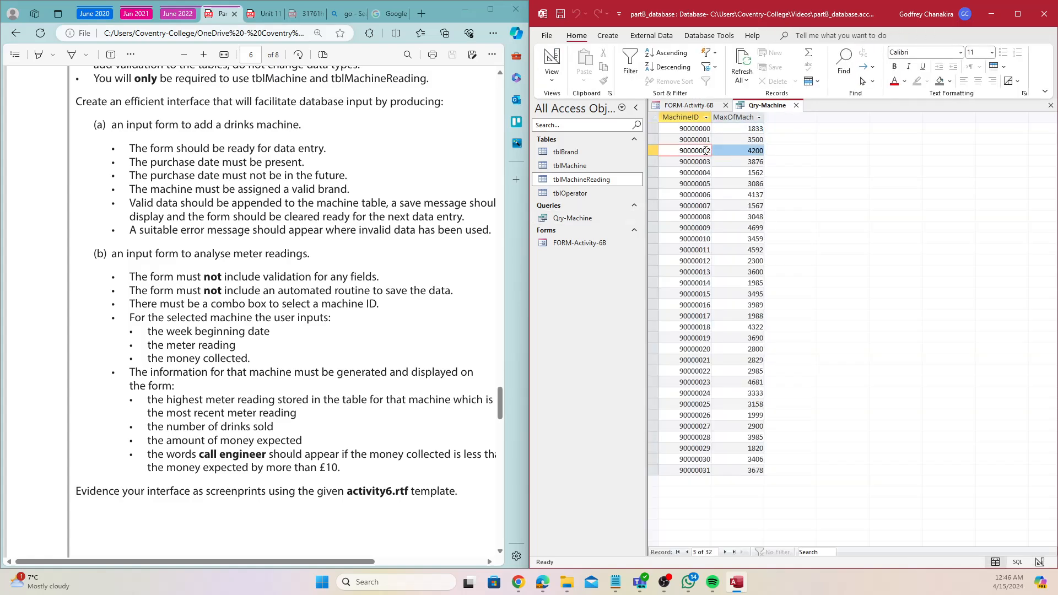
left_click(759, 117)
left_click(765, 117)
double_click(766, 117)
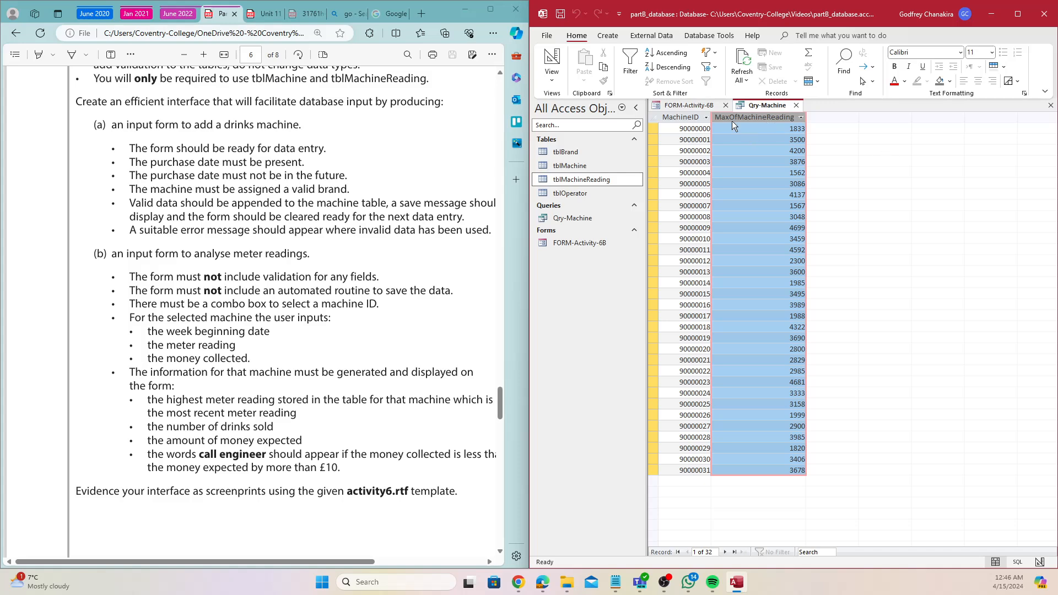
Return the query to design view, give the MachineReading field the alias HighestReading, and widen its column.
right_click(769, 106)
left_click(805, 164)
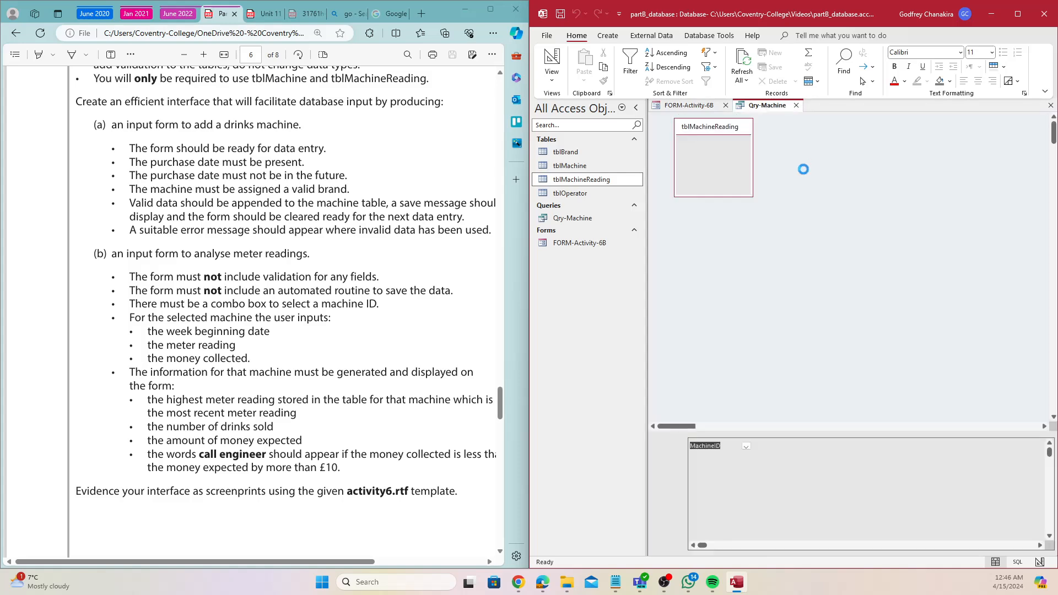
left_click(755, 445)
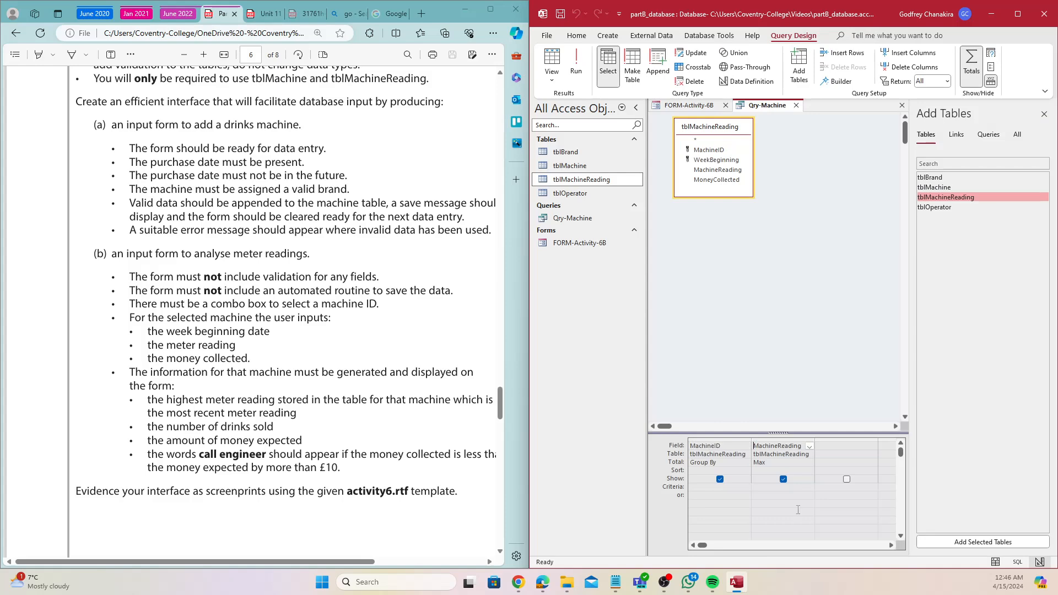
type("HighestReadi")
left_click_drag(813, 439, 881, 439)
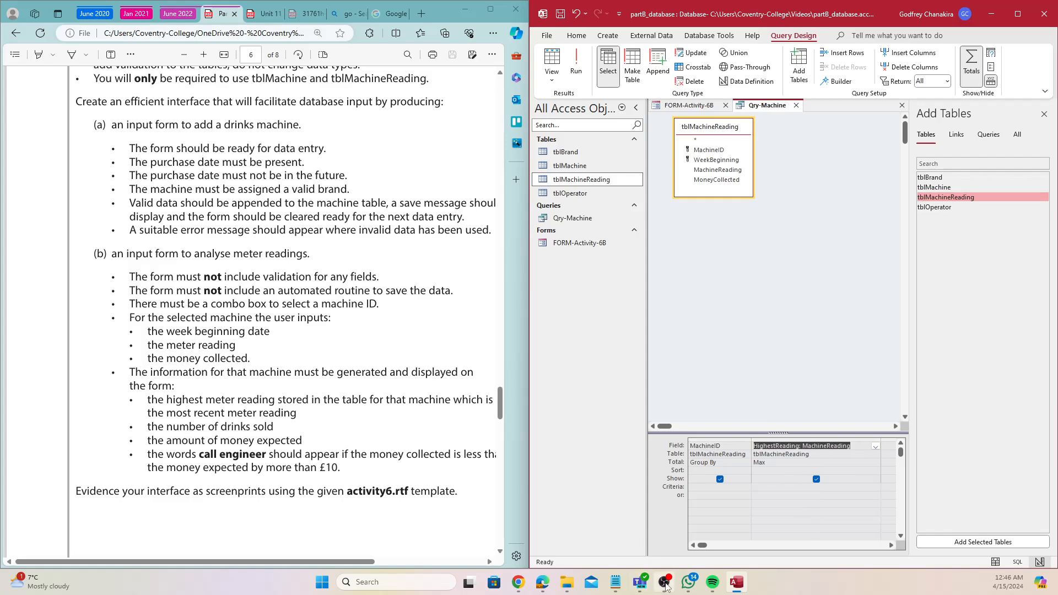
Switch to Notepad, paste the aliased field, and rewrite its prefix so the line reads "HighestReading: MachineReading".
left_click(616, 582)
key("ctrl+v")
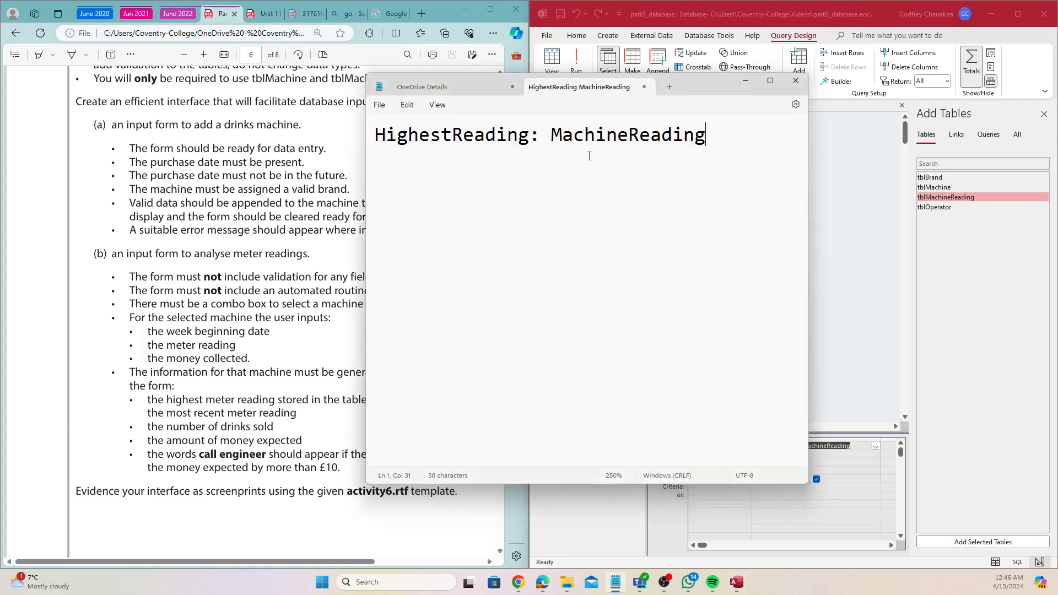
left_click(553, 140)
left_click_drag(553, 138, 291, 142)
key("BackSpace")
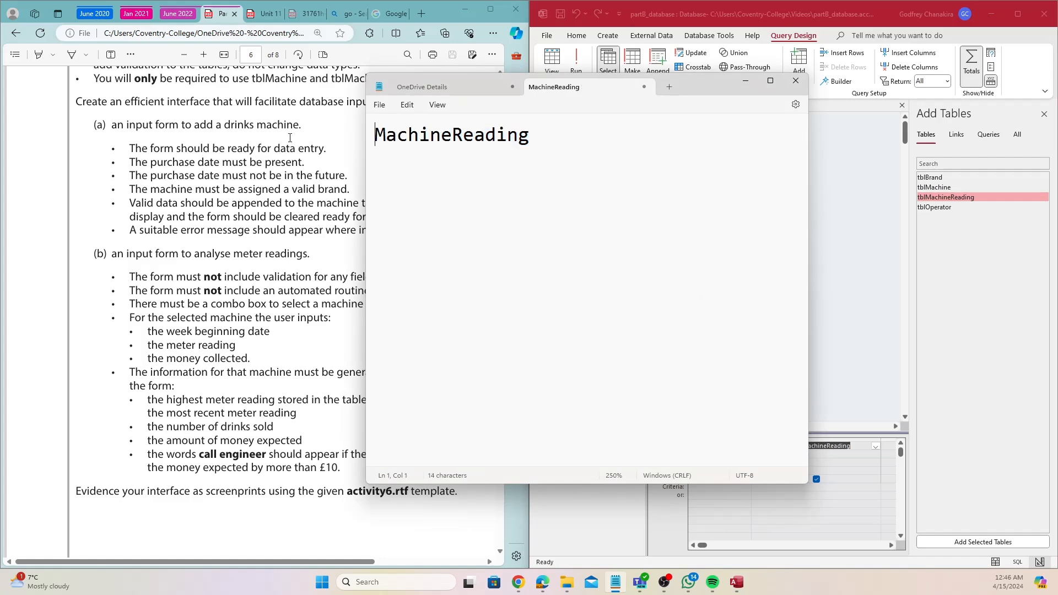
left_click_drag(449, 128, 423, 137)
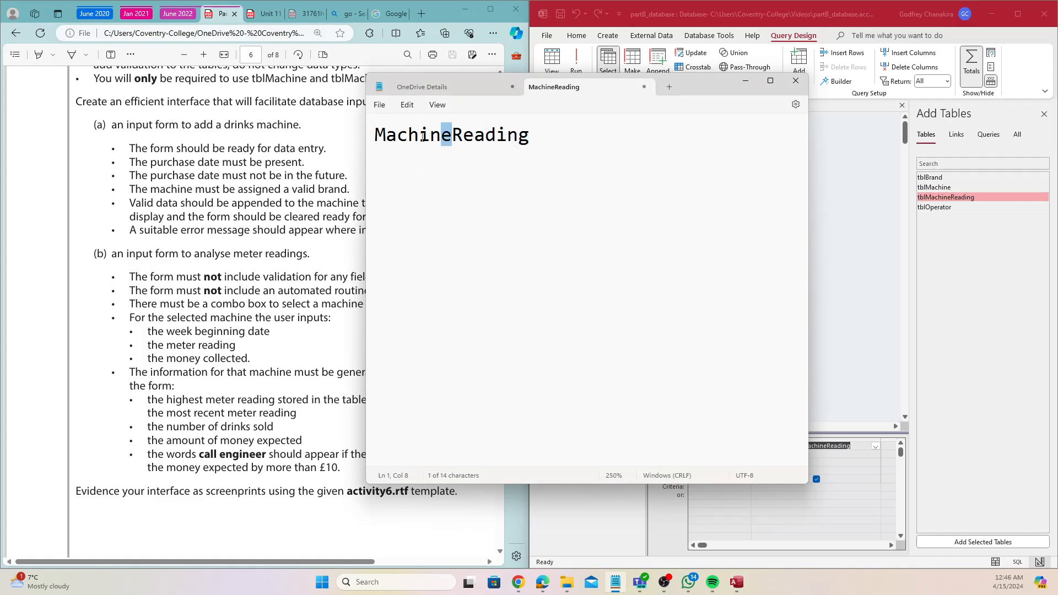
left_click(375, 135)
type("HighestReadi")
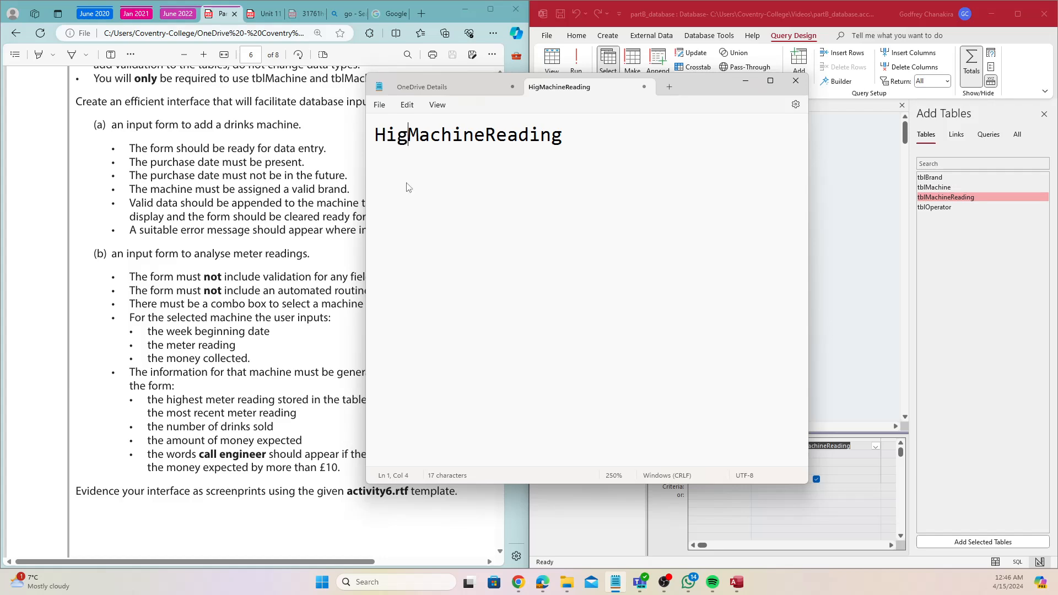
type("ng:")
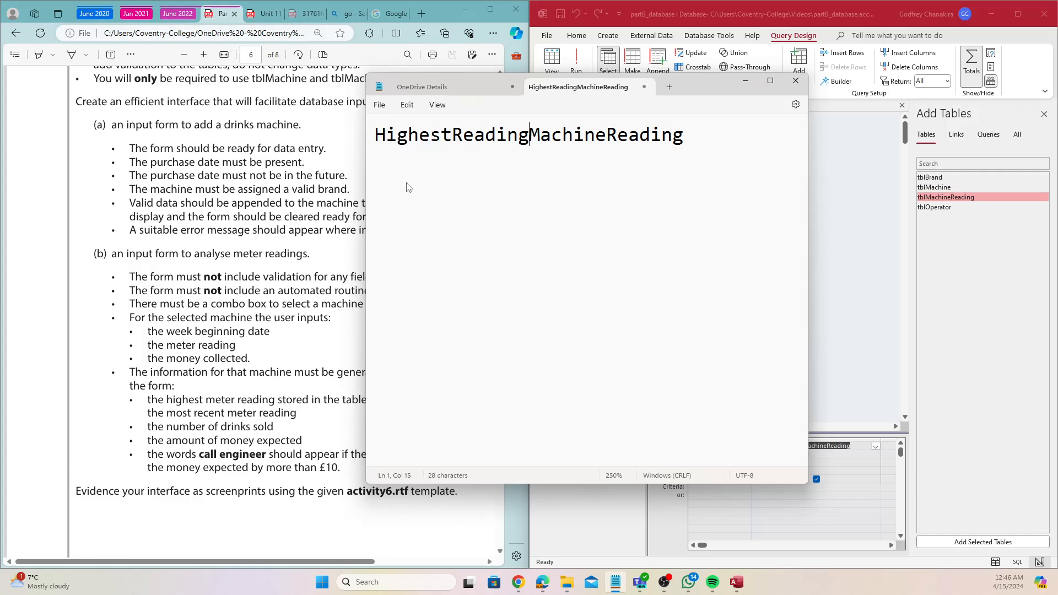
key("ctrl+a")
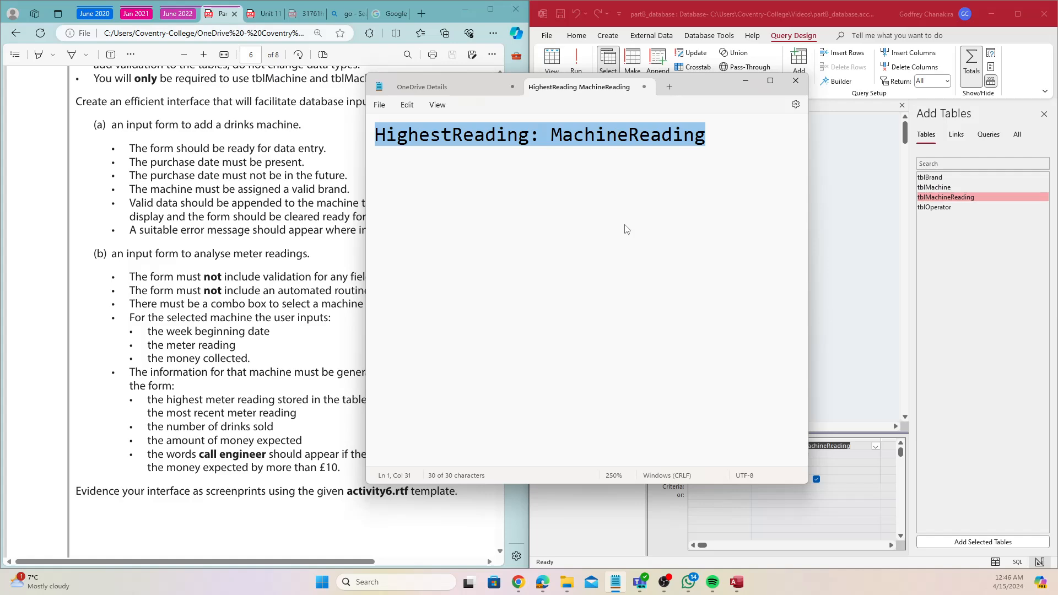
left_click(745, 81)
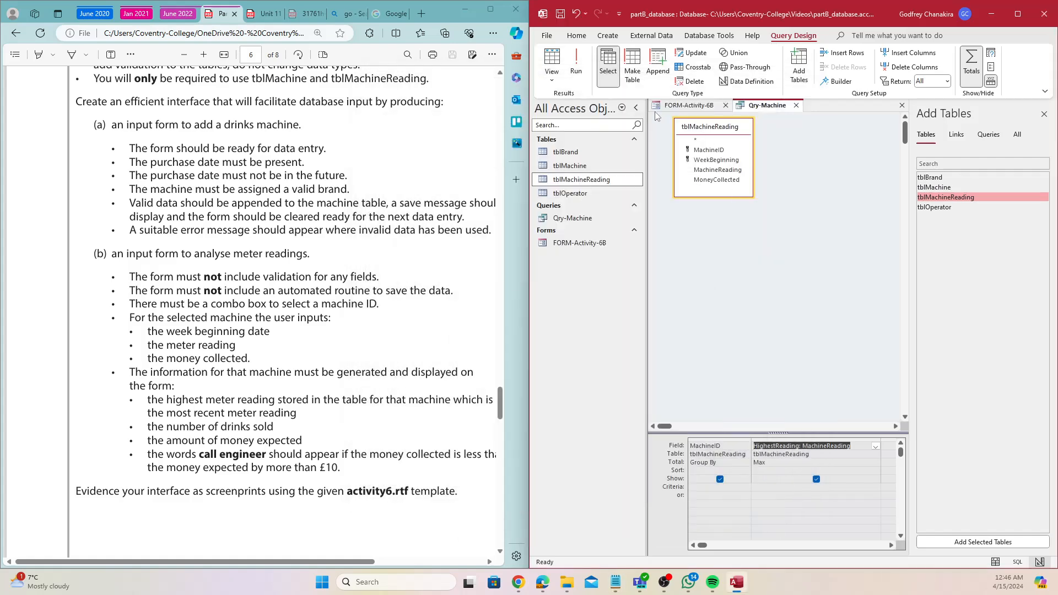
Run the query to check the HighestReading column, and close Qry-Machine with its design changes saved.
left_click(576, 65)
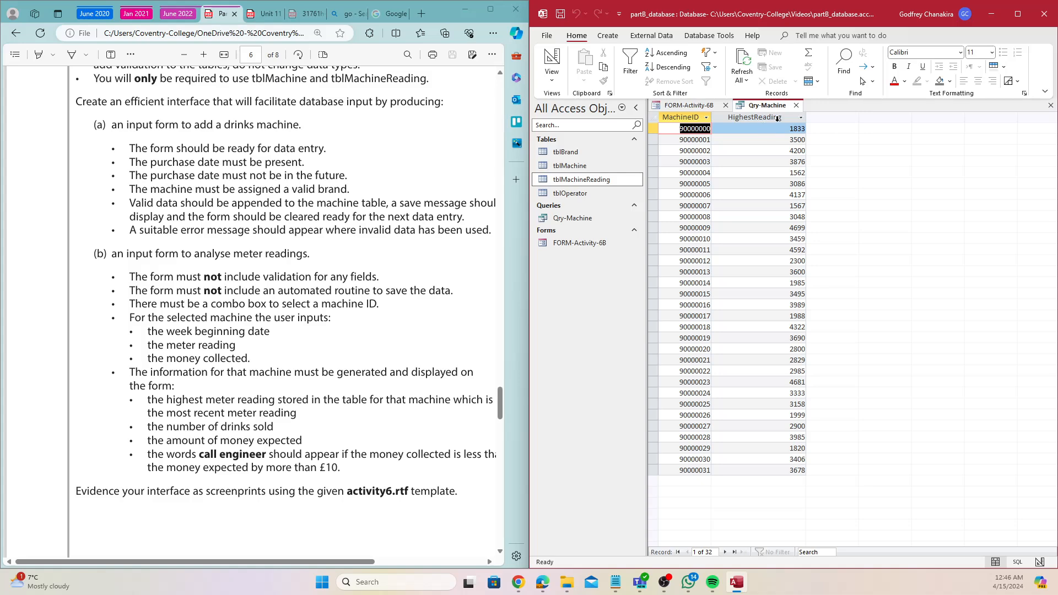
left_click(797, 105)
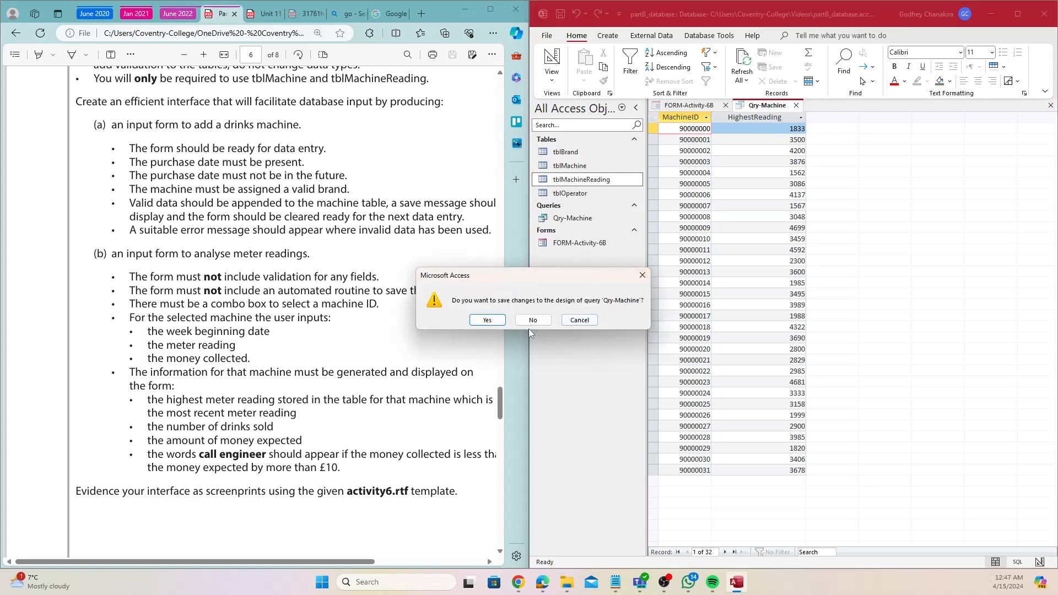
left_click(496, 324)
Select the Highest Reading text box on FORM-Activity-6B and display its data properties.
left_click(581, 243)
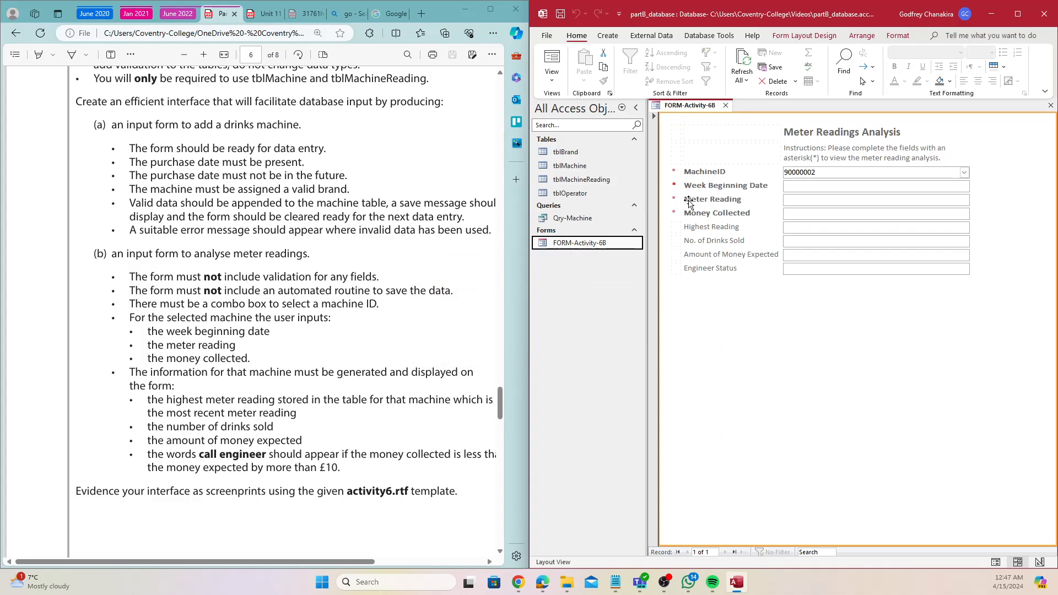
left_click(802, 228)
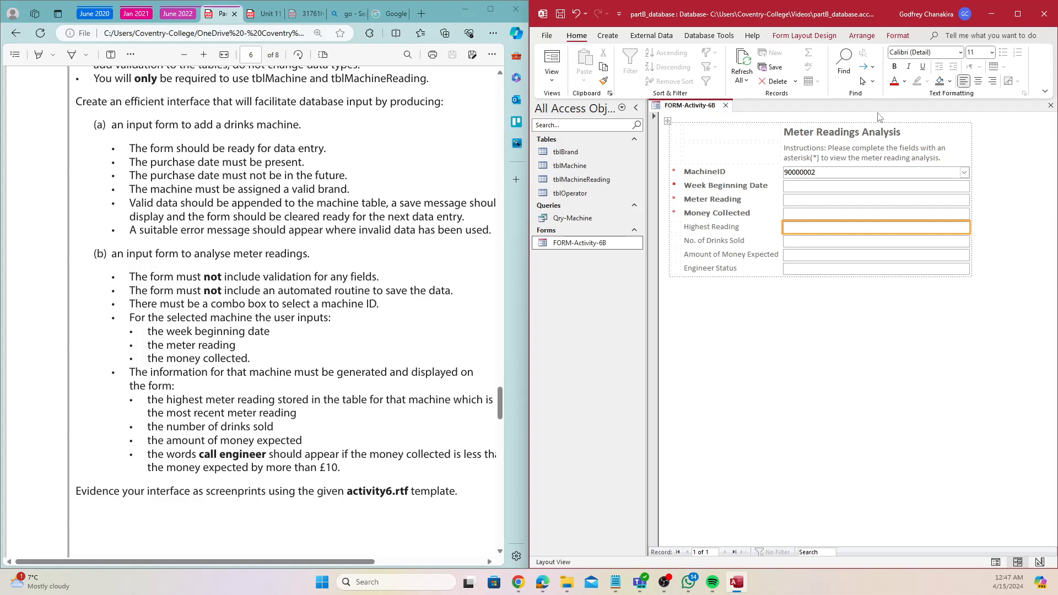
left_click(820, 35)
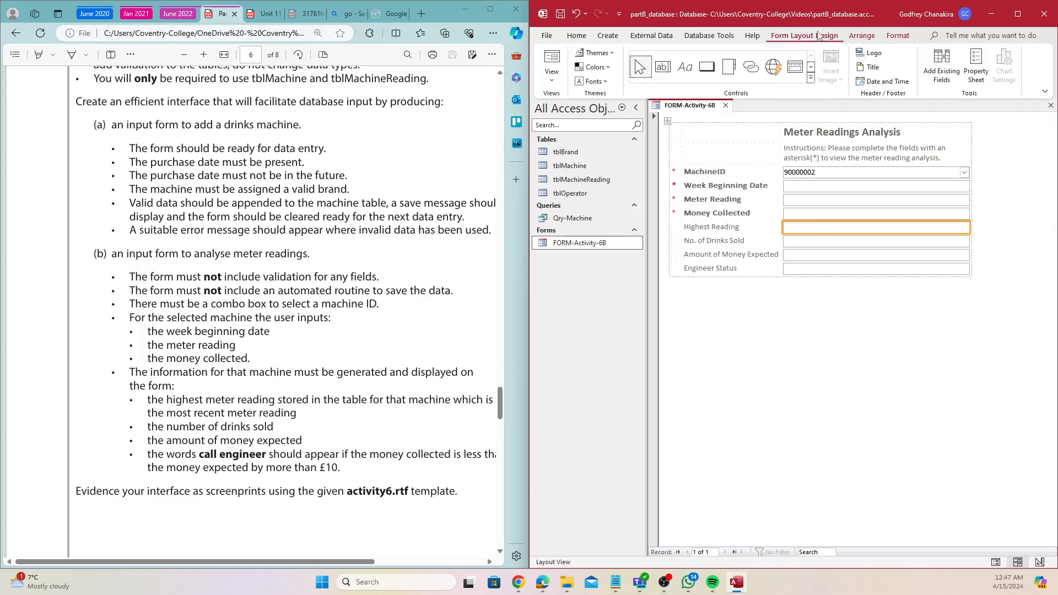
left_click(976, 72)
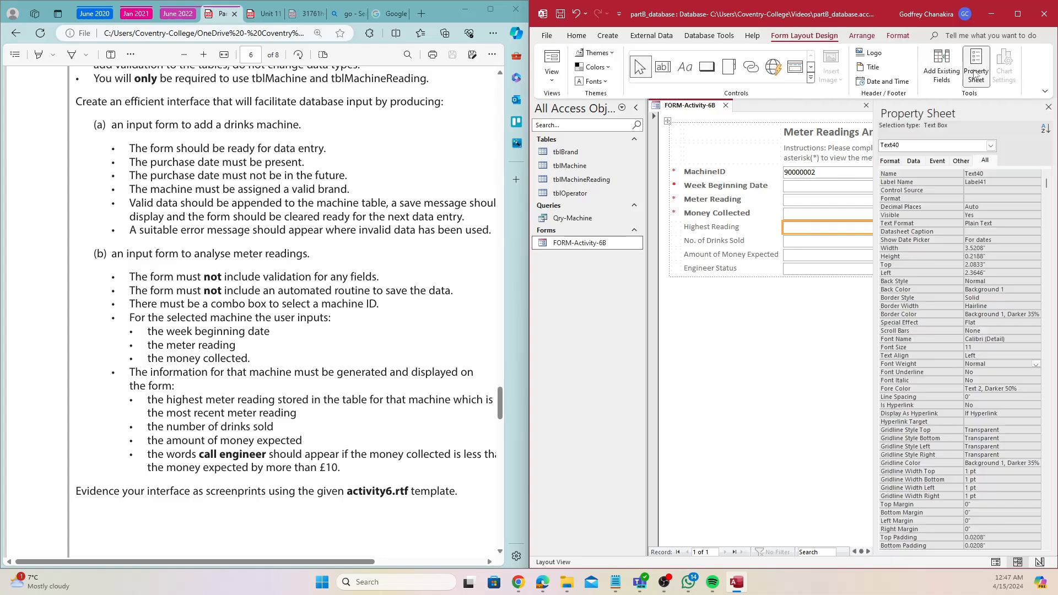
left_click(914, 161)
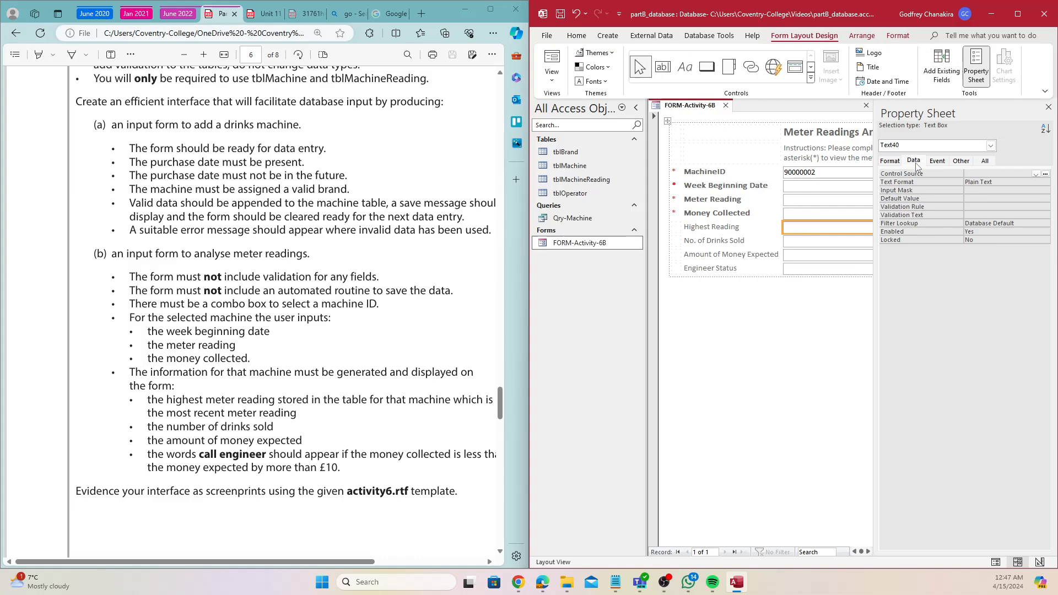
left_click(1046, 174)
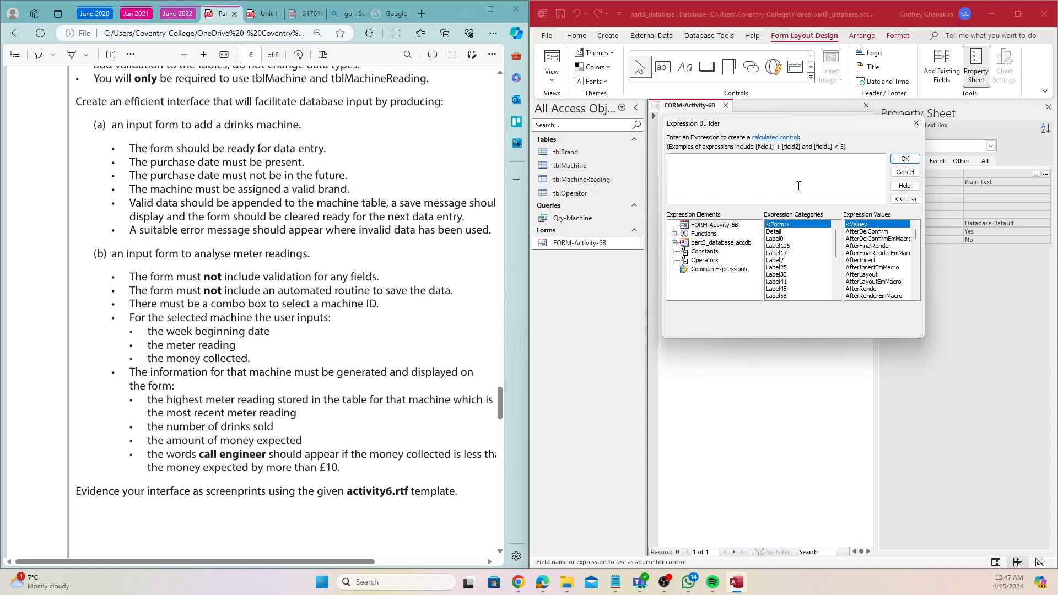
type("d")
key("BackSpace")
left_click(914, 125)
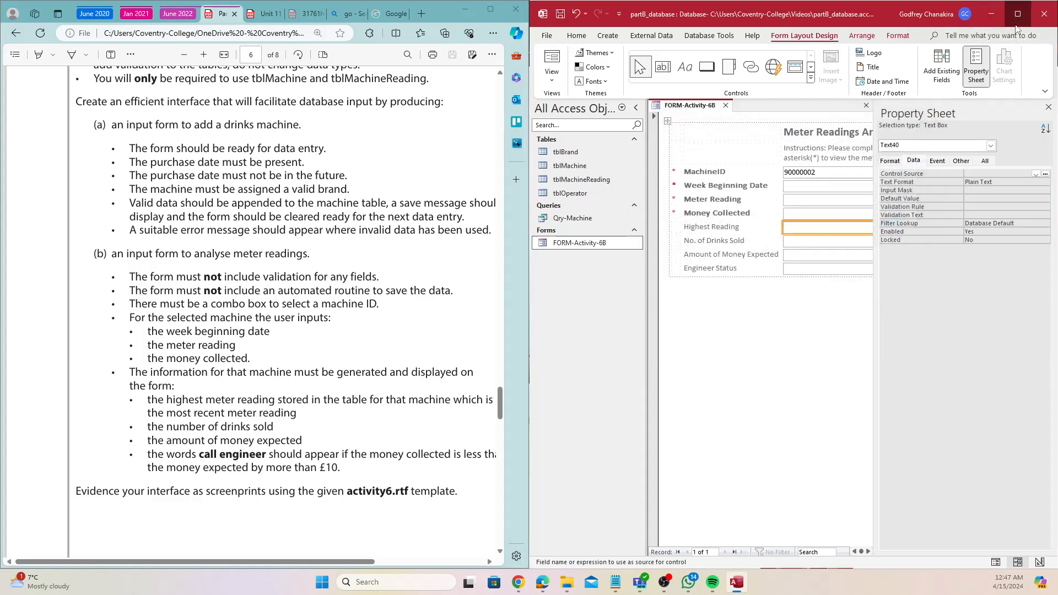
Maximize the database window and start the Highest Reading control source in an enlarged Expression Builder with DLookUp("[HighestReading]").
left_click(1018, 14)
left_click(1046, 174)
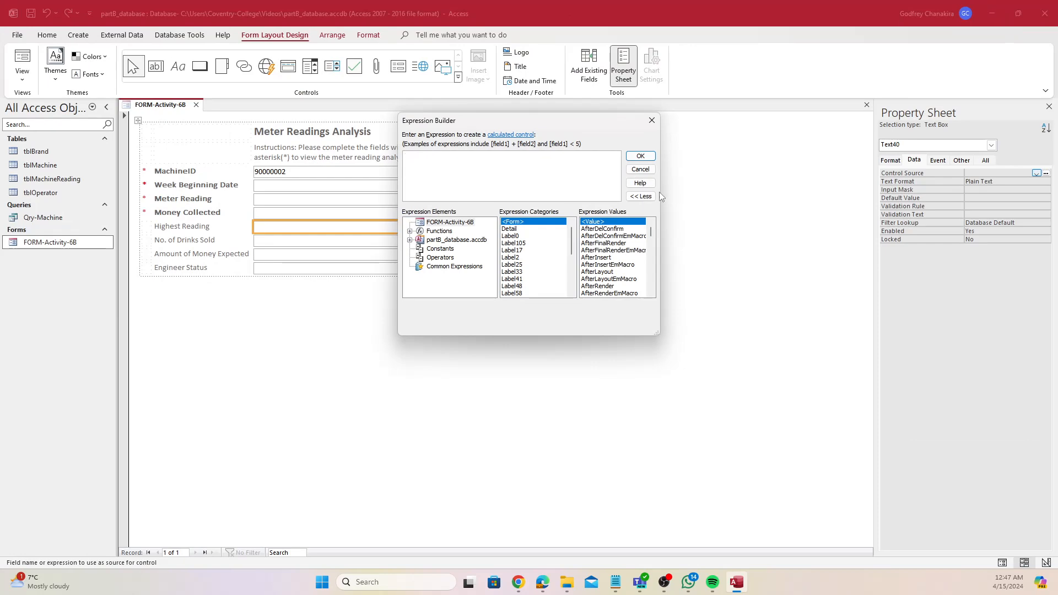
left_click_drag(660, 198, 930, 214)
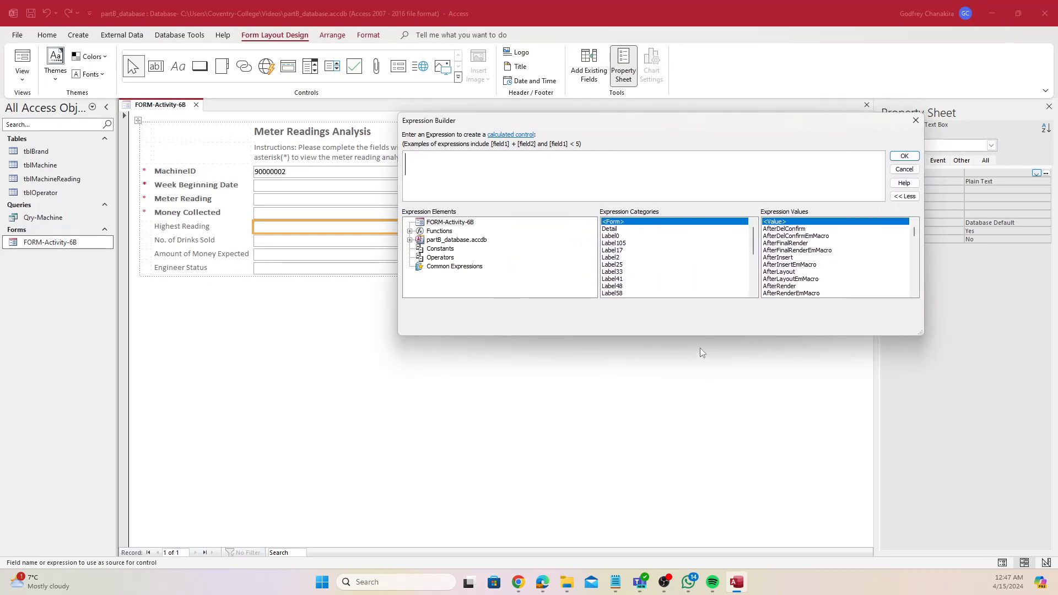
left_click_drag(700, 336, 702, 428)
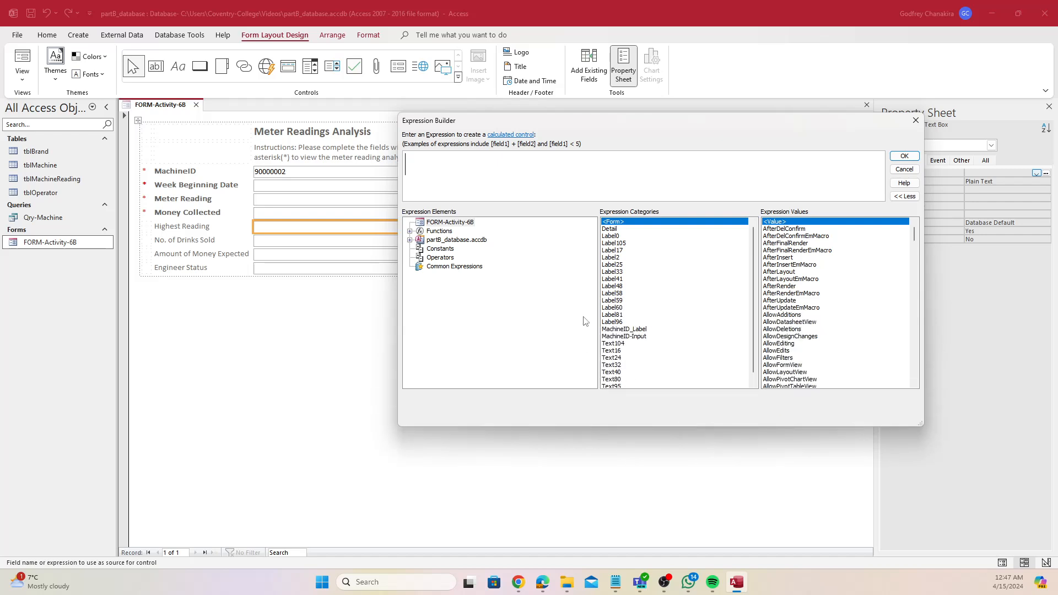
type("dlo")
key("Tab")
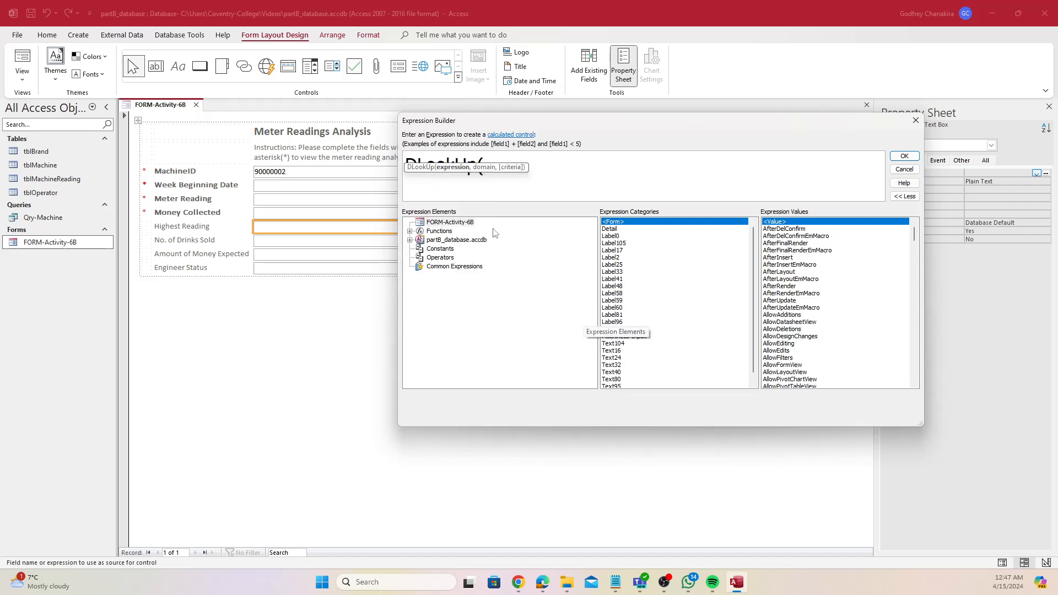
type("(")
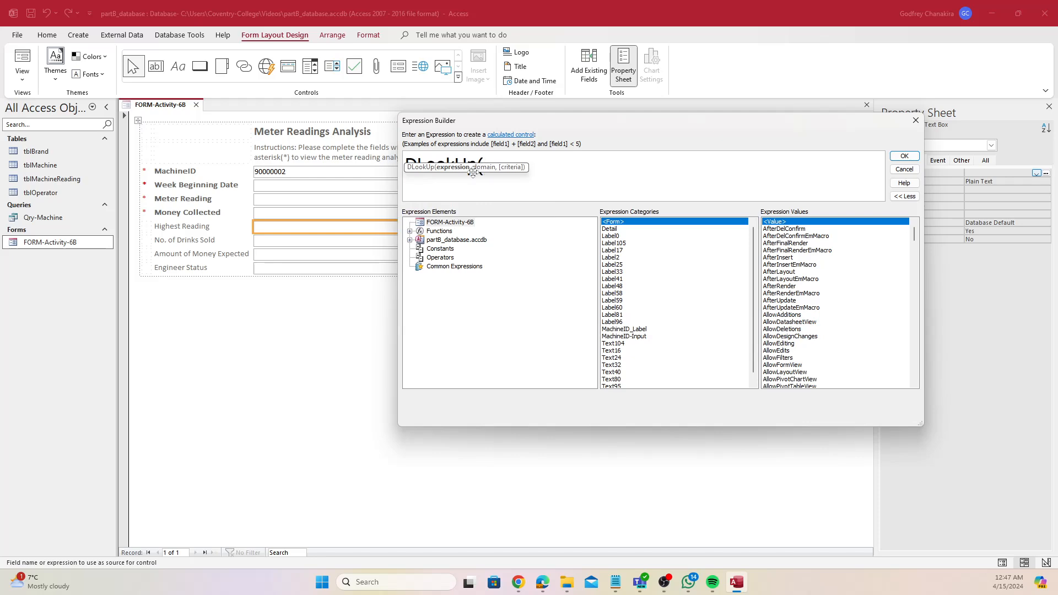
left_click_drag(563, 122, 604, 142)
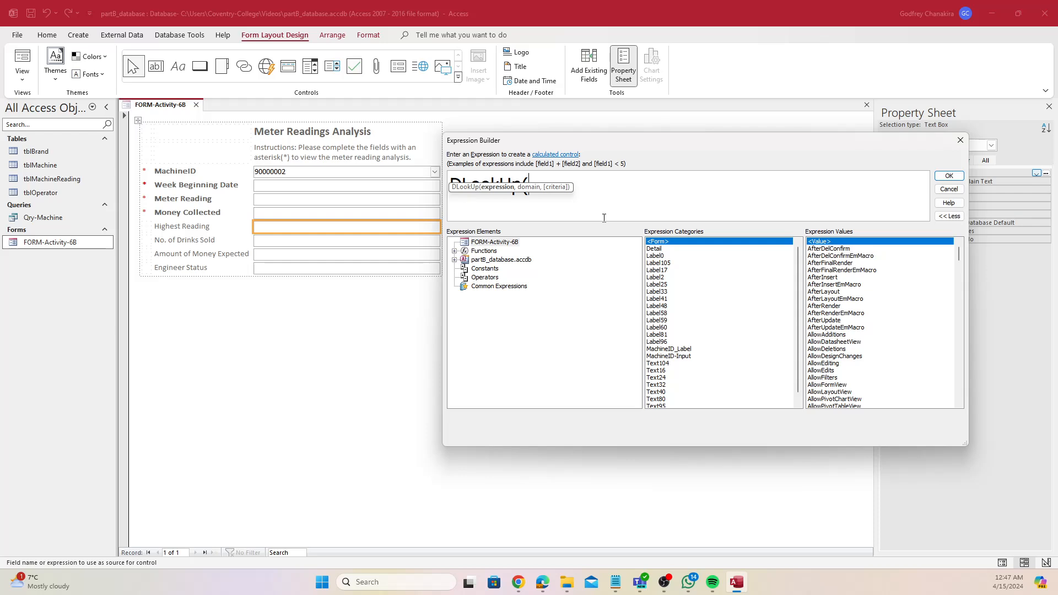
type("\"[HighestReading")
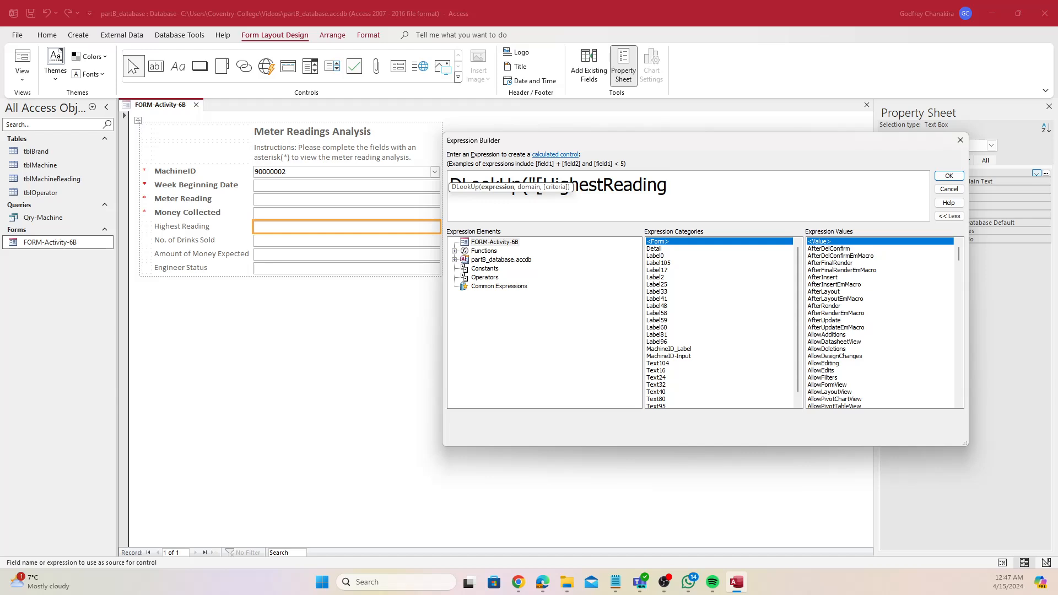
type("]\")")
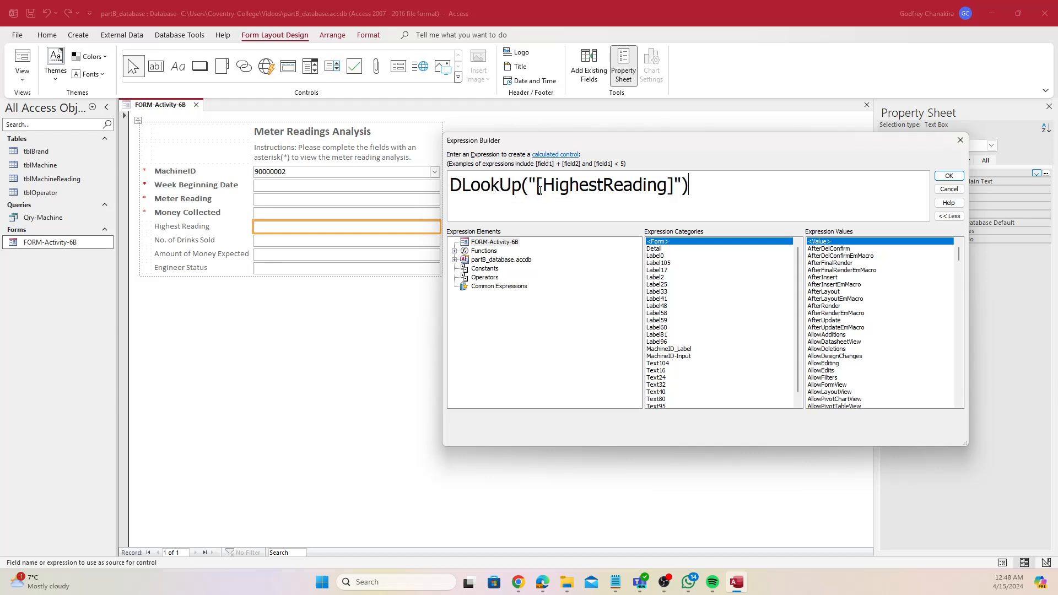
Add "Qry-Machine" as the DLookUp domain argument, followed by a comma for the criteria.
left_click(684, 187)
type(",")
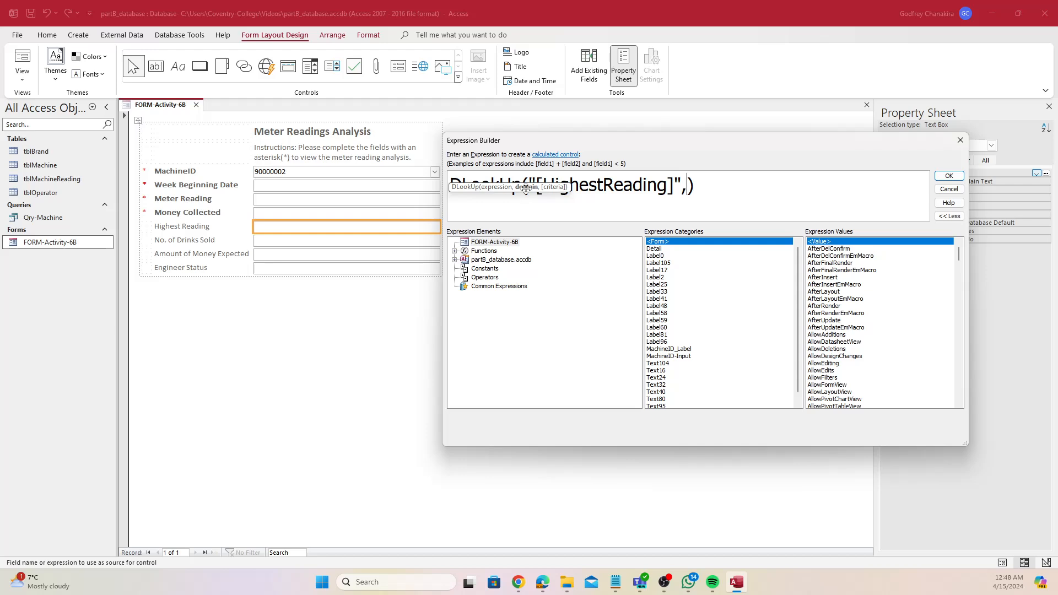
type("\"Qry-Macg")
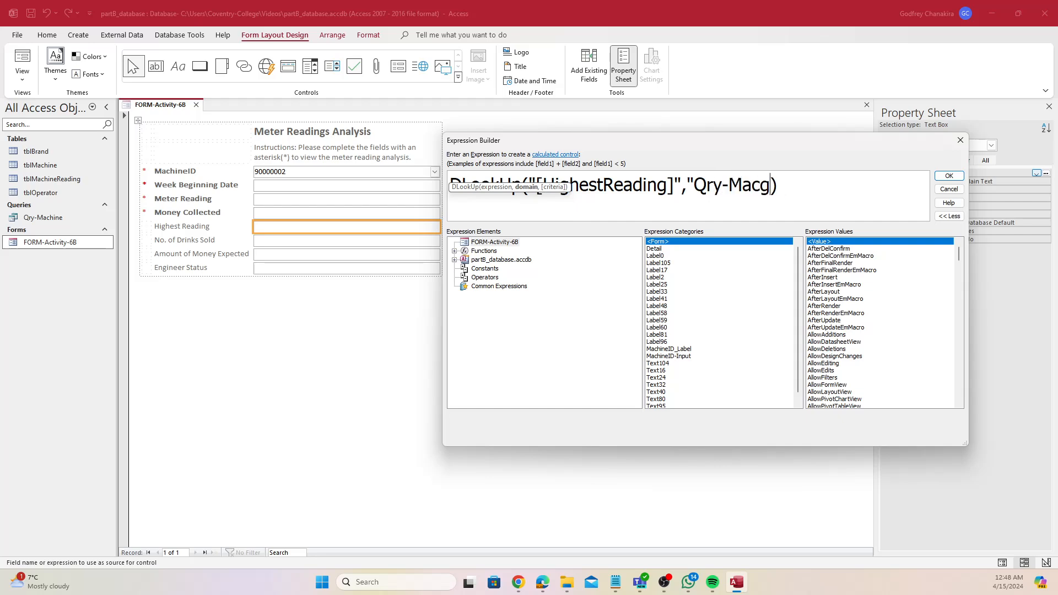
key("BackSpace")
type("gl")
key("BackSpace")
key("BackSpace")
type("hio")
key("BackSpace")
type("ne2")
key("BackSpace")
type("\",")
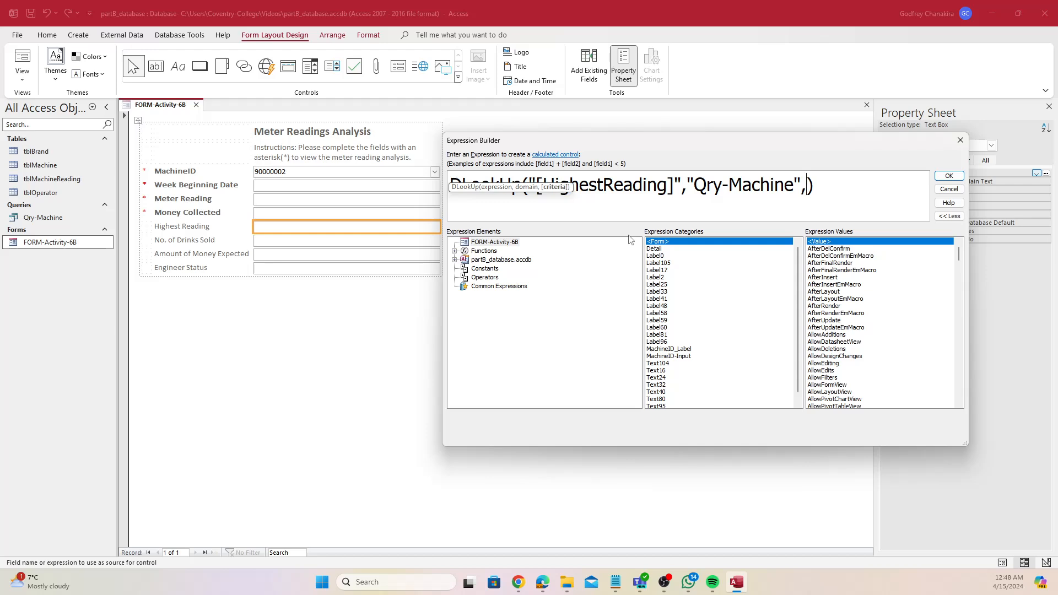
Apply DLookUp("[HighestReading]","Qry-Machine") without criteria as the Highest Reading control source.
left_click(617, 201)
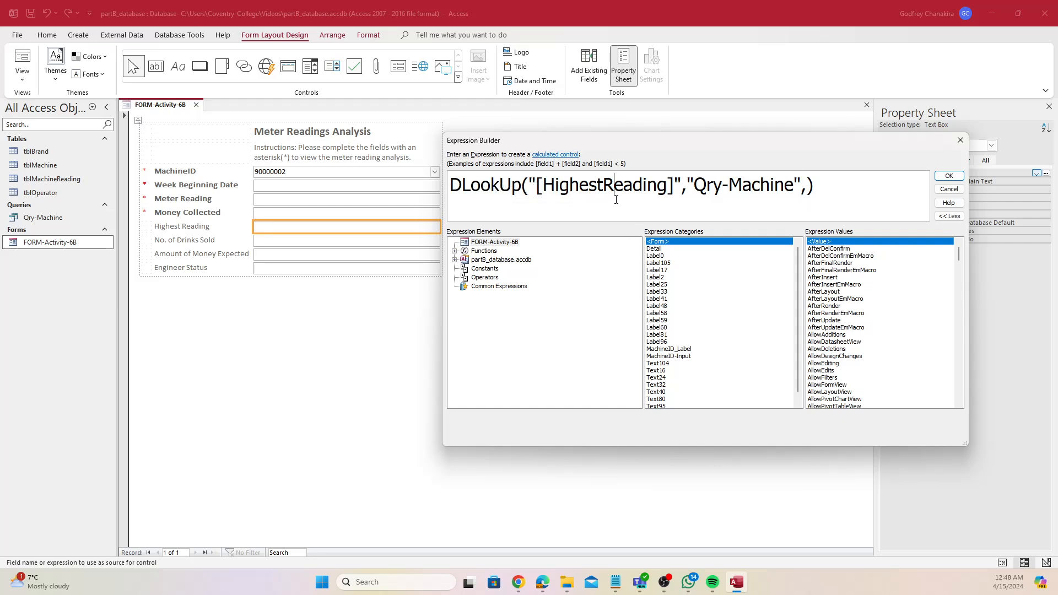
left_click(807, 182)
left_click_drag(815, 185, 595, 191)
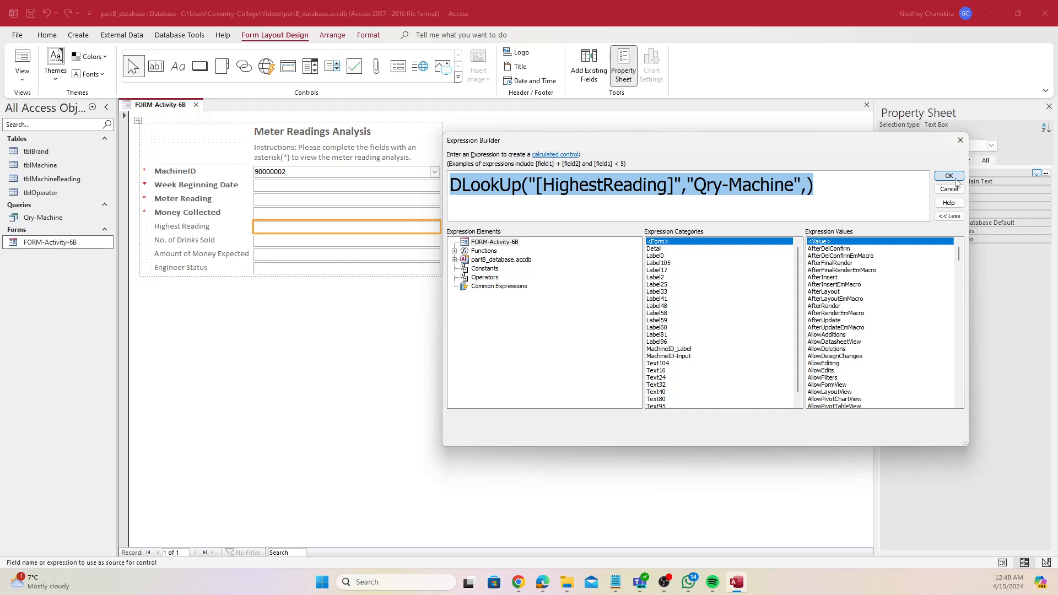
left_click(949, 176)
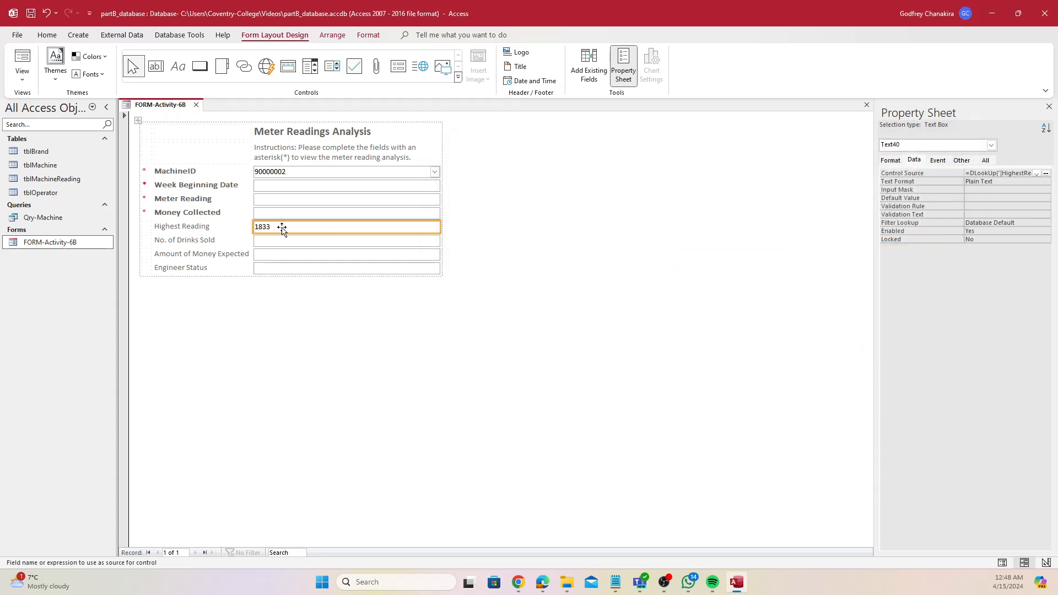
Show the form in Form View and compare its Highest Reading value with the records in tblMachineReading.
right_click(157, 102)
left_click(198, 154)
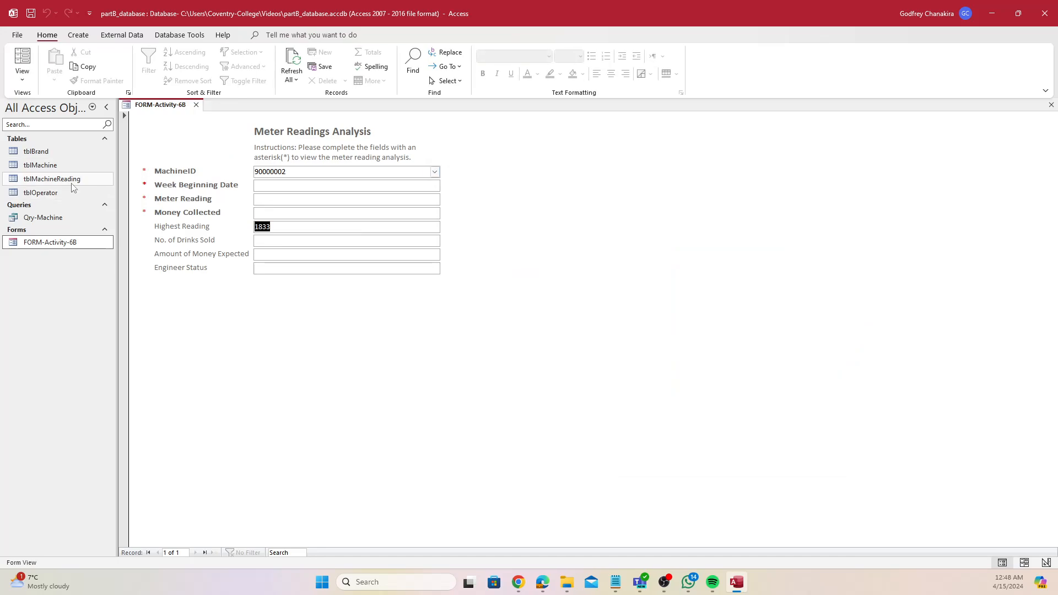
double_click(51, 179)
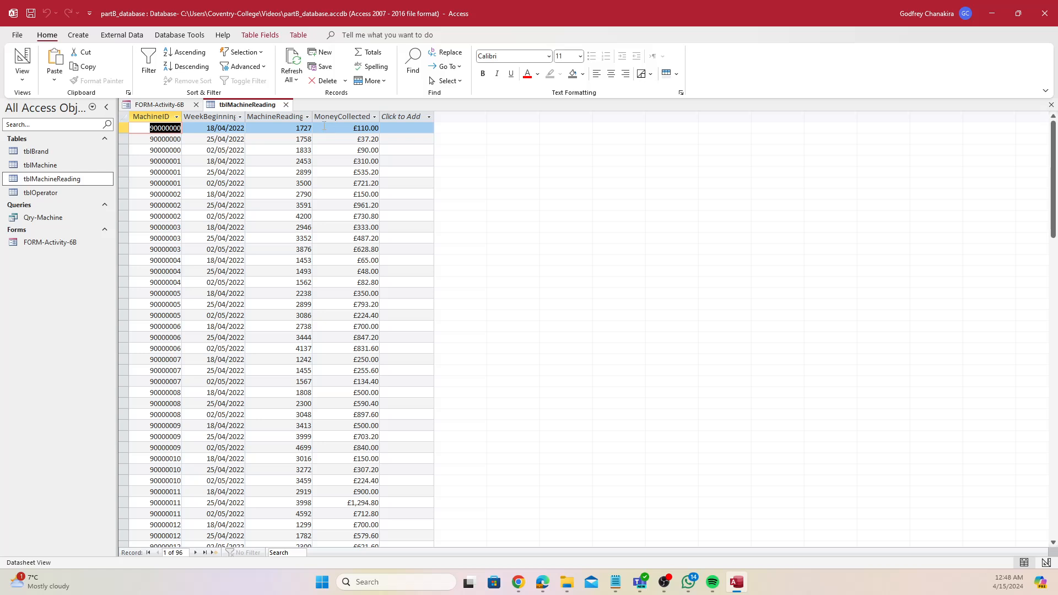
left_click(247, 149)
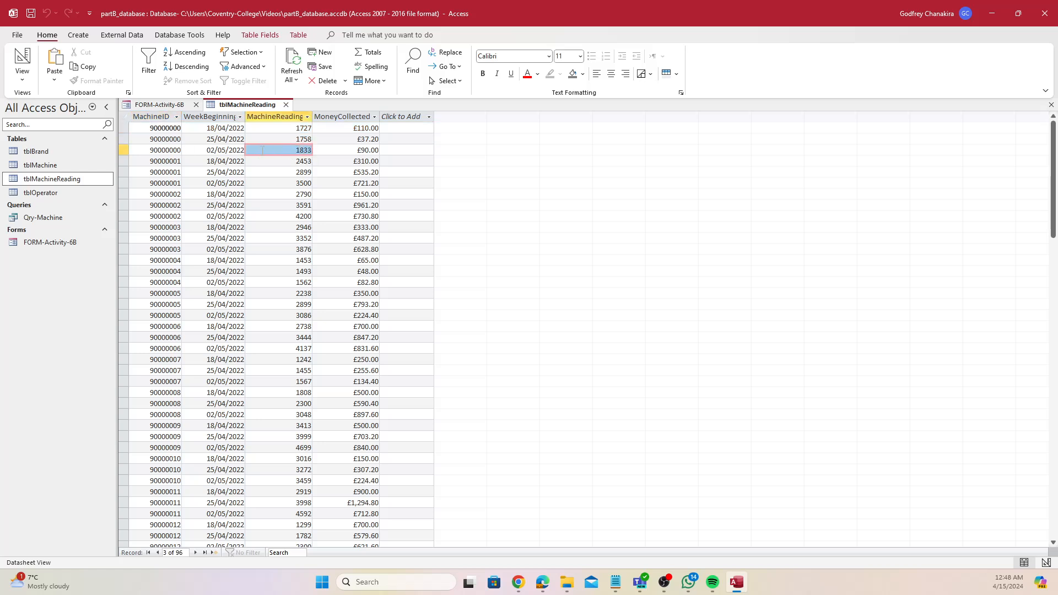
Test the Highest Reading lookup on FORM-Activity-6B by selecting MachineIDs 90000009, 90000018, 90000017 and 90000028.
left_click(160, 105)
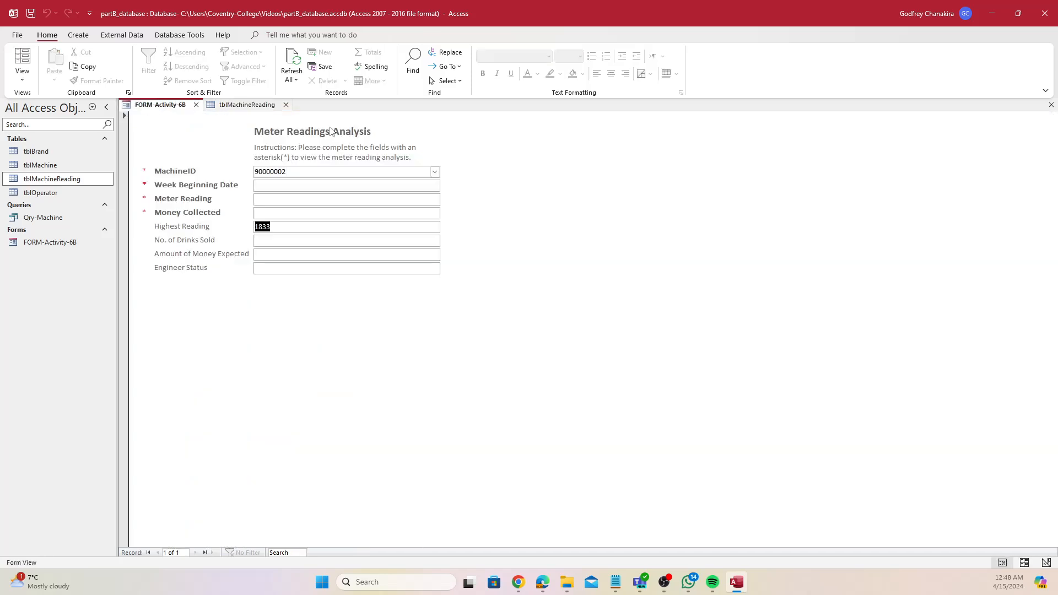
left_click(435, 171)
left_click(394, 255)
left_click(435, 172)
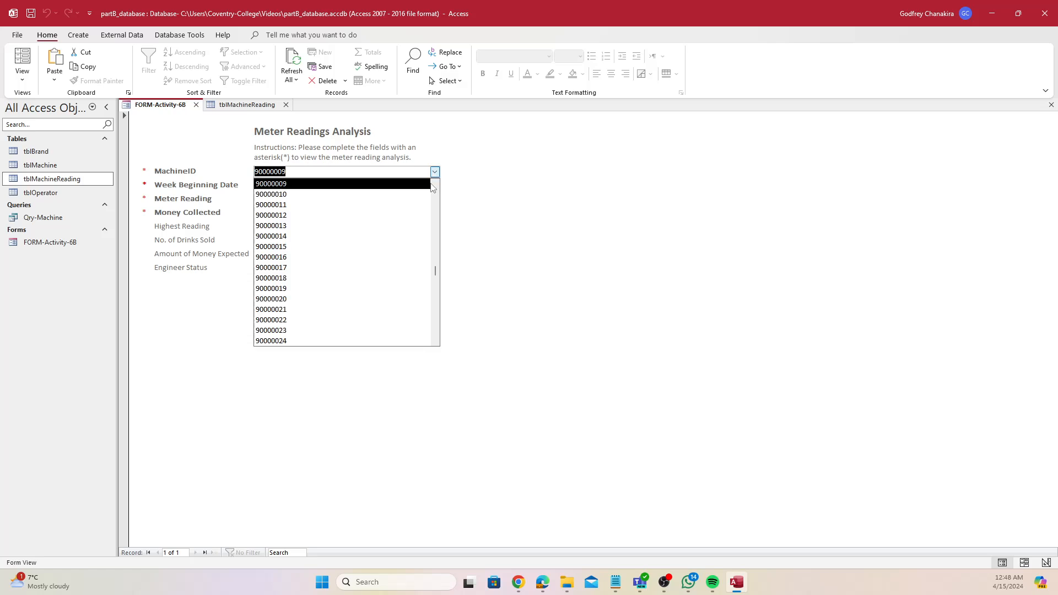
left_click(375, 278)
left_click(435, 172)
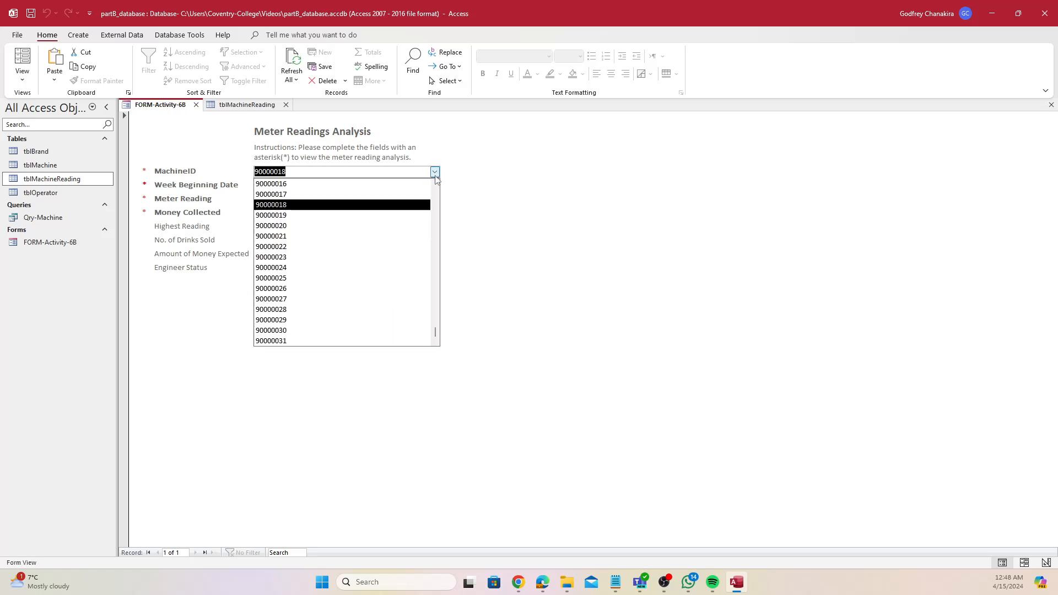
left_click(386, 194)
left_click(434, 172)
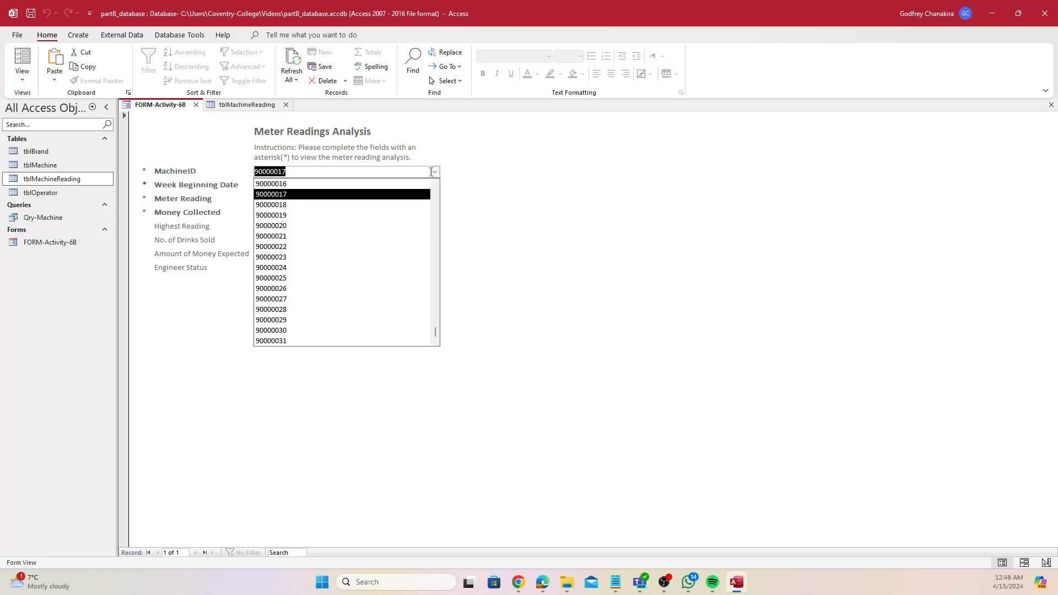
left_click(364, 309)
Show the form in Design View and inspect all properties of the MachineID combo box and Highest Reading text box.
right_click(150, 104)
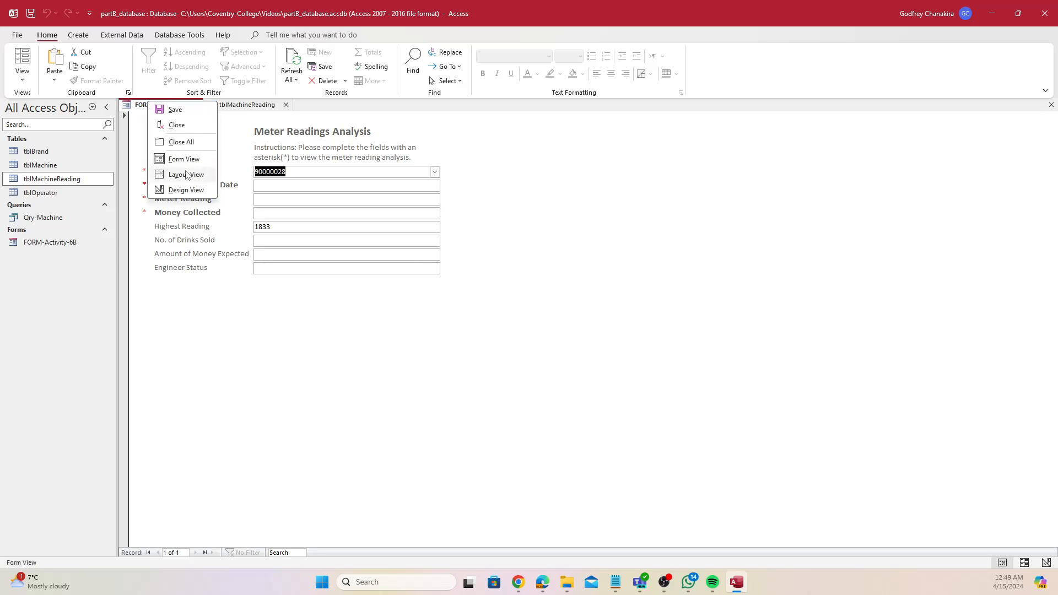
left_click(186, 190)
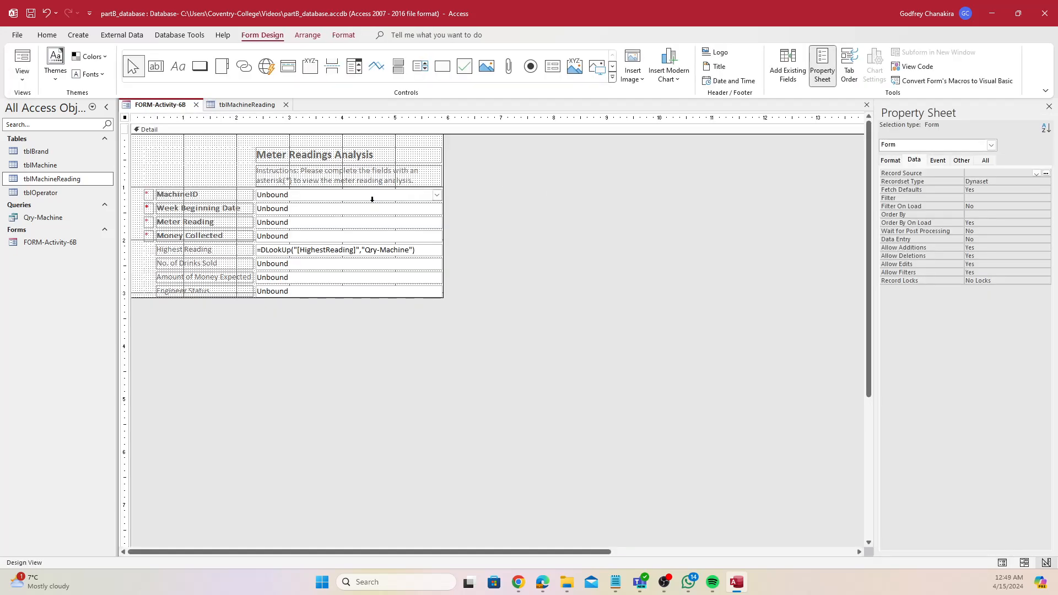
left_click(372, 199)
left_click(366, 196)
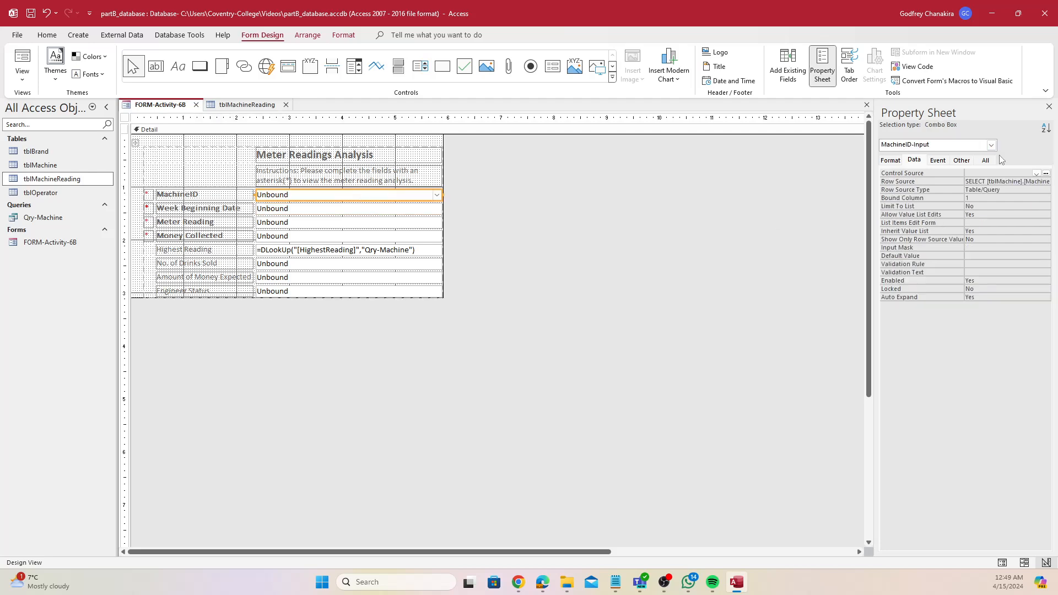
left_click(985, 161)
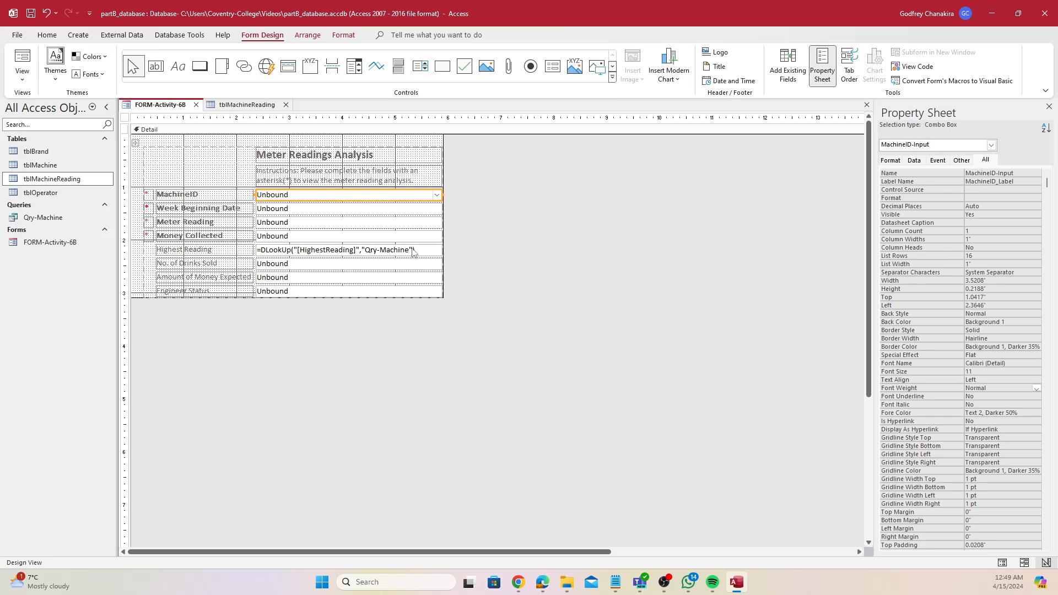
left_click(413, 250)
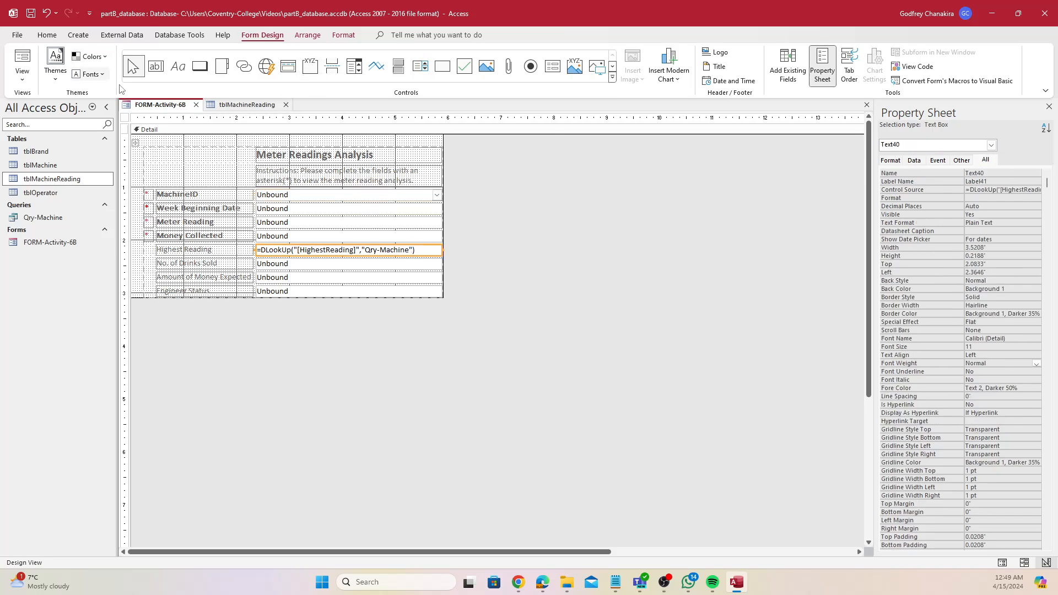
In Layout View, add "[MachineID]" as the criteria argument of the Highest Reading DLookUp and apply the expression.
right_click(157, 105)
left_click(208, 177)
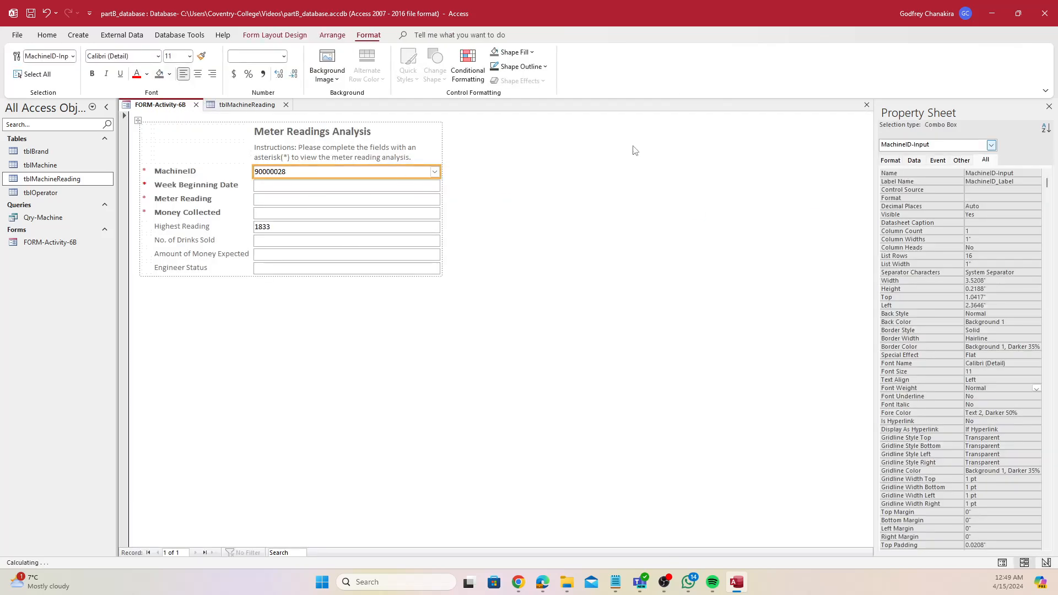
left_click(348, 238)
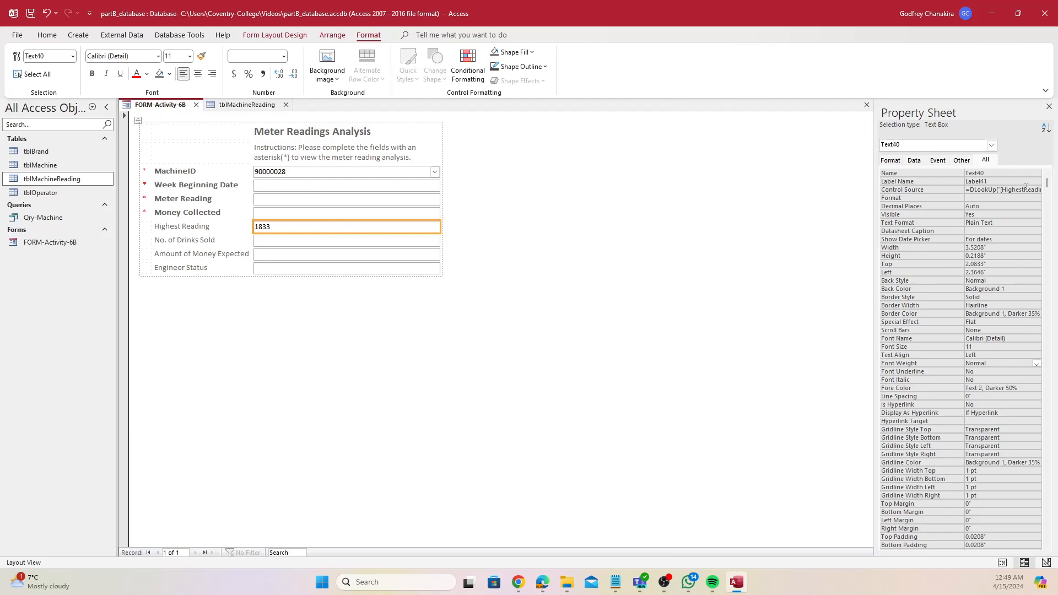
left_click(1025, 189)
left_click(1037, 189)
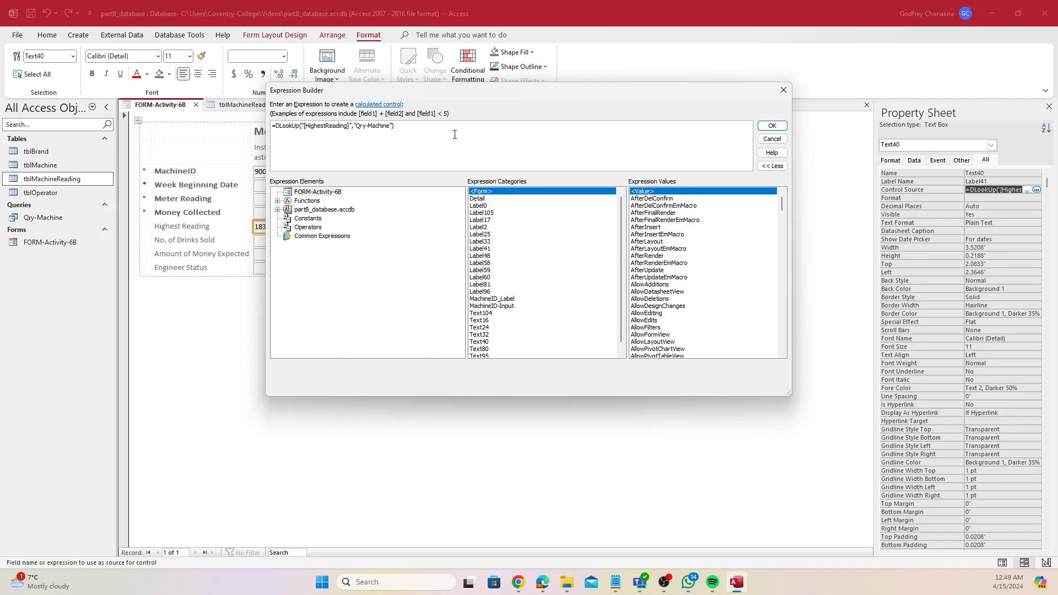
scroll(455, 135, "up", 4, "ctrl")
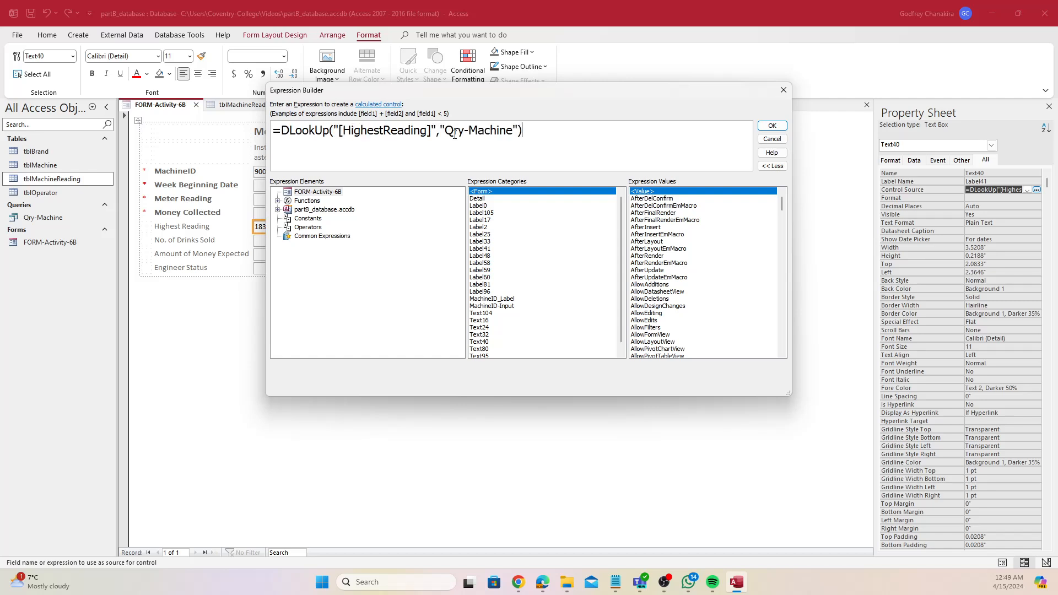
left_click(615, 135)
type(",")
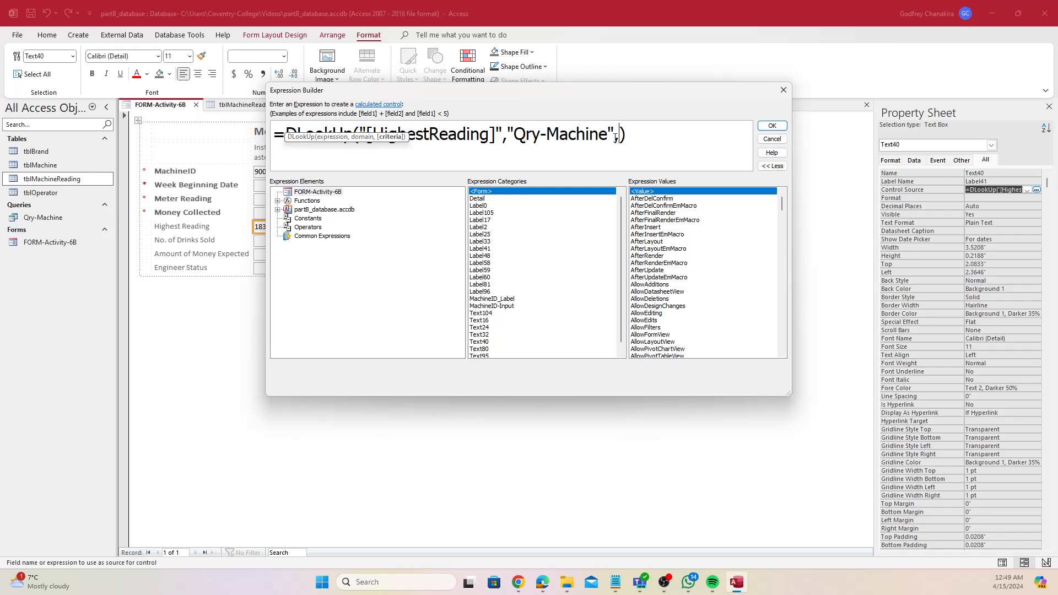
type("\"")
type("[Machine")
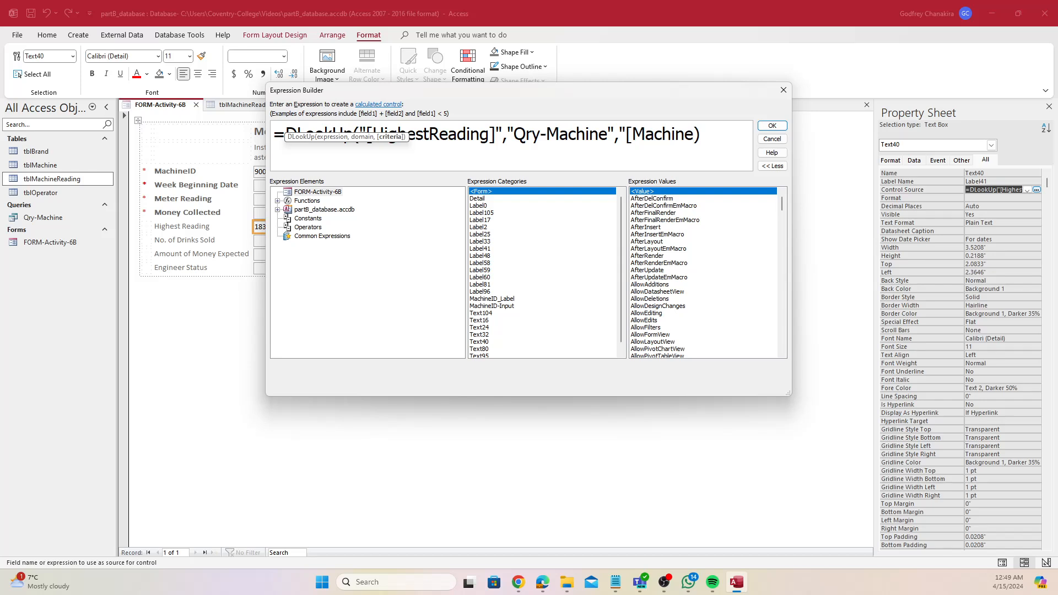
type("ID]\"")
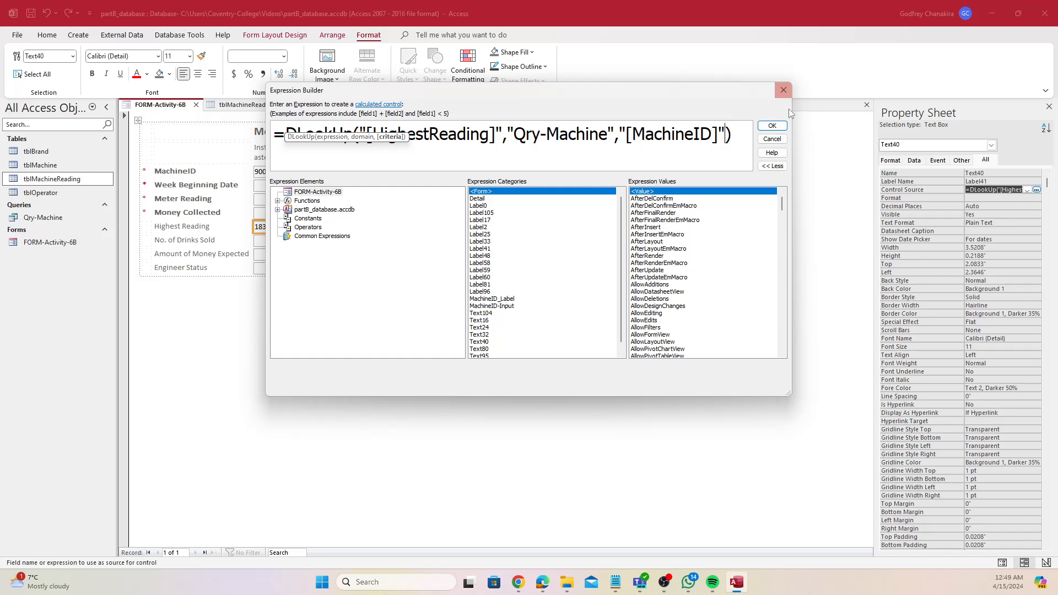
left_click(766, 126)
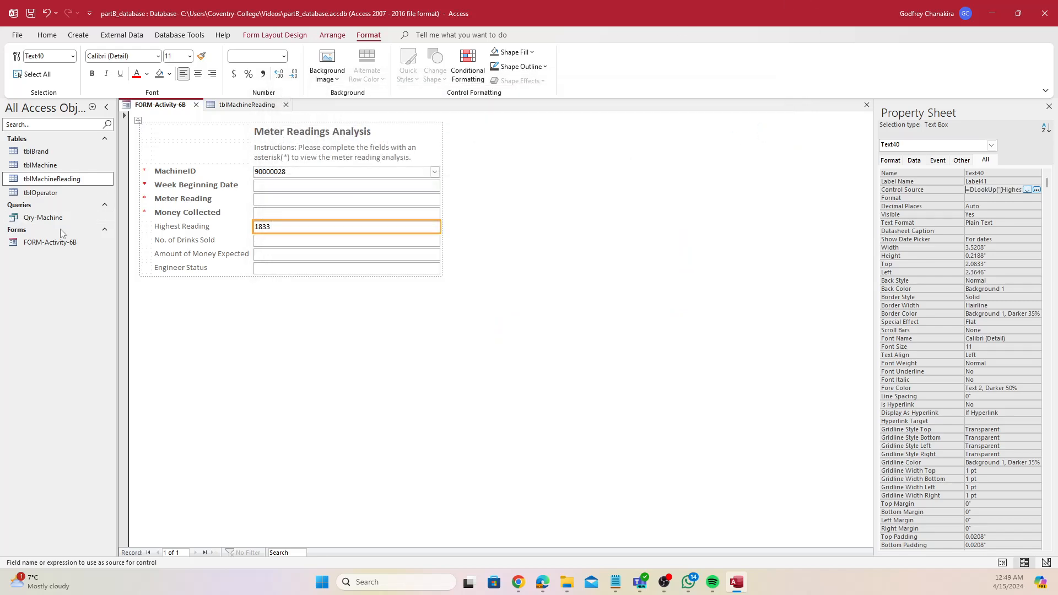
Check the MachineID field in the design of Qry-Machine, and close the query.
right_click(58, 216)
left_click(87, 238)
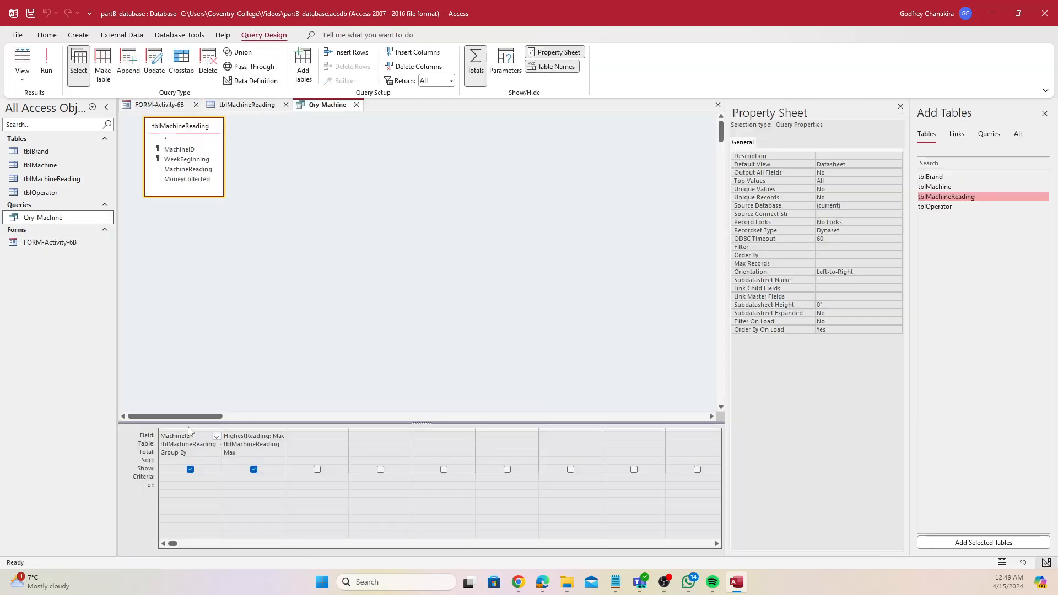
left_click(189, 430)
left_click(188, 429)
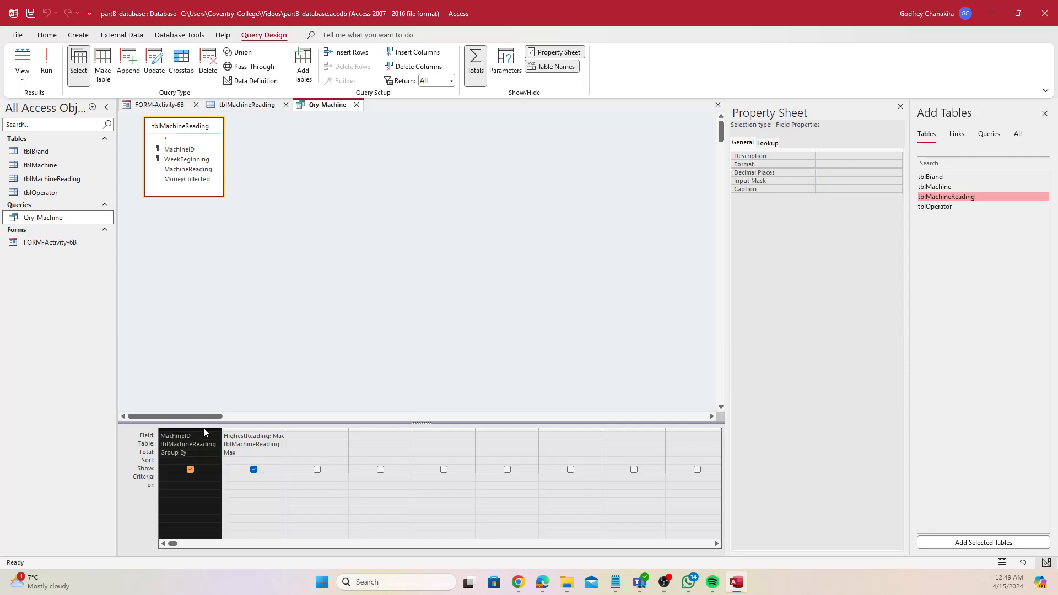
left_click(357, 105)
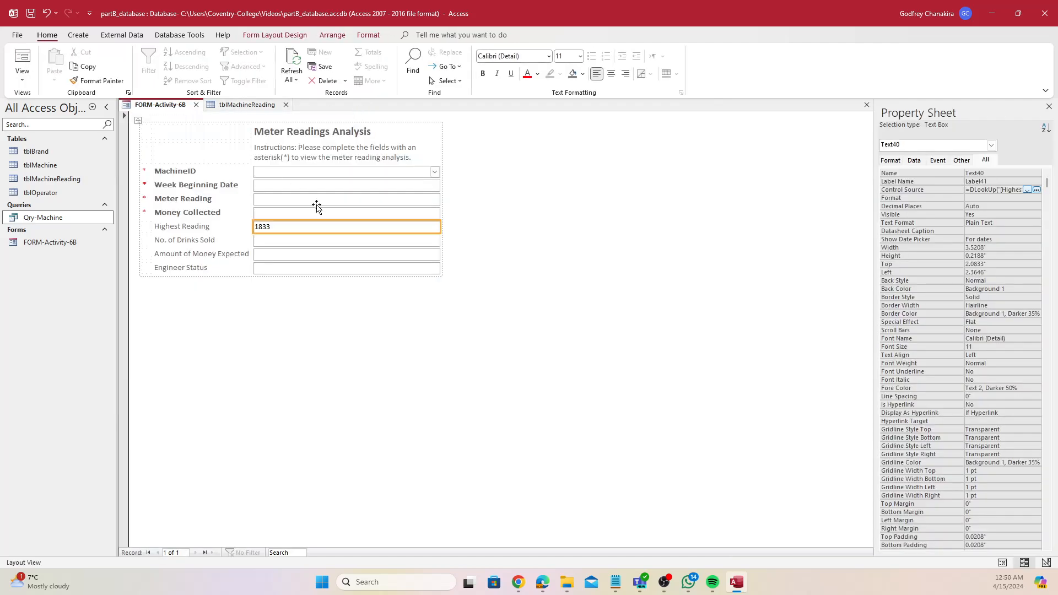
Append &Forms![FORM-Activity-6B] after "[MachineID]" in the criteria of the Highest Reading text box's DLookUp expression.
left_click(314, 174)
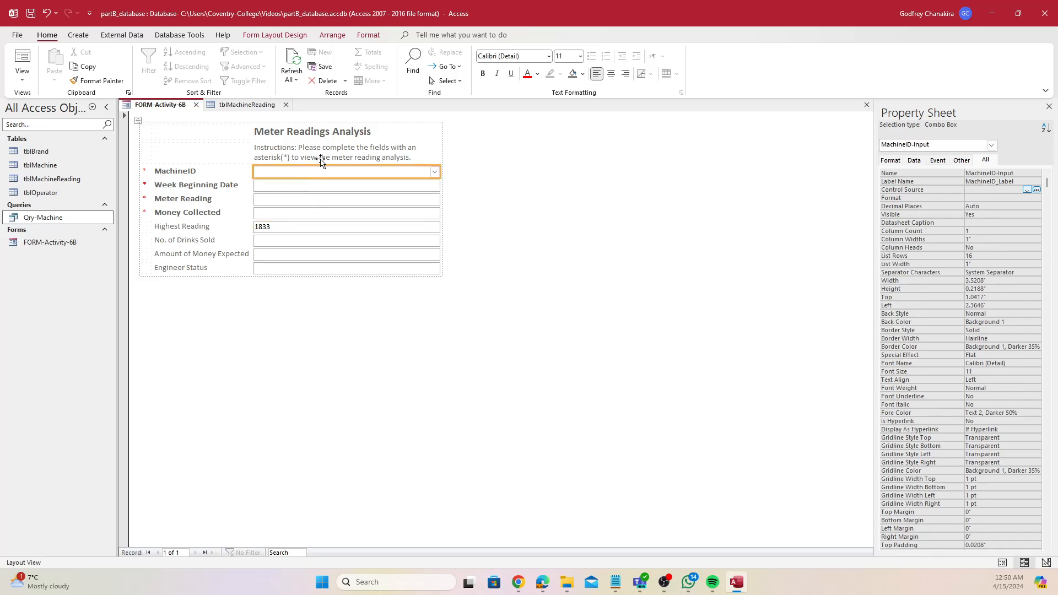
left_click(310, 227)
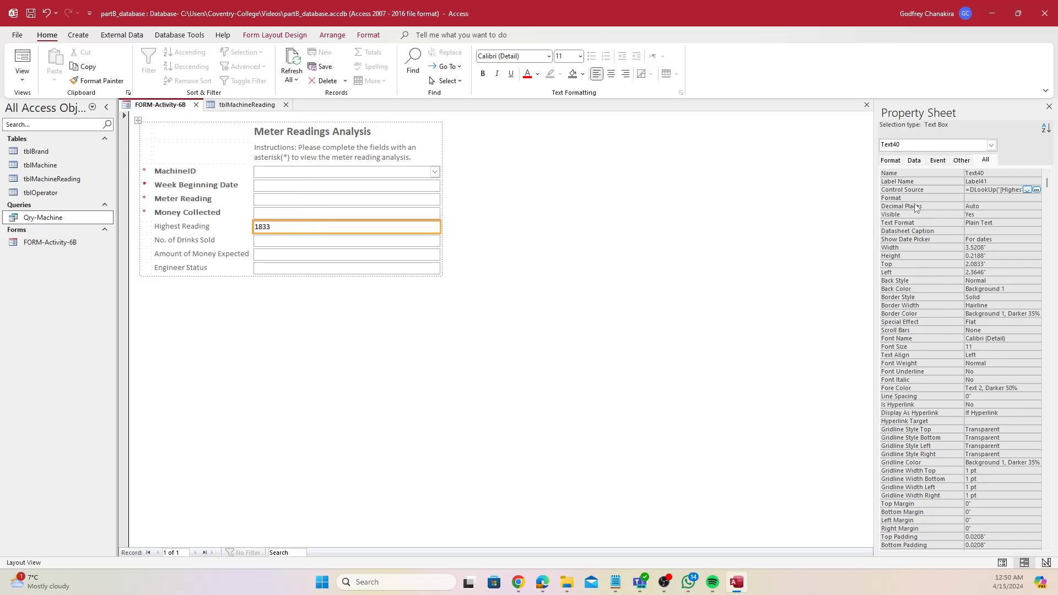
left_click(1032, 190)
scroll(459, 151, "up", 2)
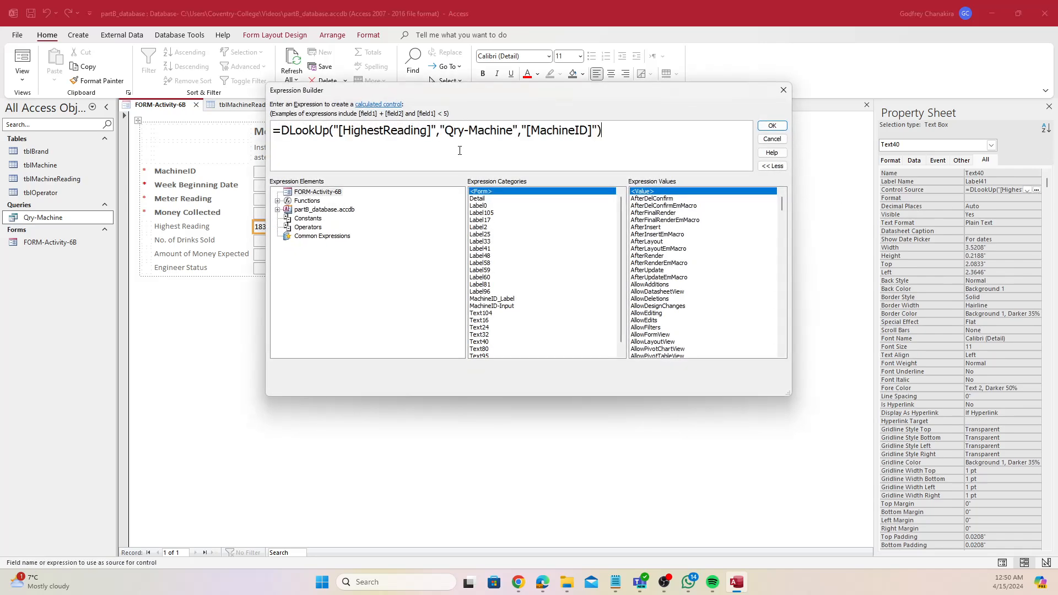
scroll(460, 150, "up", 3)
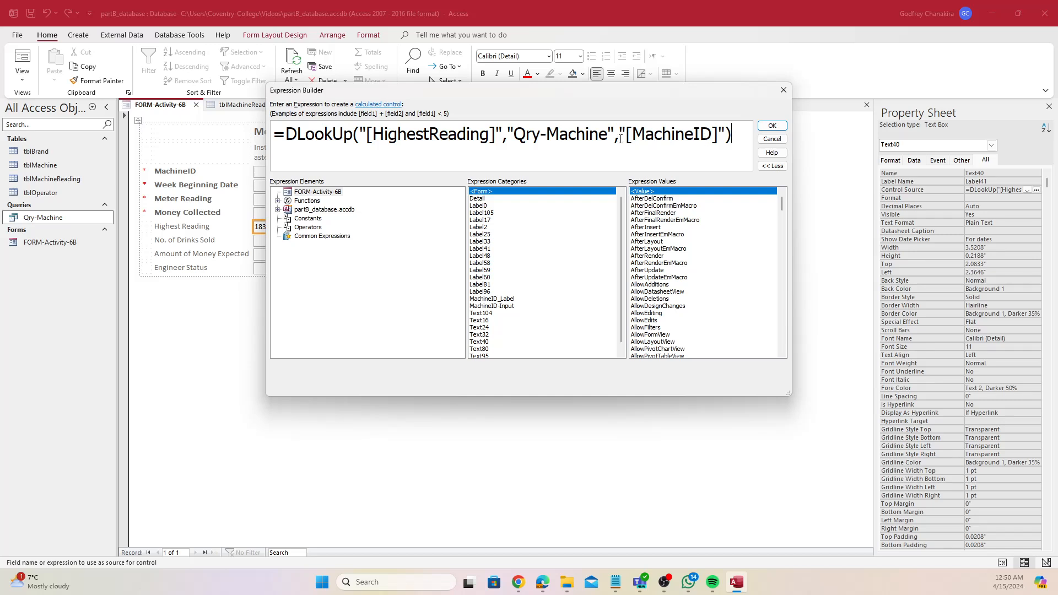
left_click(725, 133)
type("&")
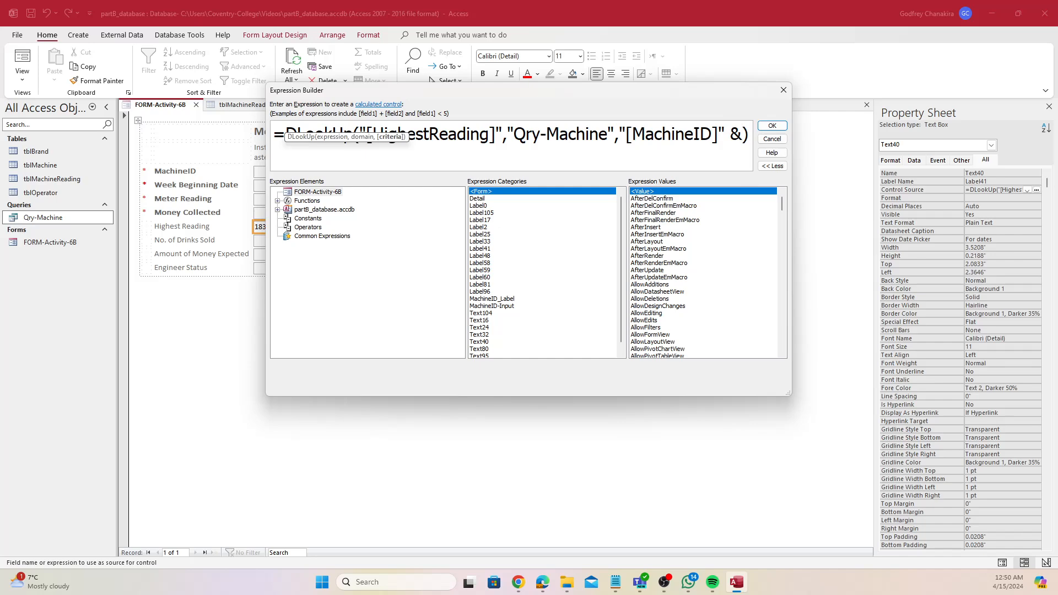
type("Forms")
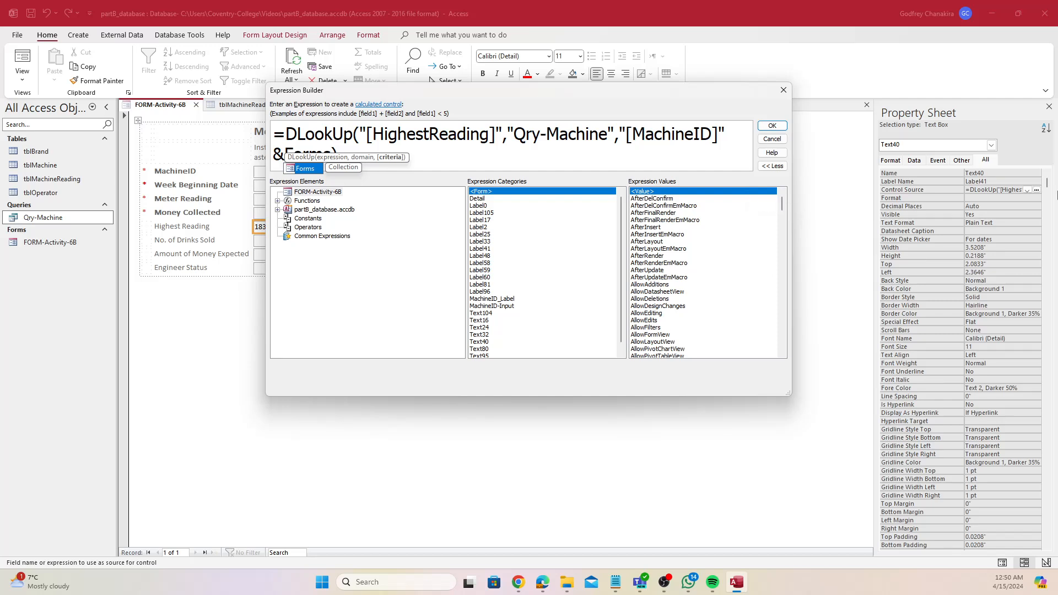
type("!")
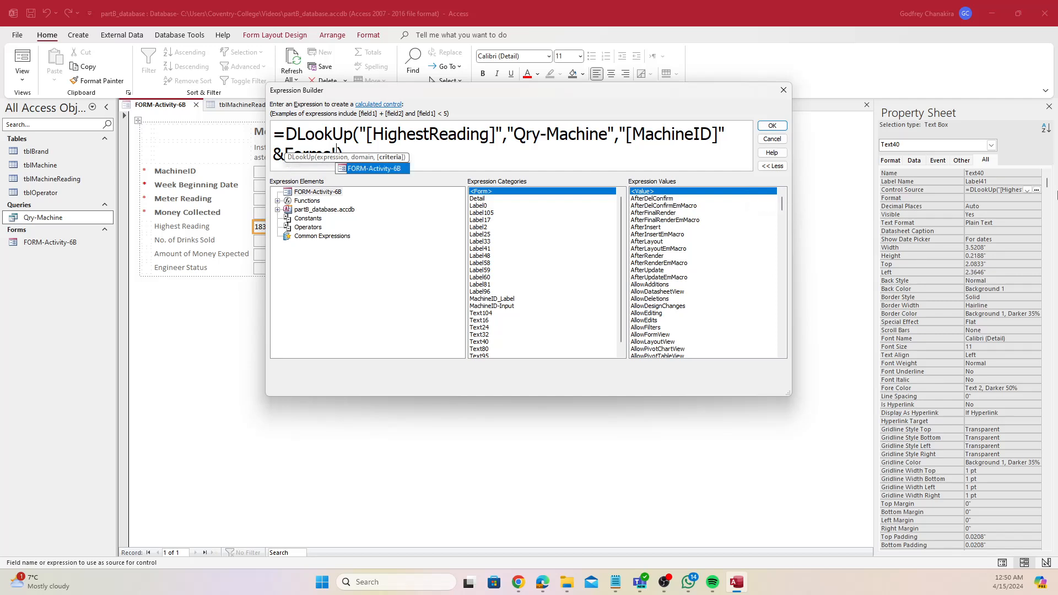
key("Tab")
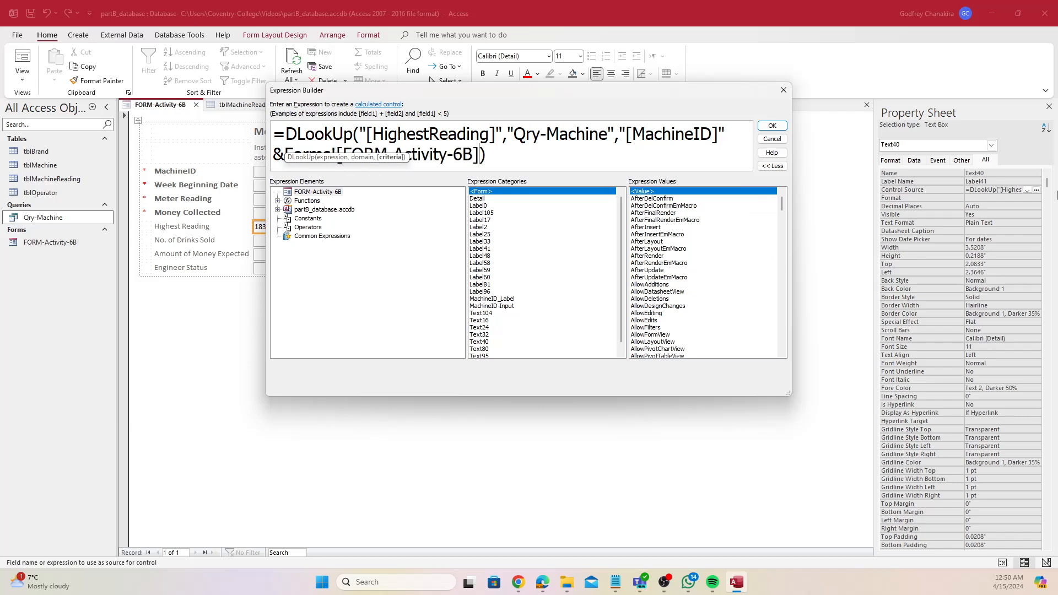
Complete the form reference in the criteria with the combo box control ![MachineID-Input].
type(".")
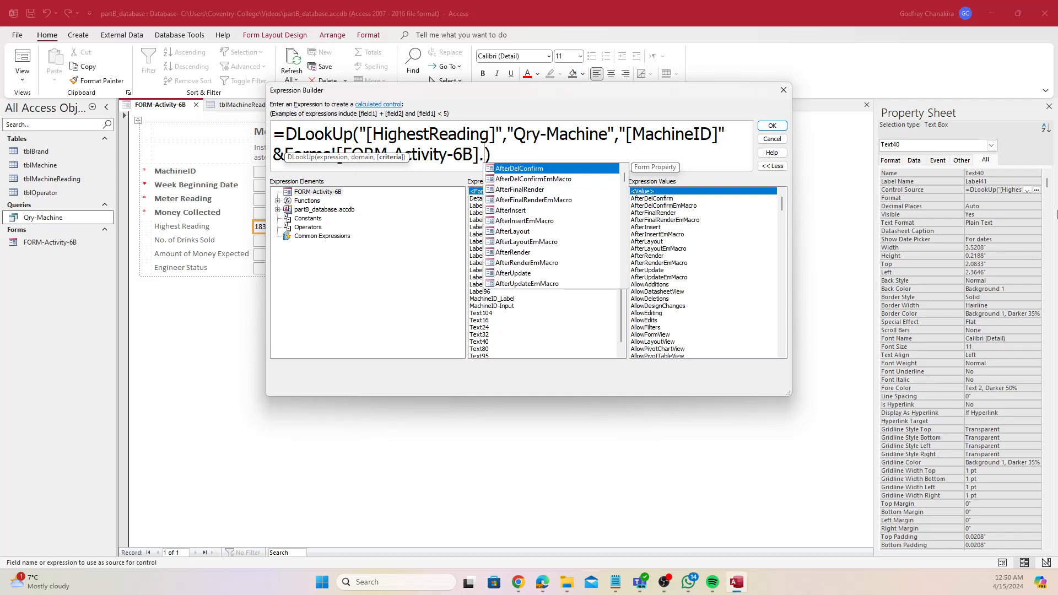
key("BackSpace")
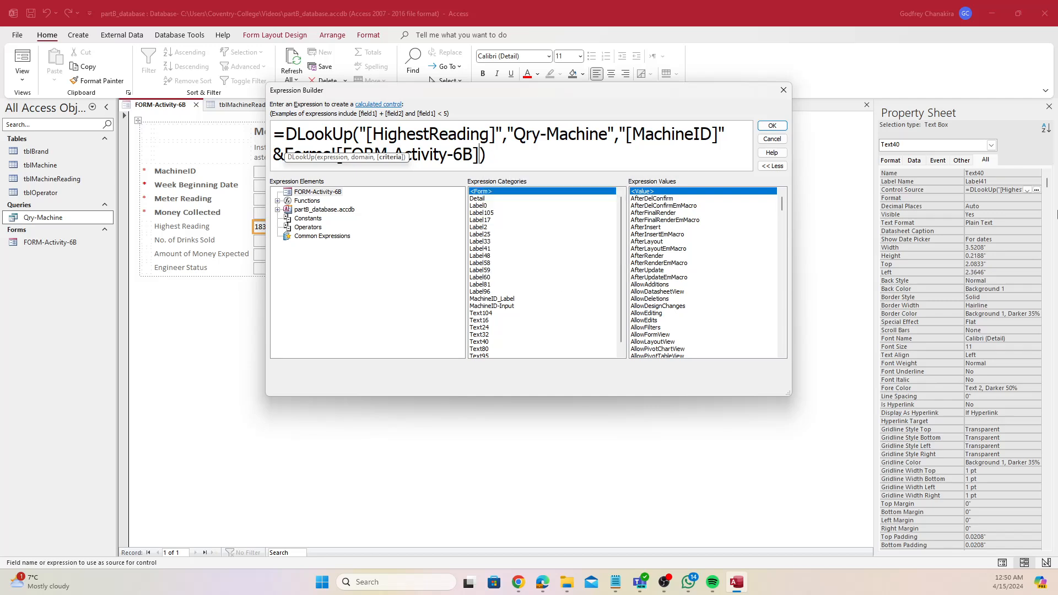
type("!")
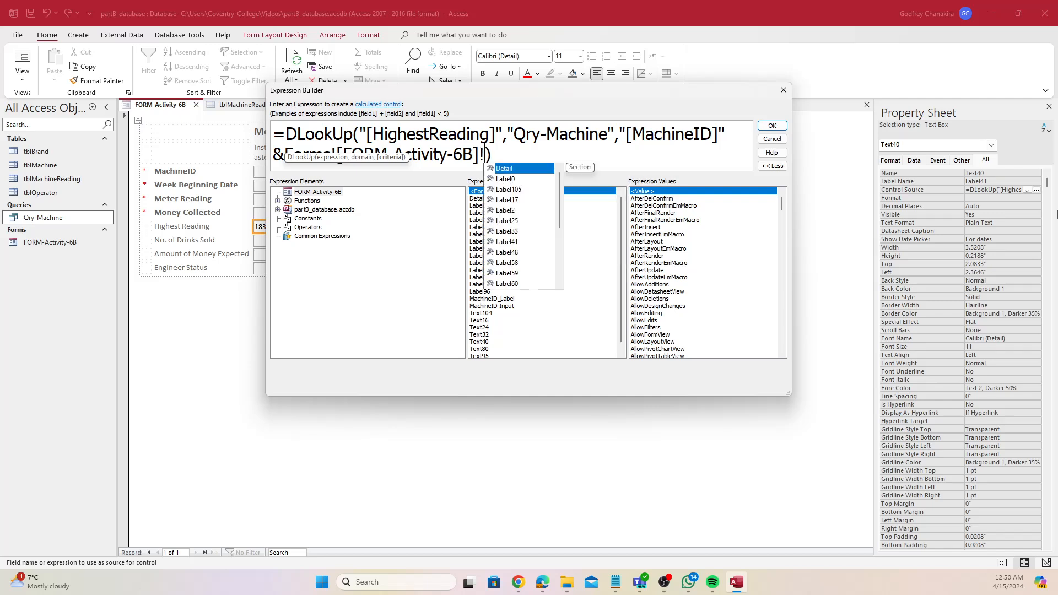
type("ma")
key("Down")
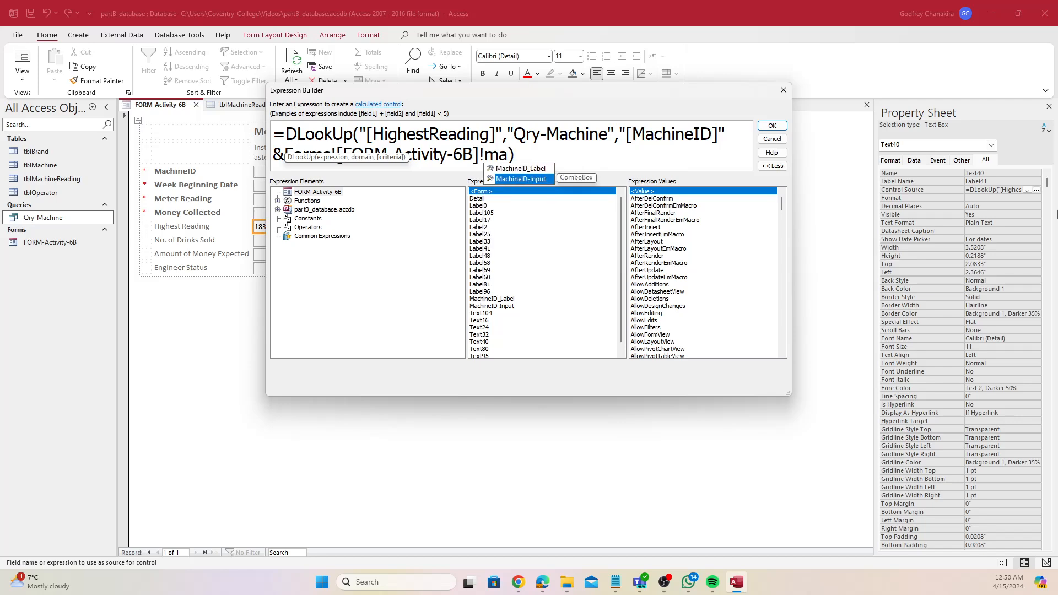
key("Tab")
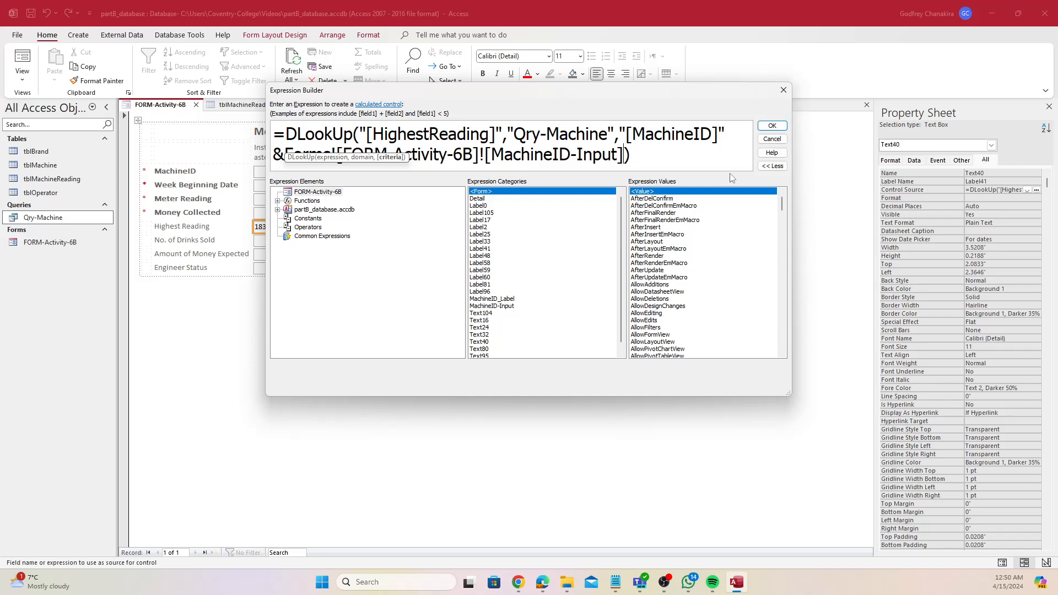
left_click(718, 155)
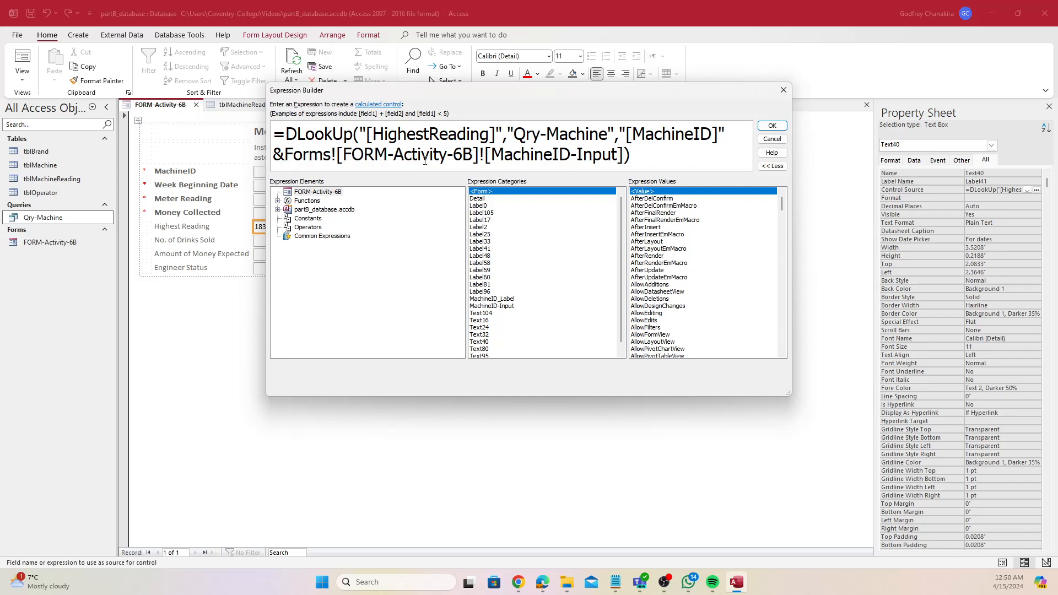
Copy the whole DLookUp expression and paste it over the existing text in a maximized Notepad window.
left_click_drag(624, 155, 405, 155)
left_click_drag(671, 150, 274, 135)
key("ctrl+c")
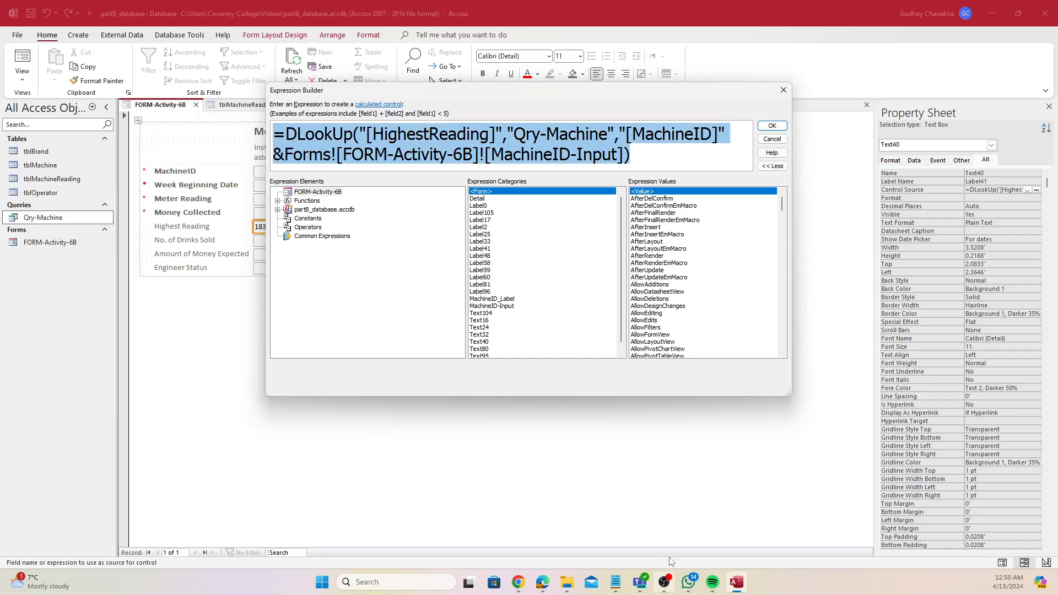
left_click(617, 583)
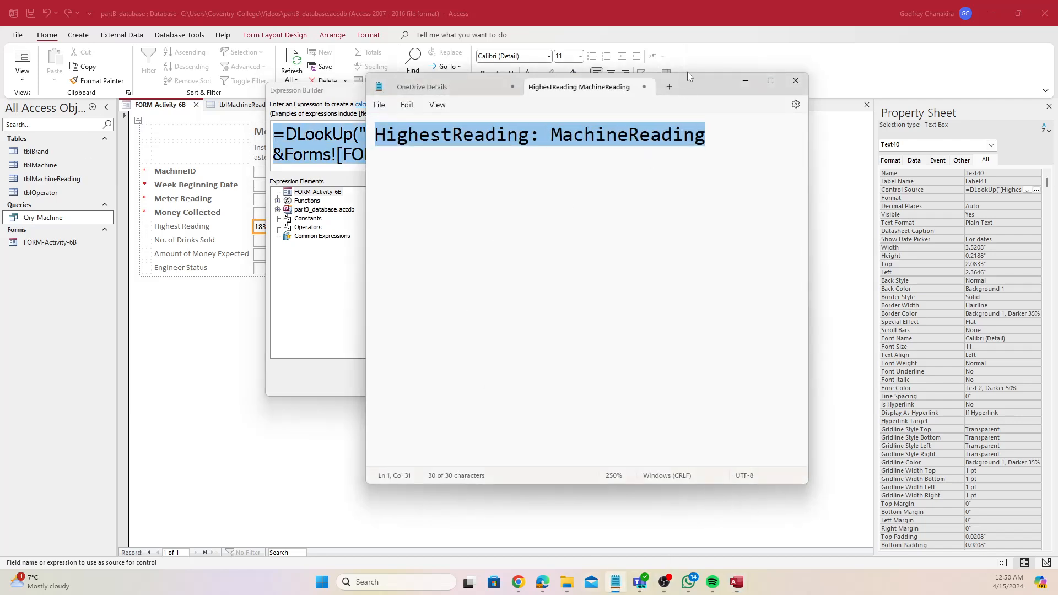
double_click(717, 90)
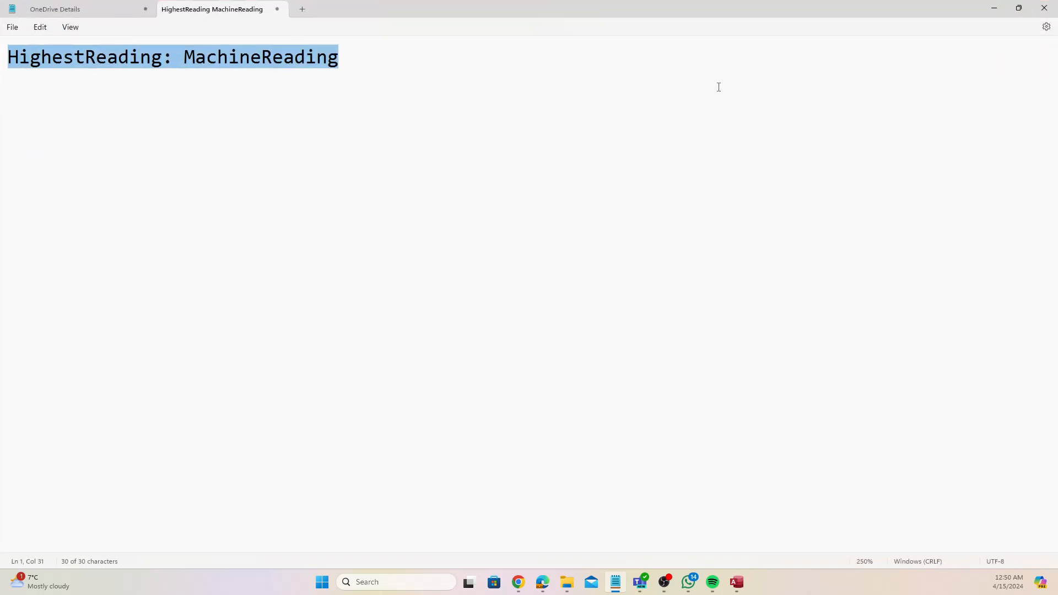
key("ctrl+v")
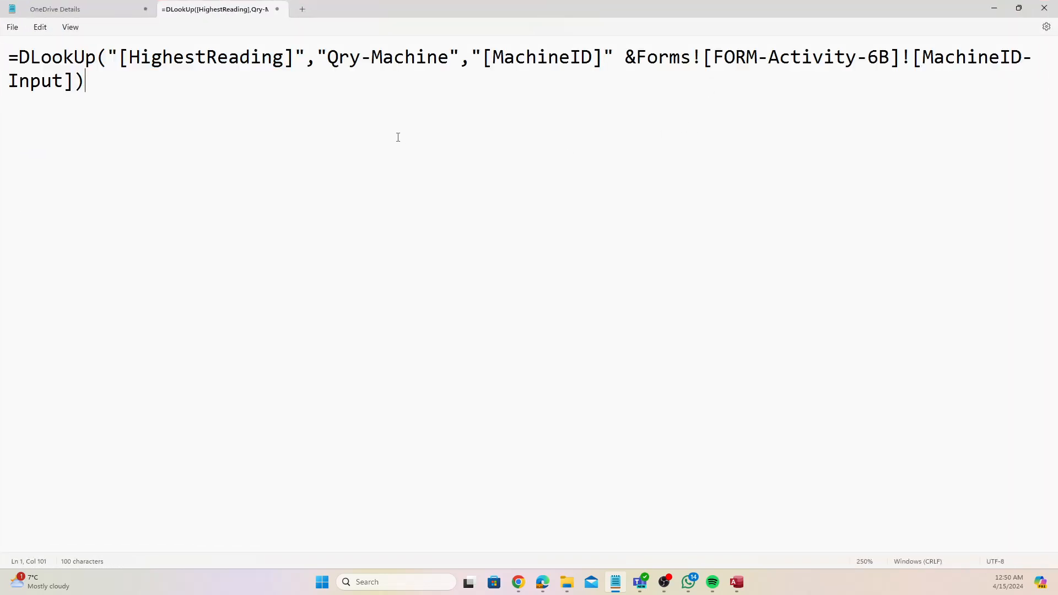
scroll(208, 156, "down", 4)
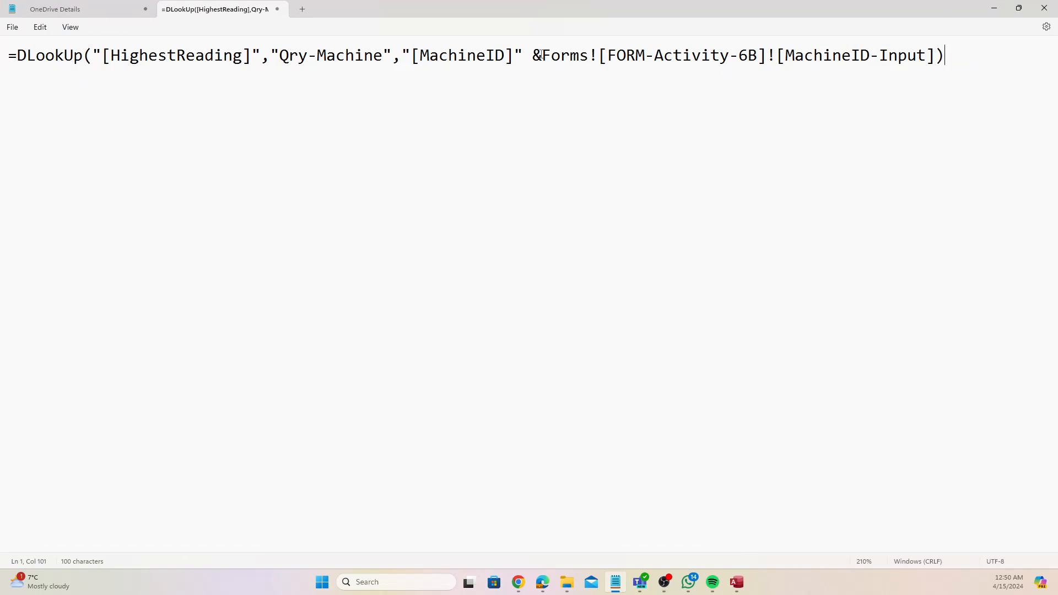
Take the criteria out of the pasted DLookUp, highlight [HighestReading] and "Qry-Machine" in turn, and paste the criteria back.
left_click_drag(401, 56, 941, 70)
key("ctrl+c")
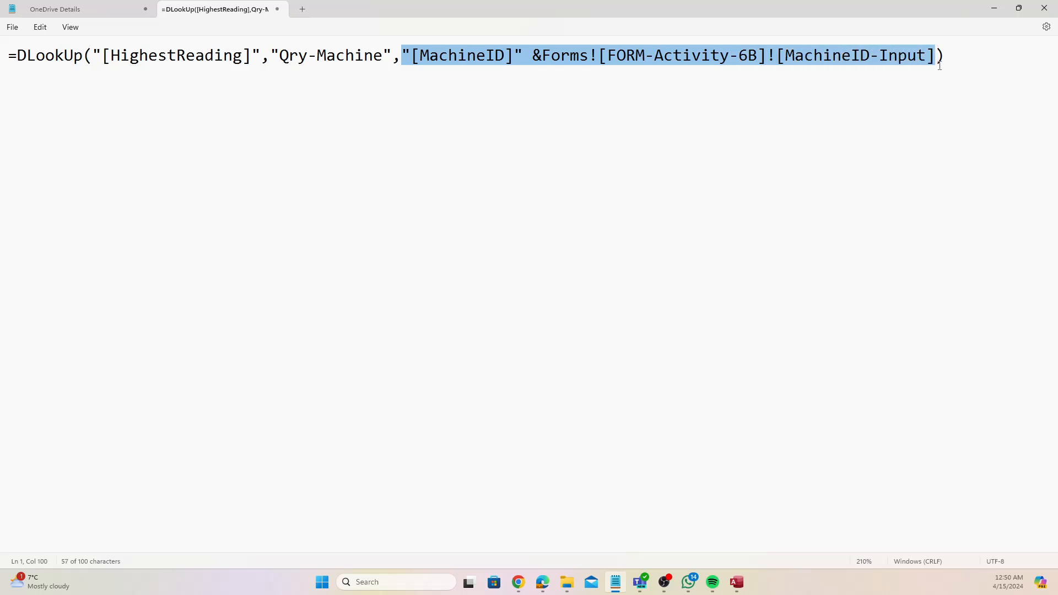
key("Delete")
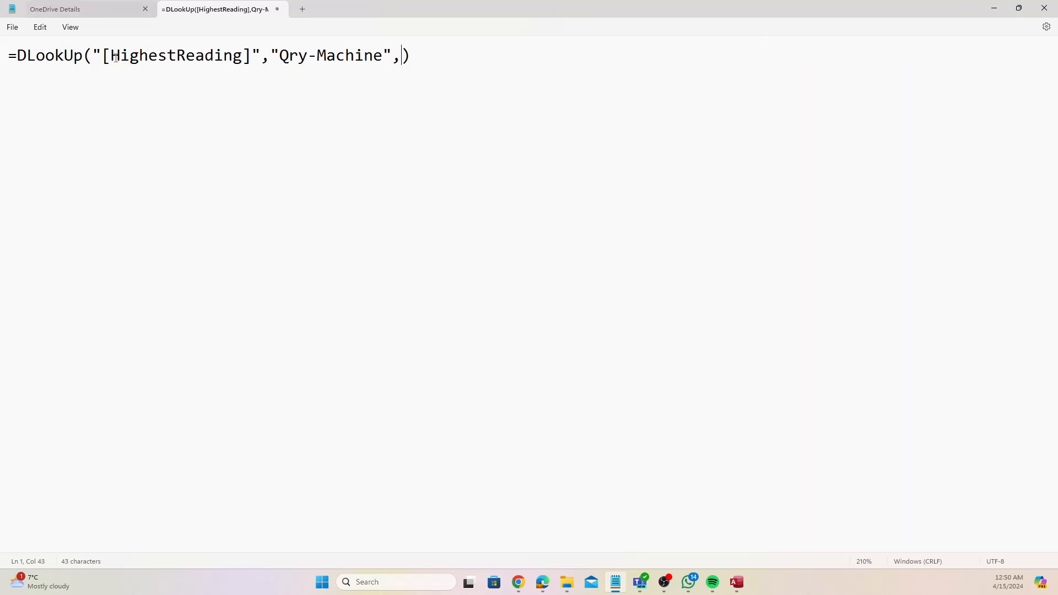
left_click_drag(251, 57, 102, 56)
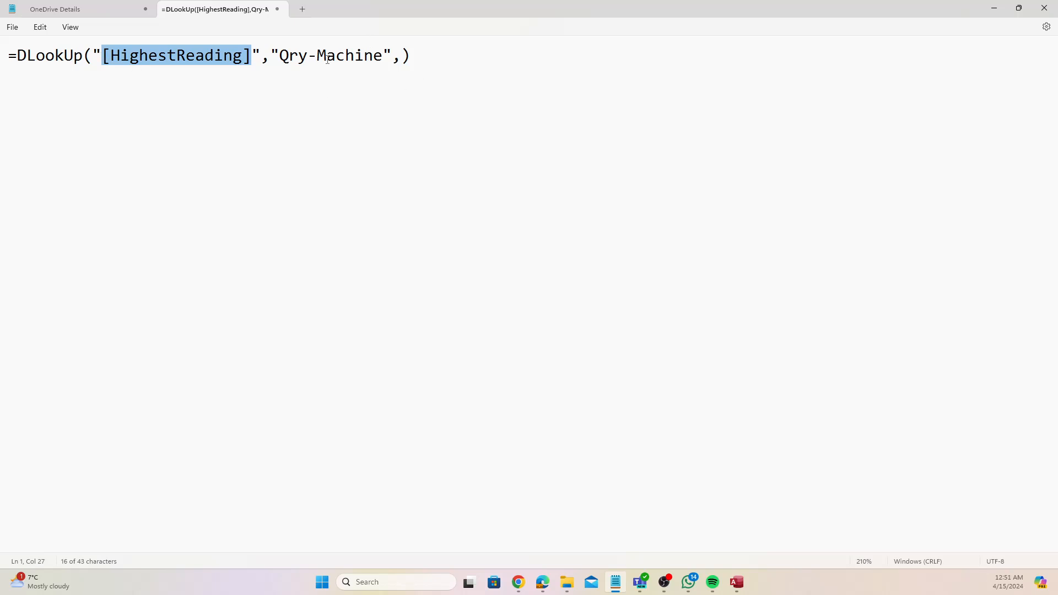
left_click_drag(271, 55, 394, 67)
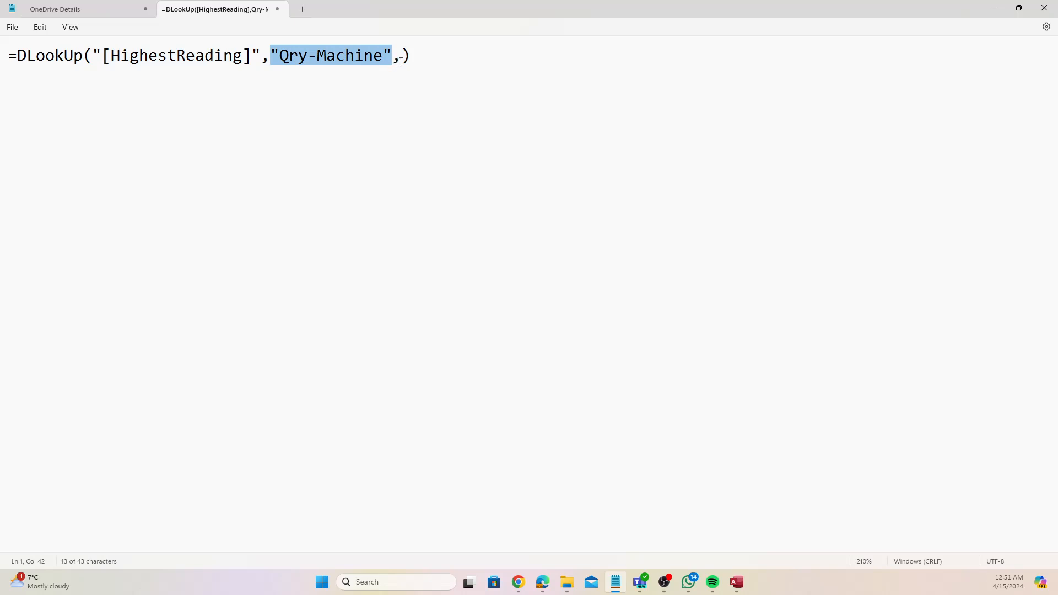
left_click(400, 59)
key("ctrl+v")
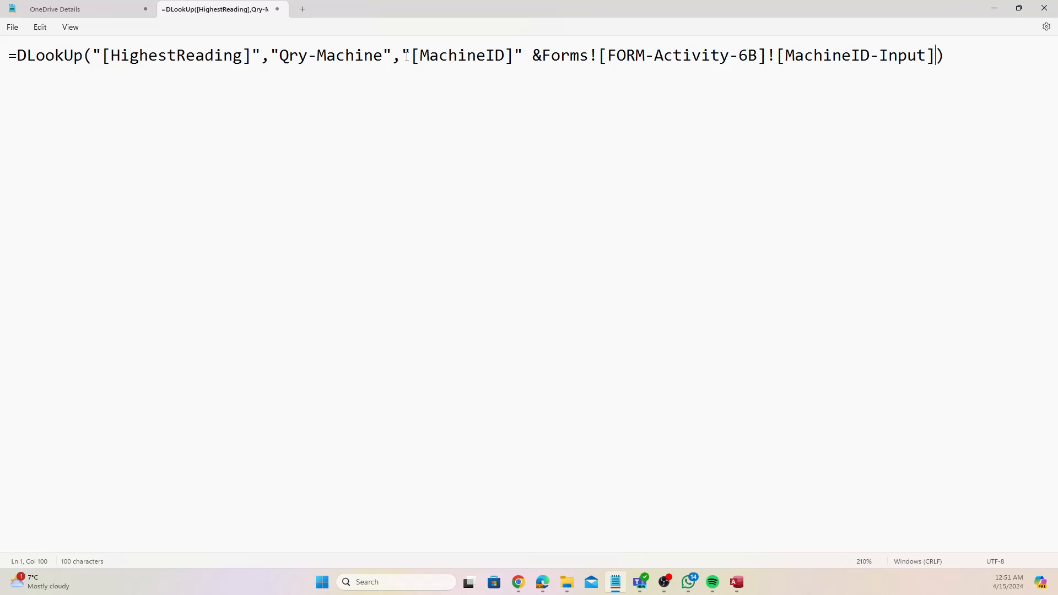
Highlight the [MachineID] field and the Forms![FORM-Activity-6B]![MachineID-Input] reference within the criteria argument.
left_click_drag(408, 56, 519, 70)
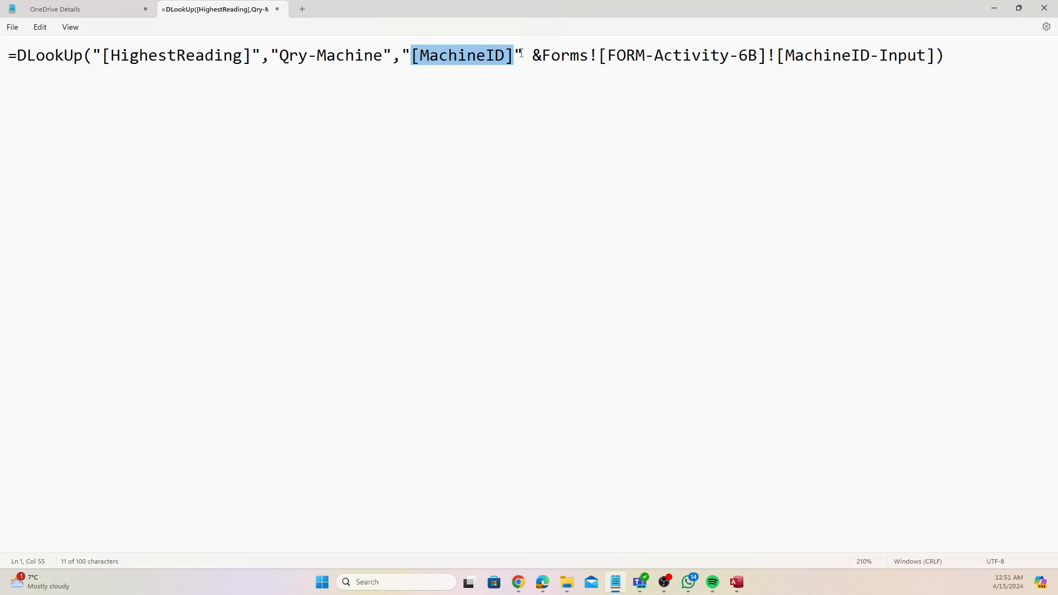
left_click(520, 54)
left_click_drag(516, 56, 414, 61)
left_click_drag(541, 55, 939, 57)
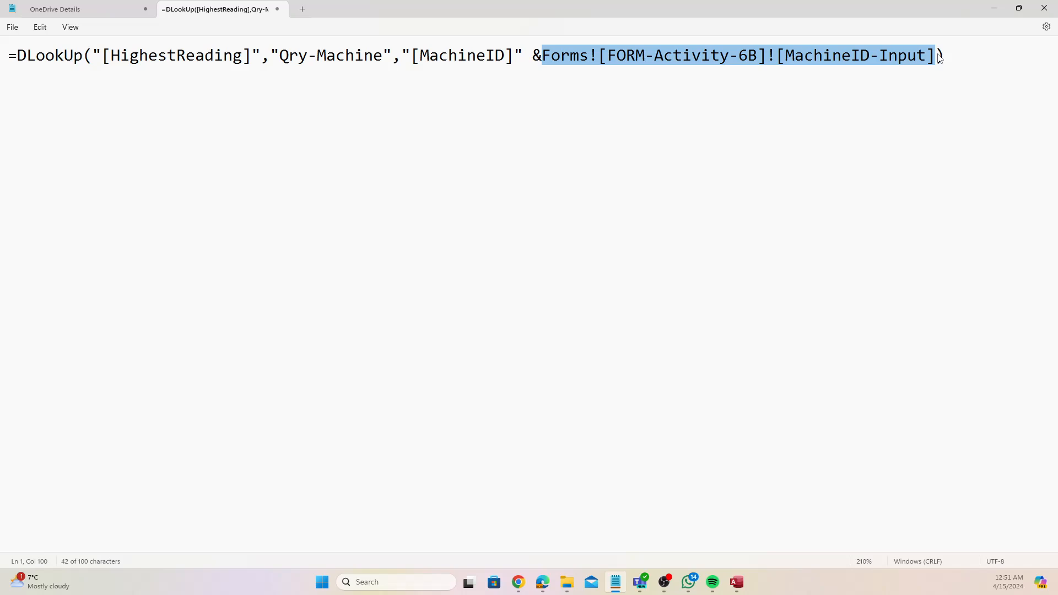
left_click(541, 62)
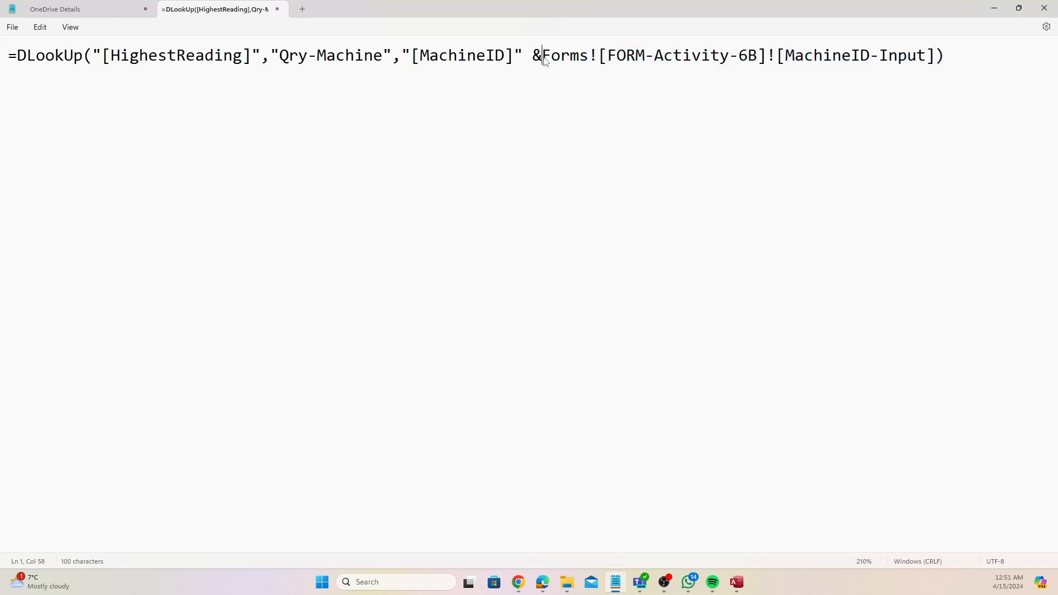
Return to Access, apply the updated DLookUp expression to the Highest Reading text box, and save FORM-Activity-6B.
left_click(994, 10)
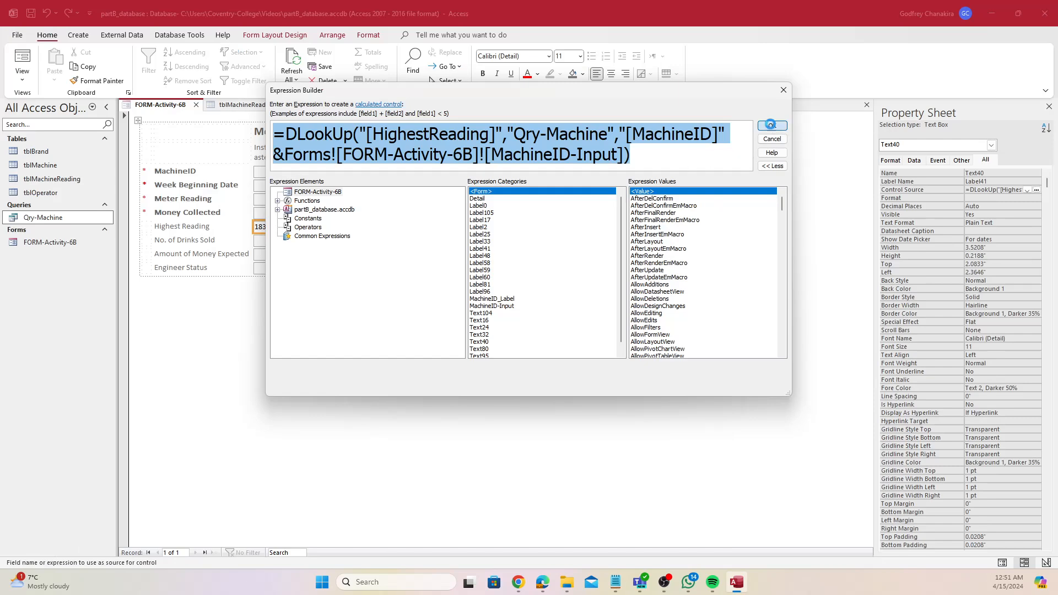
left_click(771, 126)
right_click(158, 108)
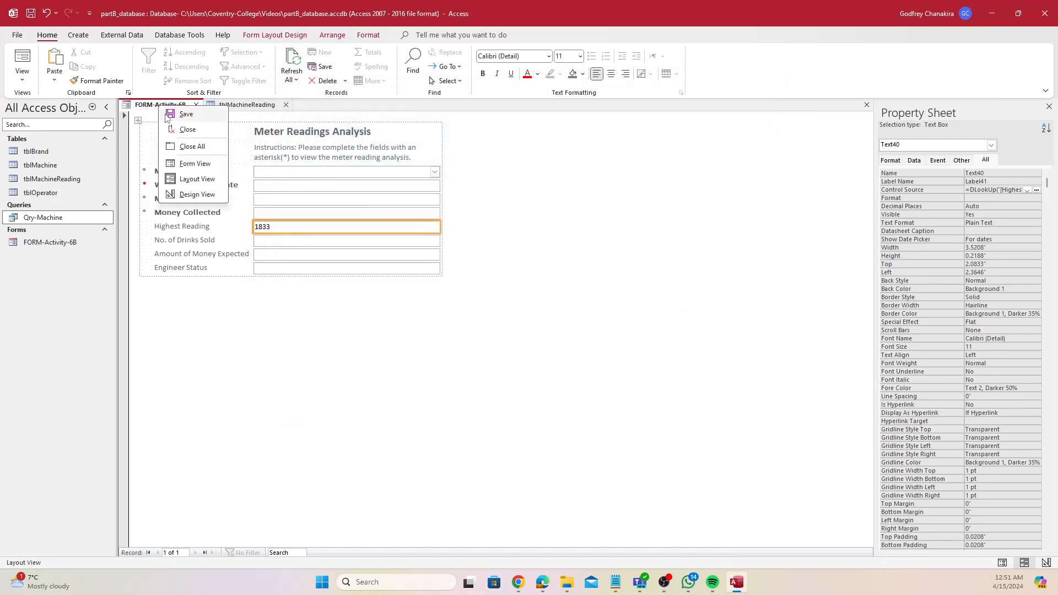
left_click(173, 113)
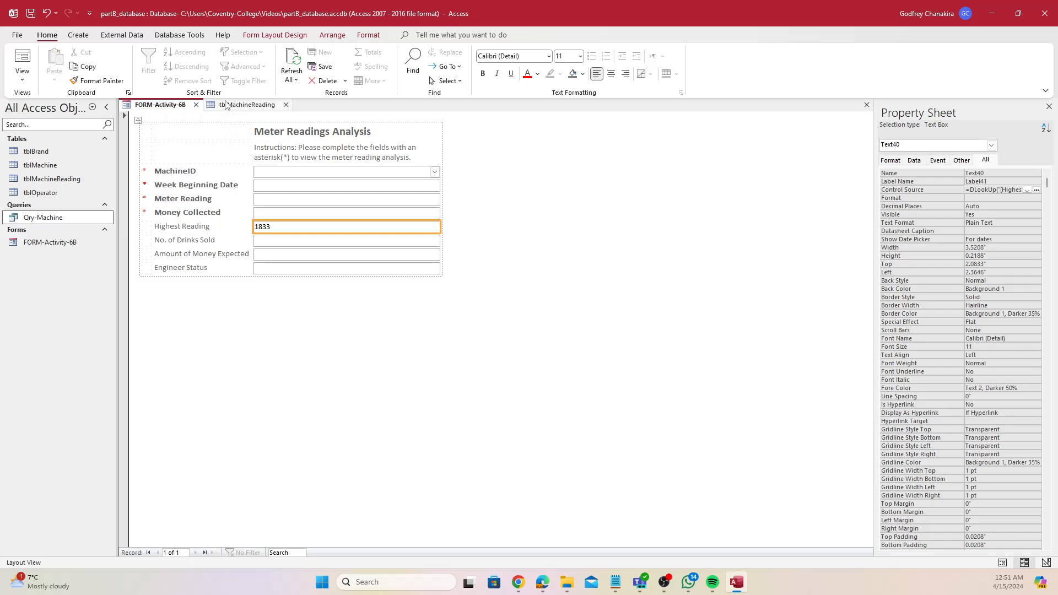
Reopen tblMachineReading and select the 02/05/2022 record of MachineID 90000002.
left_click(285, 104)
double_click(69, 178)
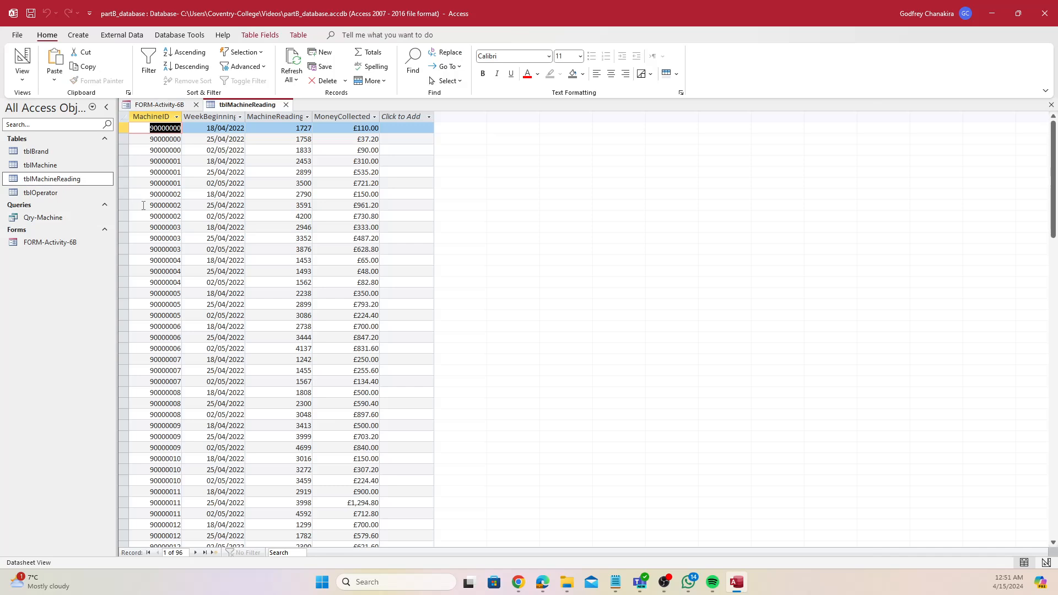
left_click(123, 216)
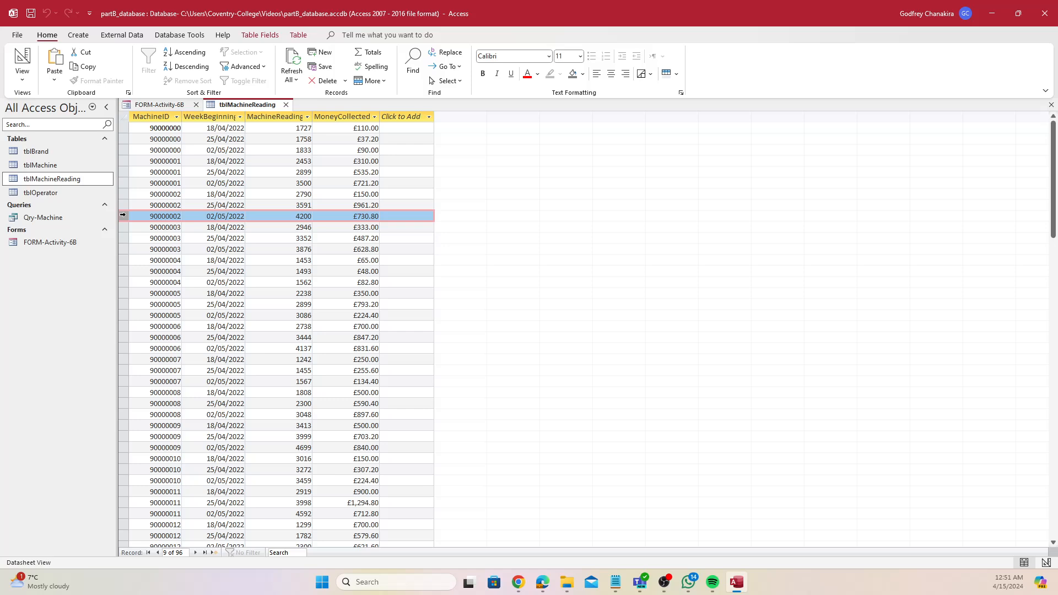
Go back to FORM-Activity-6B and show it in Form View.
left_click(161, 104)
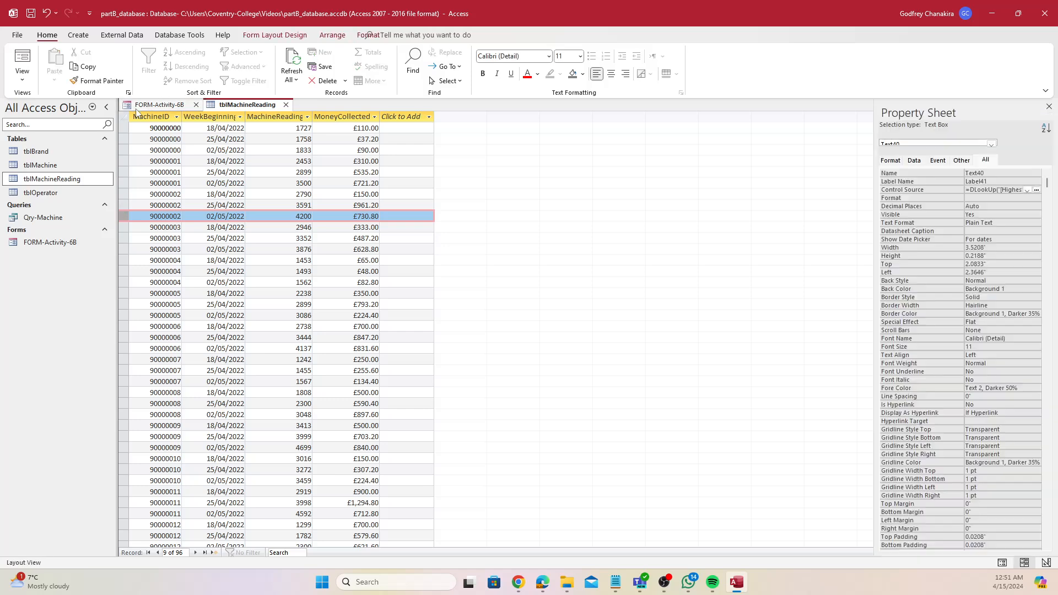
right_click(160, 105)
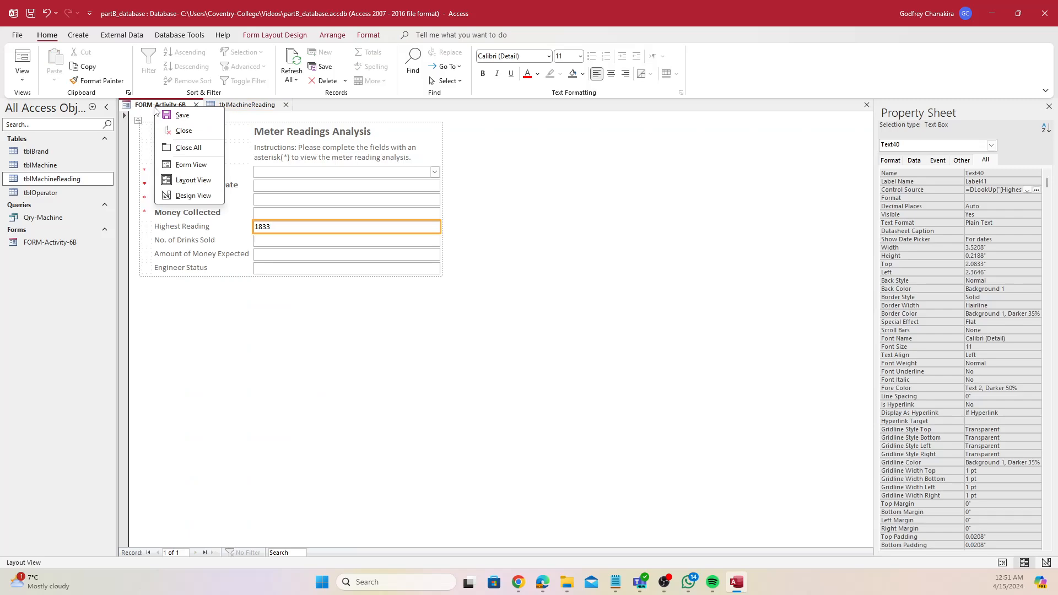
left_click(198, 166)
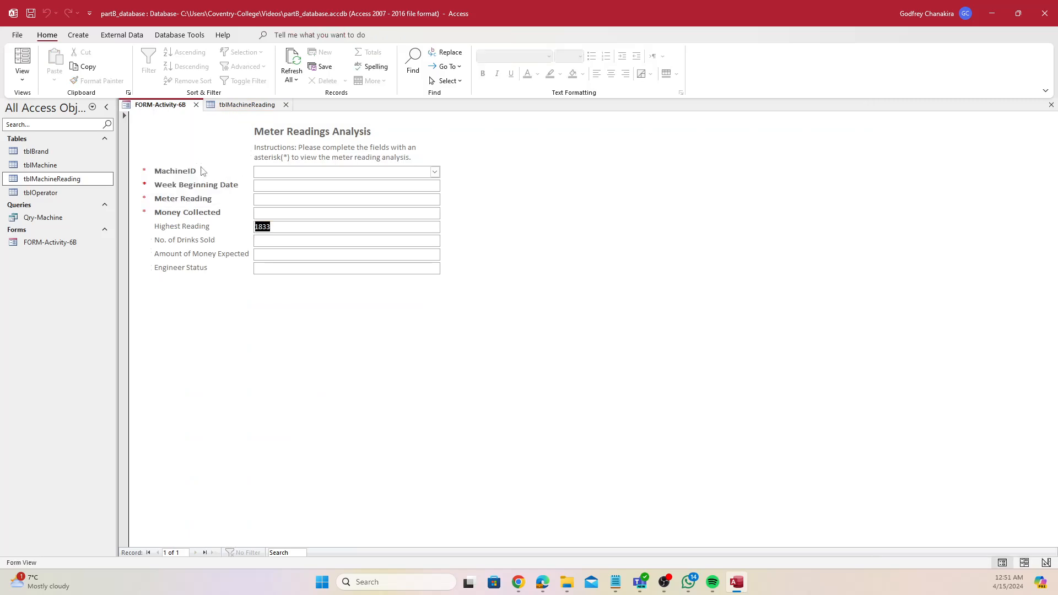
Test the Highest Reading lookup in Form View by choosing MachineID 90000002, 90000001 and 90000002 again.
left_click(435, 172)
left_click(386, 204)
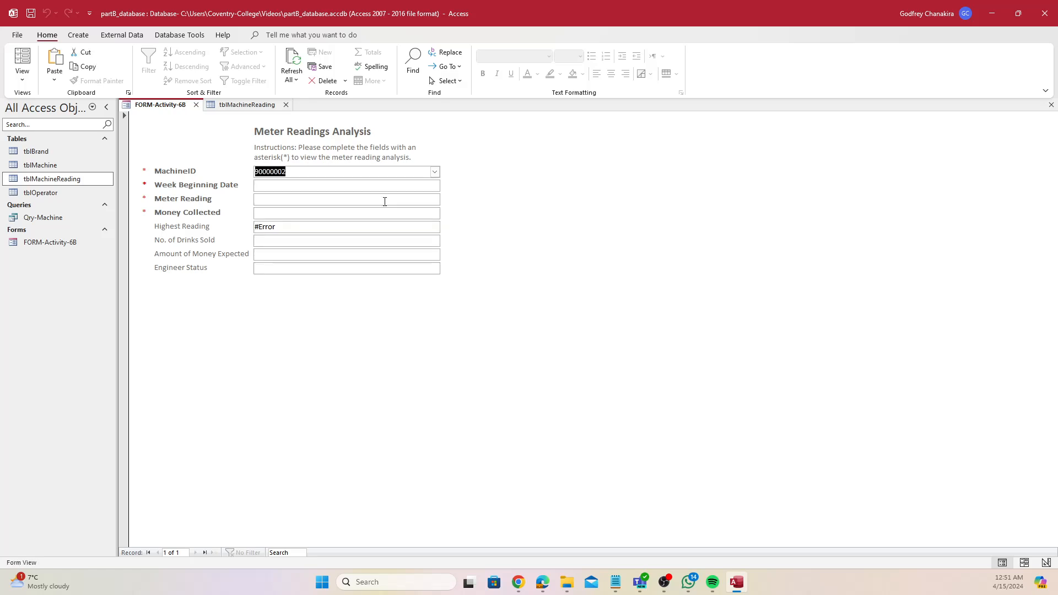
left_click(435, 172)
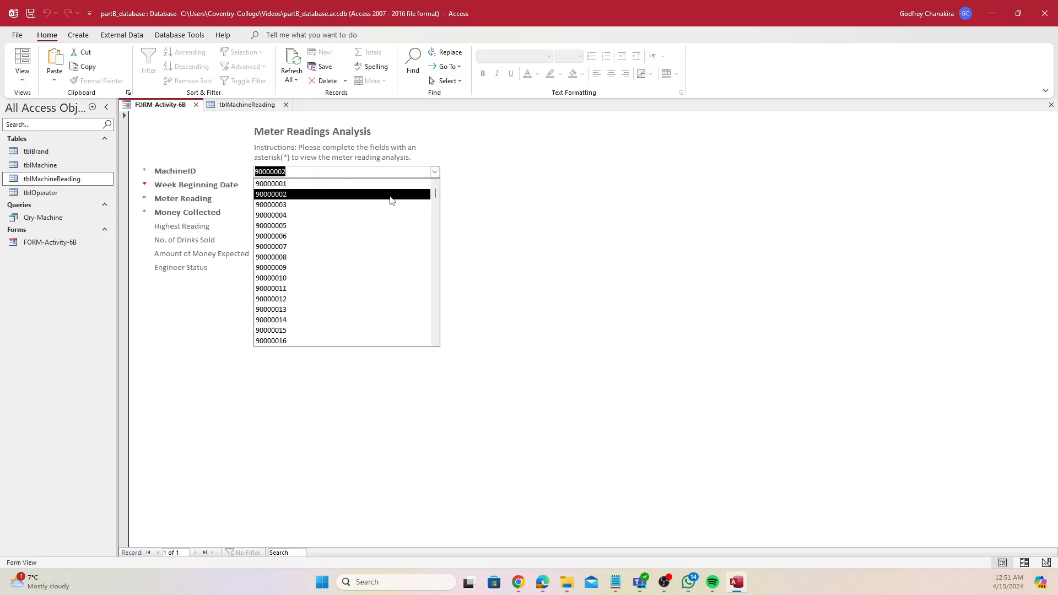
left_click(353, 194)
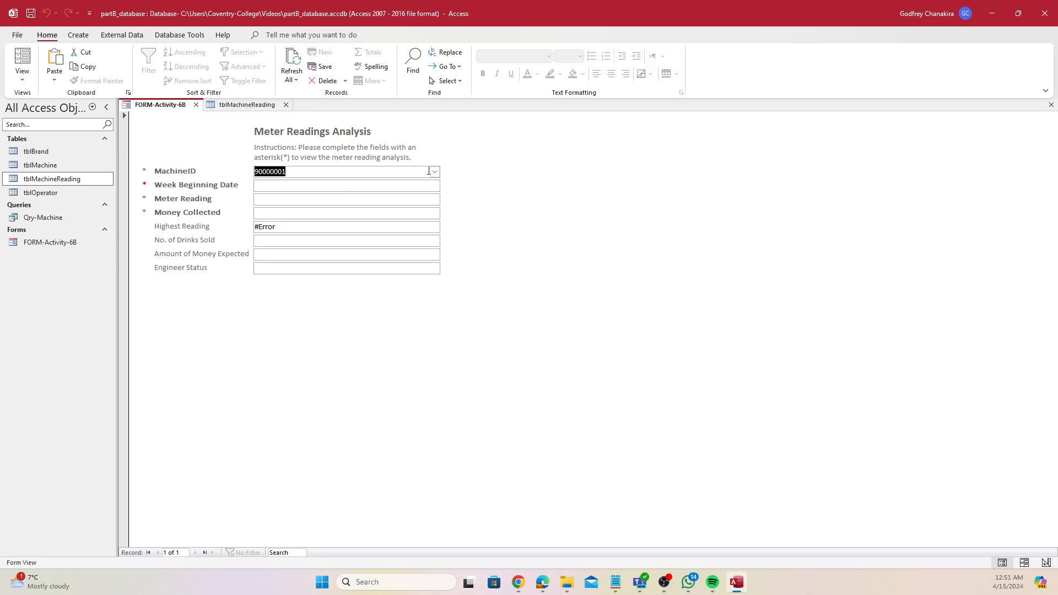
left_click(435, 173)
left_click(344, 196)
In Layout View, edit the Highest Reading text box's DLookUp expression so the criteria string reads "[MachineID]=", and apply it.
right_click(142, 107)
left_click(210, 178)
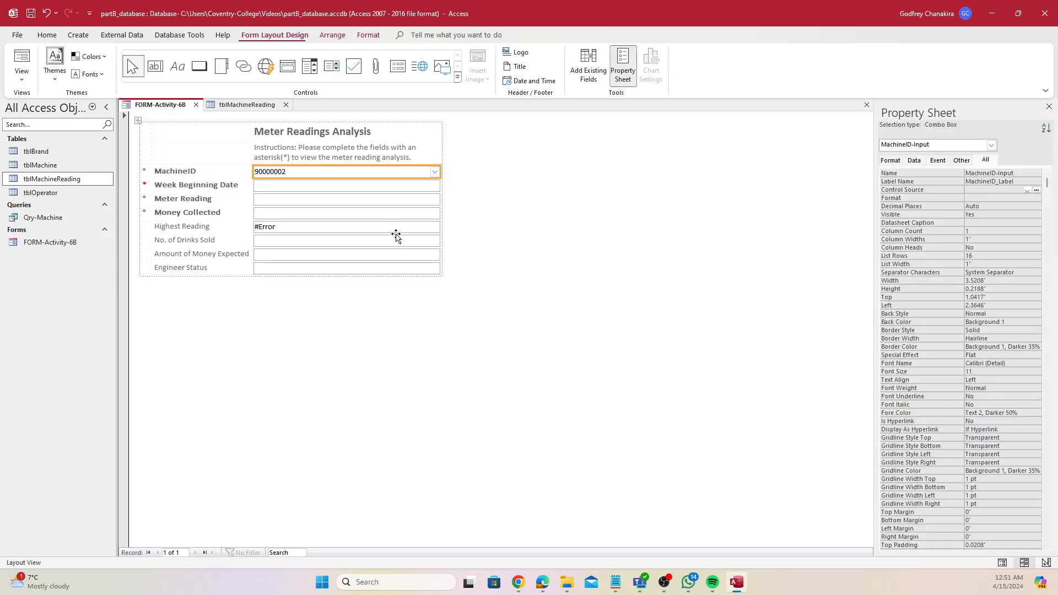
left_click(350, 233)
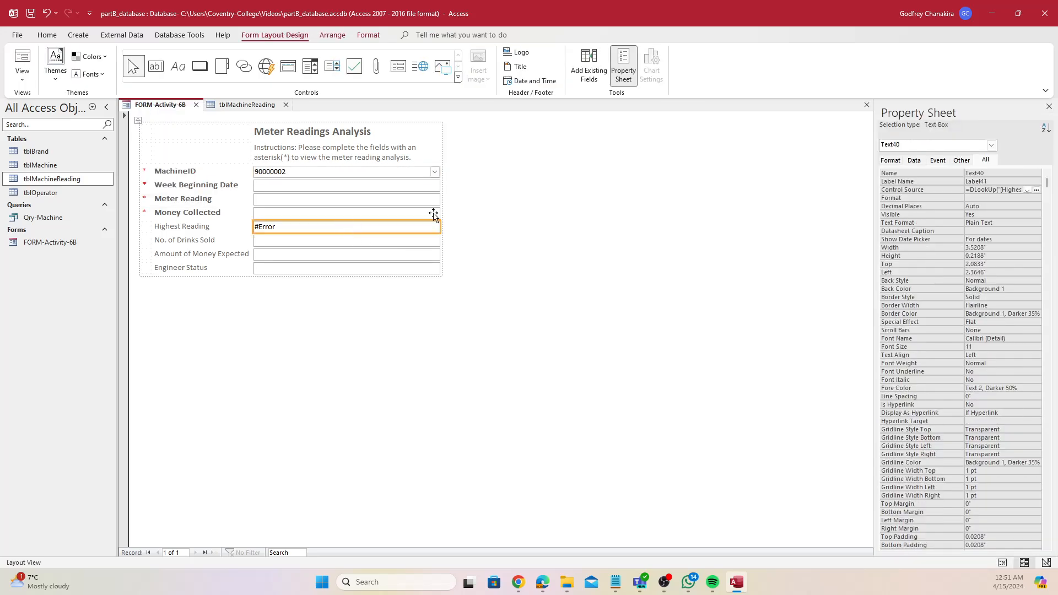
left_click(1037, 191)
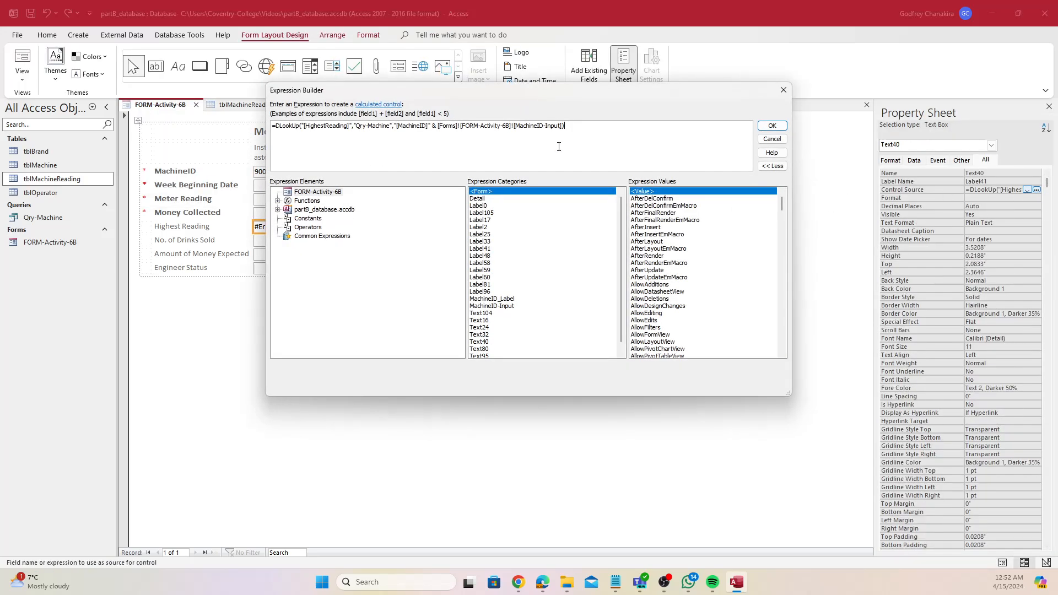
scroll(559, 147, "up", 4)
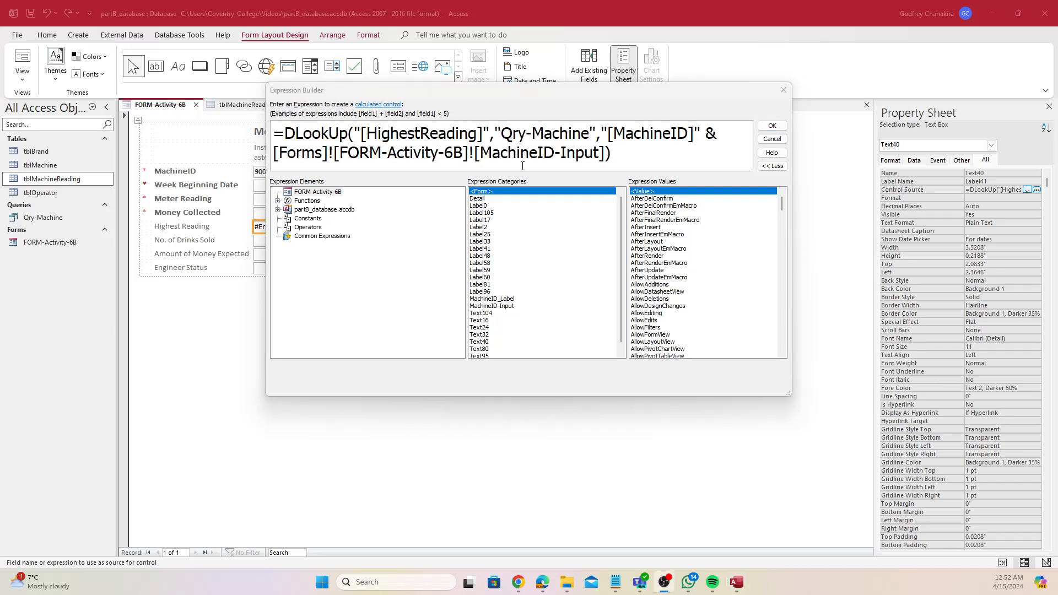
left_click(696, 133)
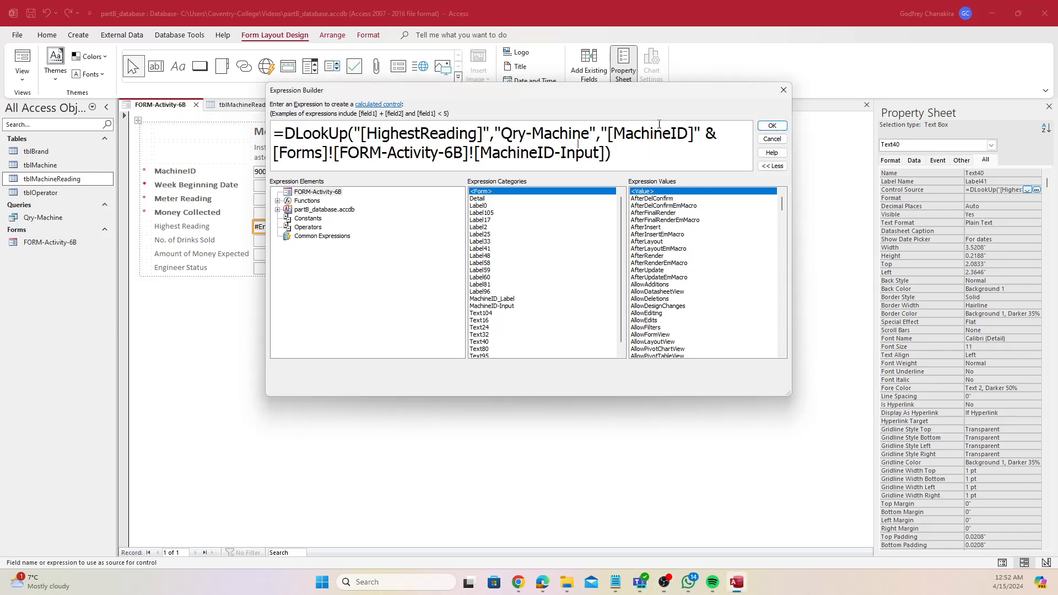
type("=")
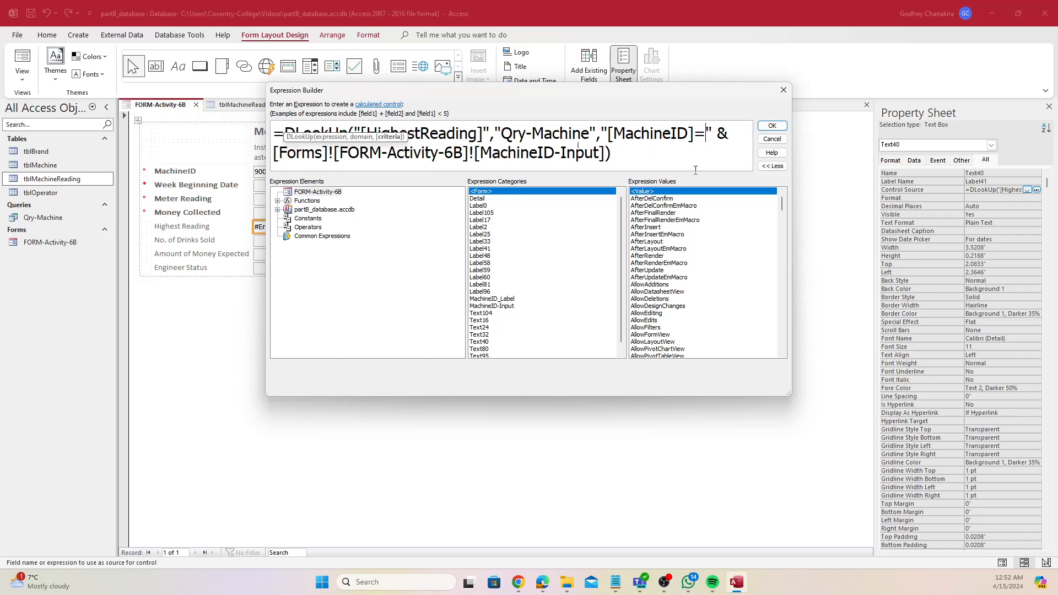
double_click(702, 133)
left_click(770, 127)
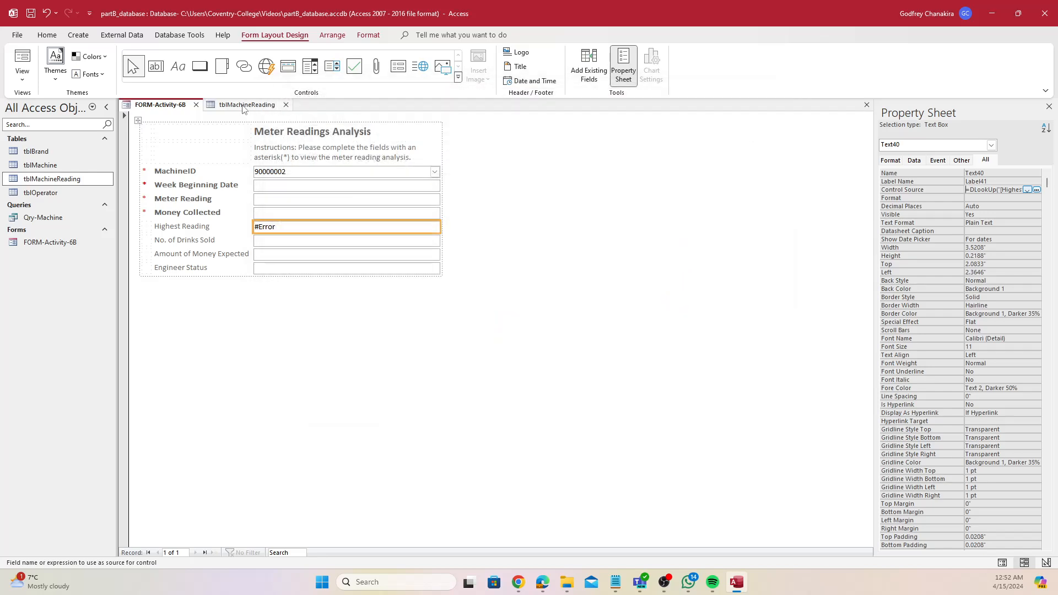
Show FORM-Activity-6B in Form View and test the lookup with MachineID 90000007 and with 90000002.
right_click(161, 105)
left_click(170, 113)
right_click(170, 113)
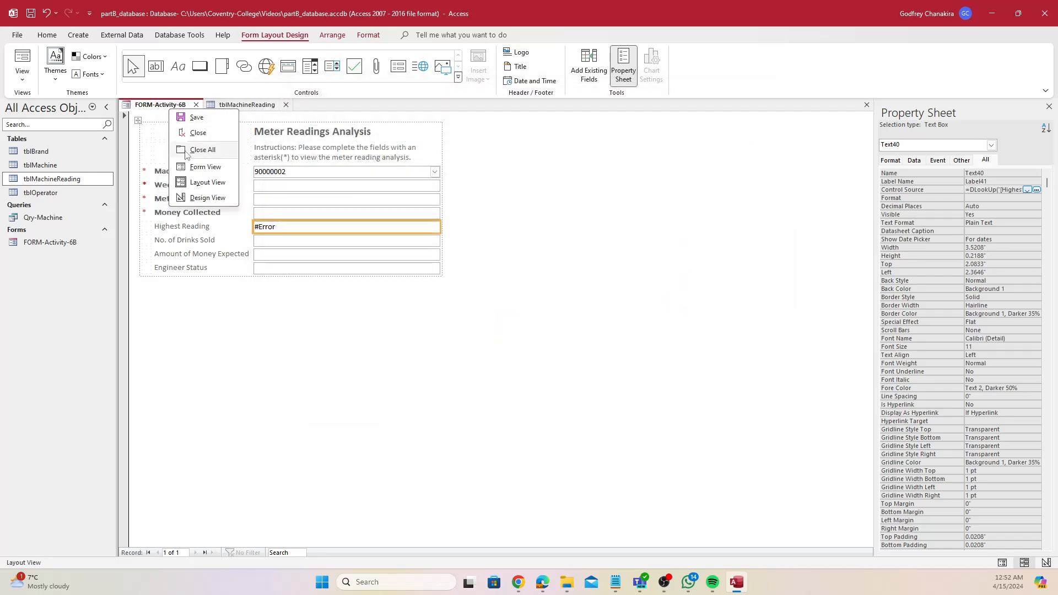
left_click(193, 161)
left_click(435, 172)
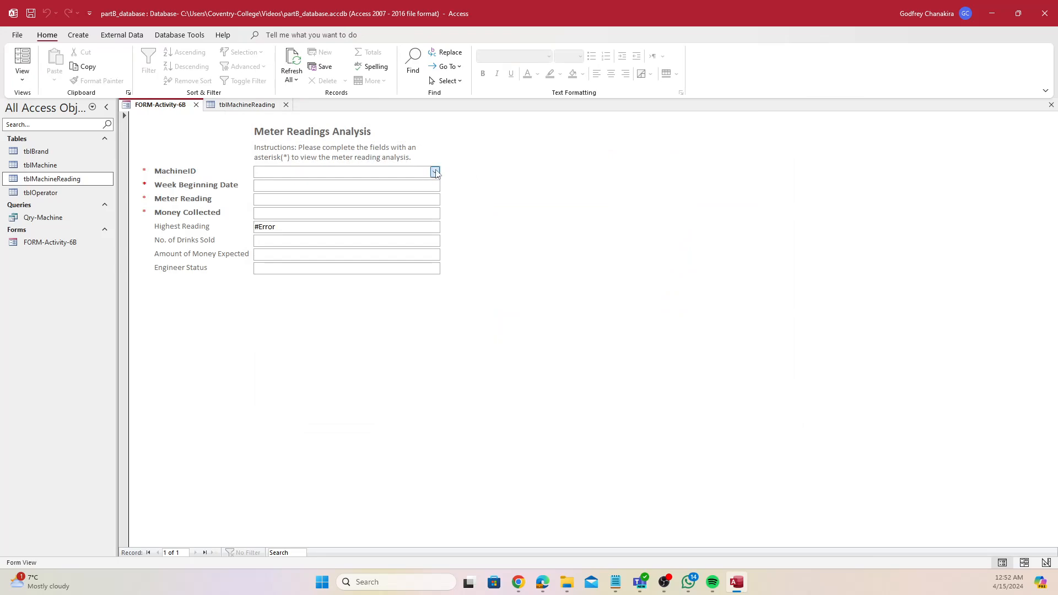
left_click(402, 257)
left_click(435, 172)
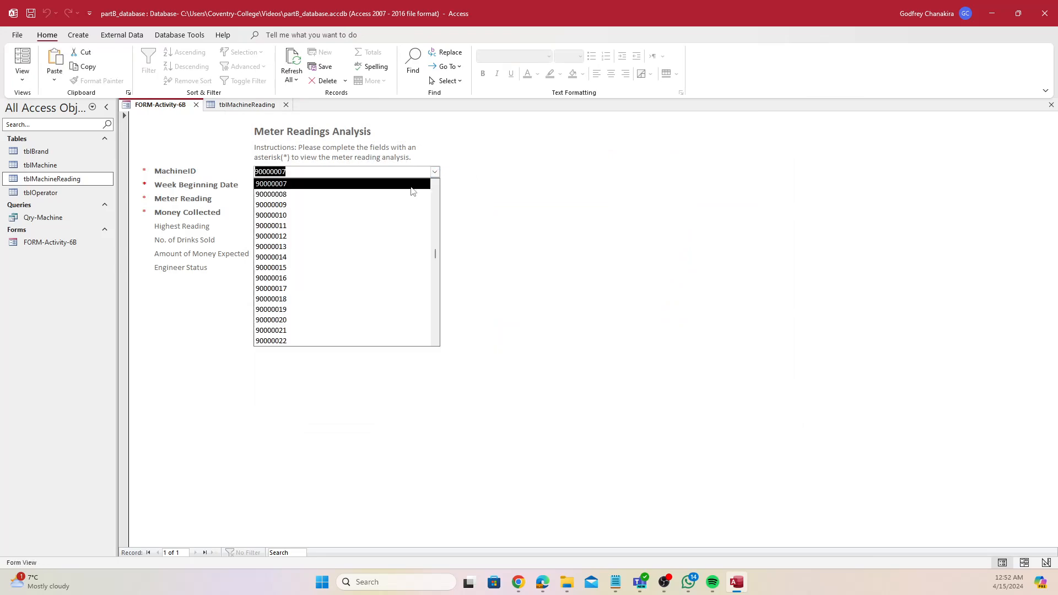
left_click(331, 206)
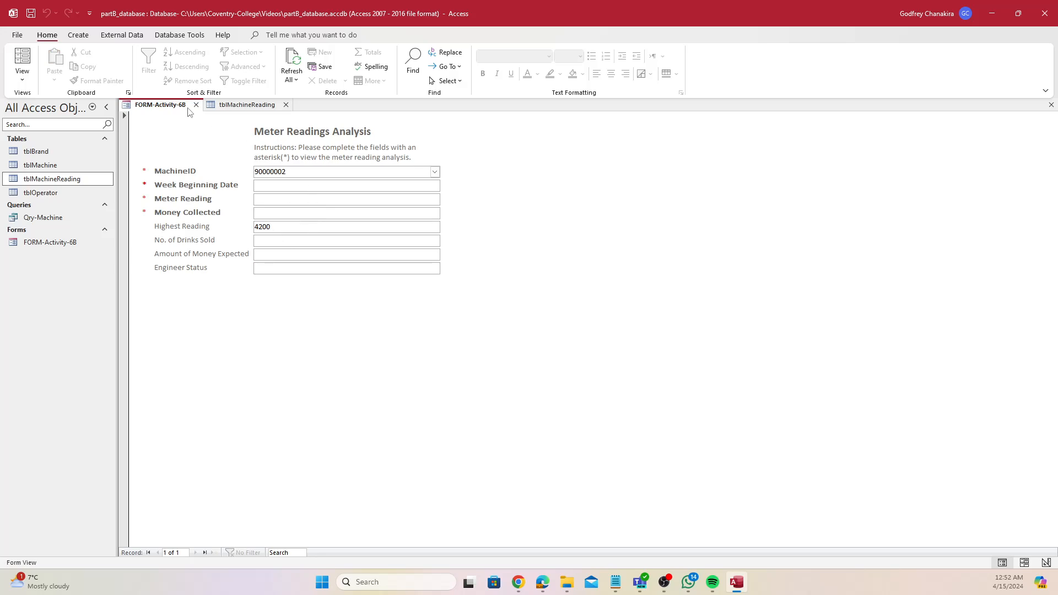
Switch to Notepad and cut the DLookUp expression down to its criteria, removing the HighestReading and Qry-Machine arguments.
left_click(616, 582)
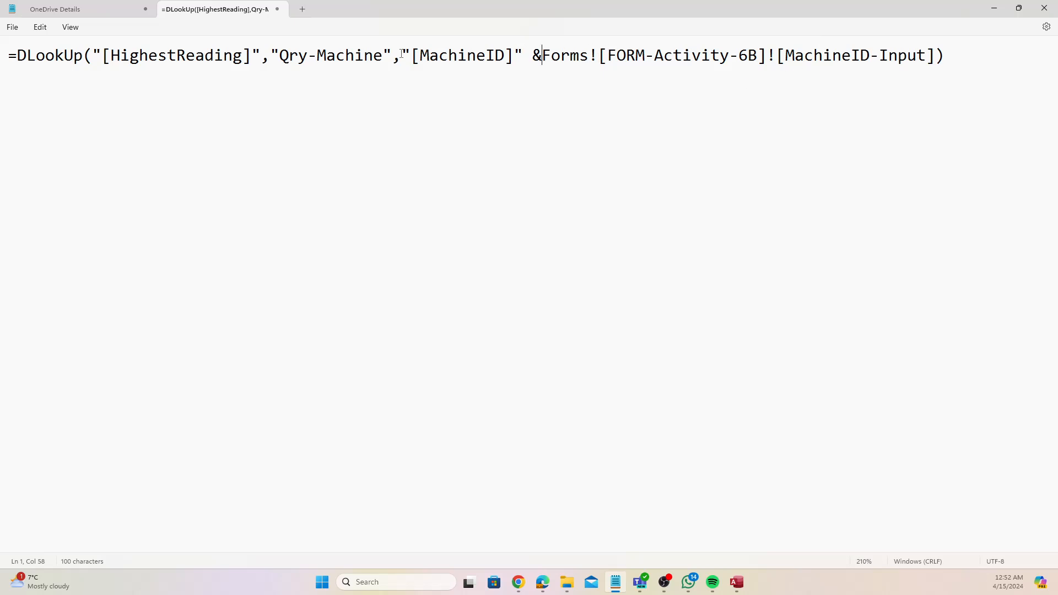
left_click_drag(401, 55, 7, 56)
left_click_drag(76, 64, 103, 63)
key("BackSpace")
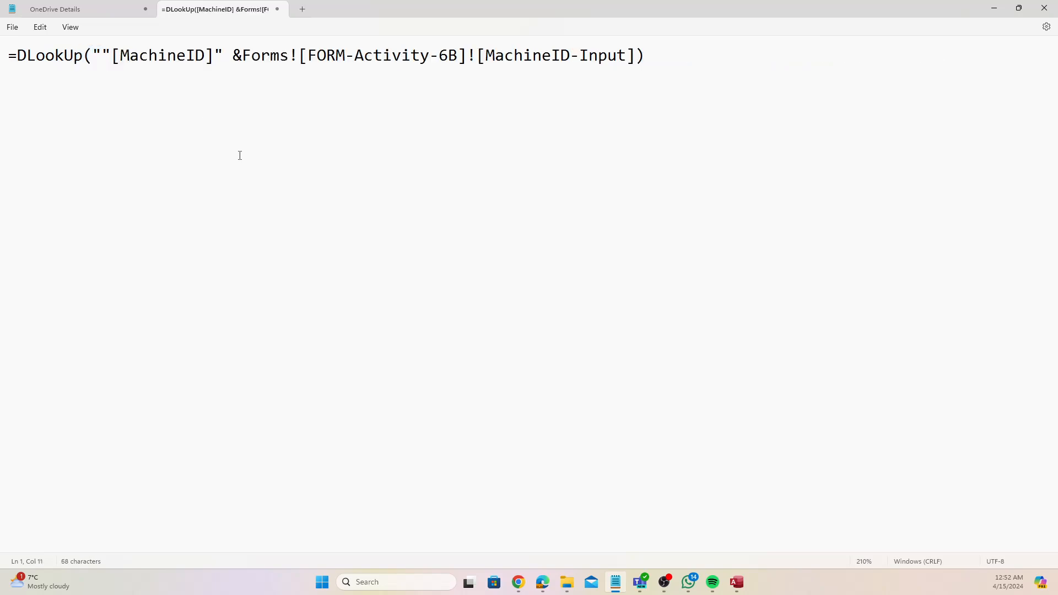
left_click(122, 55)
key("BackSpace")
key("BackSpace")
key("BackSpace")
key("BackSpace")
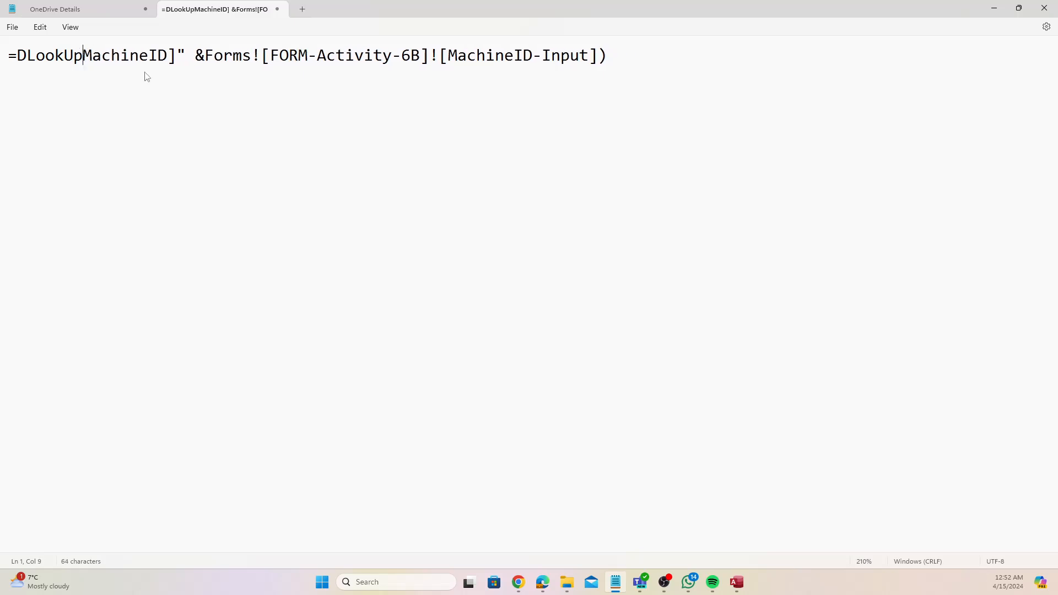
type("([")
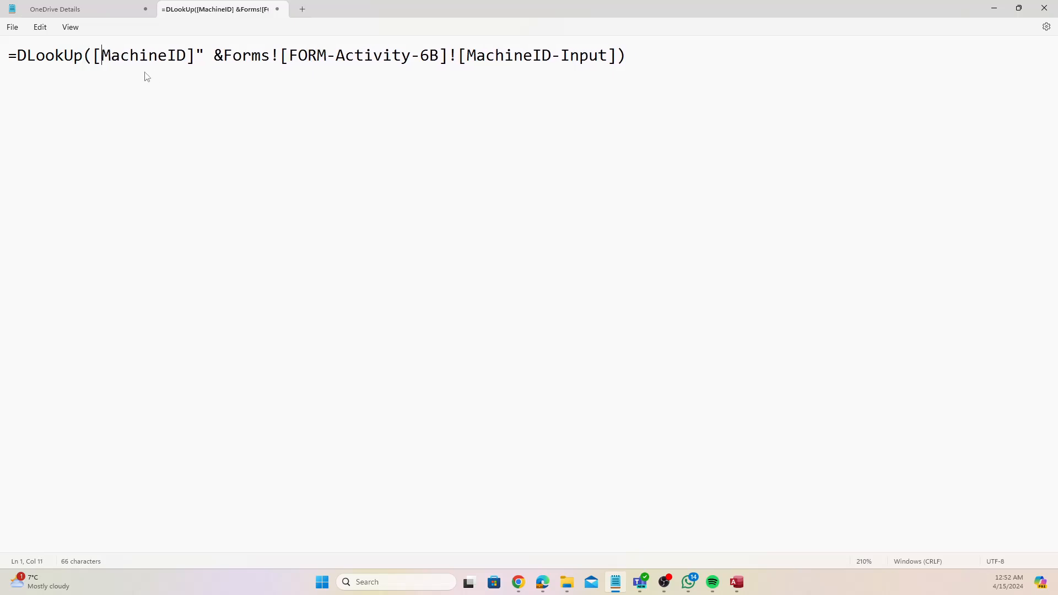
Write the criteria as "[MachineID]=" and highlight the Forms![FORM-Activity-6B]![MachineID-Input] reference it is matched with.
left_click_drag(197, 56, 91, 55)
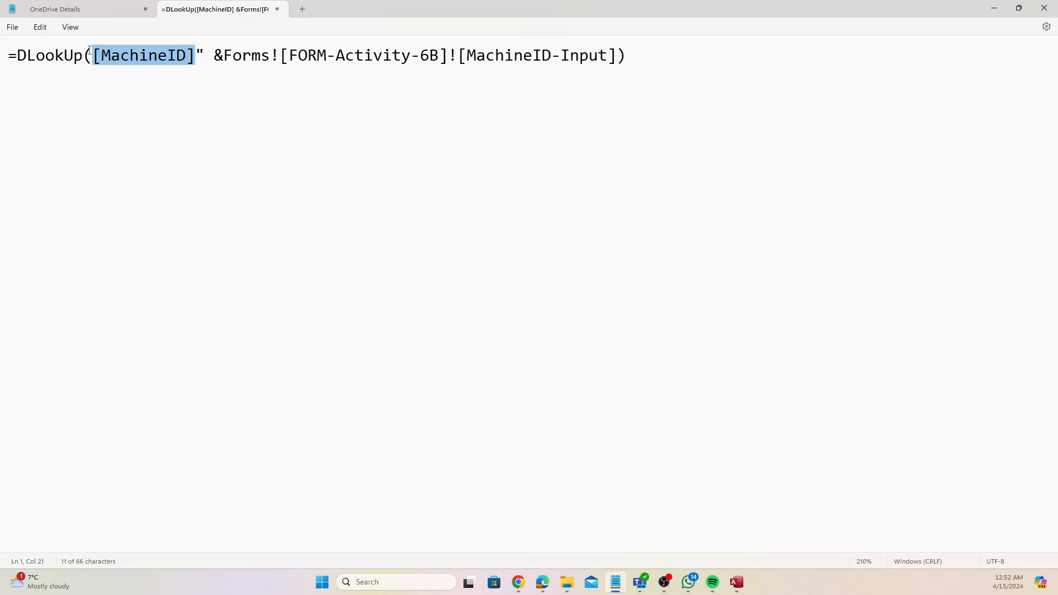
left_click(197, 56)
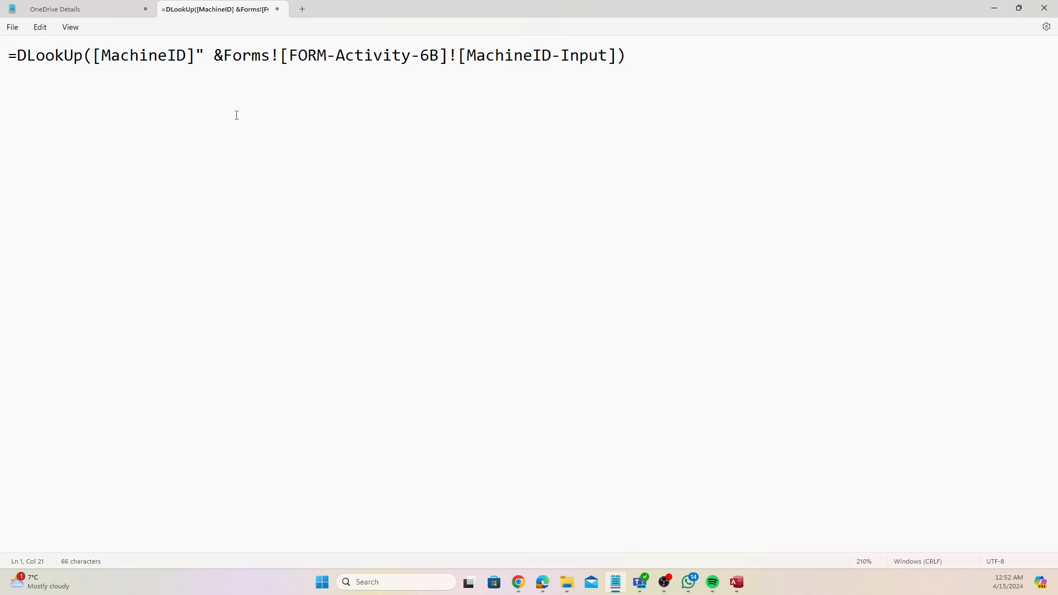
type("=")
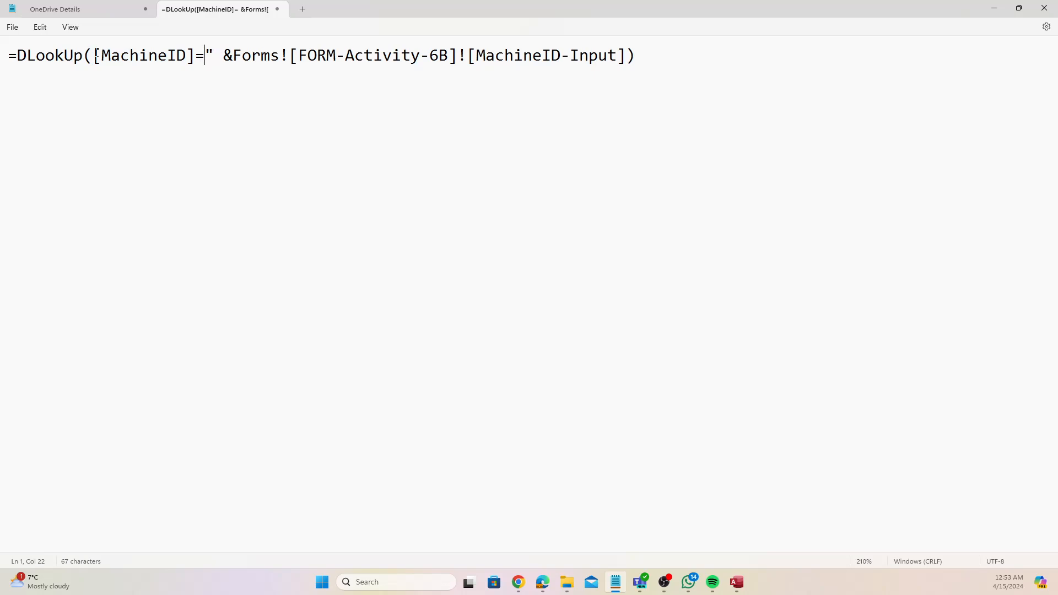
left_click(91, 54)
type("\"")
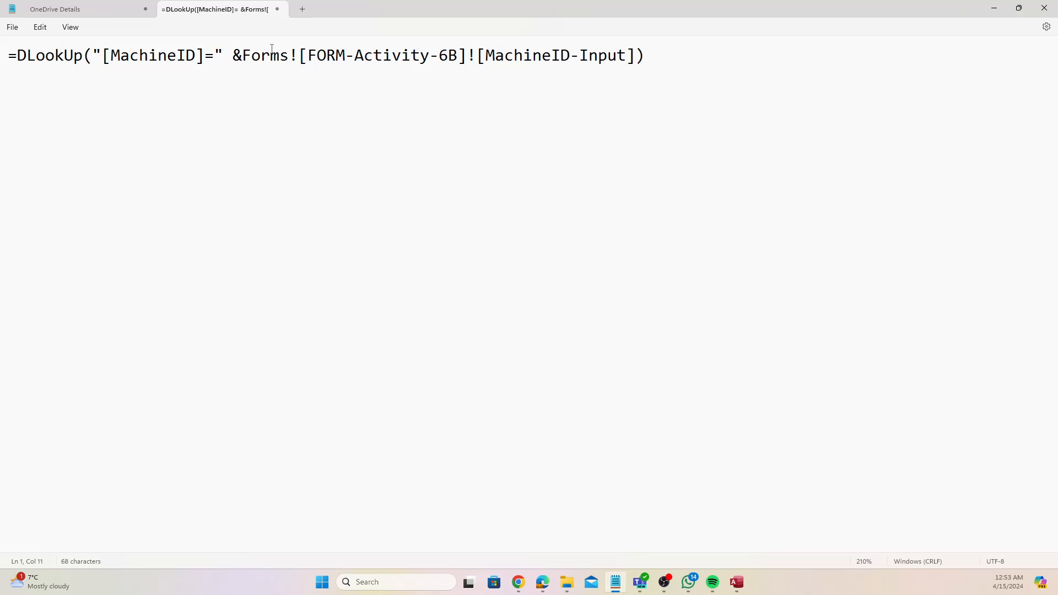
left_click_drag(242, 61, 636, 61)
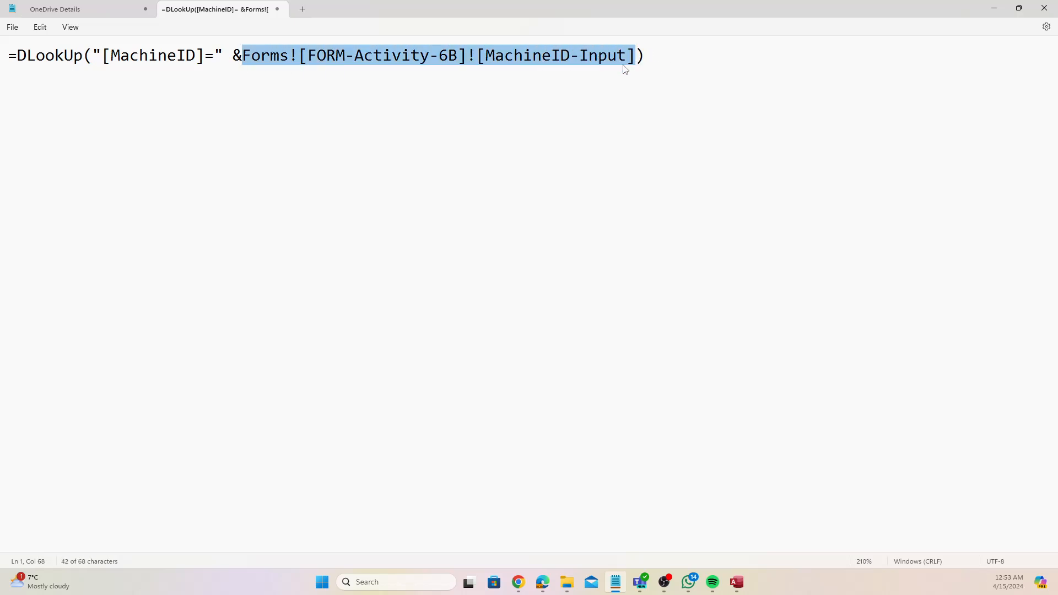
Undo the criteria edits until the full DLookUp expression with HighestReading and Qry-Machine is restored.
left_click(146, 124)
key("ctrl+z")
key("ctrl+z")
key("ctrl+z")
key("ctrl+z")
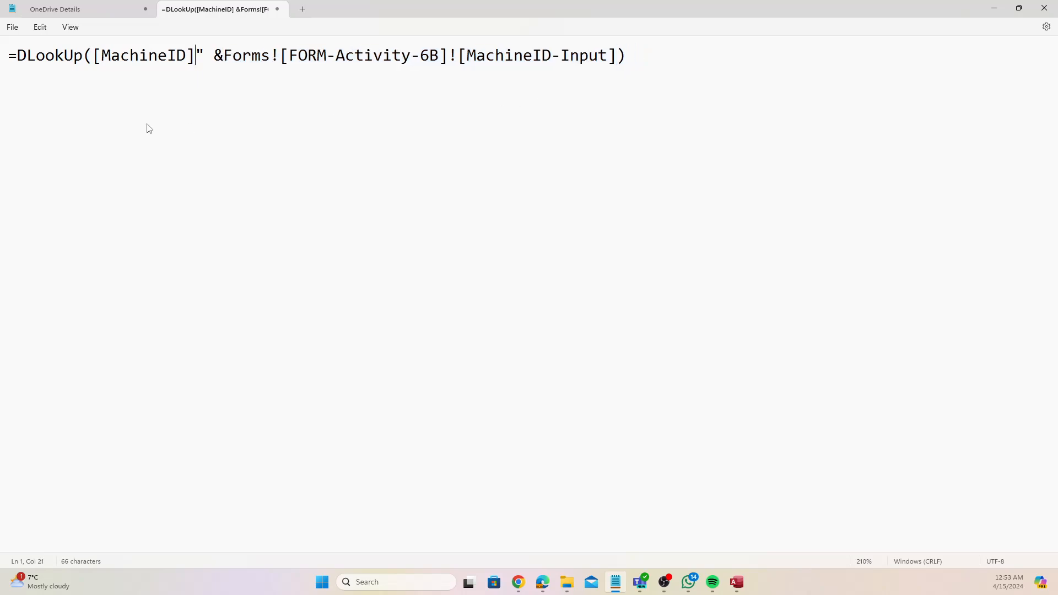
key("ctrl+z")
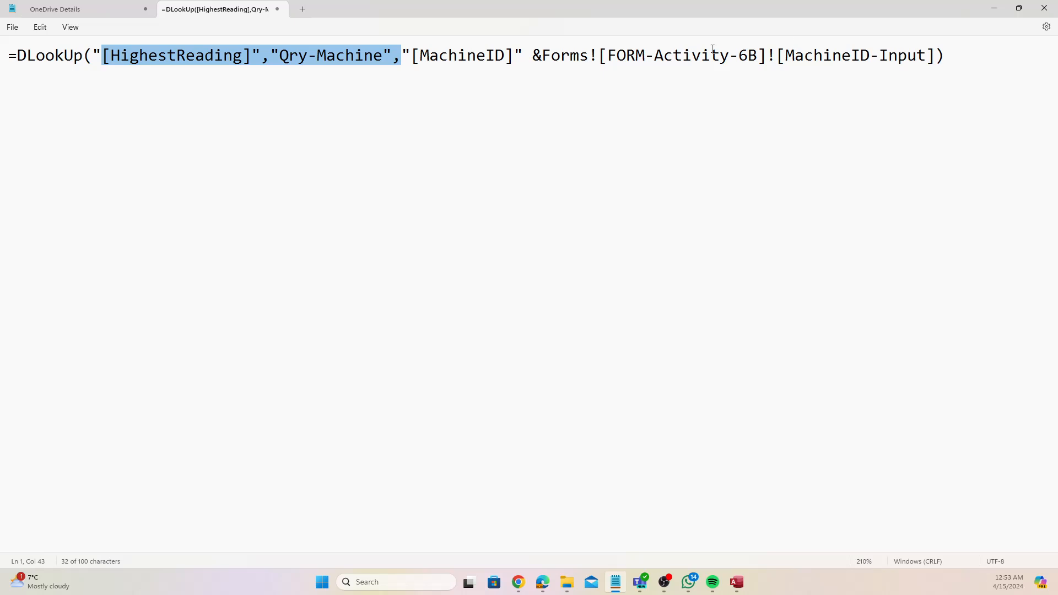
Insert an equals sign after MachineID in the full expression's criteria and switch back to Access.
left_click(506, 59)
type("=")
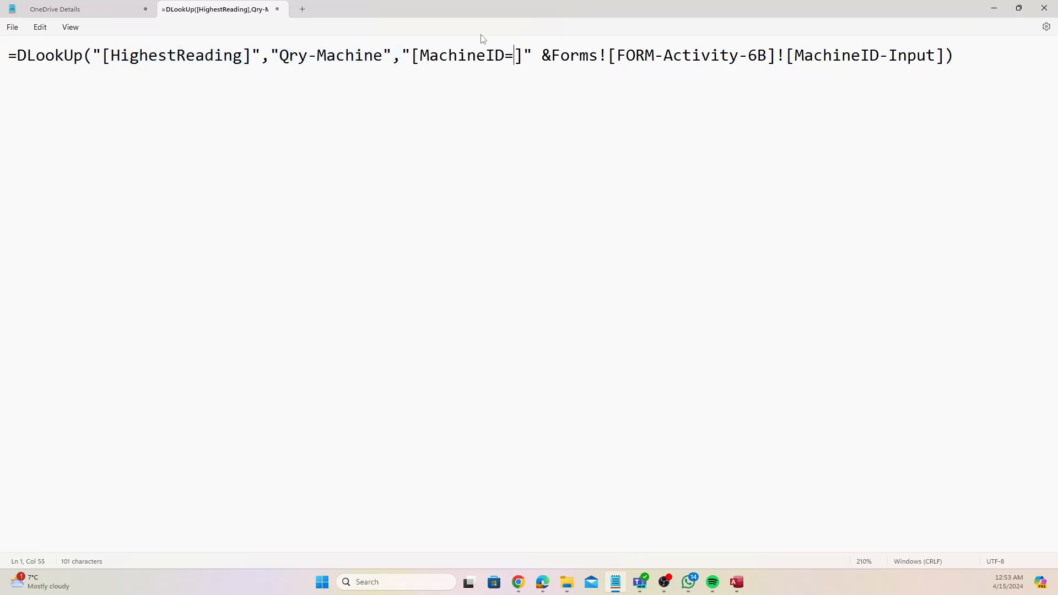
key("alt+Tab")
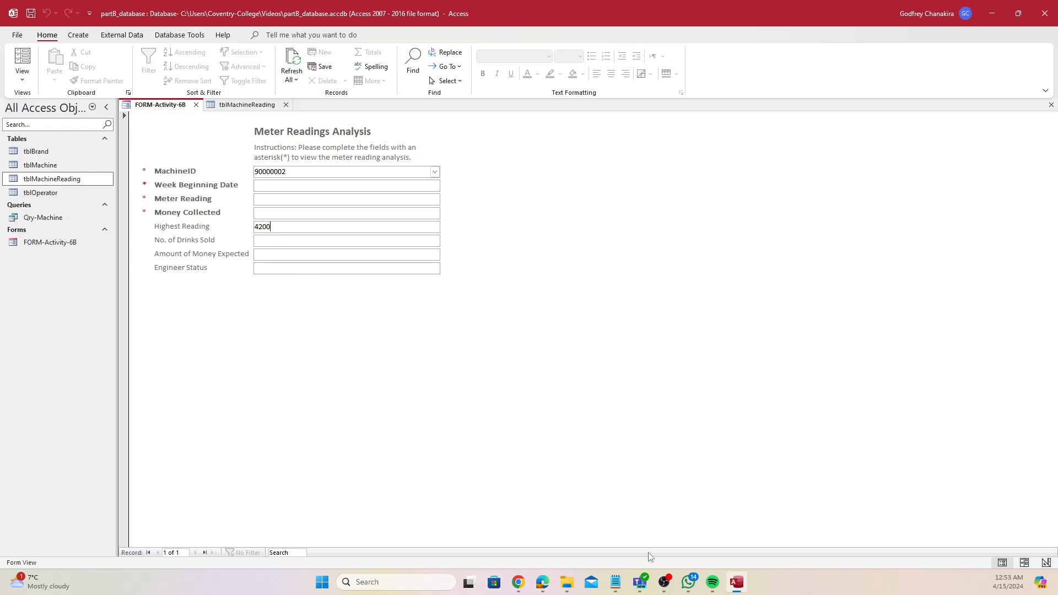
Switch to the task brief PDF in Edge and highlight the Task Scenario sentence about each machine's meter counting drinks purchased.
left_click(543, 583)
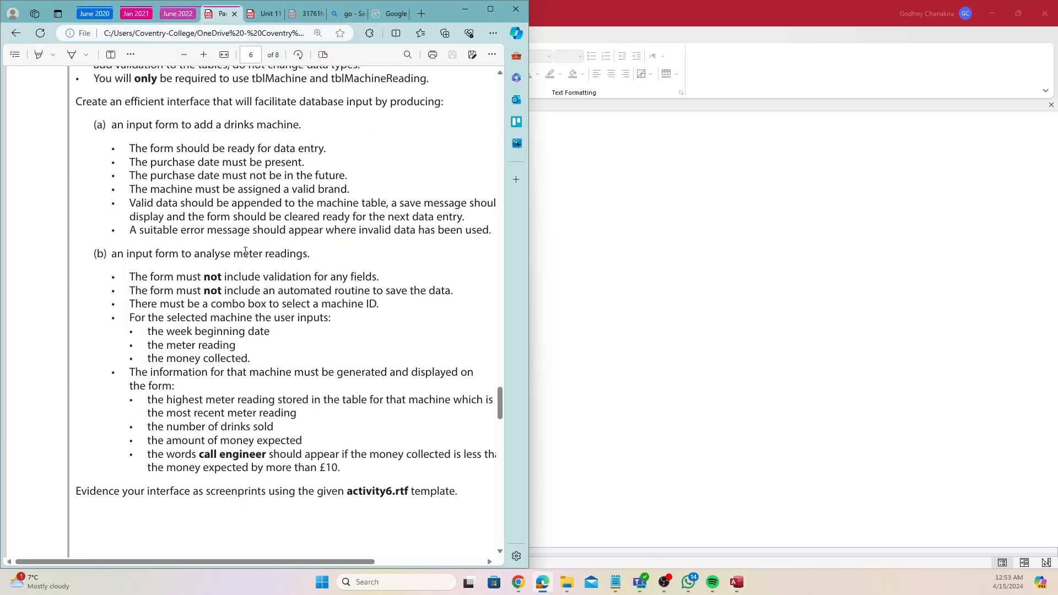
scroll(261, 292, "up", 10)
scroll(261, 292, "up", 4)
scroll(263, 292, "down", 10)
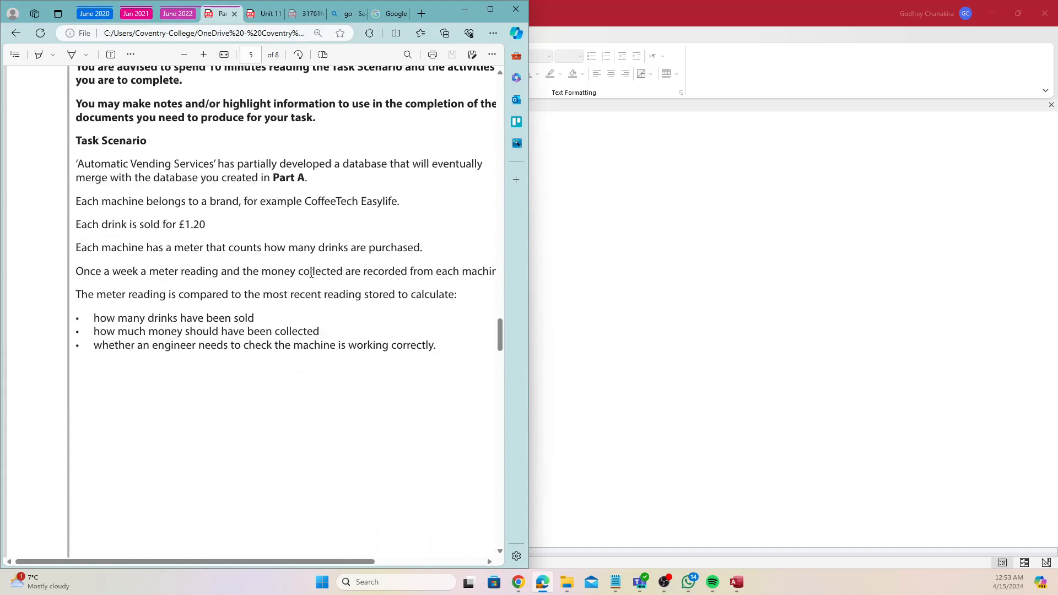
left_click_drag(87, 248, 429, 262)
scroll(196, 279, "down", 1)
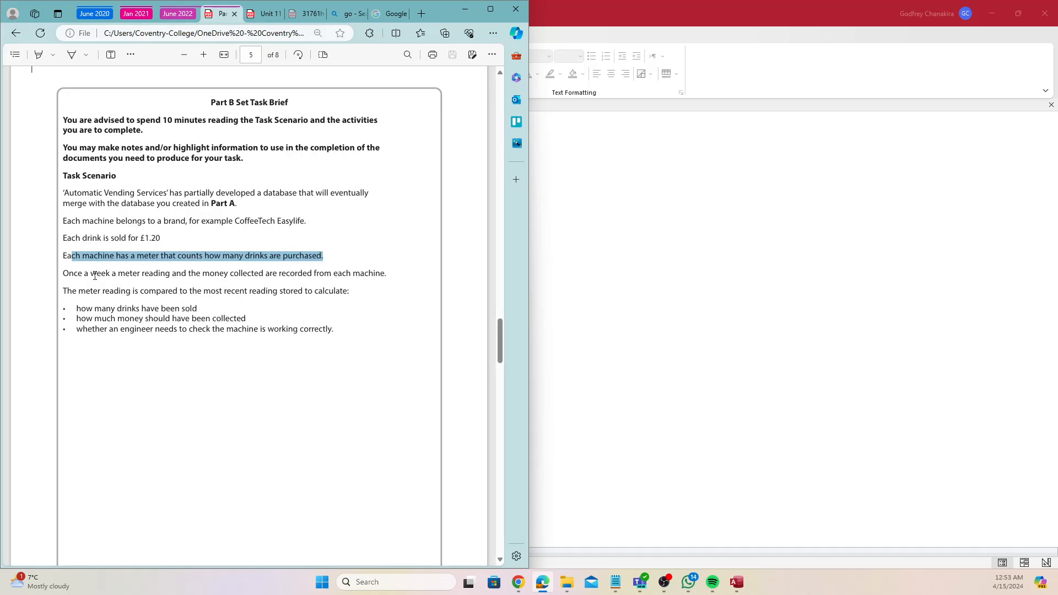
Highlight the sentences on weekly meter recording and comparison with the most recent reading, plus the drinks sold bullet.
left_click_drag(95, 275, 394, 275)
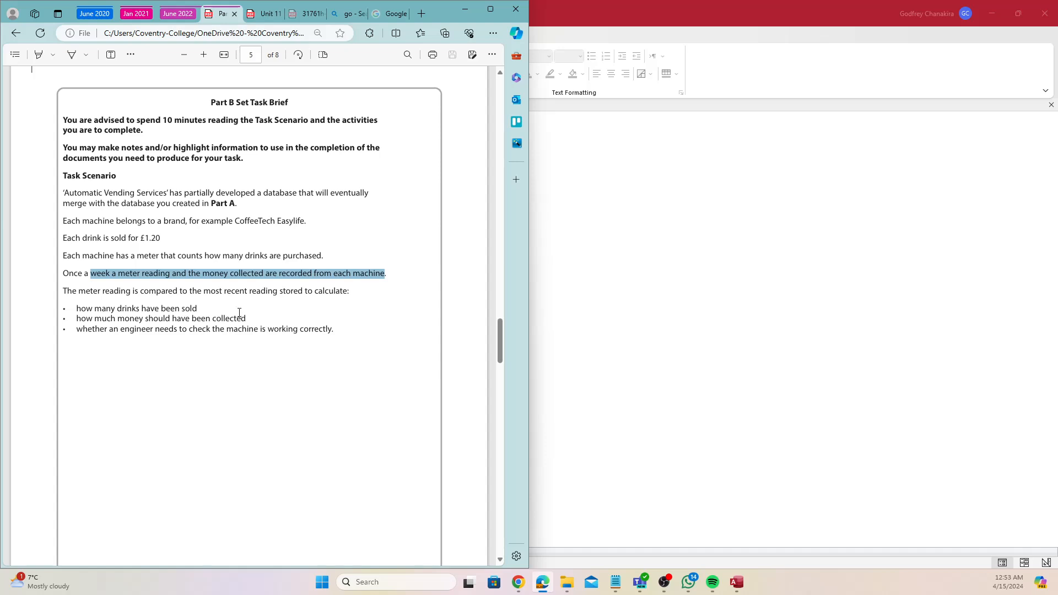
left_click(66, 290)
left_click_drag(65, 290, 364, 298)
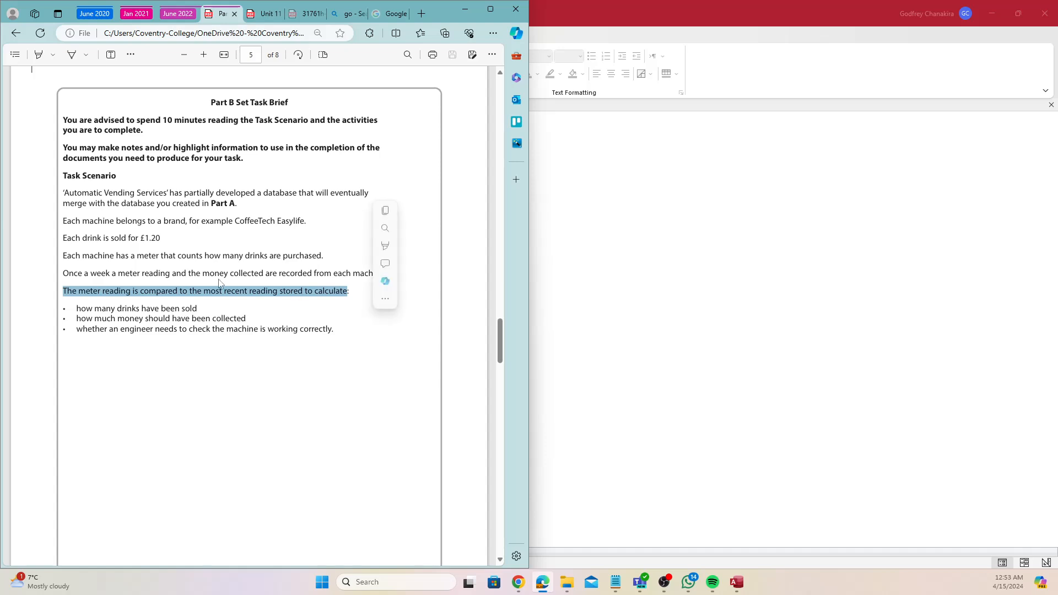
left_click_drag(134, 307, 192, 306)
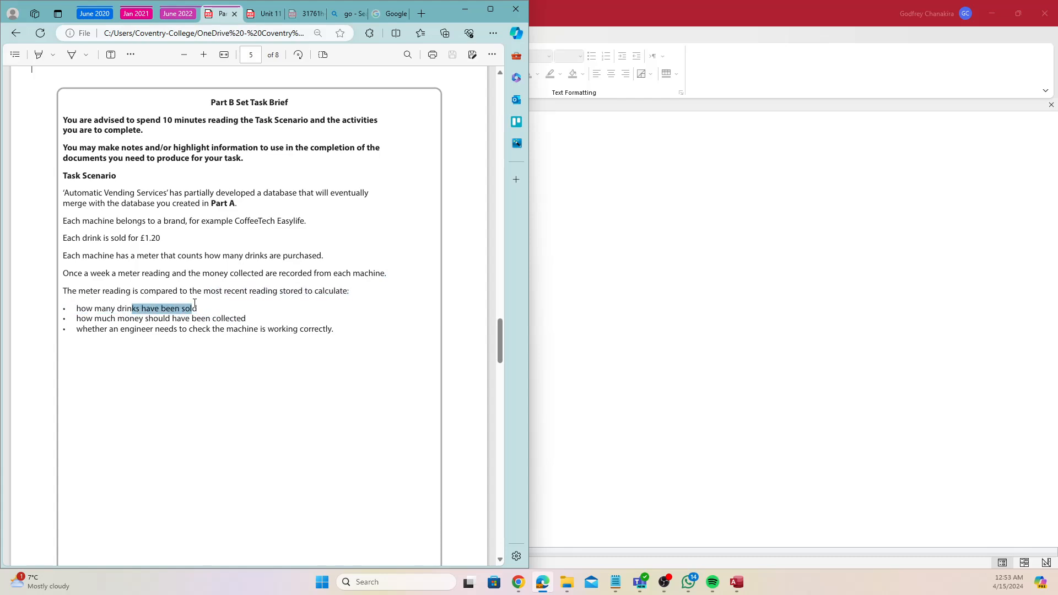
Minimize the PDF window to return to FORM-Activity-6B, and select the Highest Reading value.
left_click(472, 9)
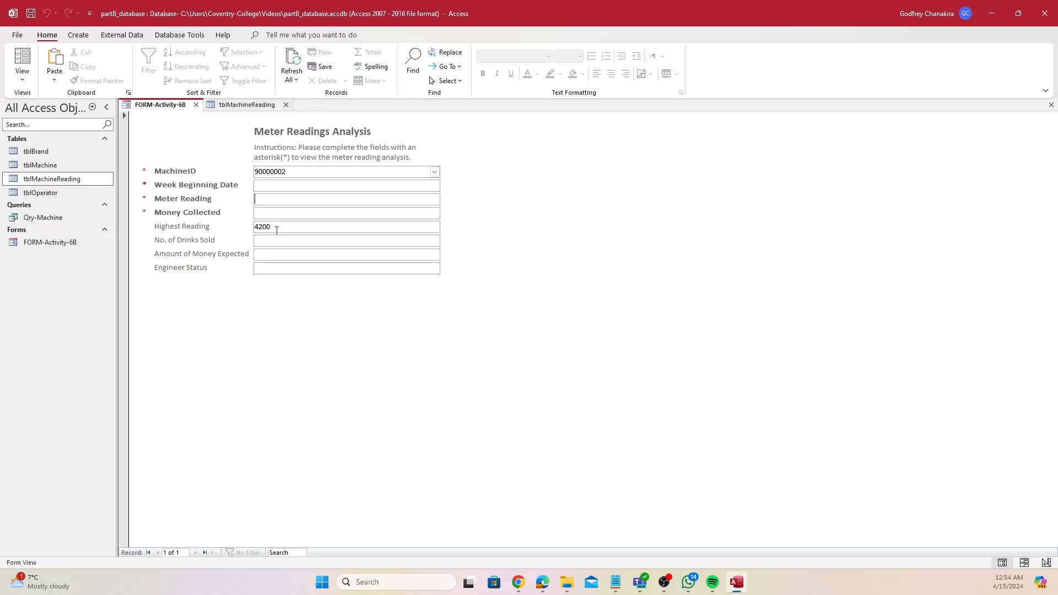
left_click_drag(279, 226, 244, 231)
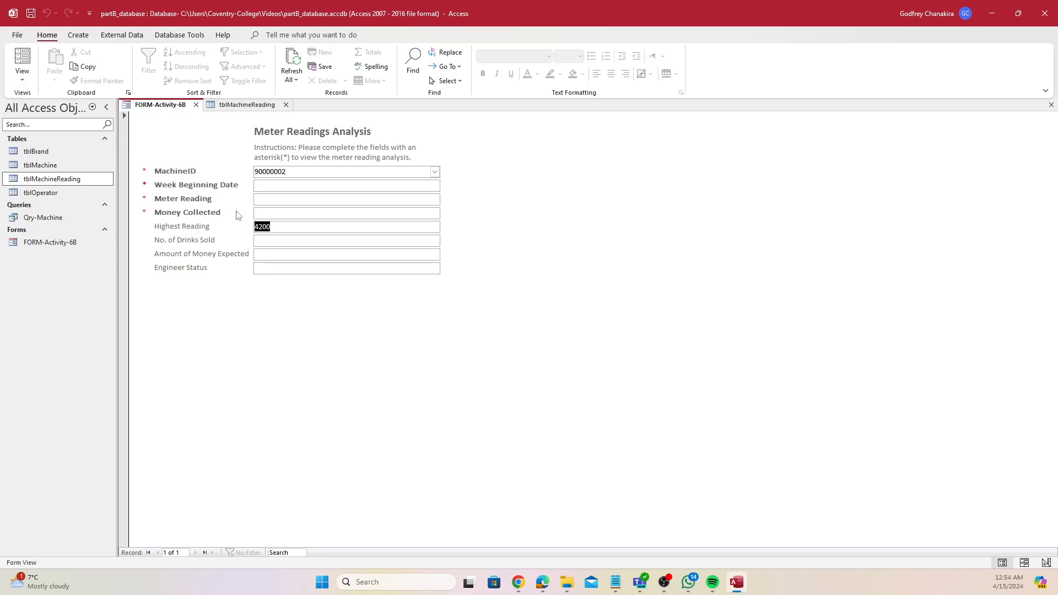
Go over the Meter Reading and Highest Reading fields and switch FORM-Activity-6B to Layout View.
left_click(283, 204)
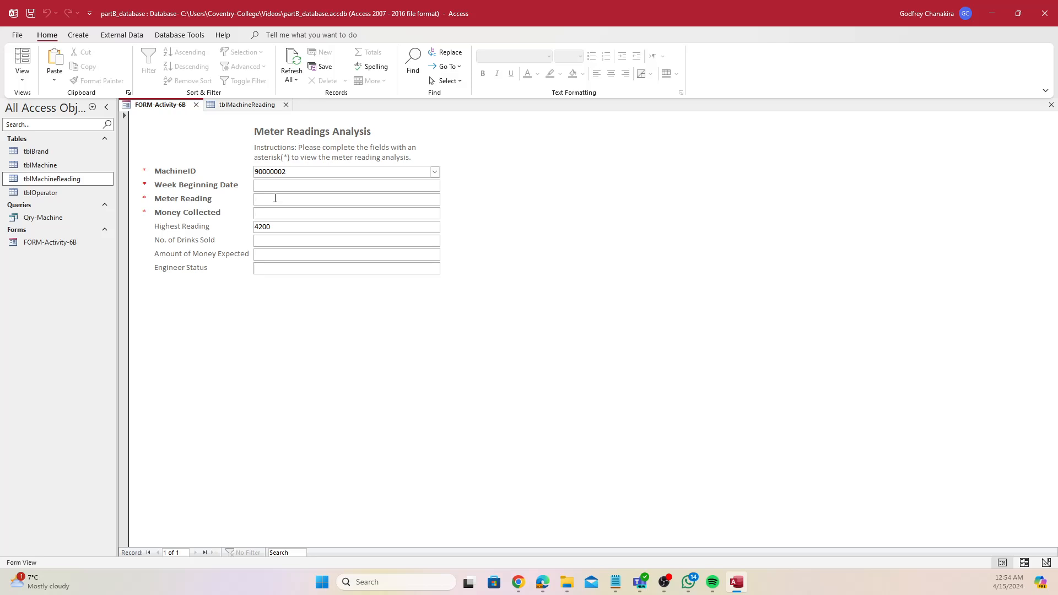
double_click(272, 227)
left_click(266, 201)
right_click(155, 110)
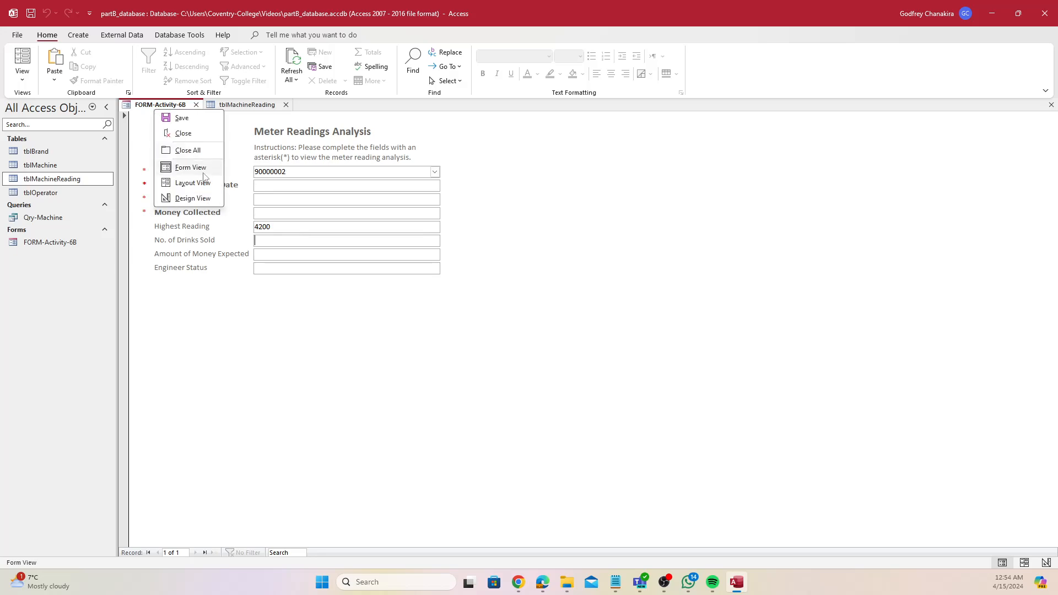
left_click(201, 183)
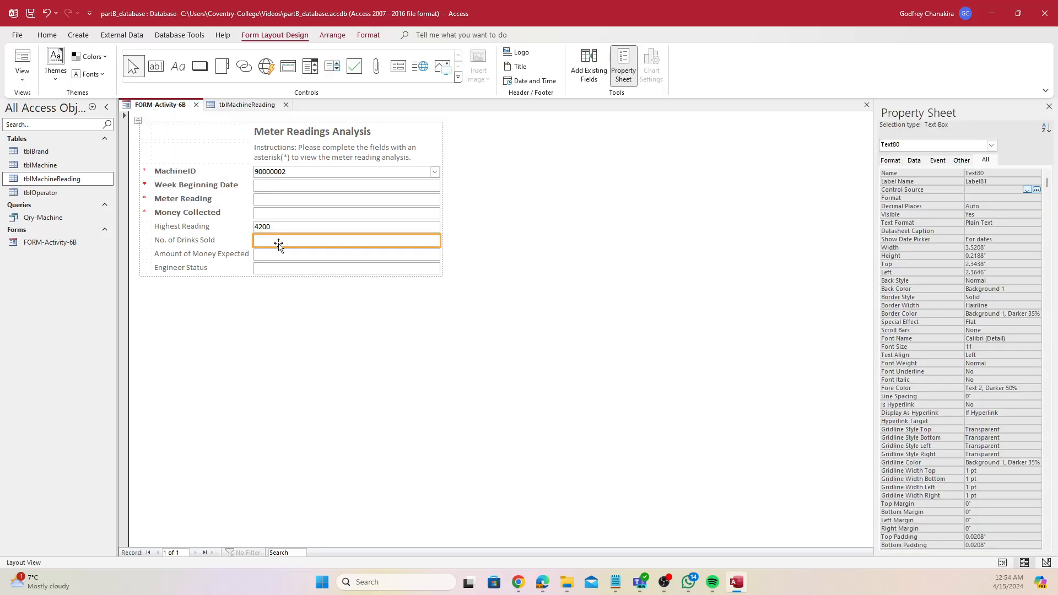
Rename the Highest Reading text box as MaxReading.
left_click(312, 227)
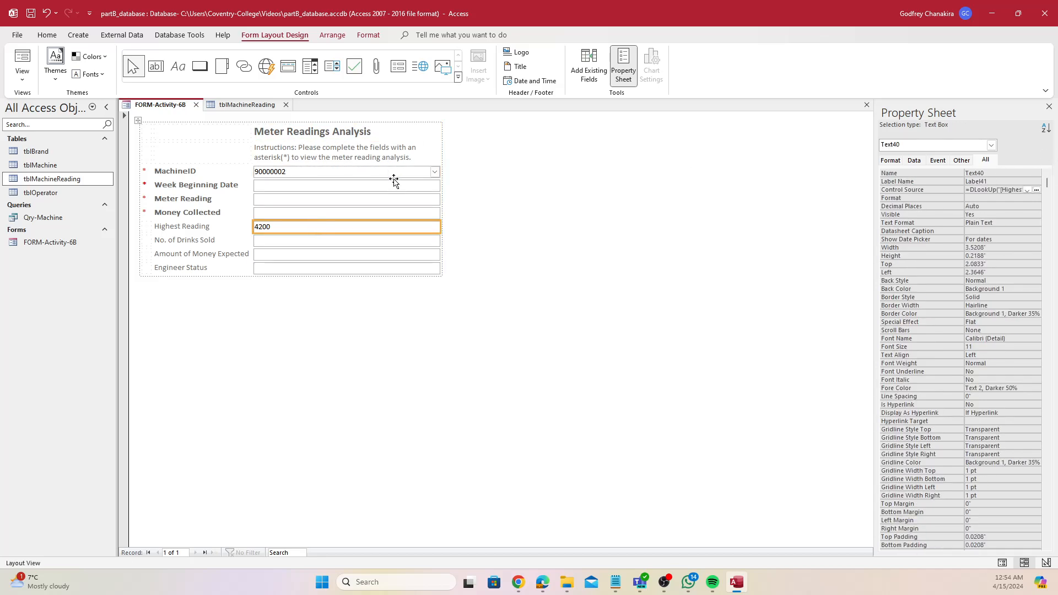
left_click(986, 161)
left_click(931, 172)
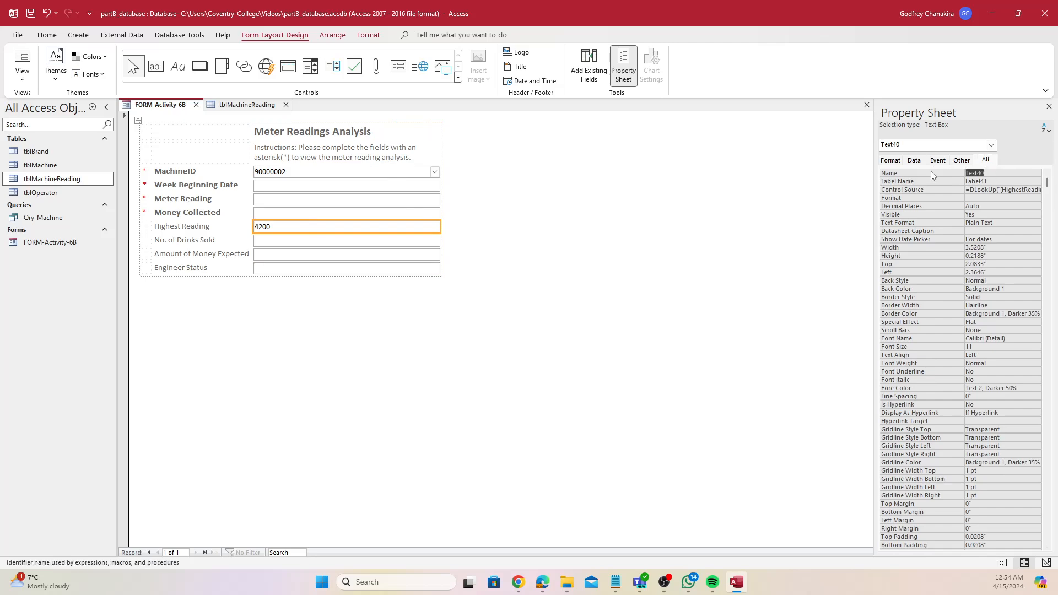
type("H")
key("BackSpace")
type("Maxreadi")
key("BackSpace")
key("BackSpace")
key("BackSpace")
key("BackSpace")
type("Reading")
Rename the No. of Drinks Sold text box as DrinksSold and the Amount of Money Expected text box as MoneyExpected.
left_click(303, 243)
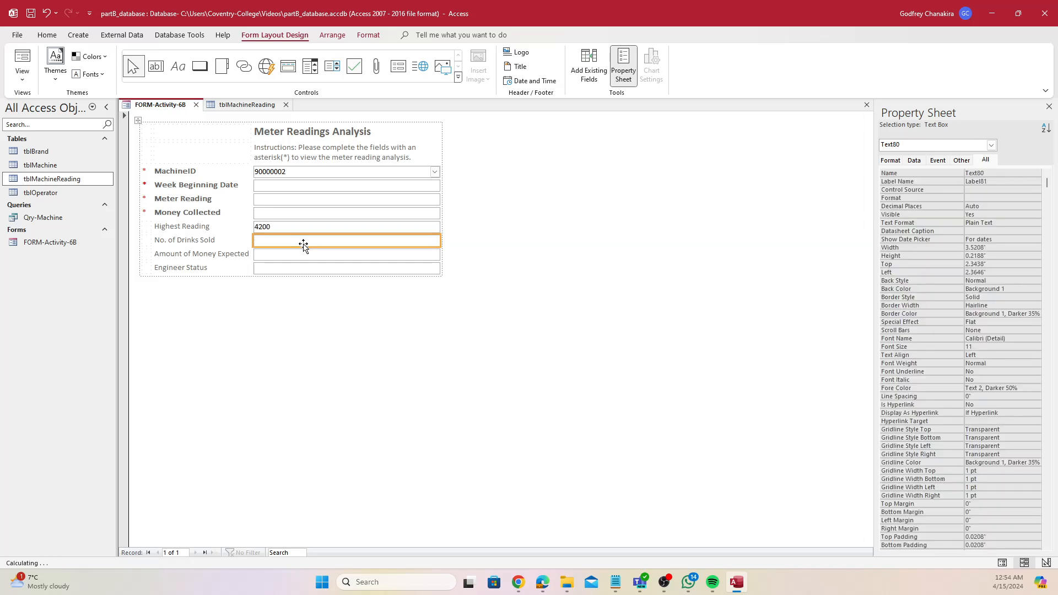
left_click(1022, 173)
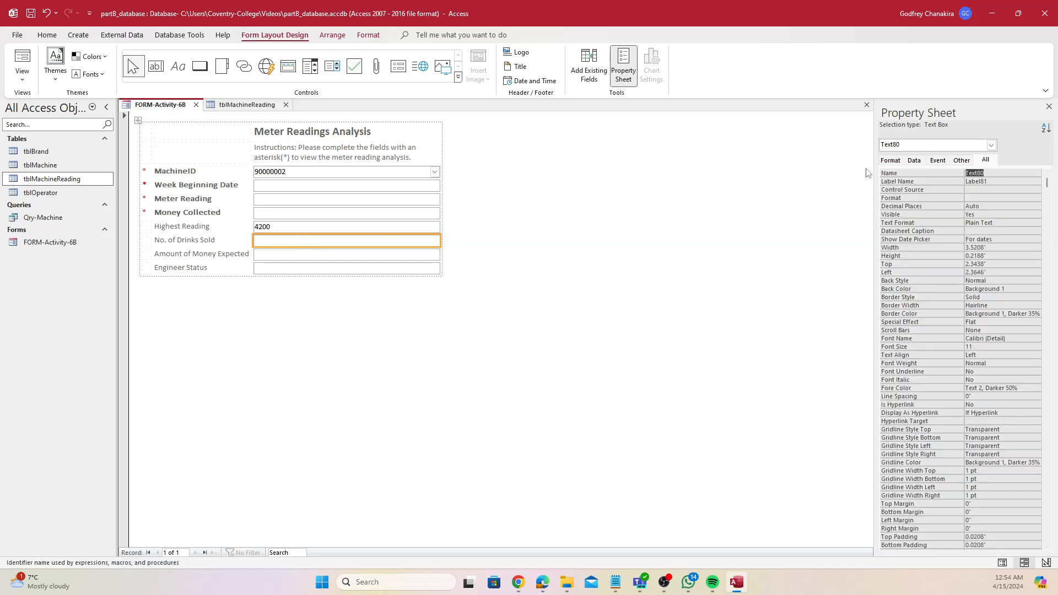
type("DrinksSold")
left_click(398, 257)
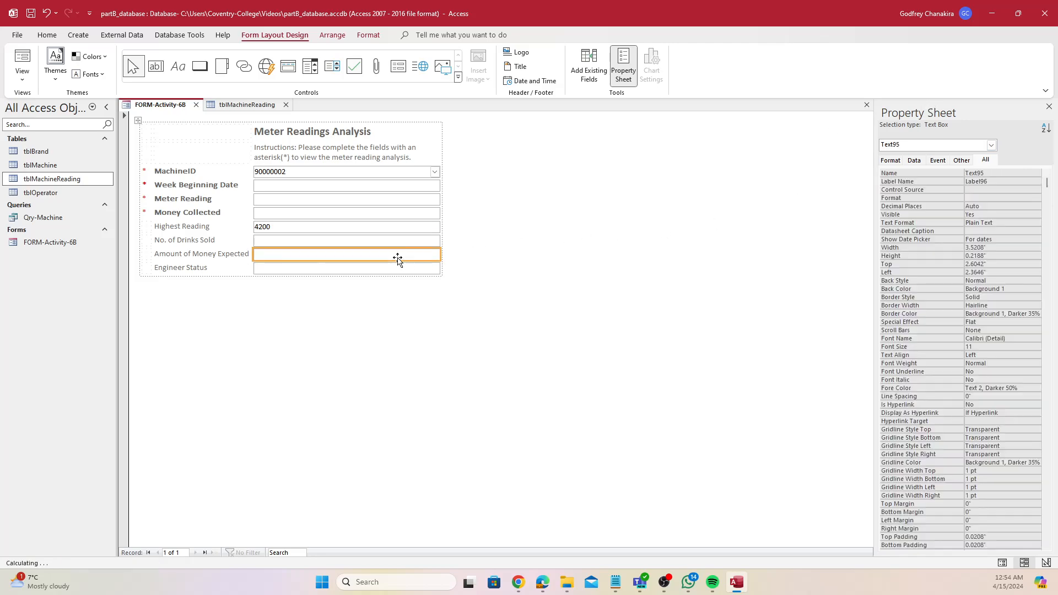
double_click(1011, 175)
type("MoneyE")
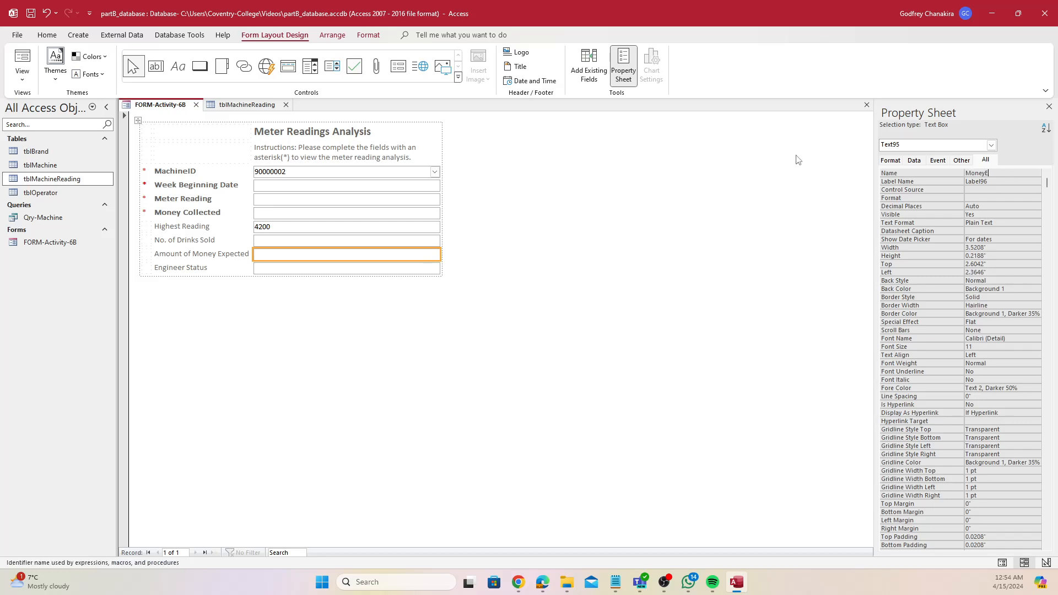
type("xpected")
Rename the Engineer Status text box as Status and save the form.
left_click(278, 270)
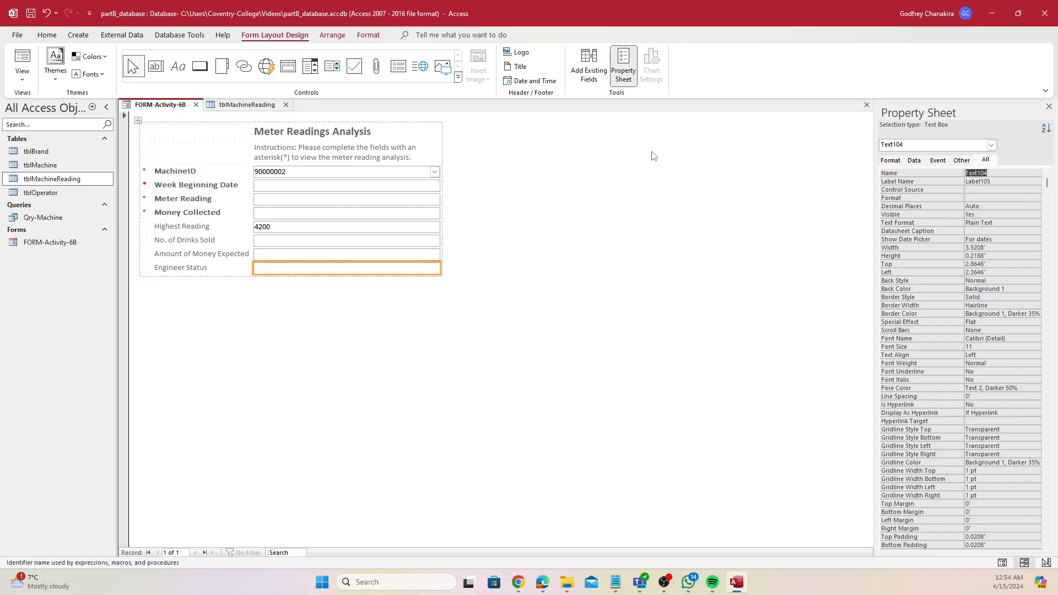
type("Status")
left_click(279, 256)
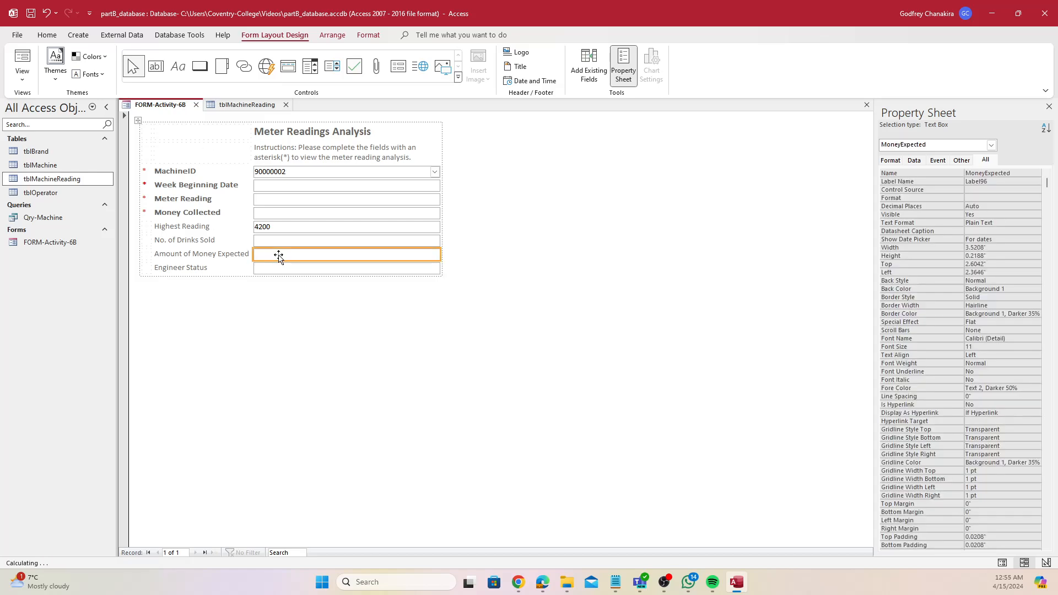
left_click(323, 231)
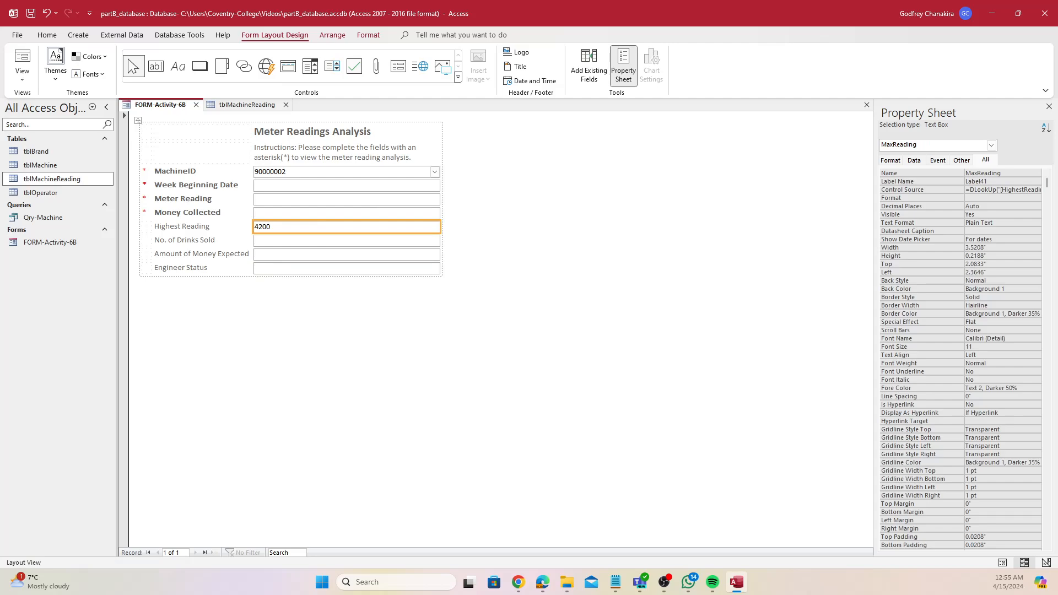
right_click(170, 108)
left_click(183, 116)
Rename the Meter Reading text box as MeterReading-Input and the Week Beginning Date text box as Week-Input.
left_click(308, 200)
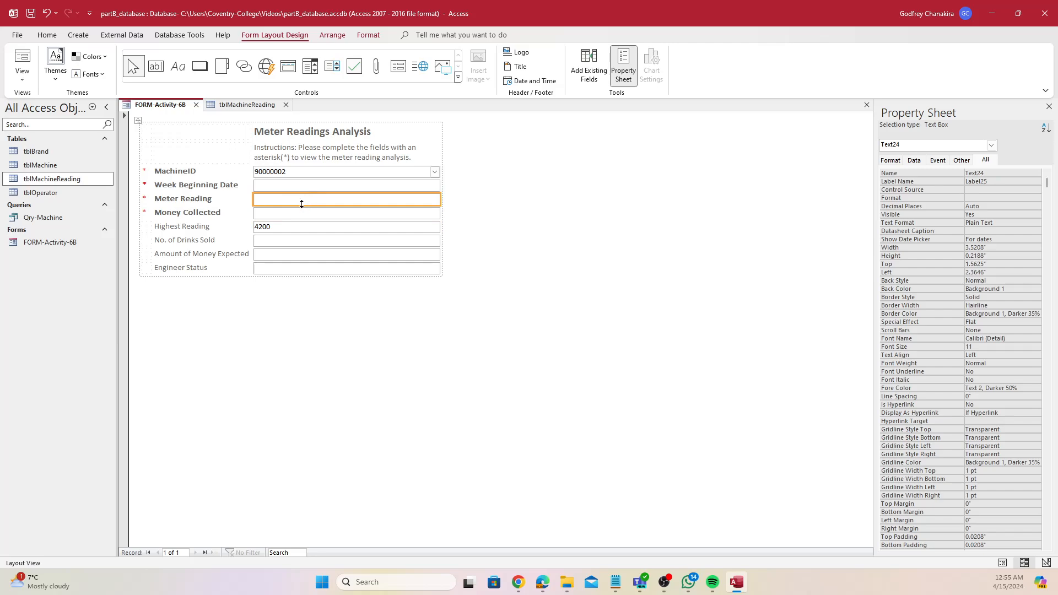
double_click(986, 173)
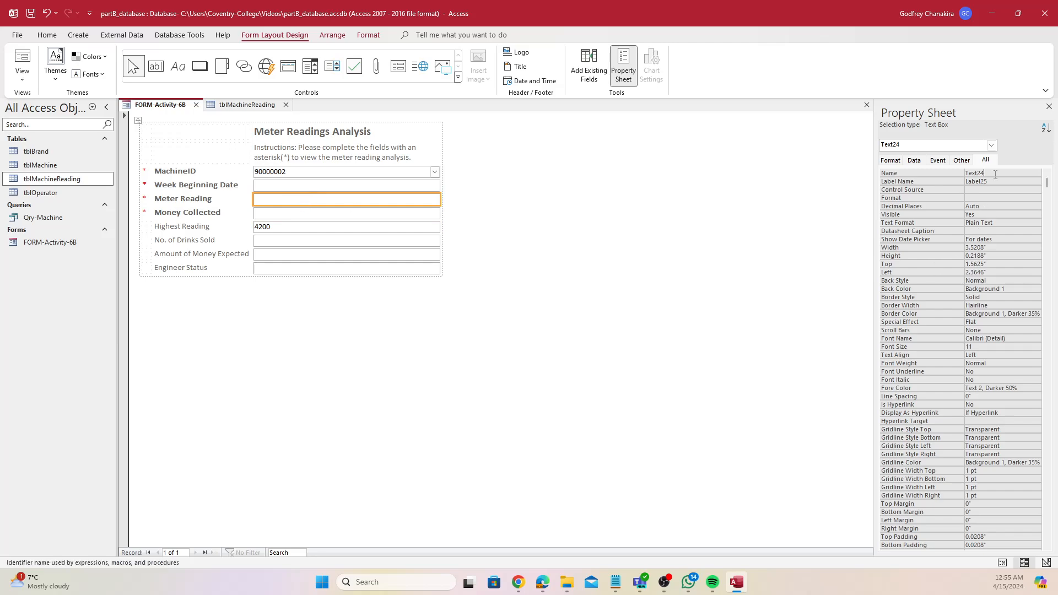
type("MeterReading-Input")
left_click(349, 186)
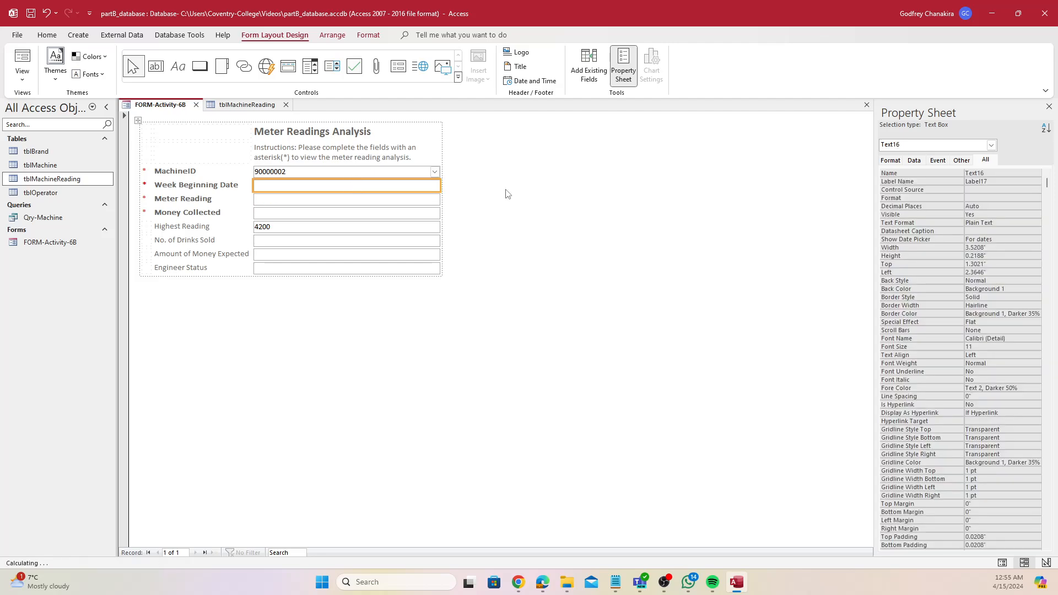
left_click(1008, 174)
double_click(1000, 174)
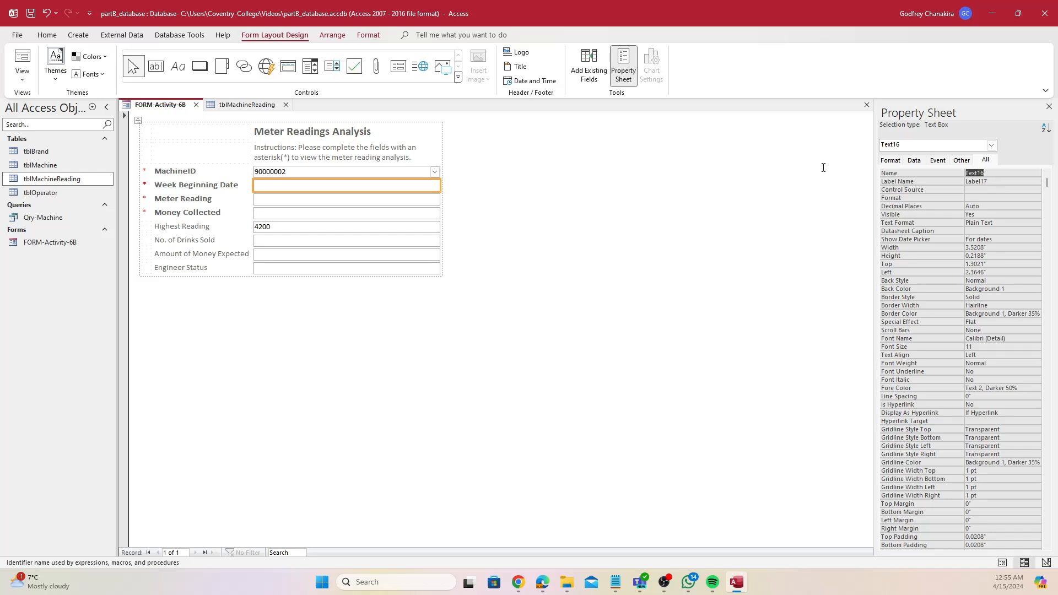
type("Week-Input")
Rename the Money Collected text box as MoneyCollected-Input.
left_click(350, 214)
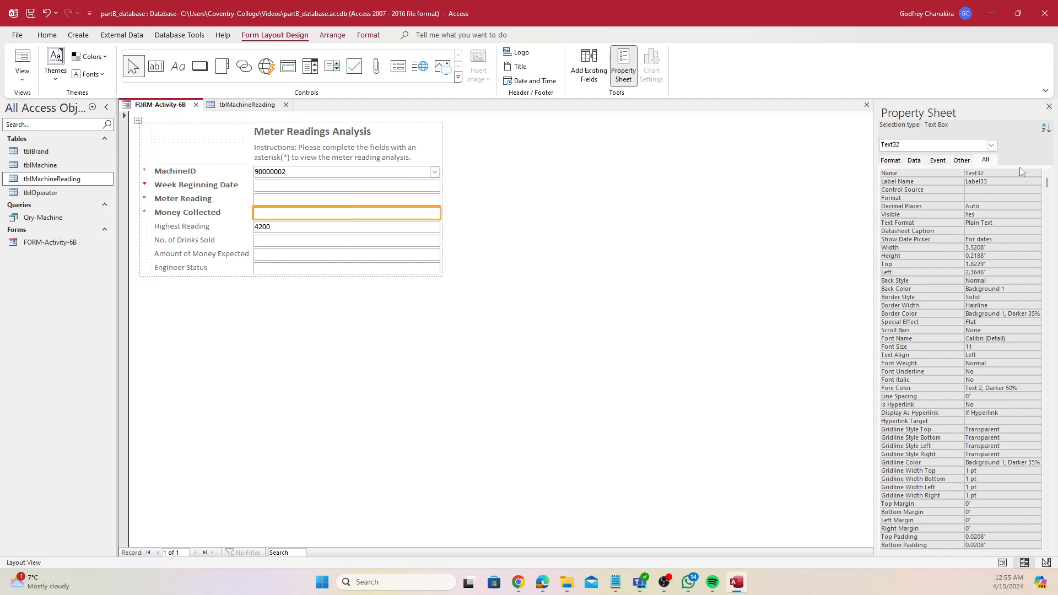
double_click(1017, 173)
type("Money")
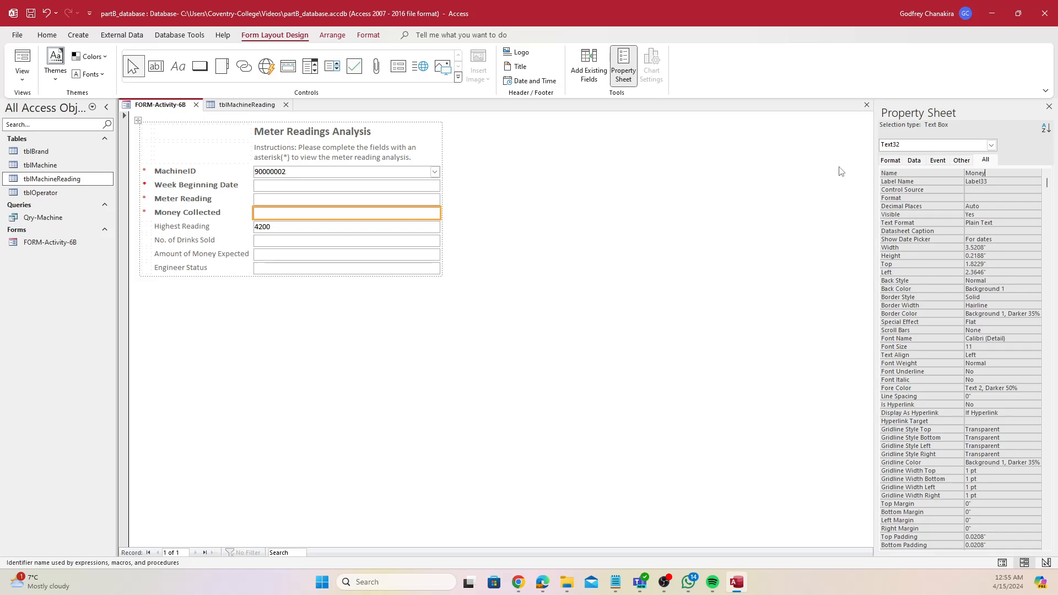
type("Collected-Input")
Open the Expression Builder for the DrinksSold control source and start the expression with [MaxReading].
left_click(299, 240)
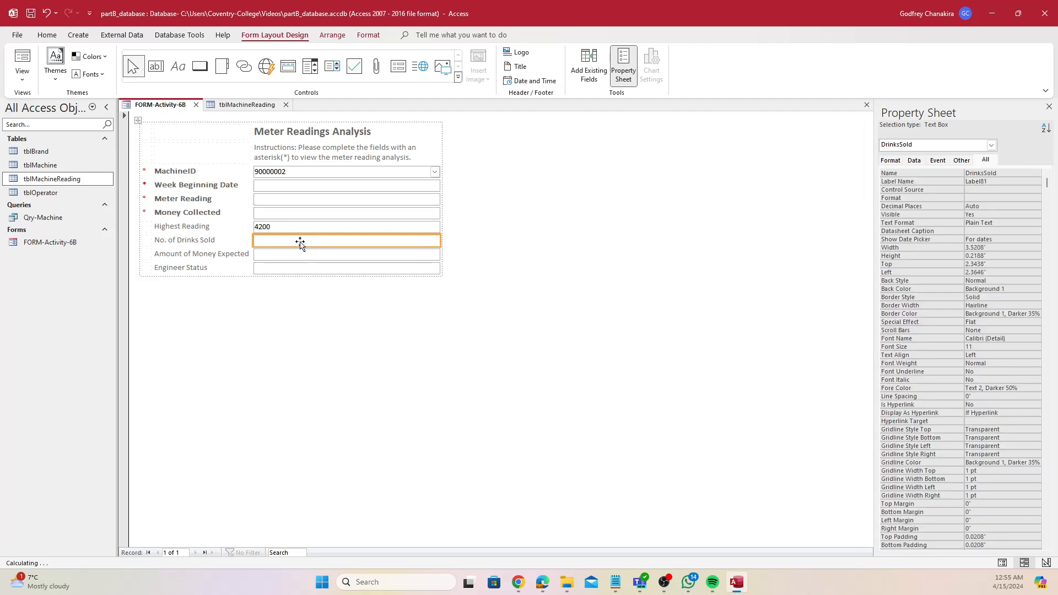
left_click(919, 162)
left_click(1046, 173)
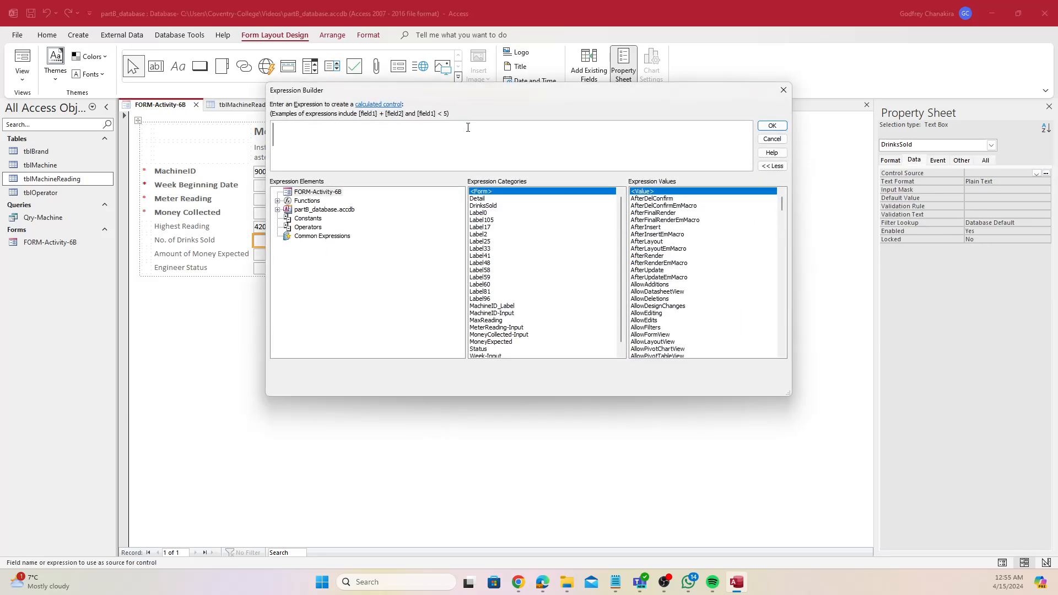
type("hig")
key("BackSpace")
key("BackSpace")
key("BackSpace")
type("ma")
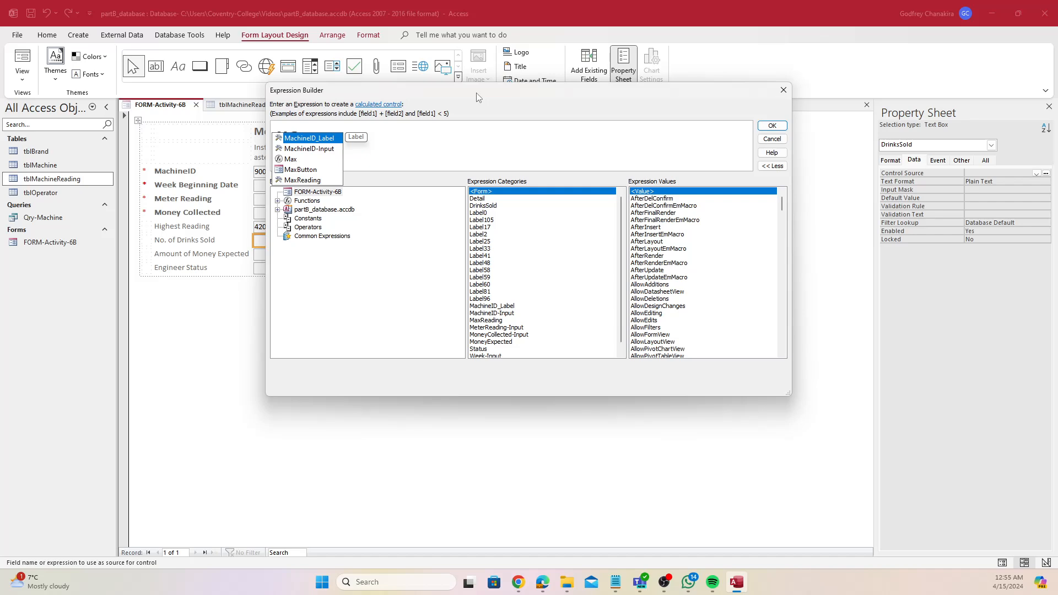
key("Down")
key("Down")
key("Down")
key("Down")
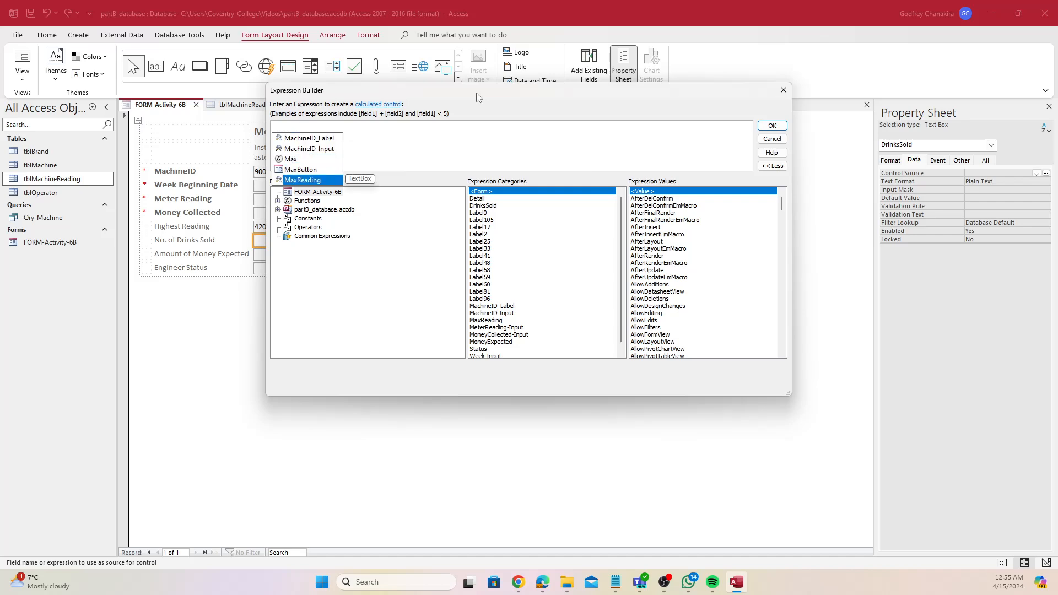
key("Return")
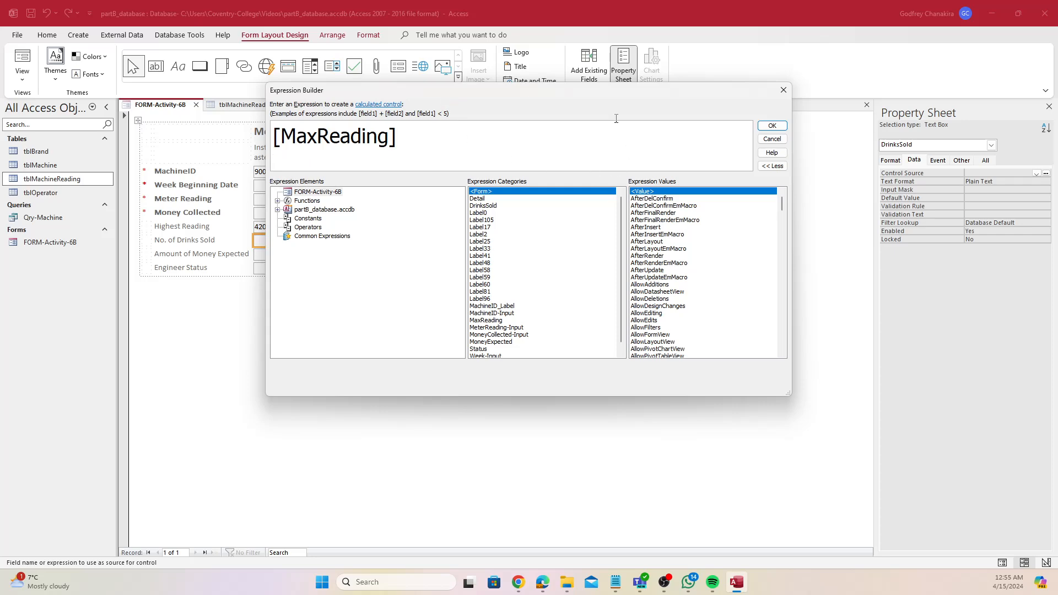
Complete the DrinksSold expression as [MaxReading]-[MeterReading-Input] and apply it.
left_click_drag(577, 97, 808, 153)
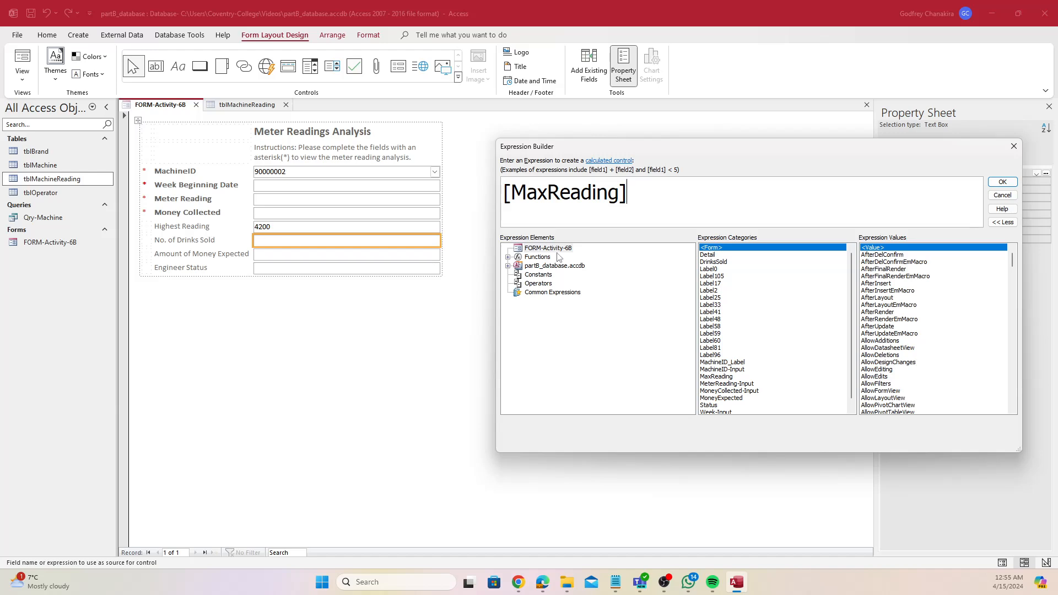
type("-")
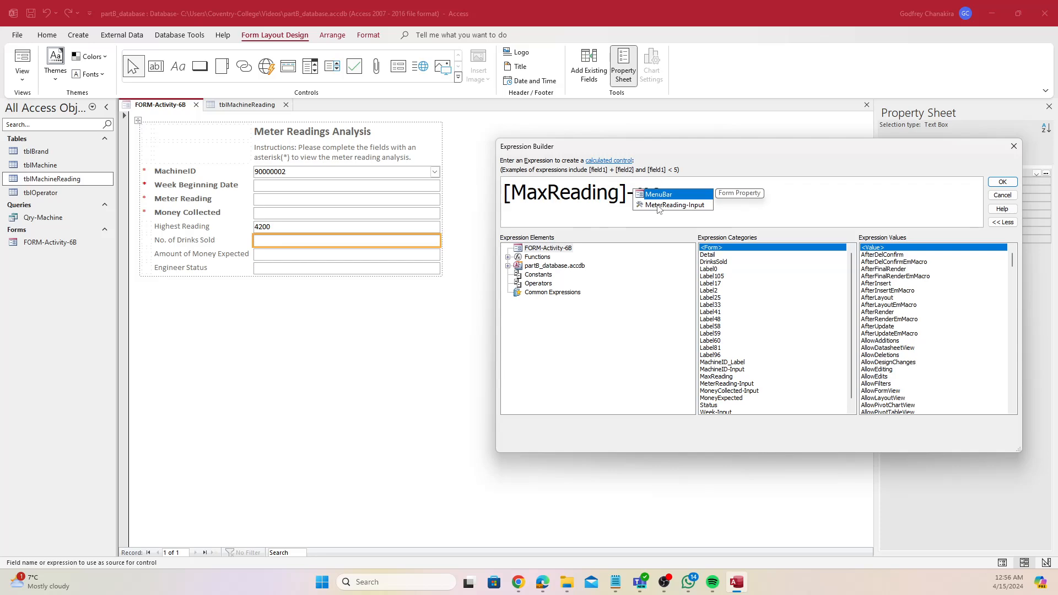
left_click(659, 205)
double_click(659, 205)
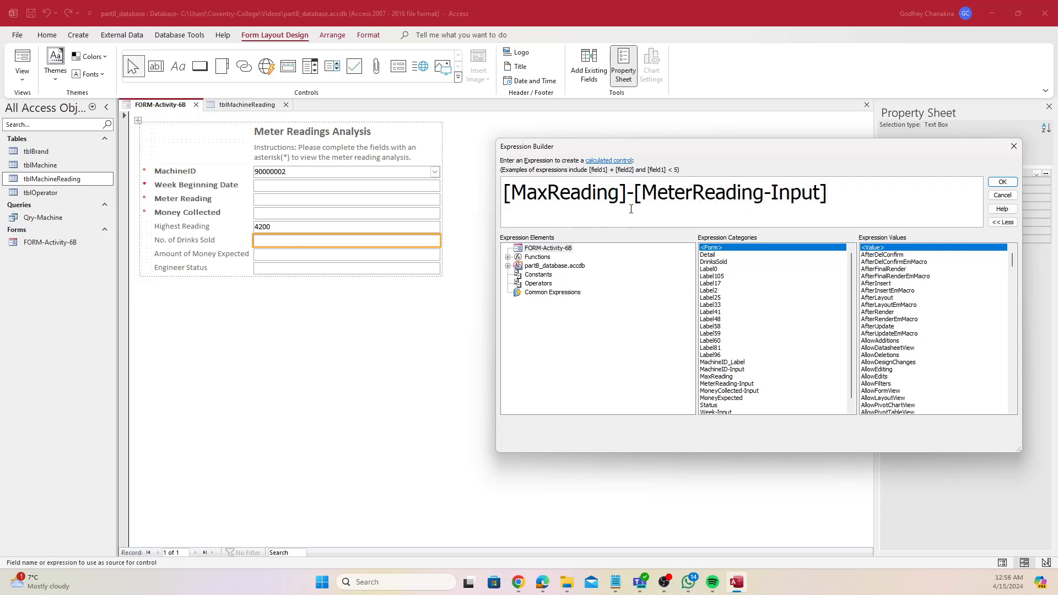
left_click(1006, 181)
Switch to the task brief PDF in Edge to check the price per drink, and return to Access.
left_click(344, 255)
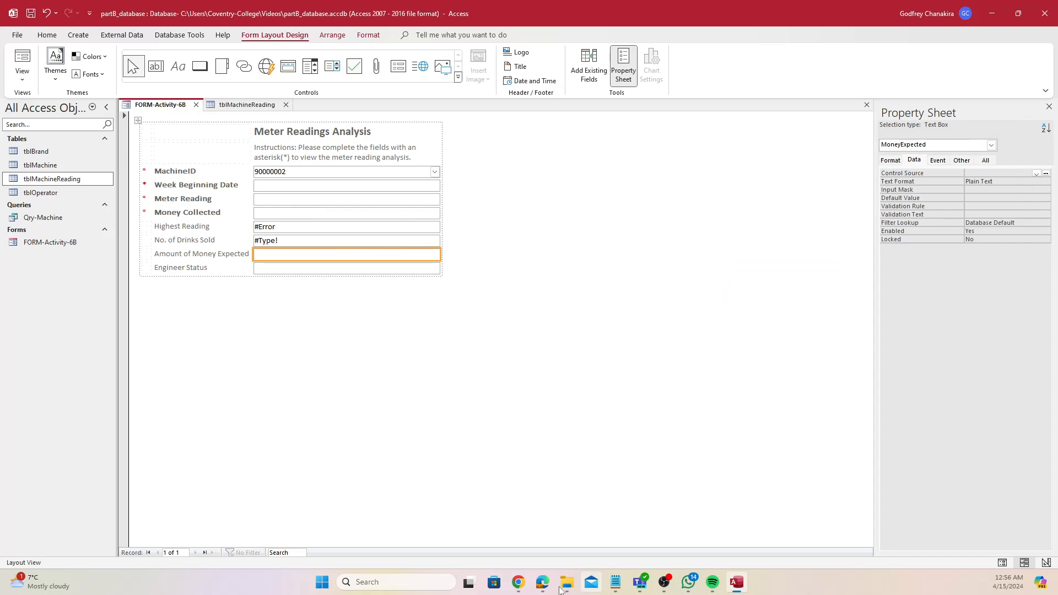
left_click(543, 582)
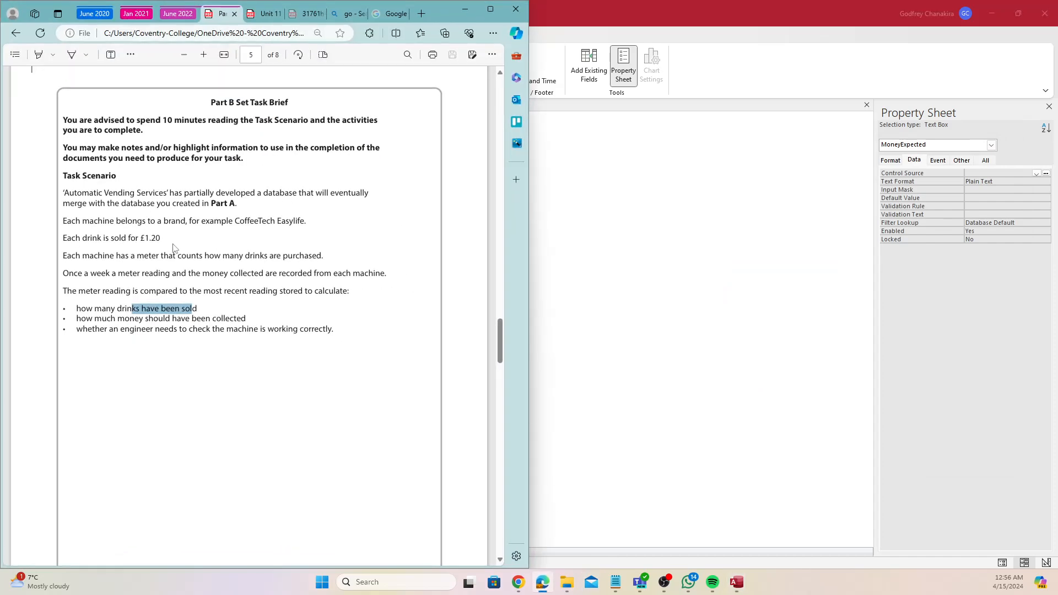
left_click(465, 10)
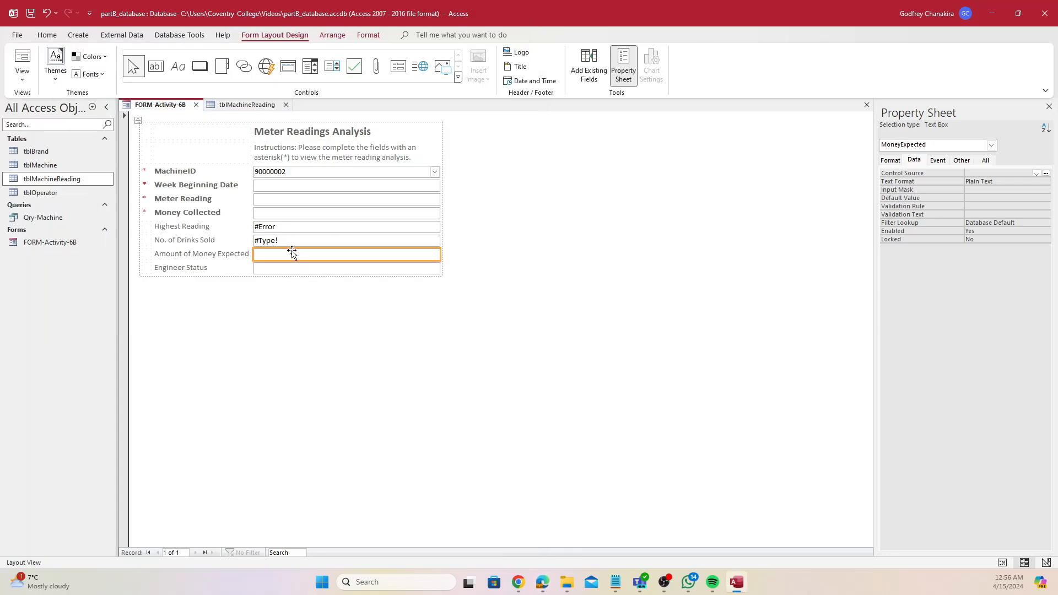
Open the Expression Builder for the MoneyExpected control source and start the expression with the FormatCurrency function.
left_click(292, 242)
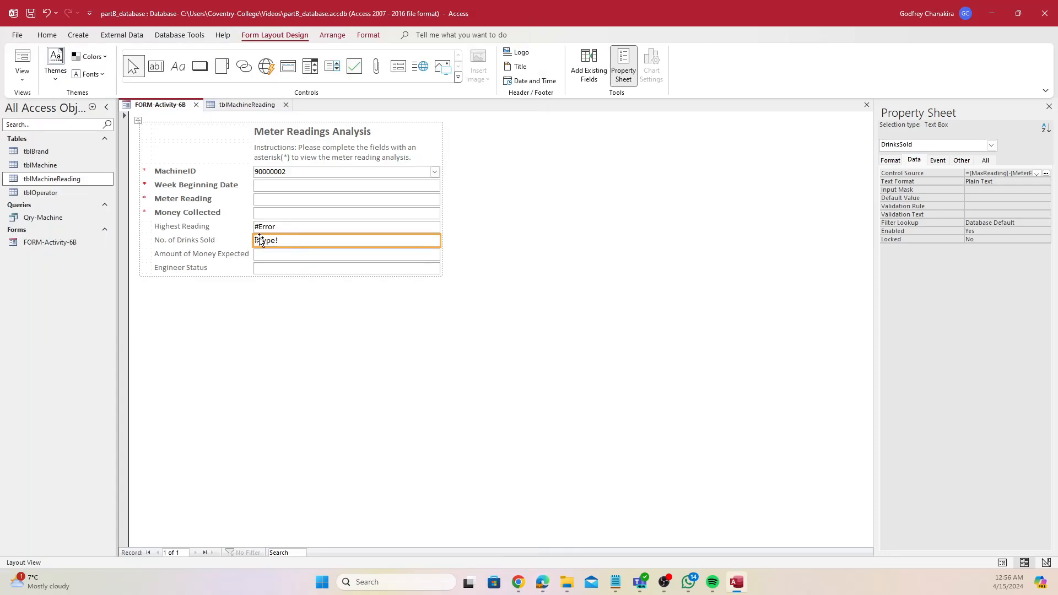
left_click(306, 254)
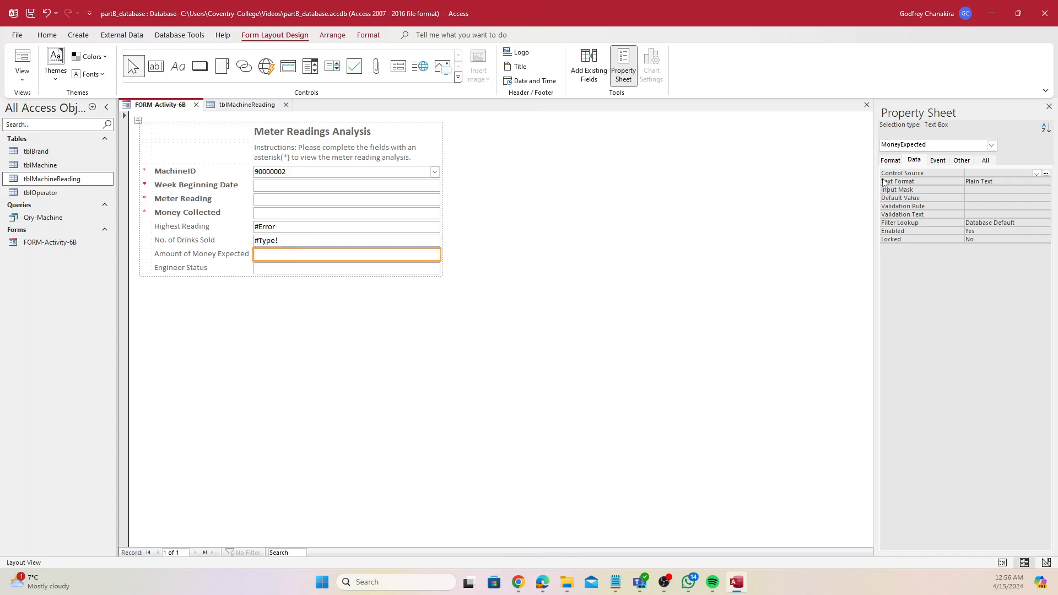
left_click(1046, 173)
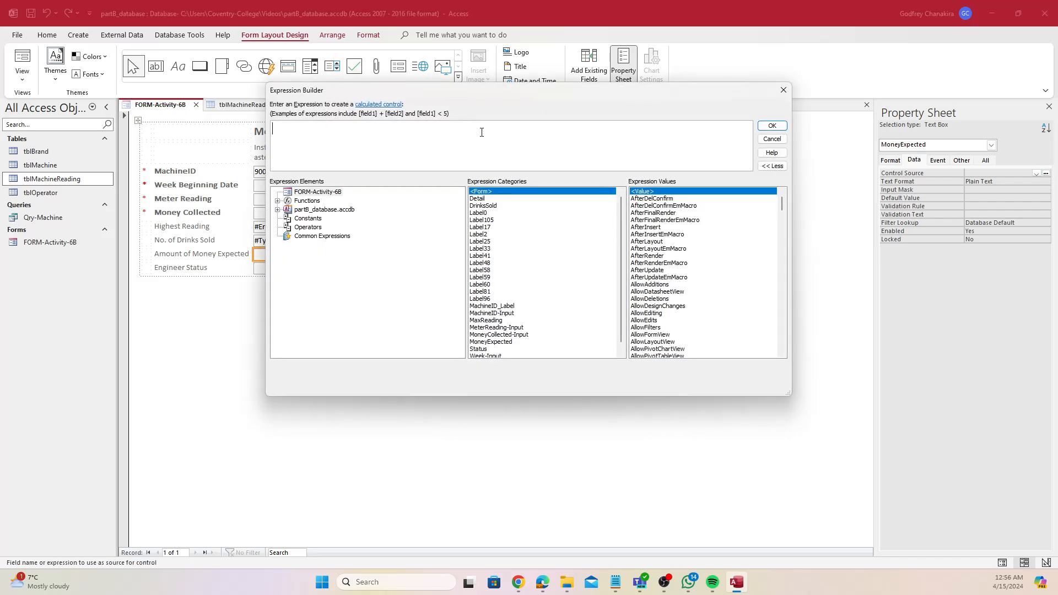
left_click_drag(506, 91, 667, 114)
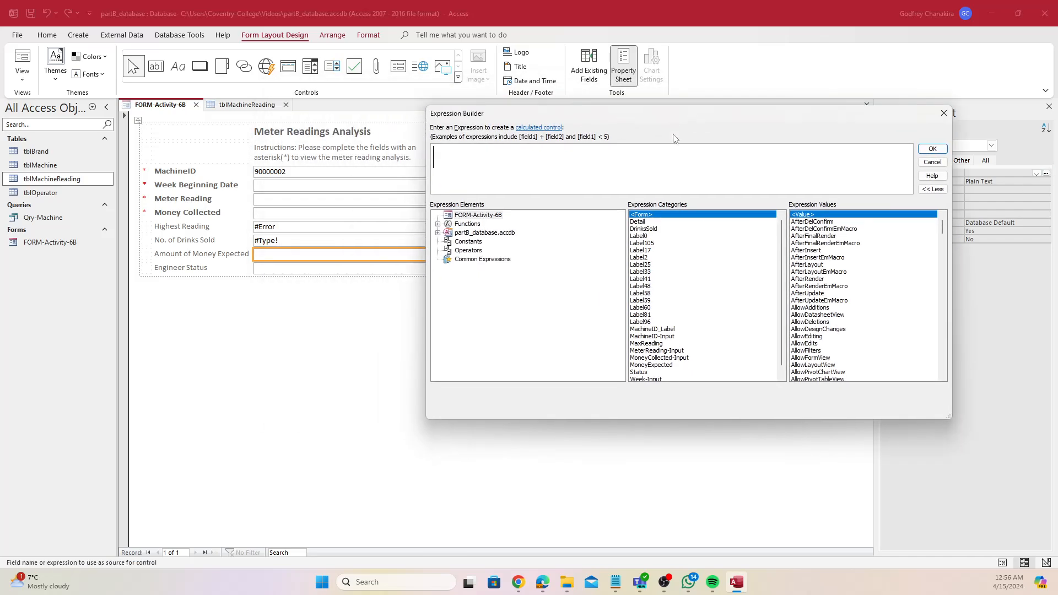
type("form")
key("Down")
key("Down")
key("Down")
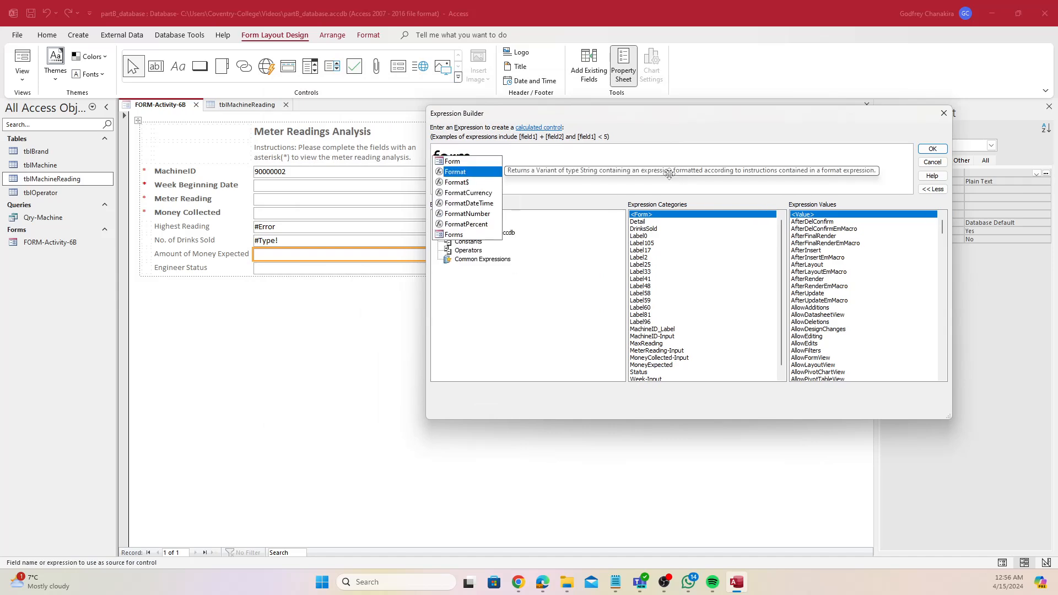
key("Tab")
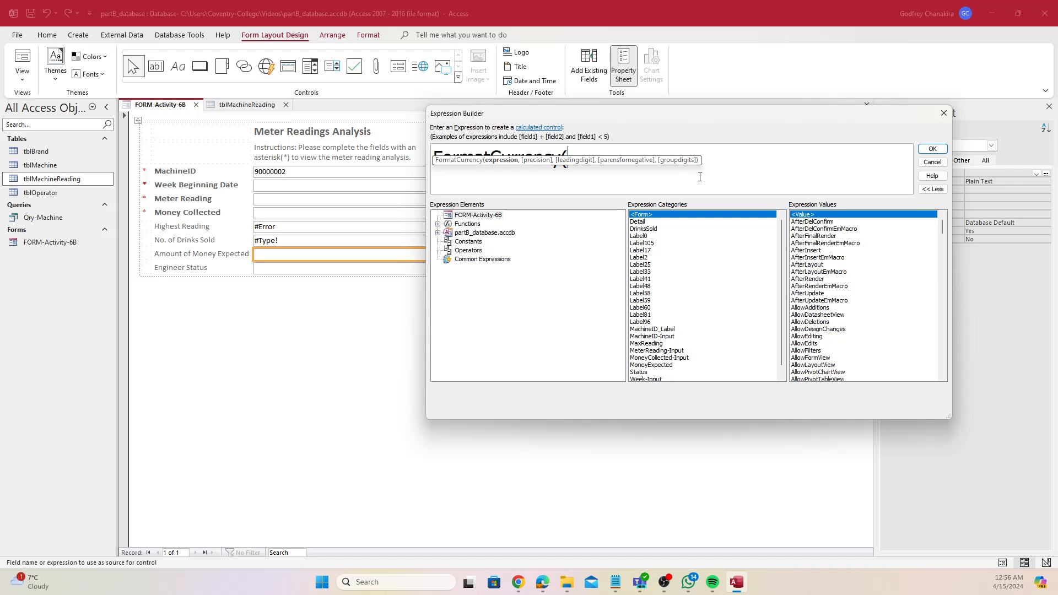
left_click(458, 156)
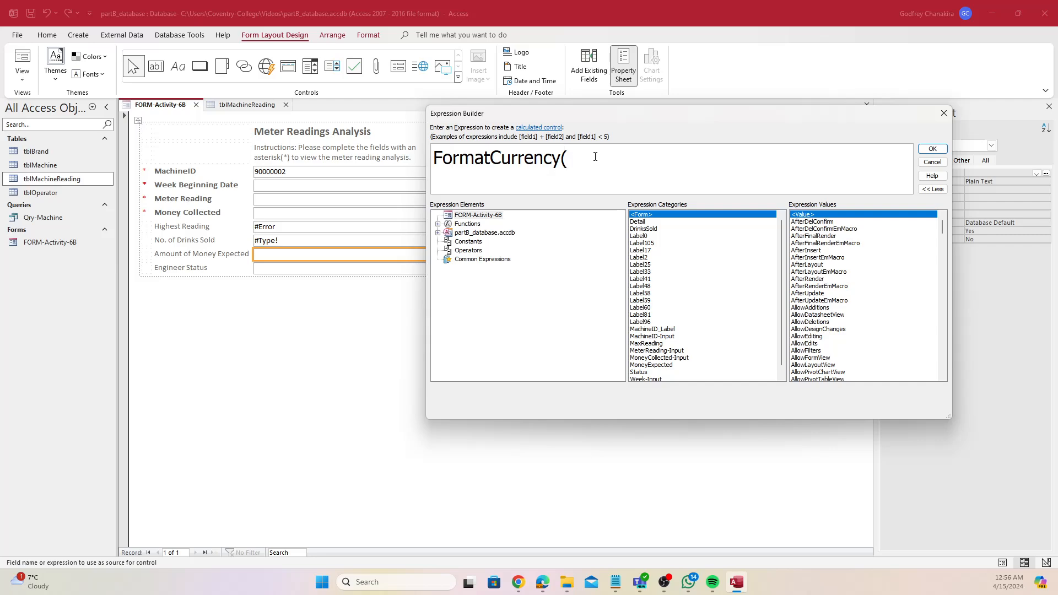
Complete the MoneyExpected expression as FormatCurrency([DrinksSold]*1.2,2) and apply it.
type("dr")
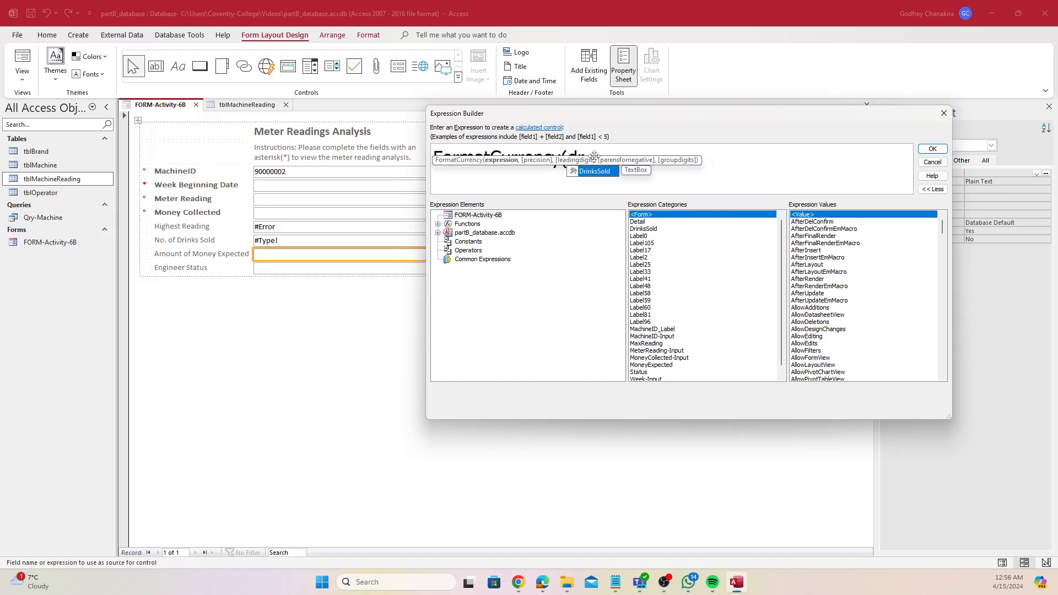
key("Tab")
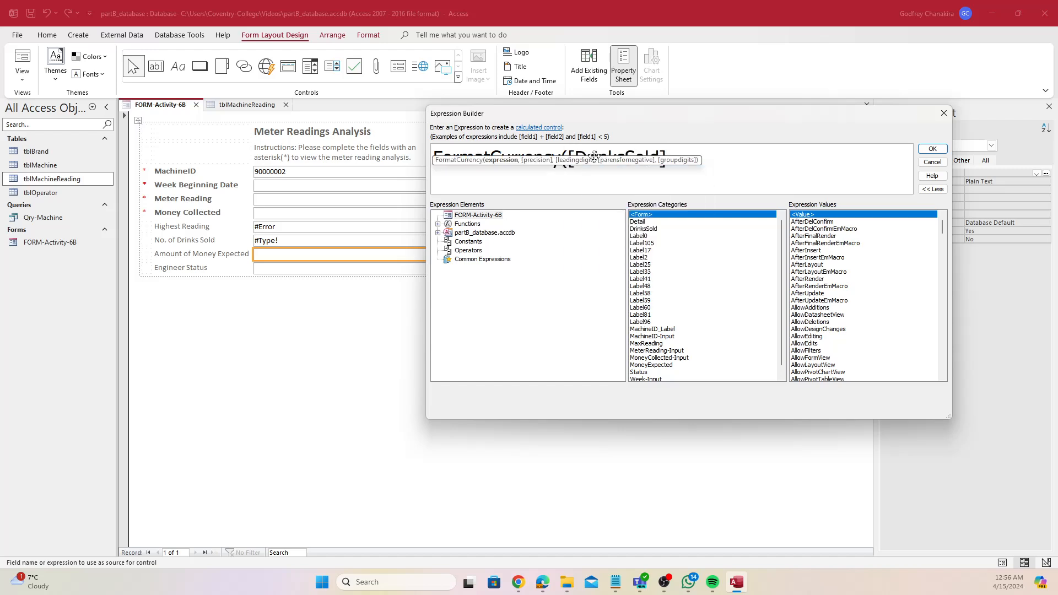
type("*1.2,2)")
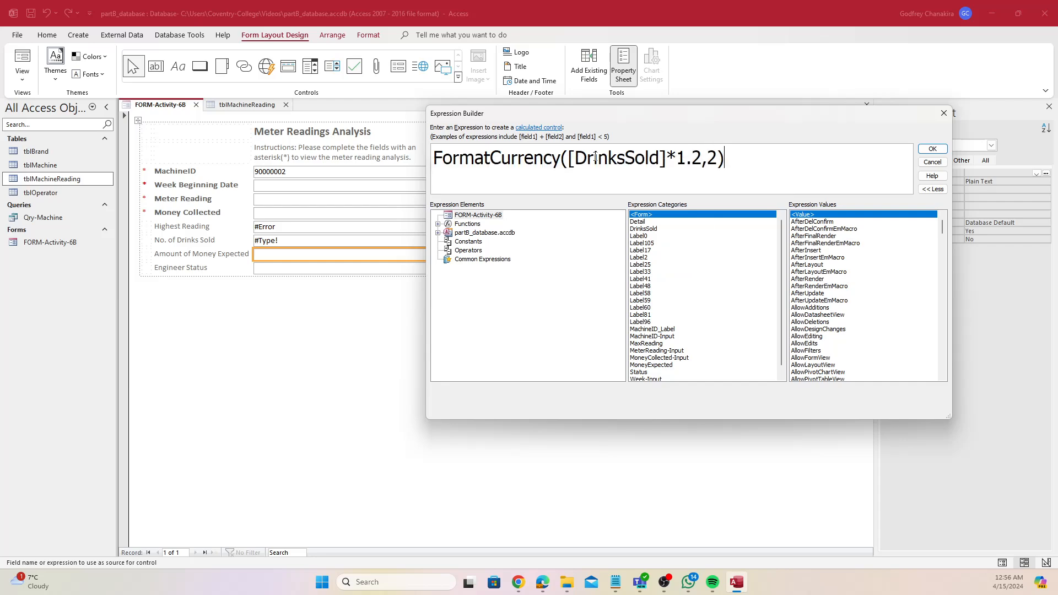
left_click(713, 163)
left_click(933, 148)
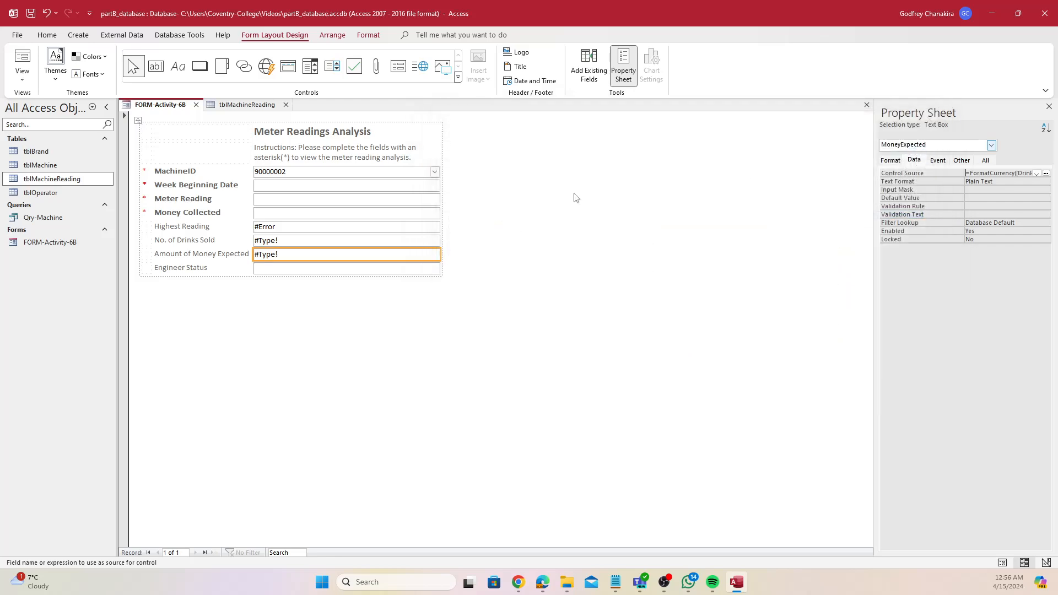
Save the form and show it in Form View with MachineID 90000002 selected.
left_click(320, 271)
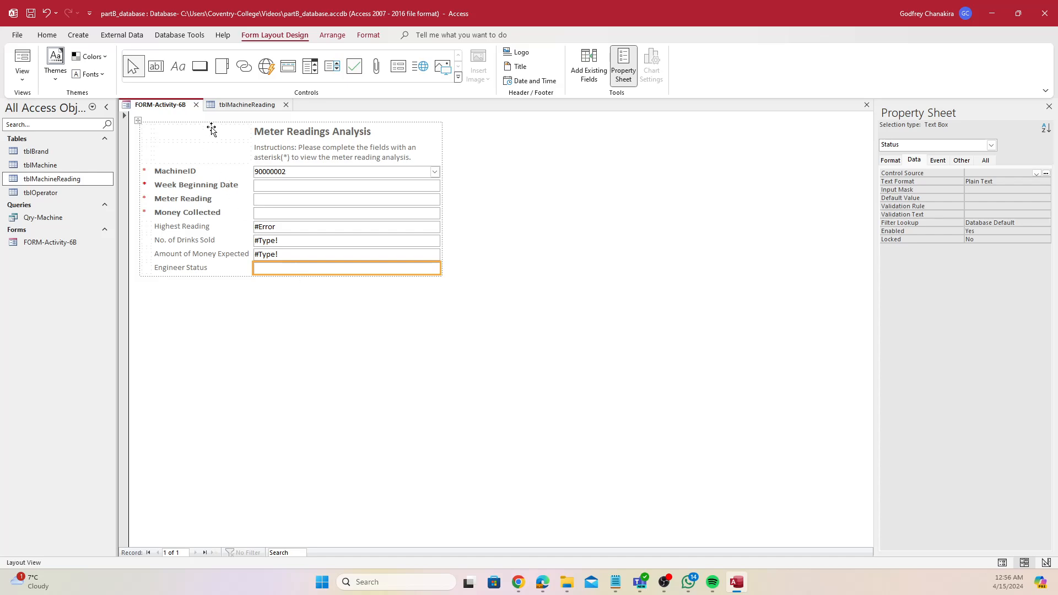
right_click(162, 103)
left_click(182, 114)
right_click(162, 104)
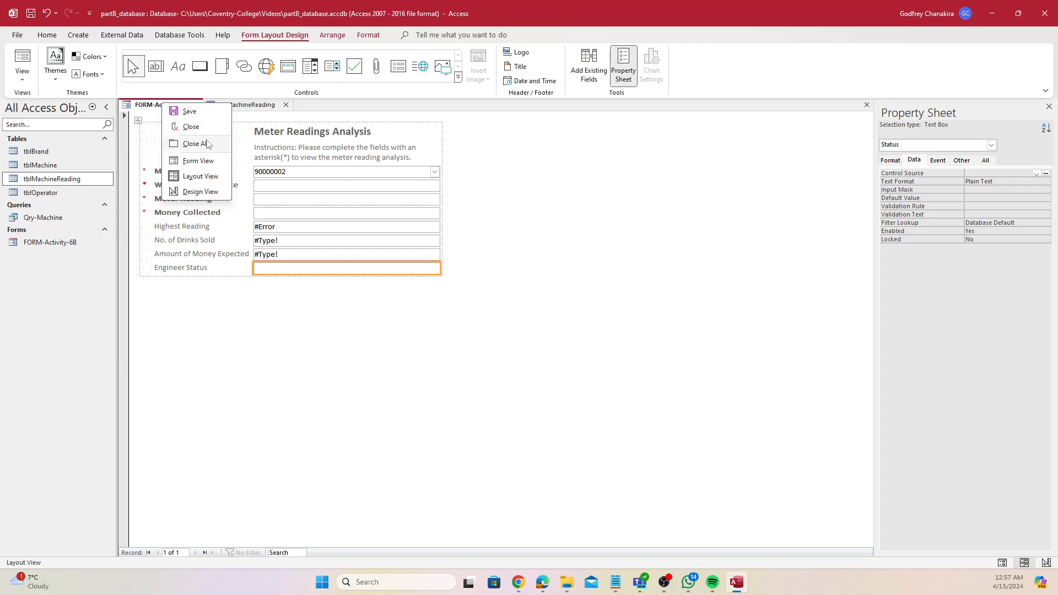
left_click(185, 161)
left_click(435, 172)
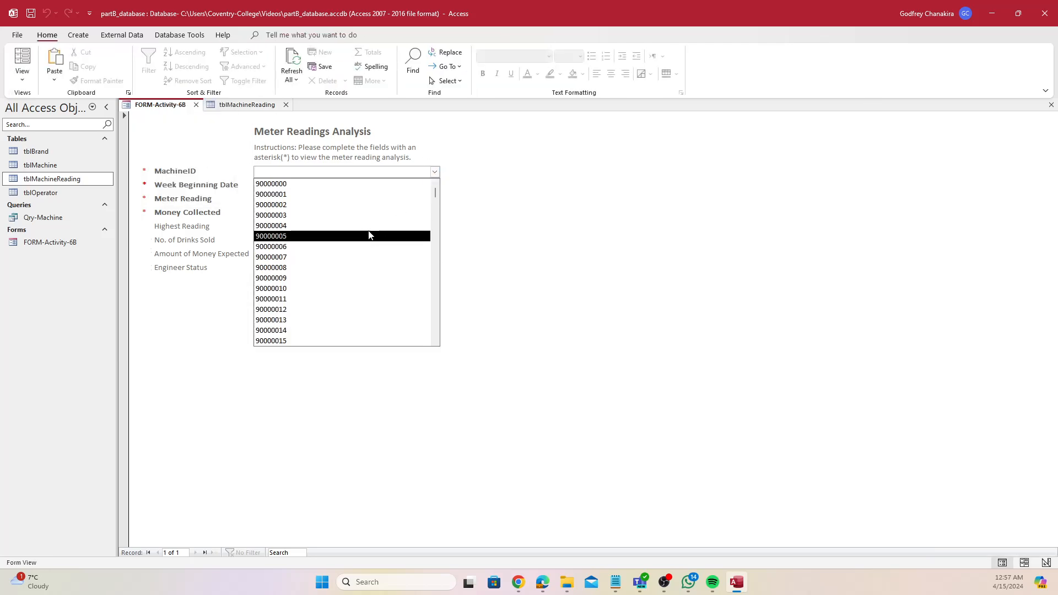
left_click(351, 204)
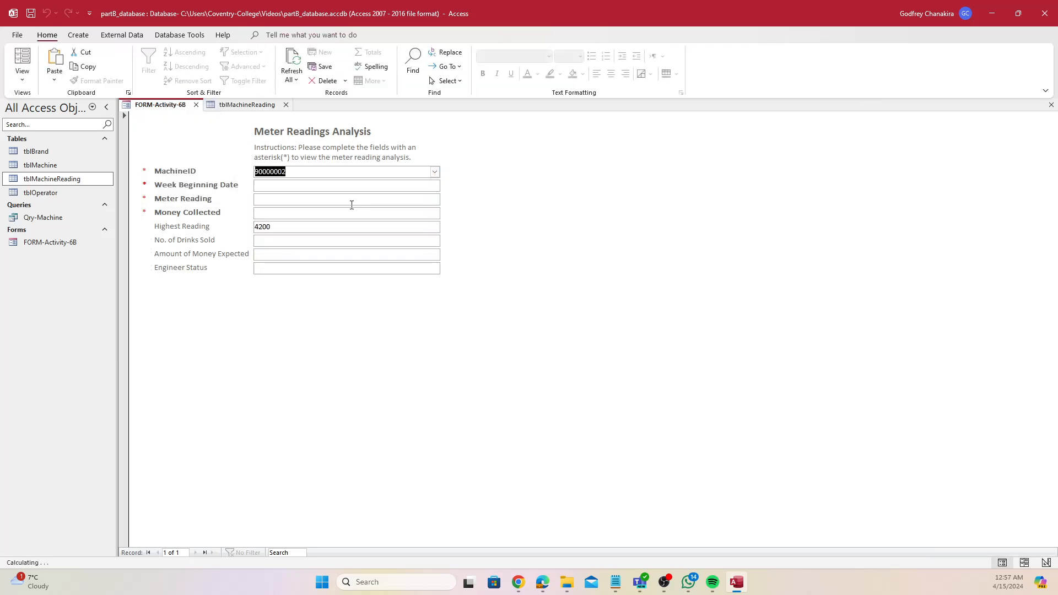
Test the calculations with week beginning date 24/04/2022, meter reading 4100 and money collected 100.
left_click(295, 187)
type("24/0")
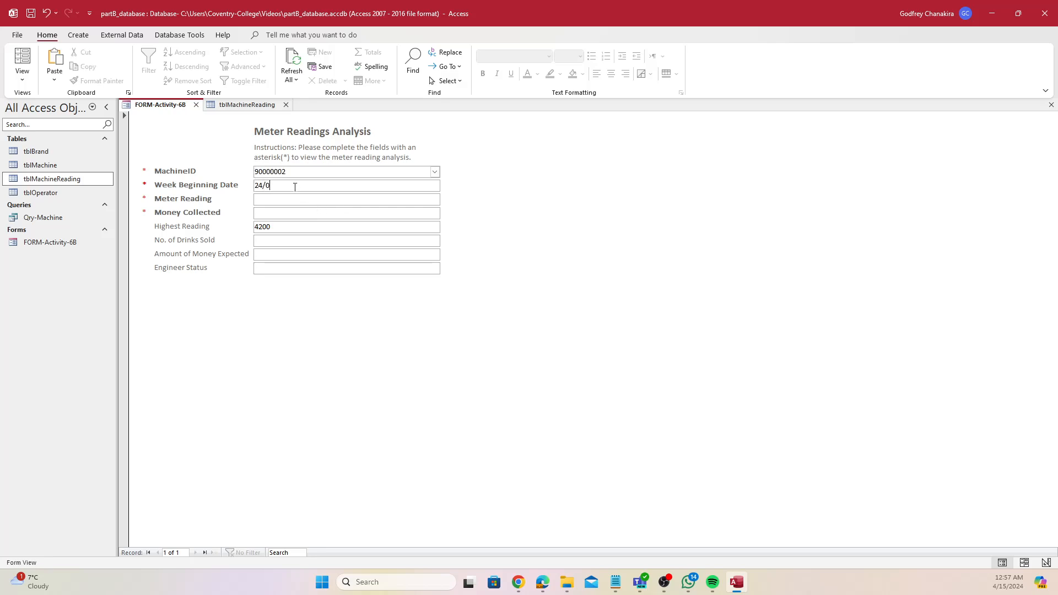
type("4/2022")
left_click(300, 201)
type("4100")
left_click(309, 218)
type("100")
left_click(314, 269)
left_click(284, 255)
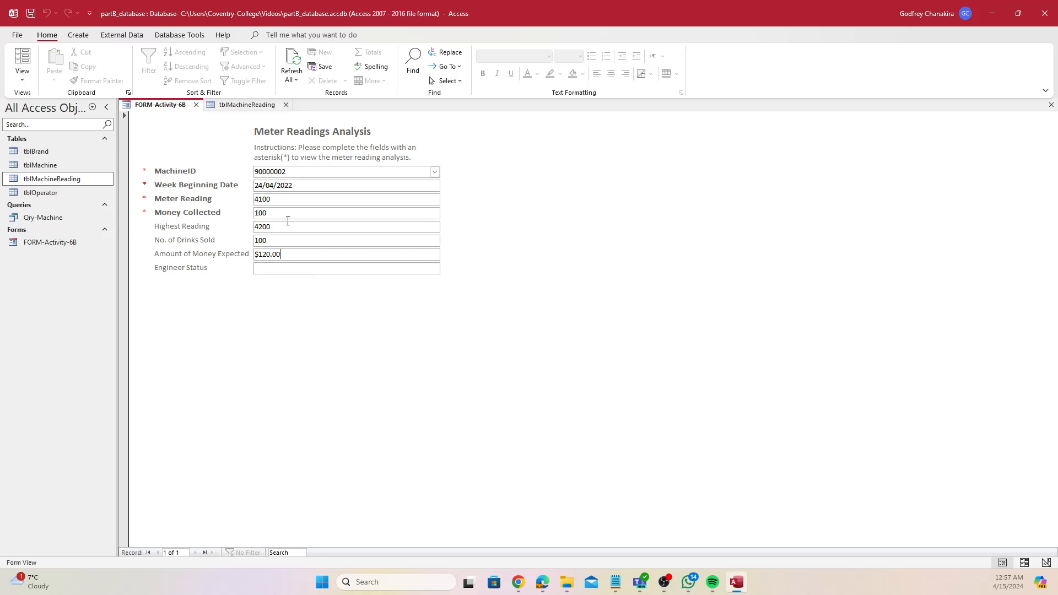
Return the form to Layout View and set the Money Collected text box's format to Currency.
right_click(177, 108)
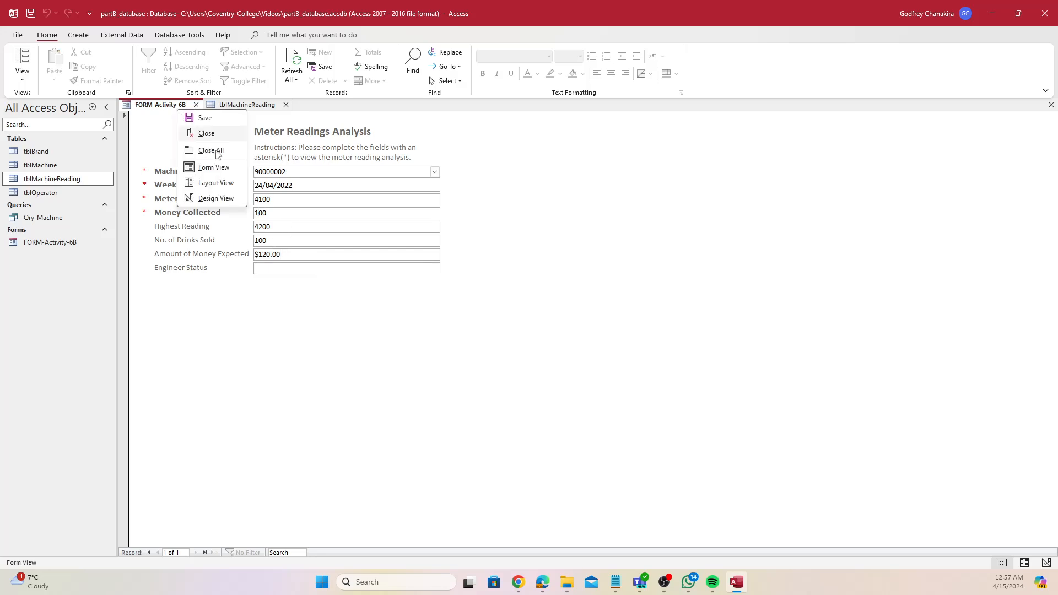
left_click(226, 190)
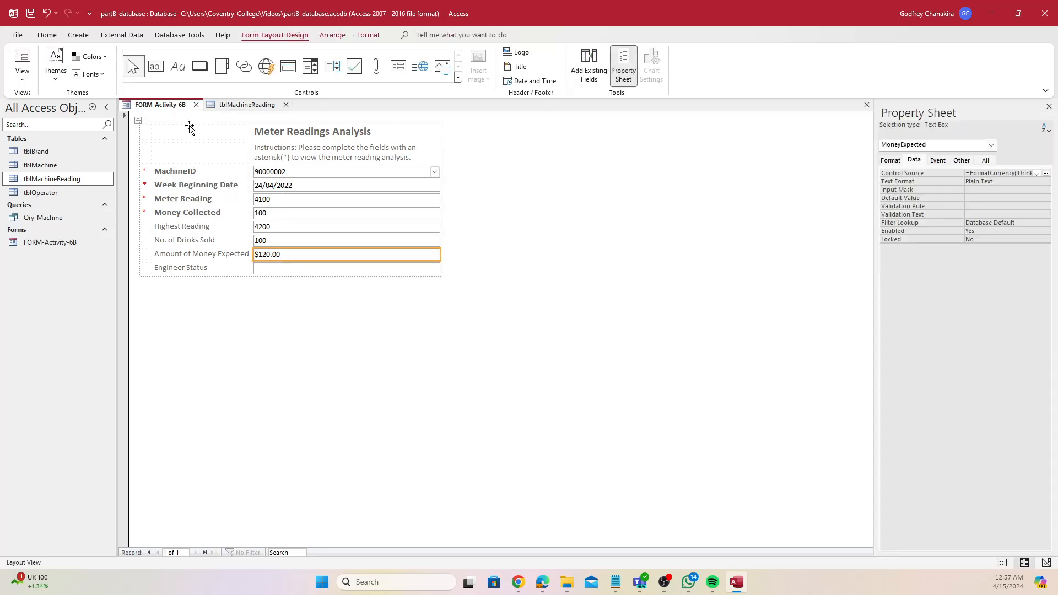
left_click(303, 216)
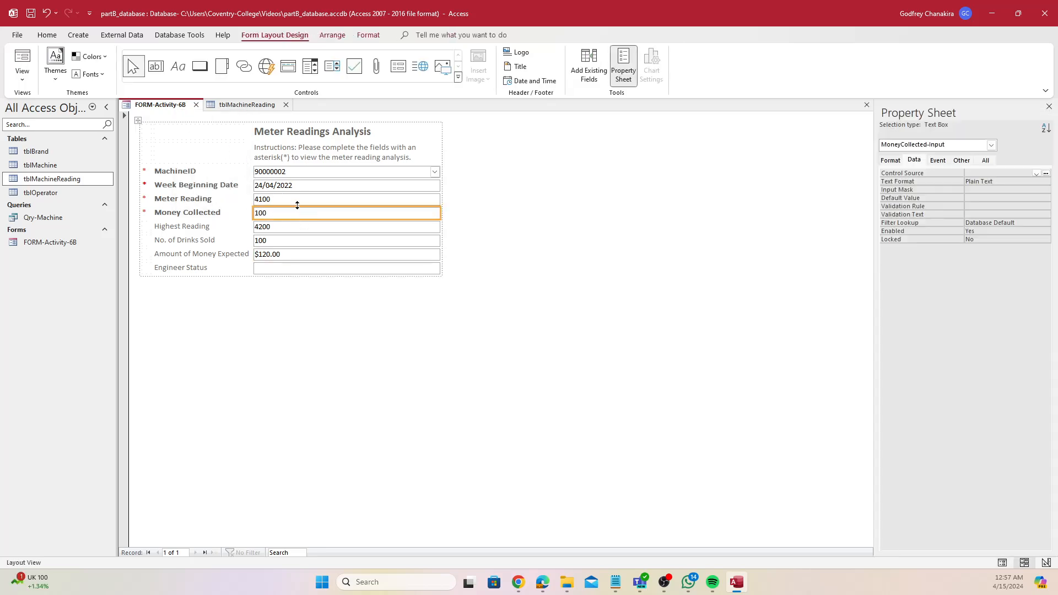
left_click(893, 161)
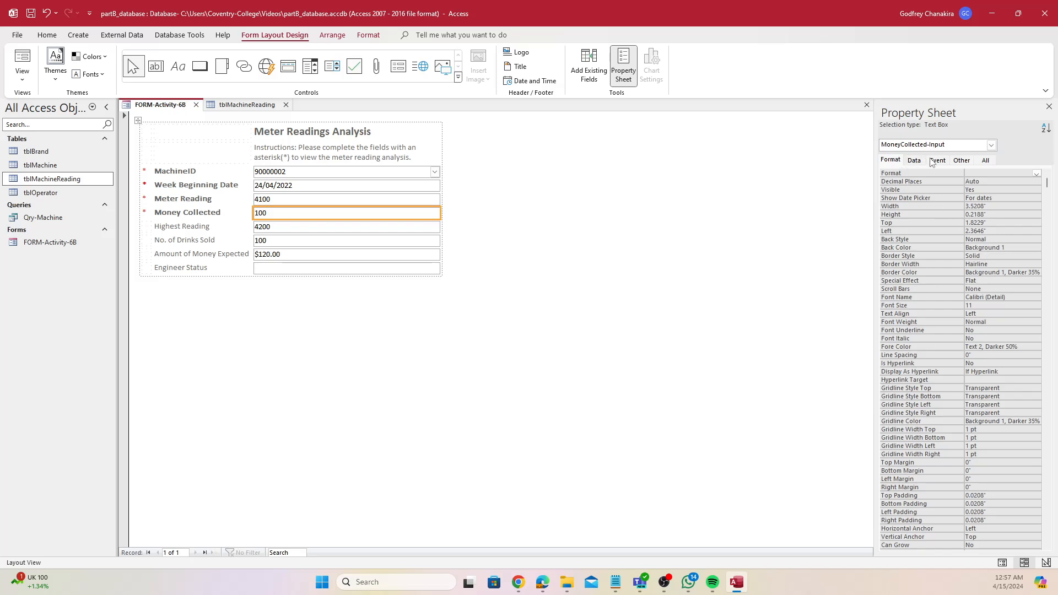
left_click(1037, 173)
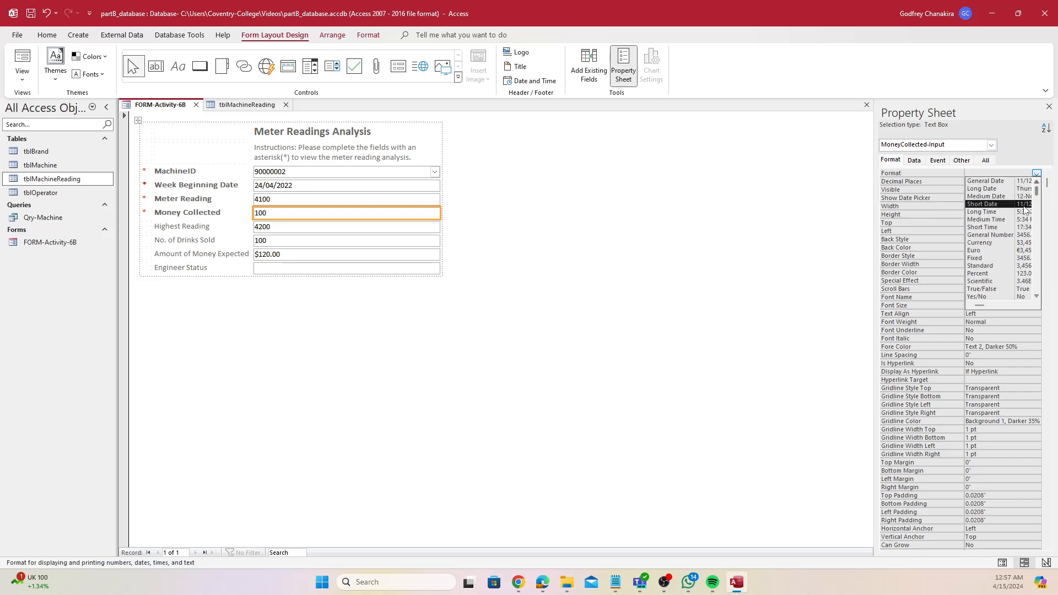
left_click(1019, 244)
left_click(299, 255)
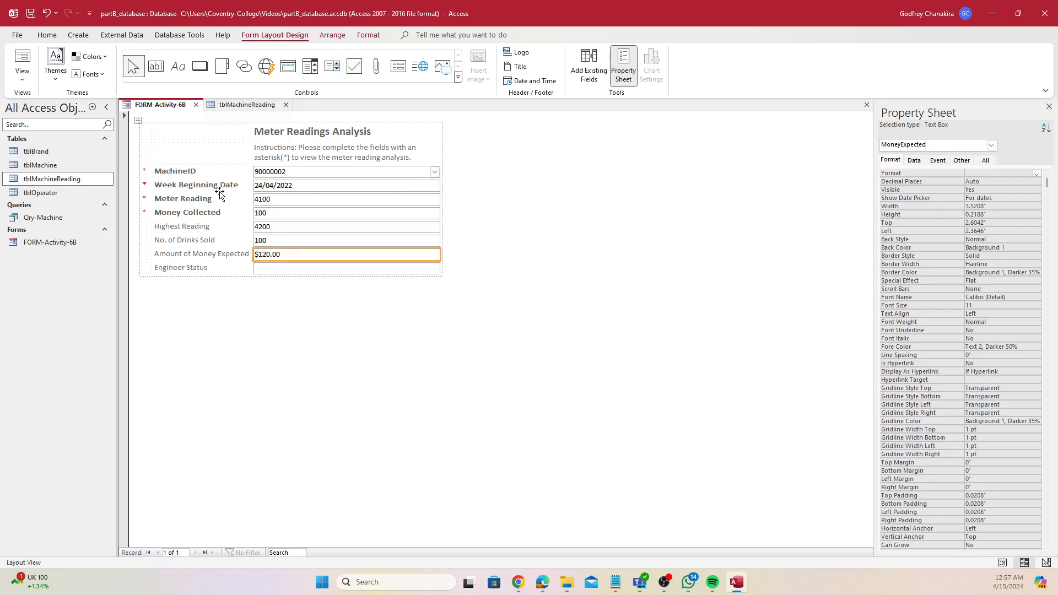
Open the Expression Builder for the Engineer Status text box's control source and start the expression with IIf(.
left_click(286, 268)
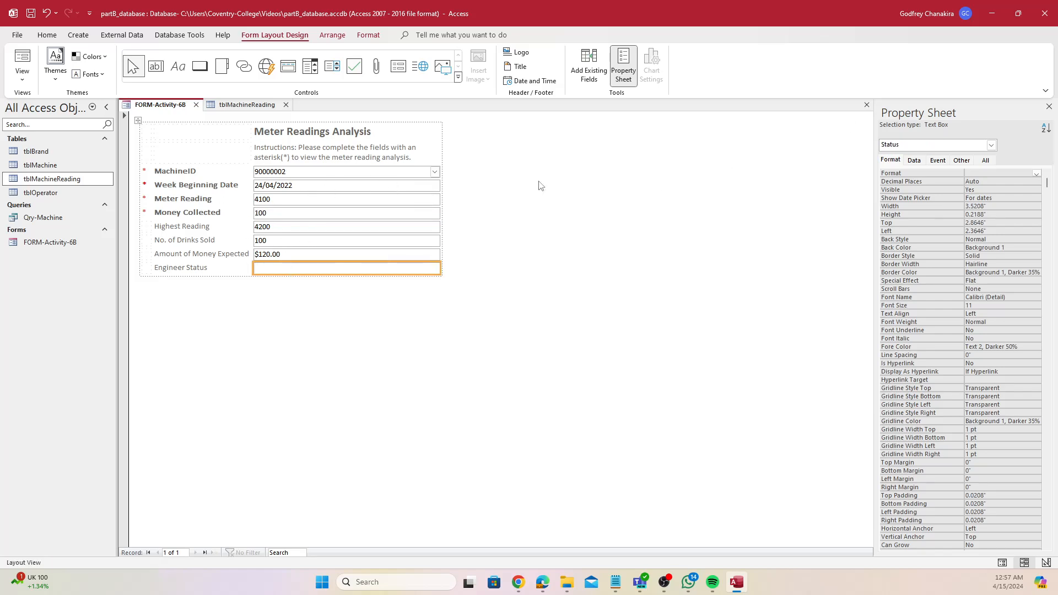
left_click(916, 161)
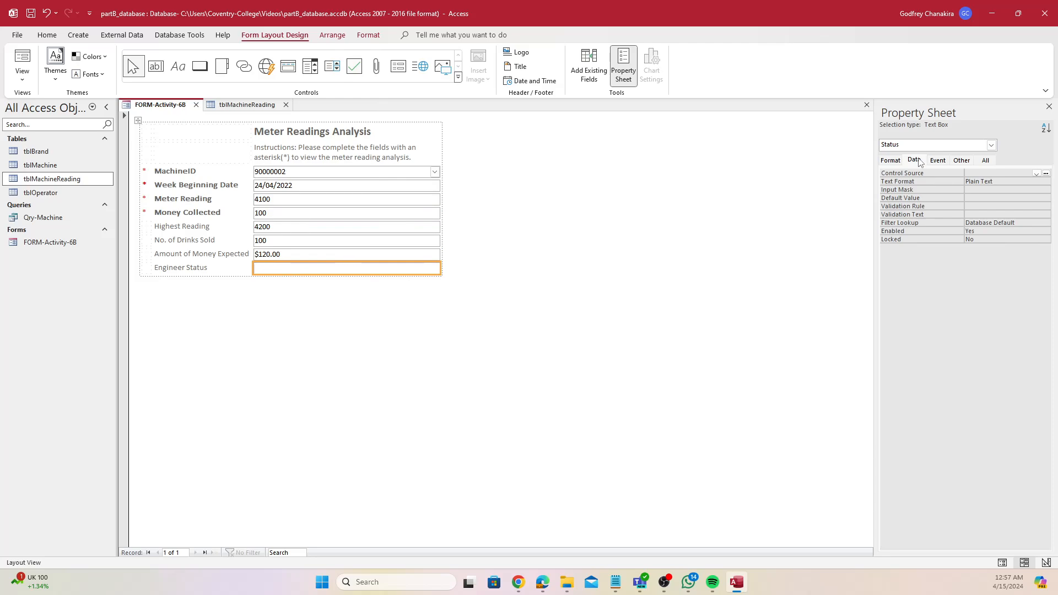
left_click(1046, 173)
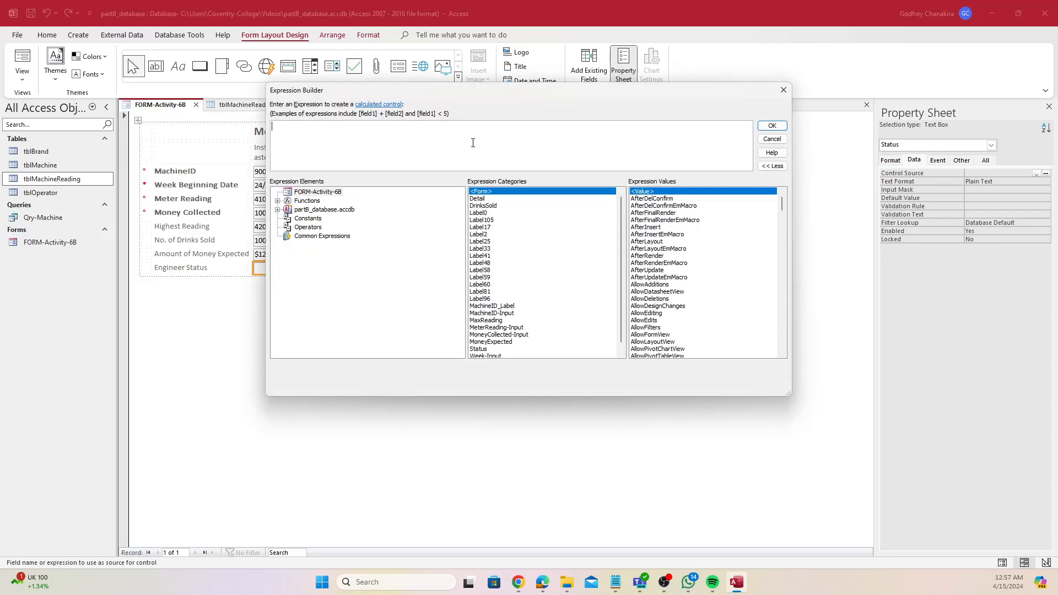
type("IIf(")
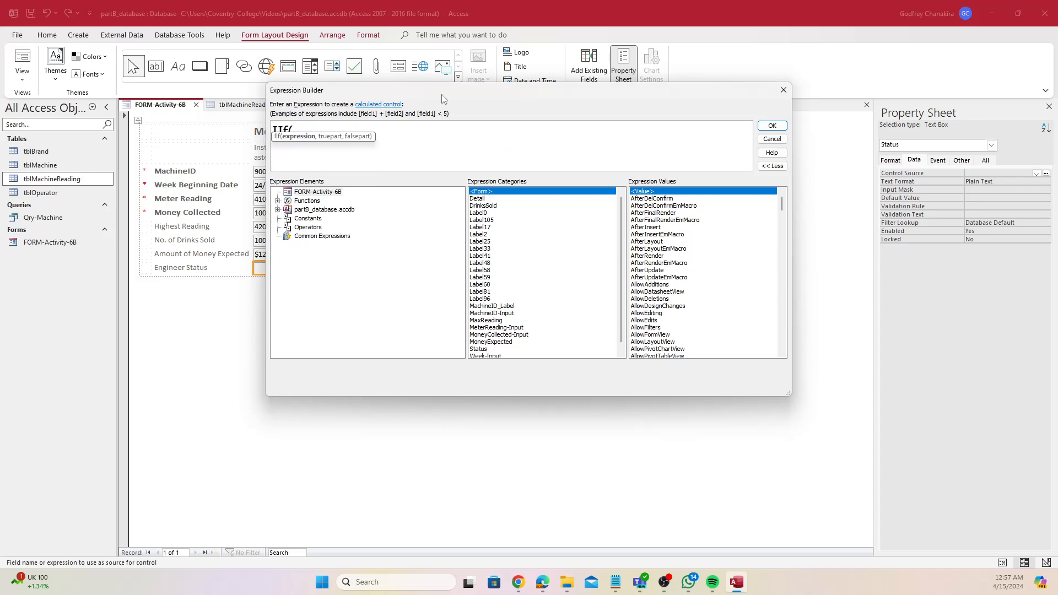
left_click_drag(445, 98, 605, 191)
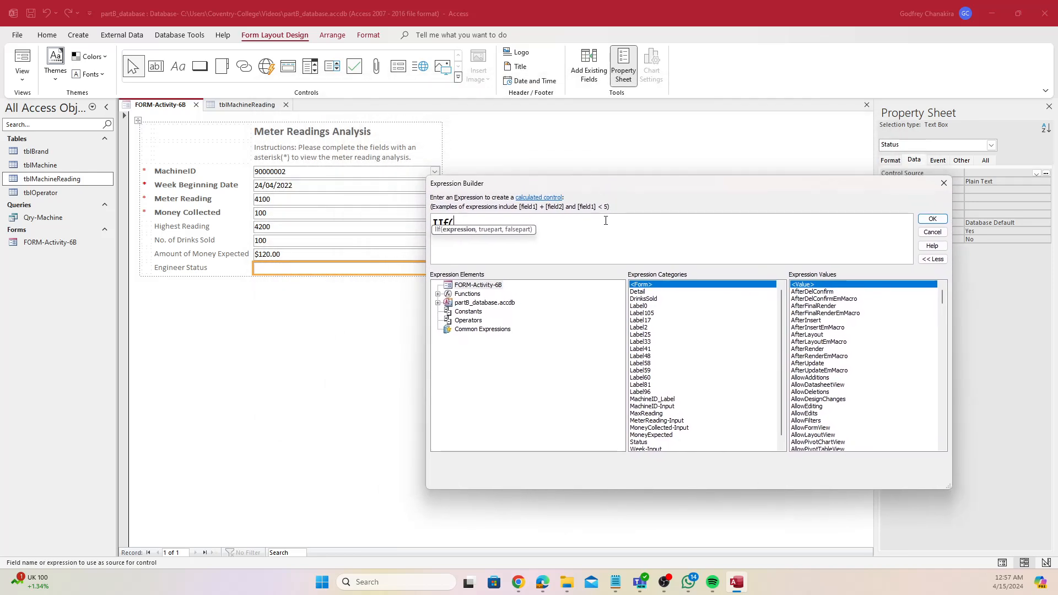
Add the difference ([MoneyExpected]-[MoneyCollected-Input] as the start of the IIf condition.
type("(")
type("mon")
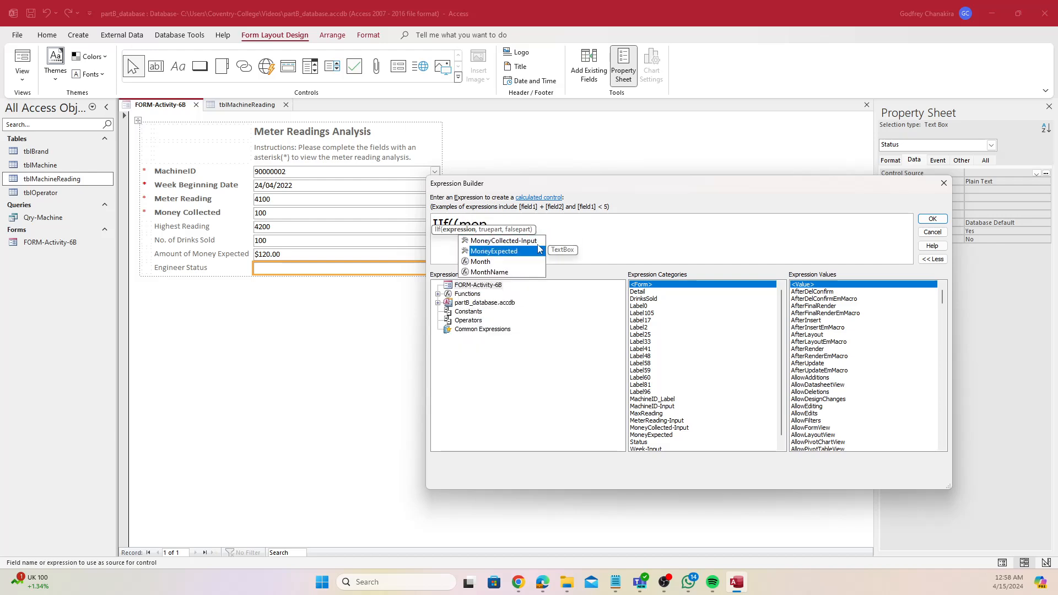
double_click(539, 249)
type("-mon")
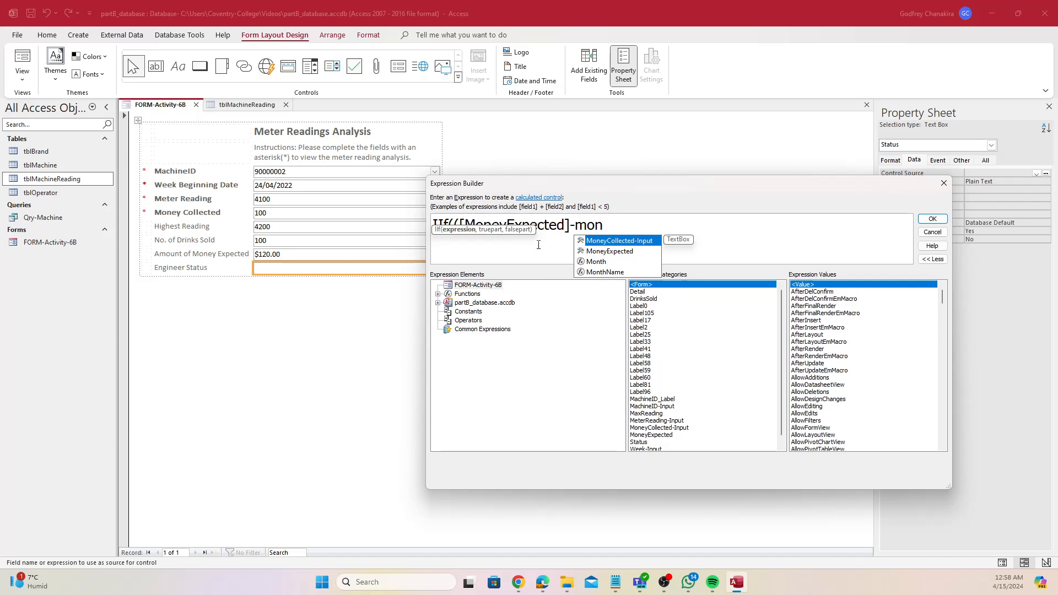
key("Tab")
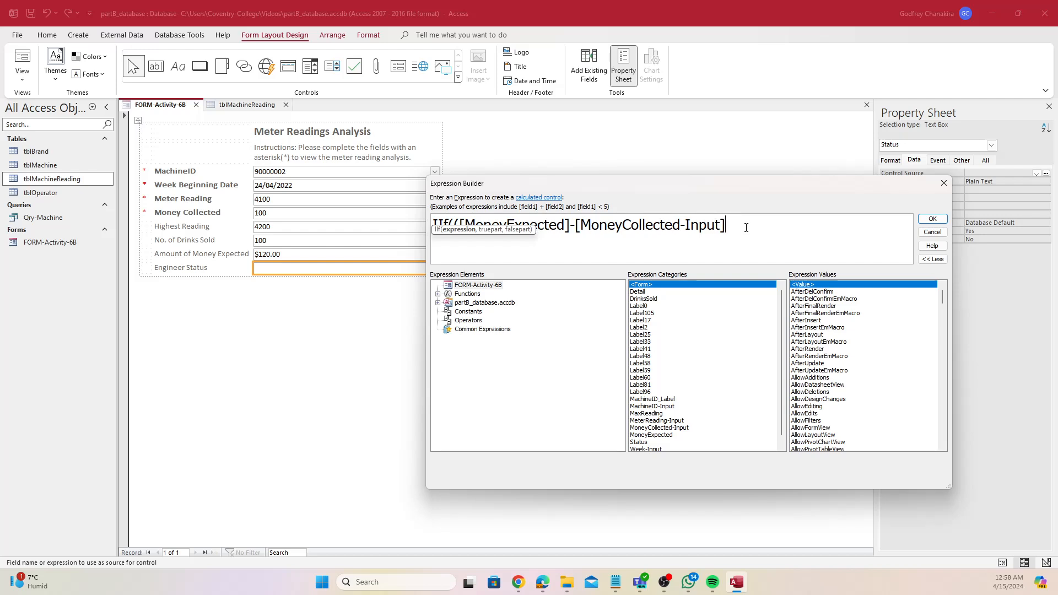
Complete the IIf expression with )>20,"Call Engineer","Engineer not required.").
type(")>20,@")
key("BackSpace")
type("\"Call En")
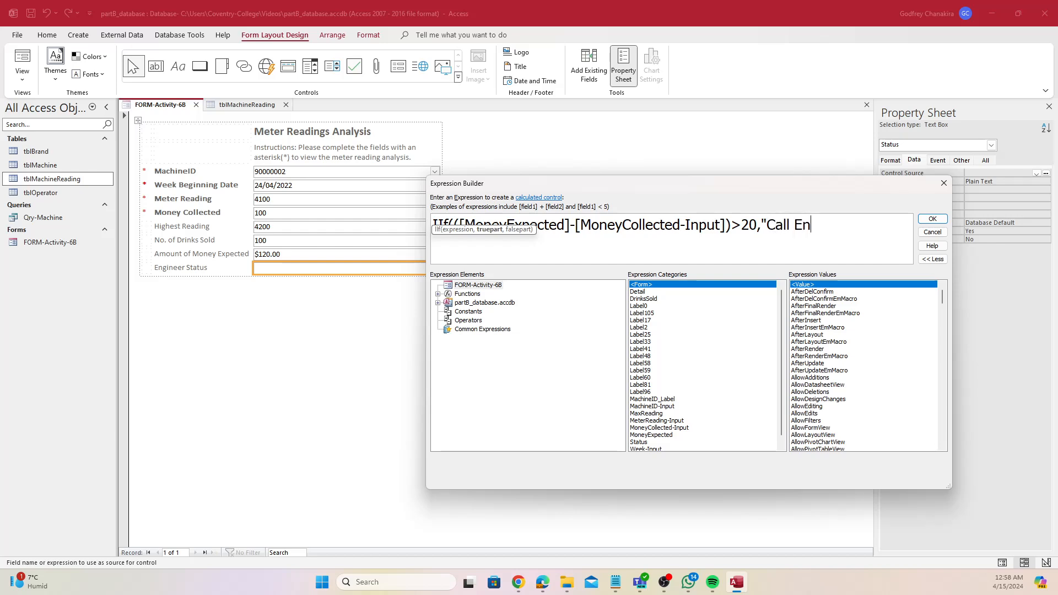
type("gineer\",")
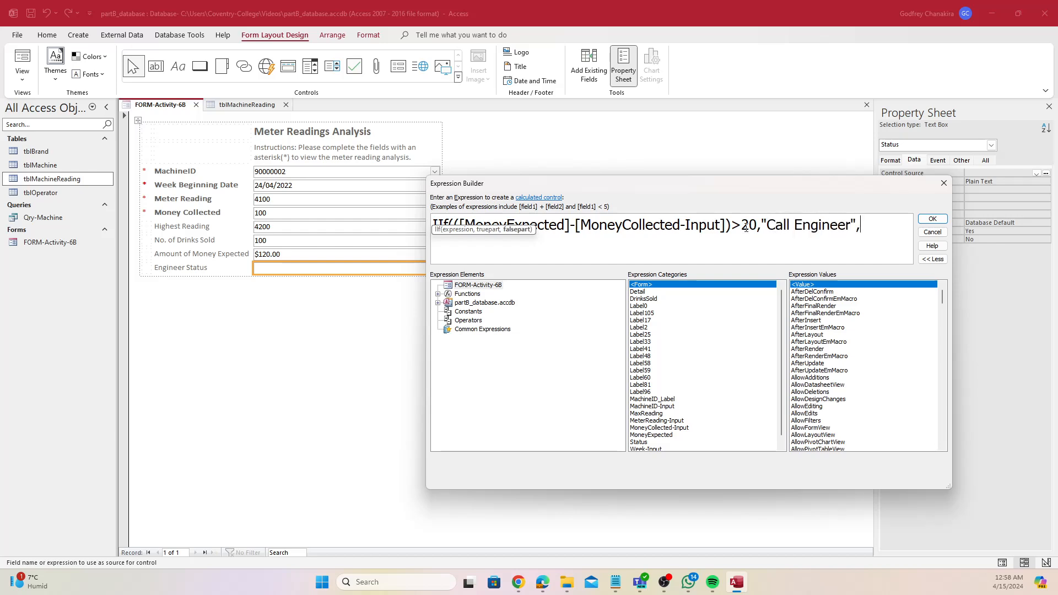
type("\"Engineer ")
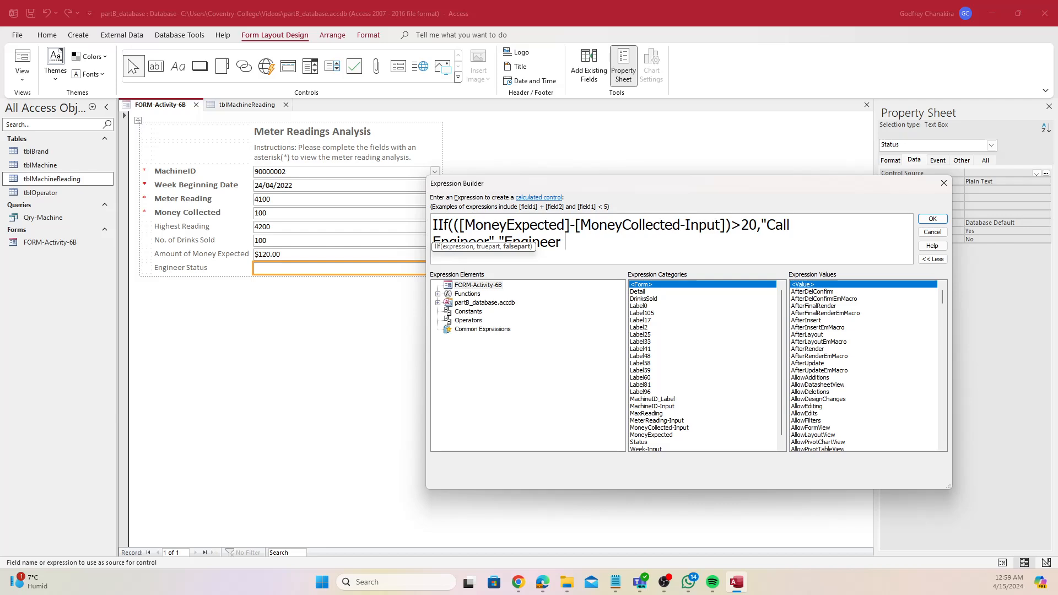
type("not required.\")")
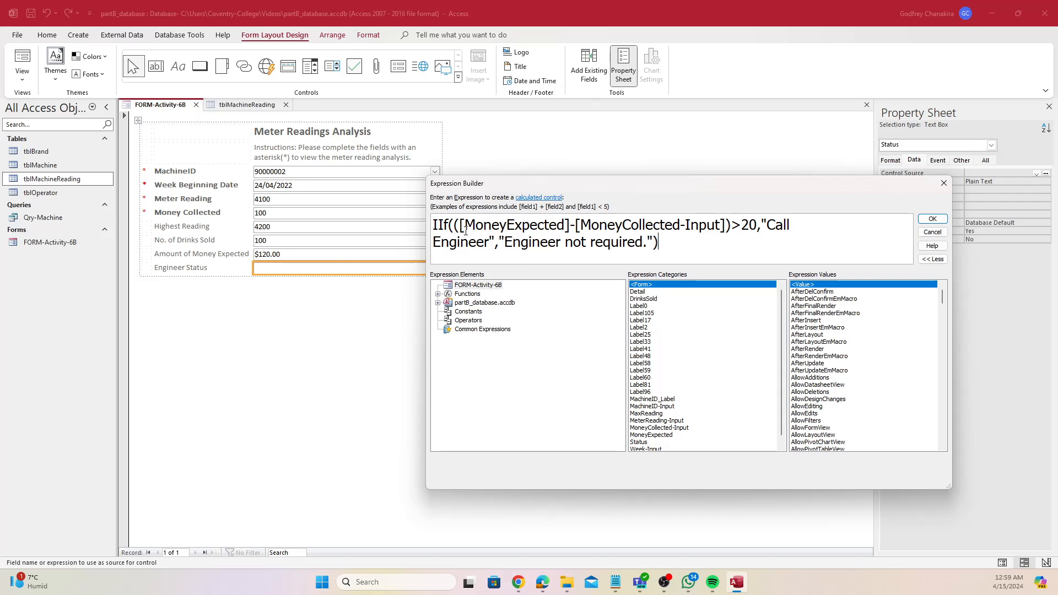
Change the IIf threshold in the Engineer Status expression to 10 and accept the expression.
left_click_drag(466, 230, 734, 225)
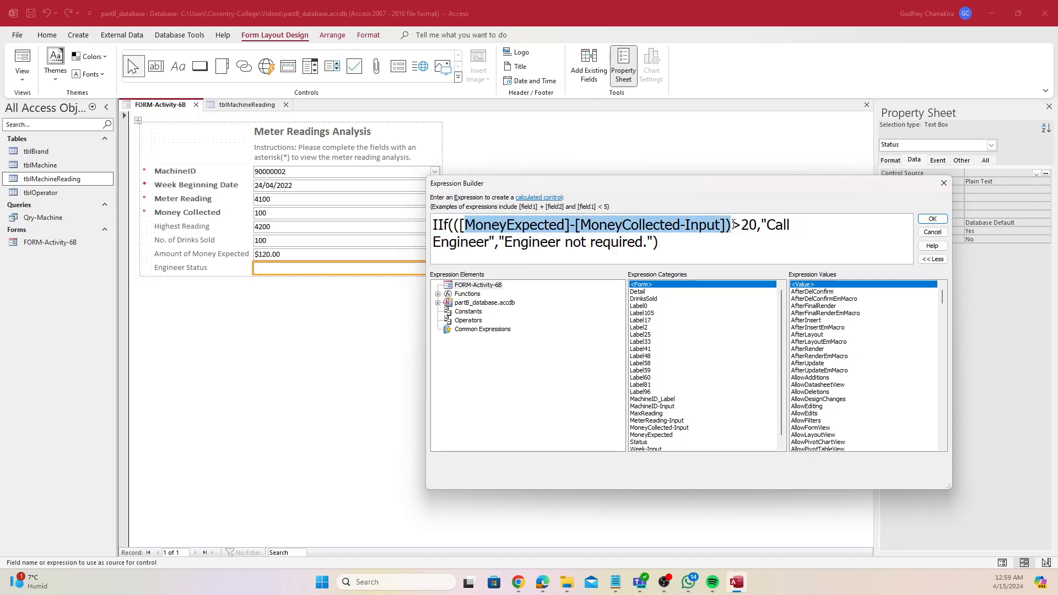
left_click(757, 226)
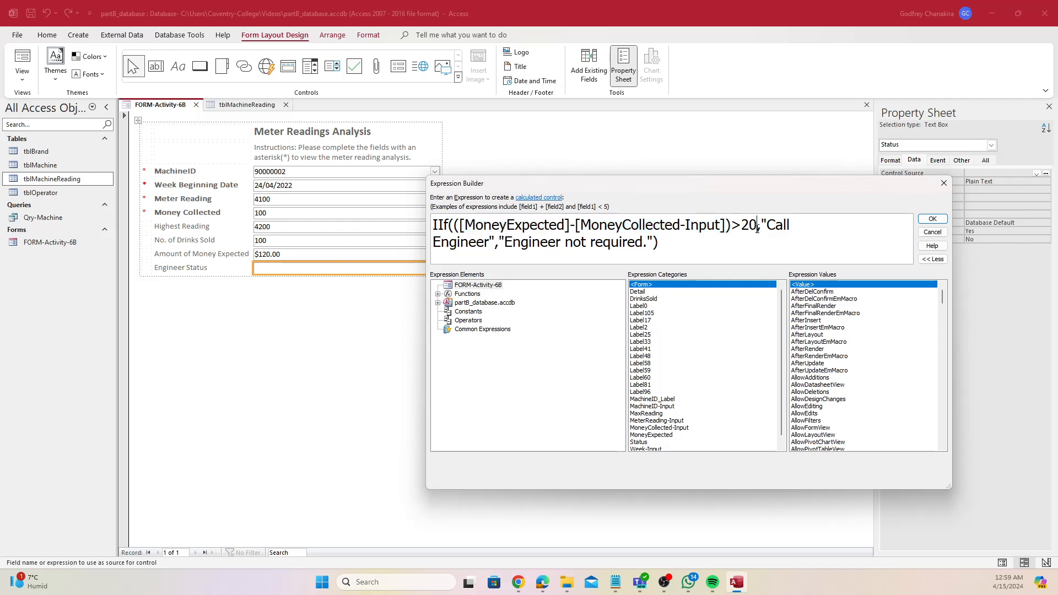
key("BackSpace")
type("1")
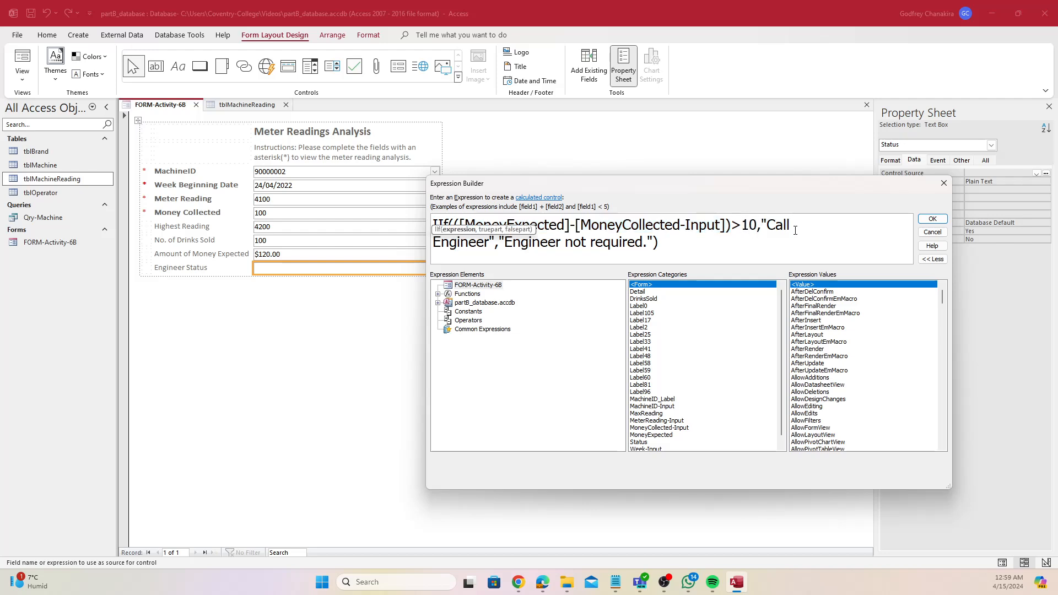
left_click(776, 225)
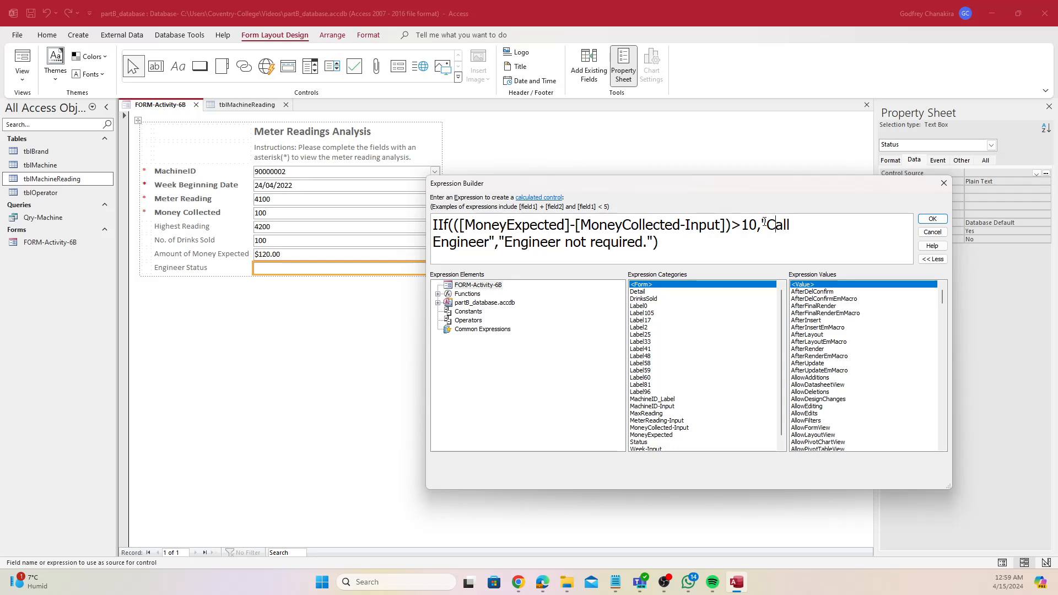
left_click_drag(499, 242, 654, 242)
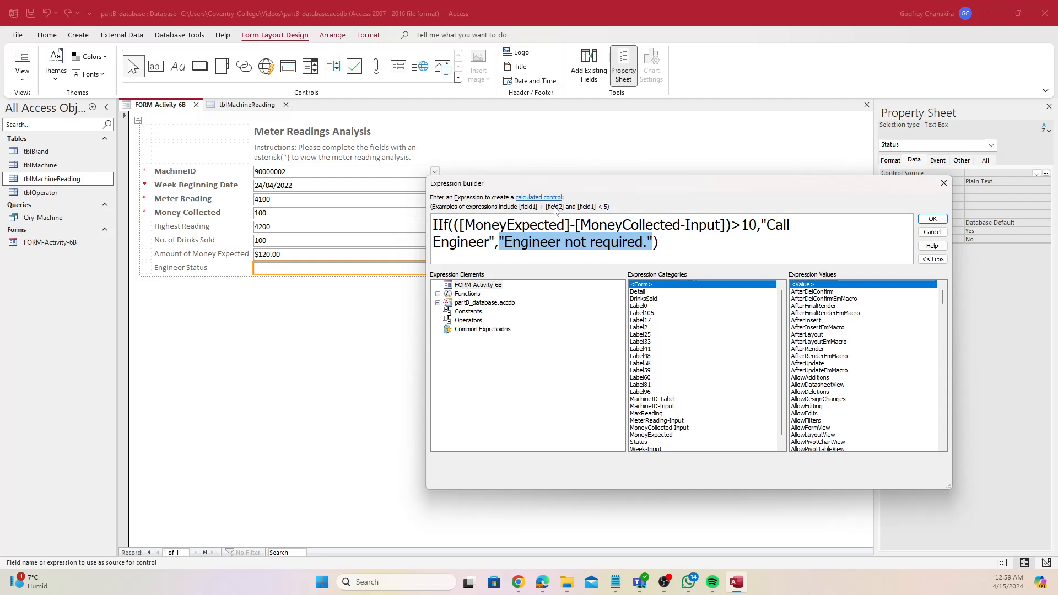
left_click(931, 220)
Switch the form to Form View and choose 90000002 as the MachineID.
right_click(178, 105)
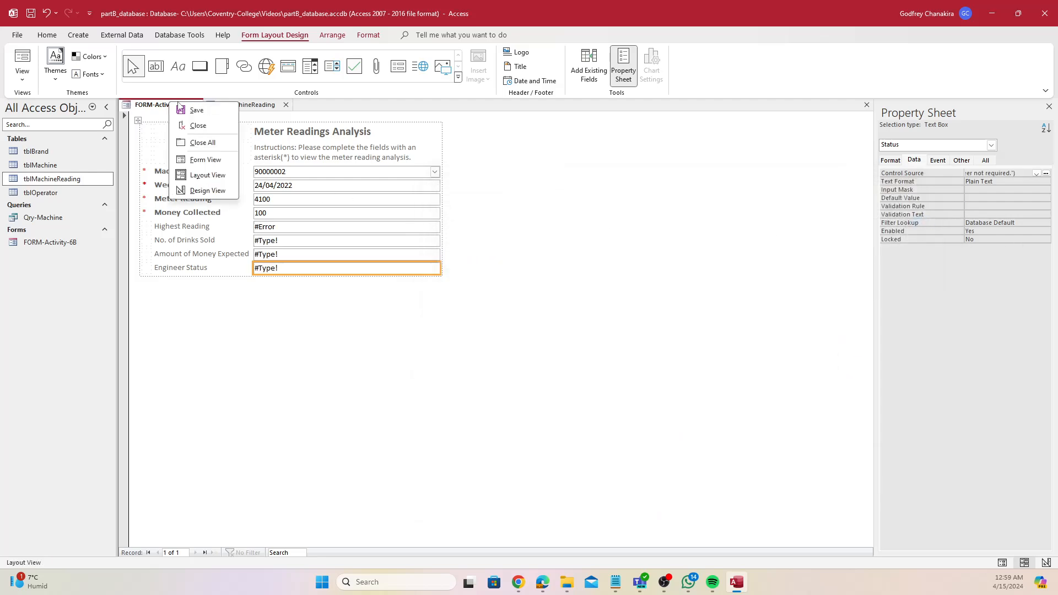
left_click(168, 103)
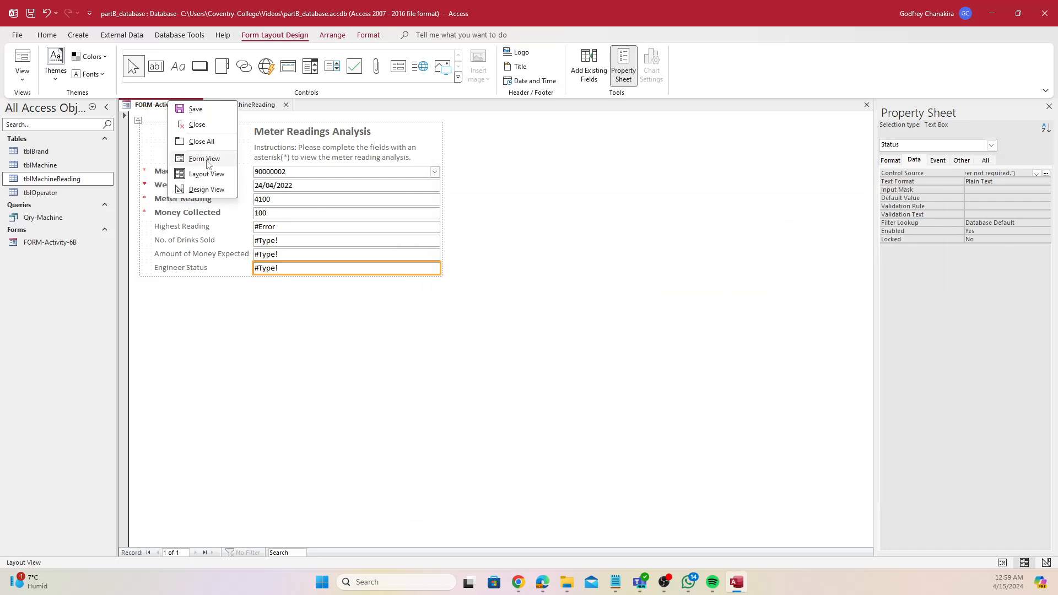
left_click(208, 159)
left_click(435, 171)
left_click(369, 195)
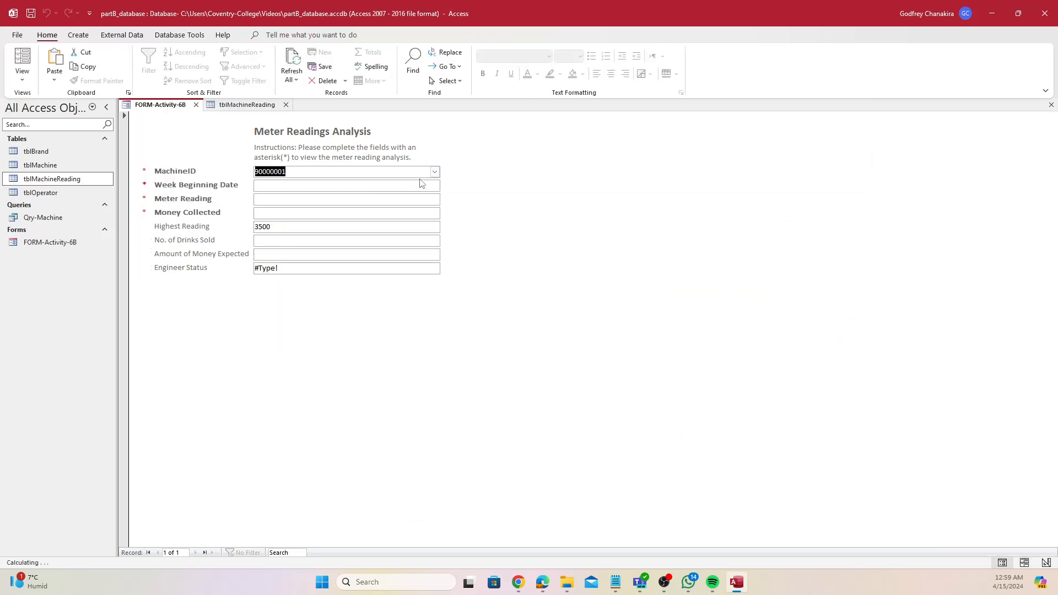
left_click(435, 172)
left_click(376, 195)
Enter 24/04/2022 as the Week Beginning Date, 4100 as the Meter Reading and 100 as the Money Collected.
left_click(295, 186)
type("2")
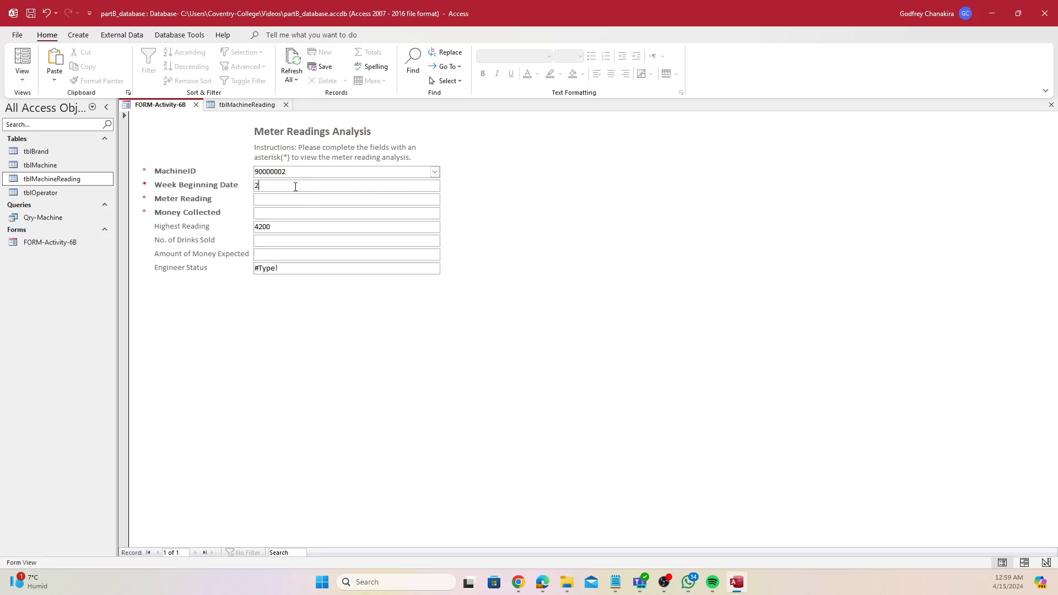
type("4/04/2022")
left_click(285, 199)
type("4100")
left_click(280, 216)
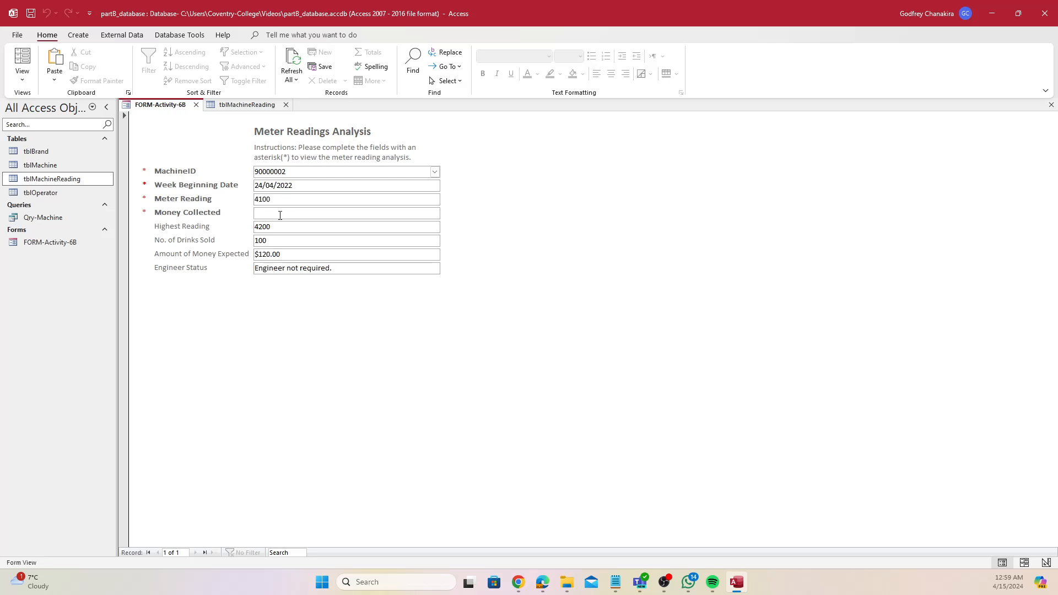
type("100")
key("Return")
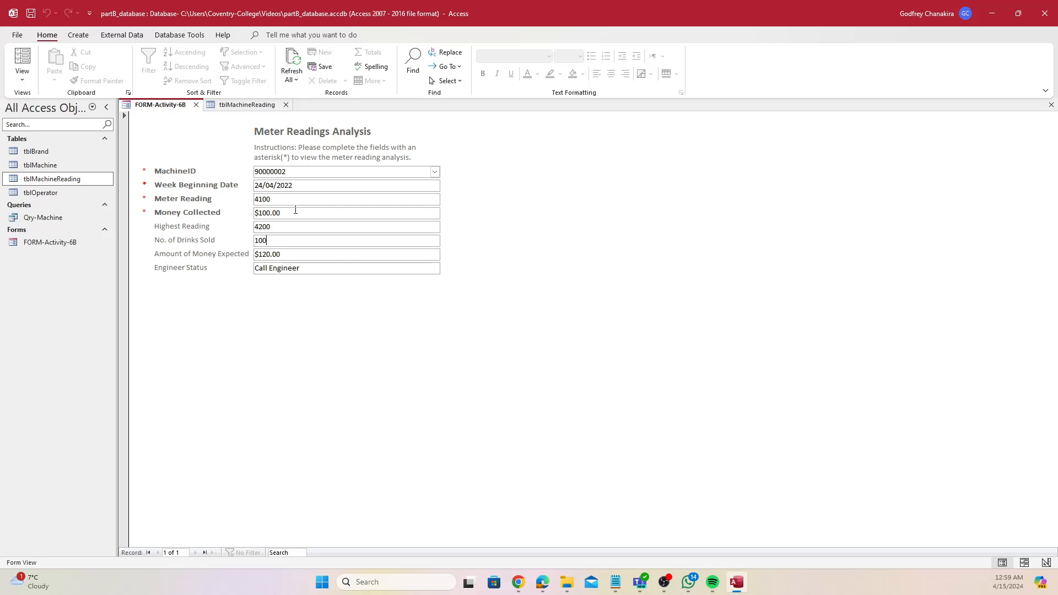
Test the Engineer Status calculation by setting Money Collected to 120, 110 and 109 in turn.
left_click(208, 215)
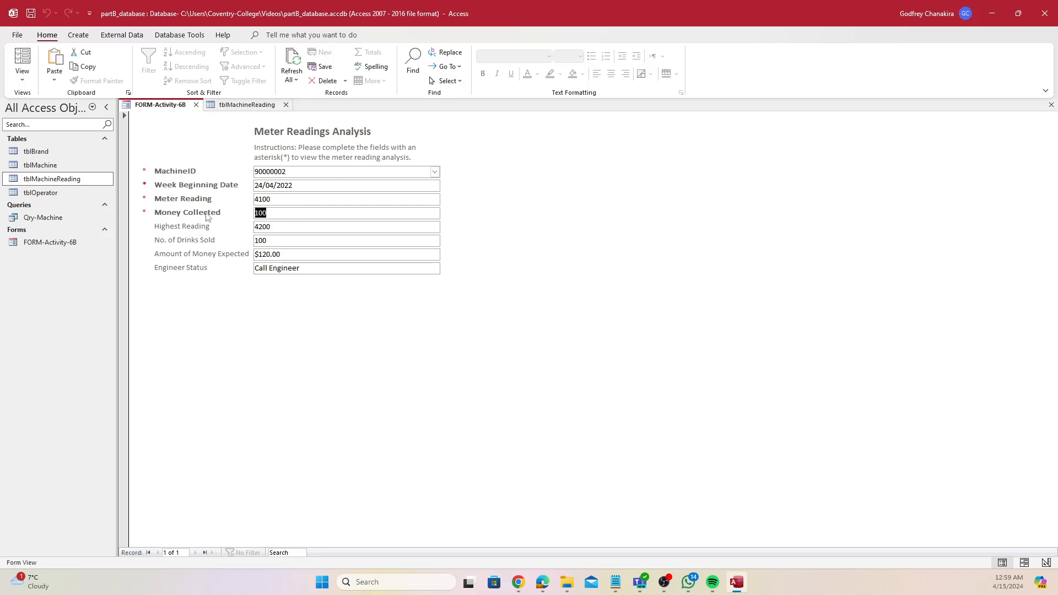
type("120")
left_click(283, 230)
left_click(282, 213)
left_click(221, 214)
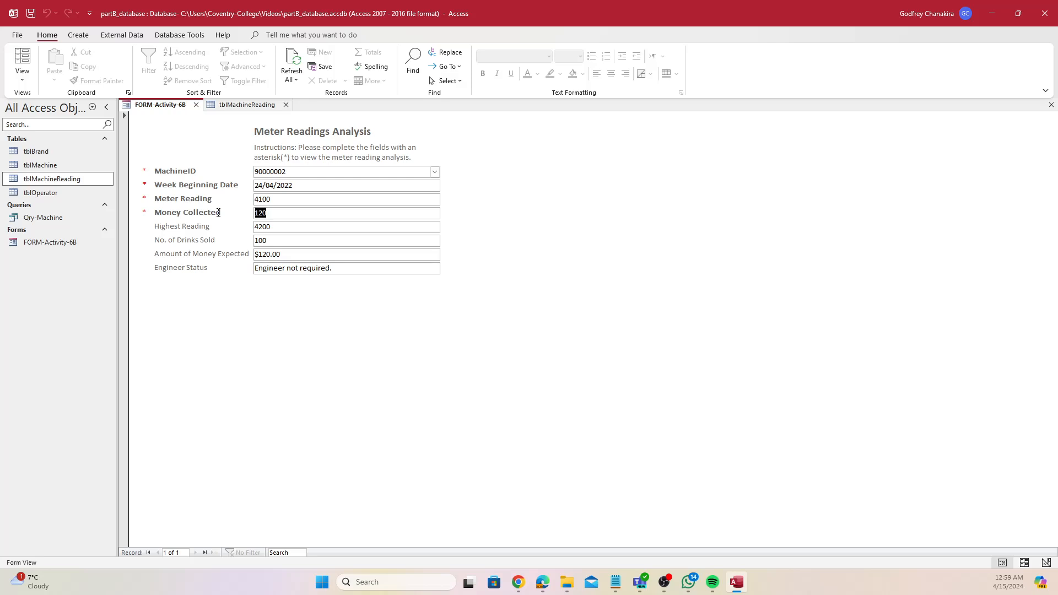
type("110")
left_click(393, 254)
left_click(190, 213)
type("109")
left_click(433, 241)
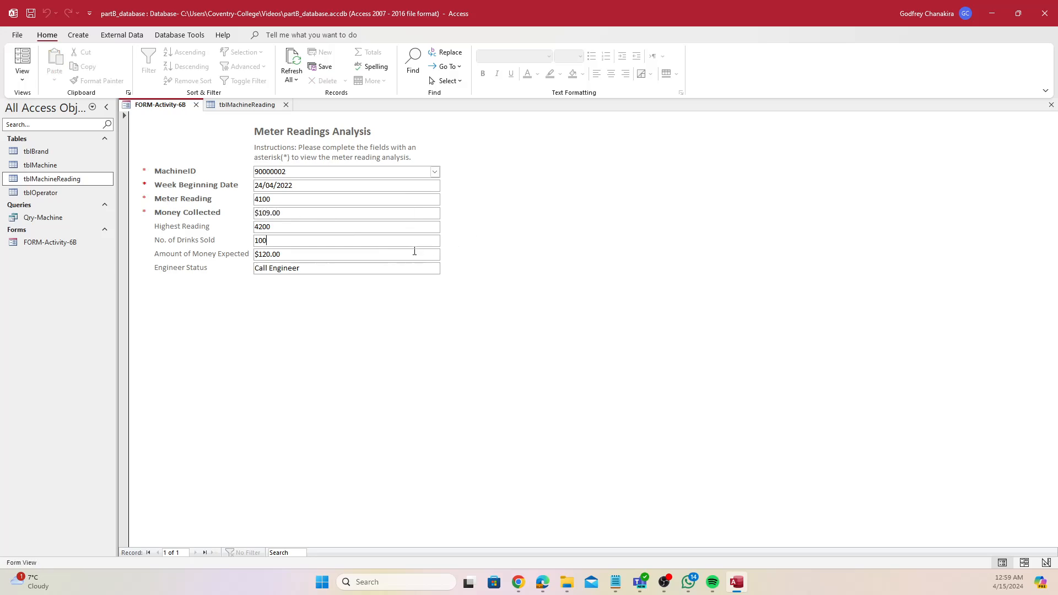